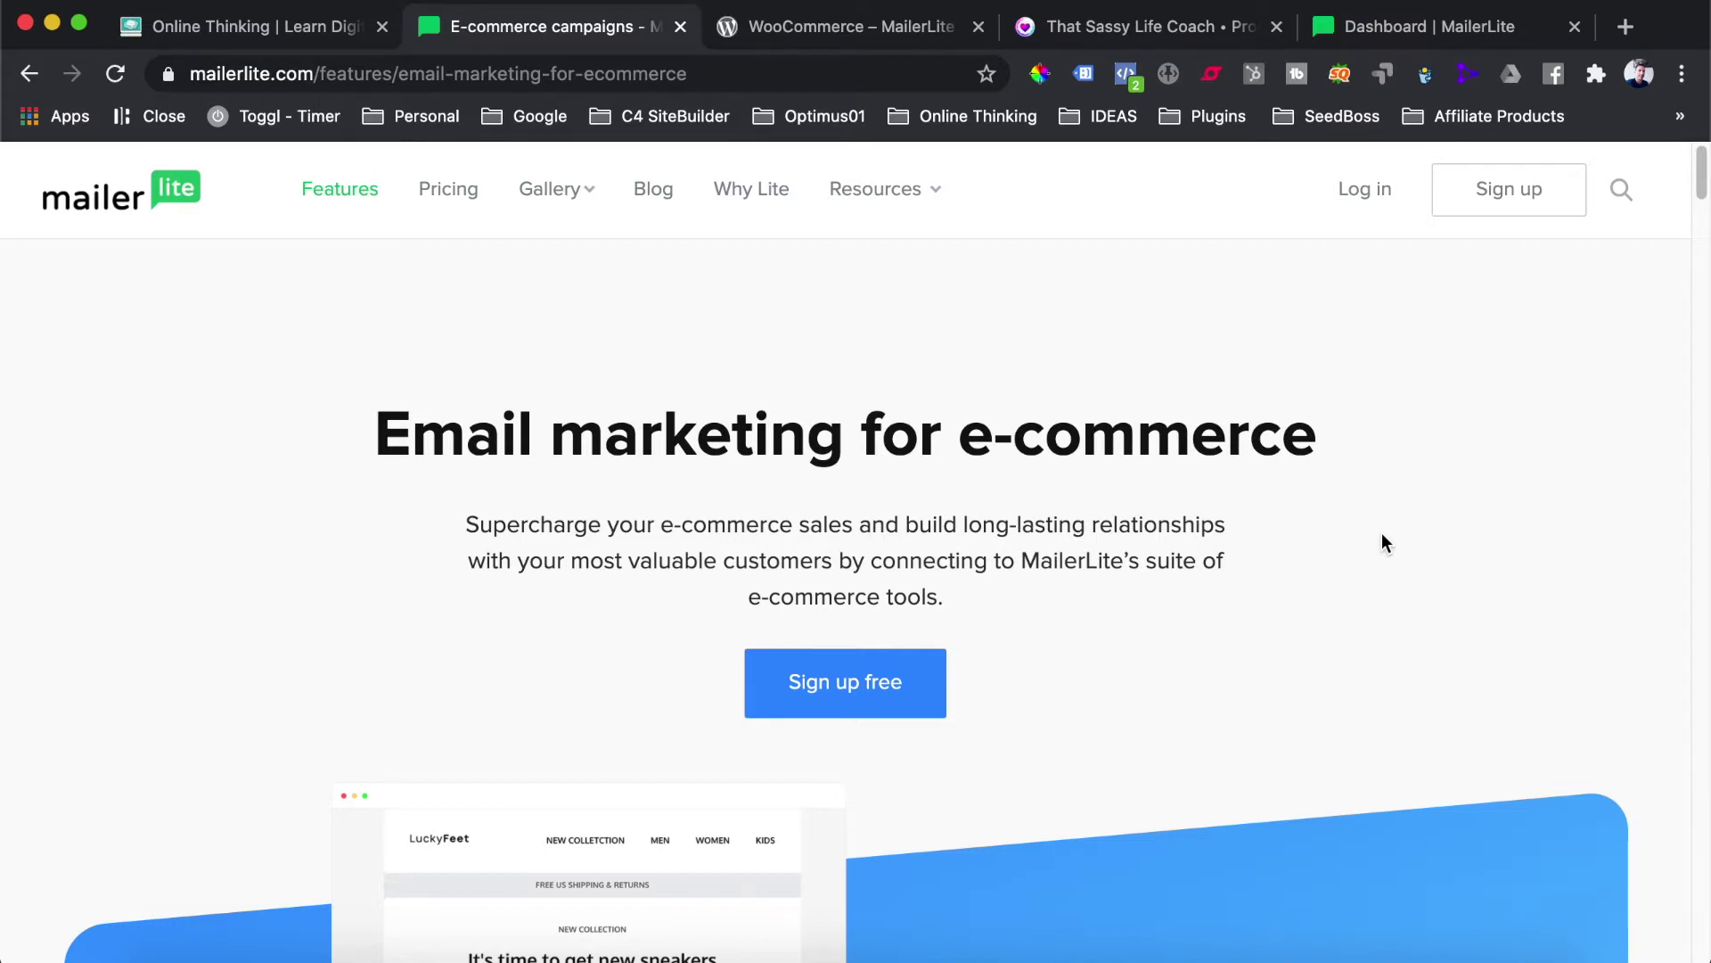
Step: Read through the MailerLite e-commerce features page, then close its E-commerce campaigns tab
{"action": "scroll", "coordinate": [1381, 534], "scroll_direction": "down", "scroll_amount": 2}
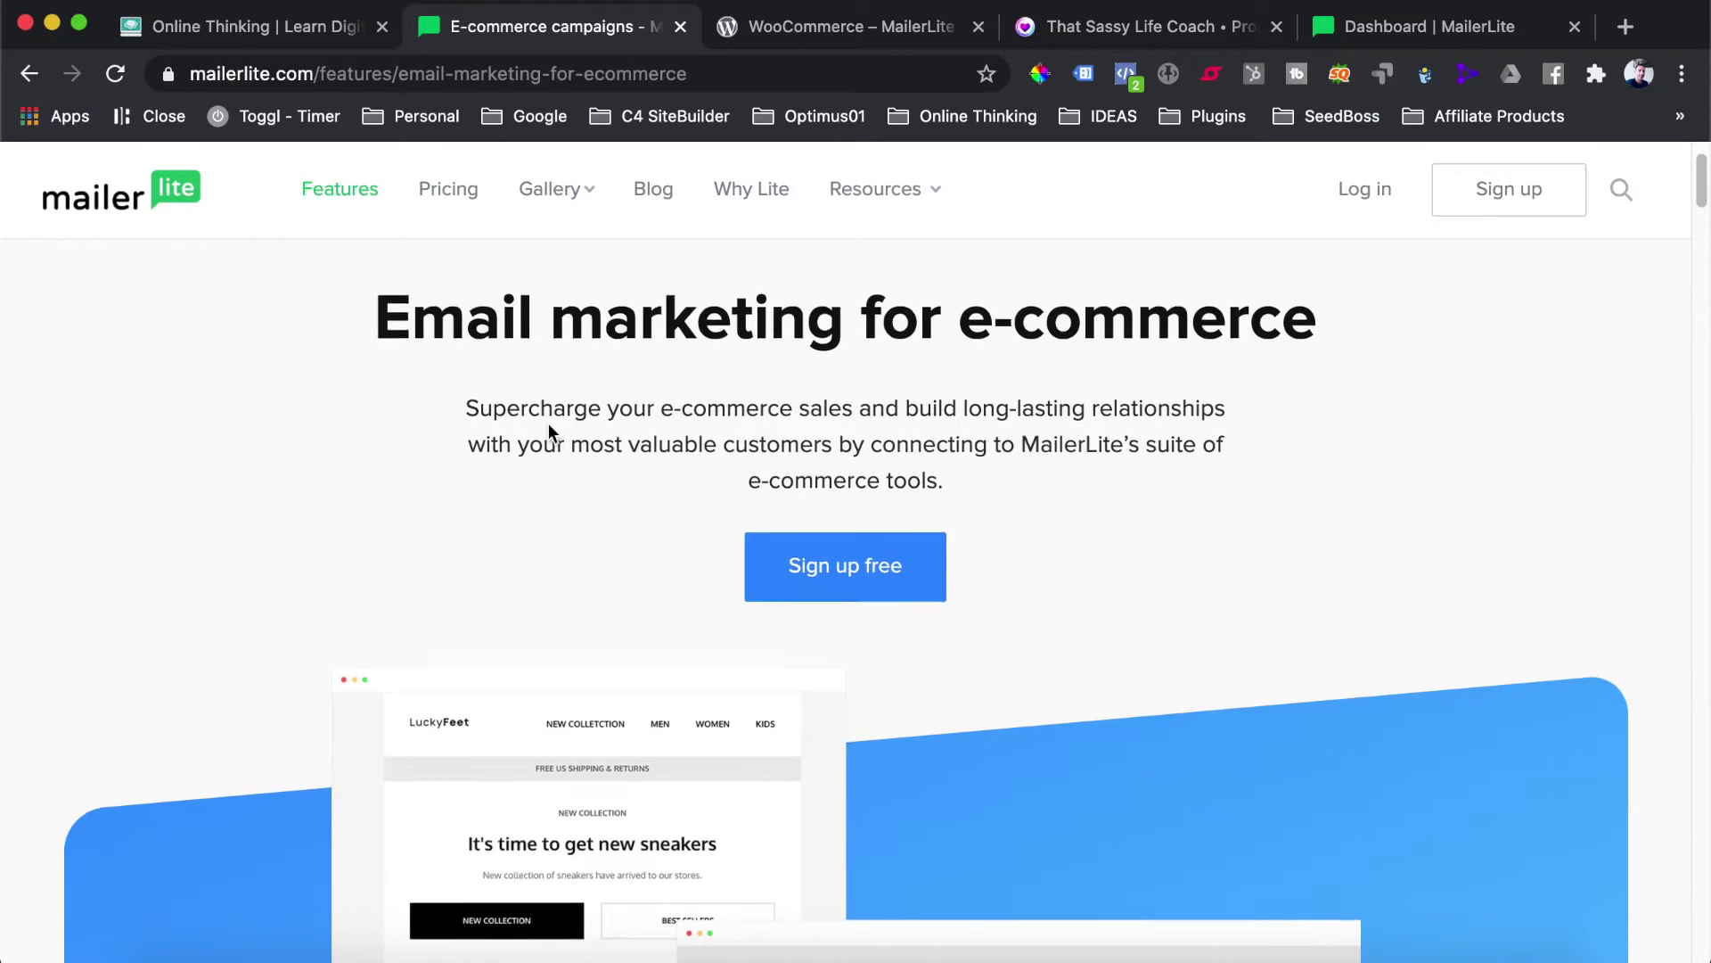
{"action": "scroll", "coordinate": [548, 423], "scroll_direction": "down", "scroll_amount": 7}
{"action": "scroll", "coordinate": [548, 423], "scroll_direction": "down", "scroll_amount": 7}
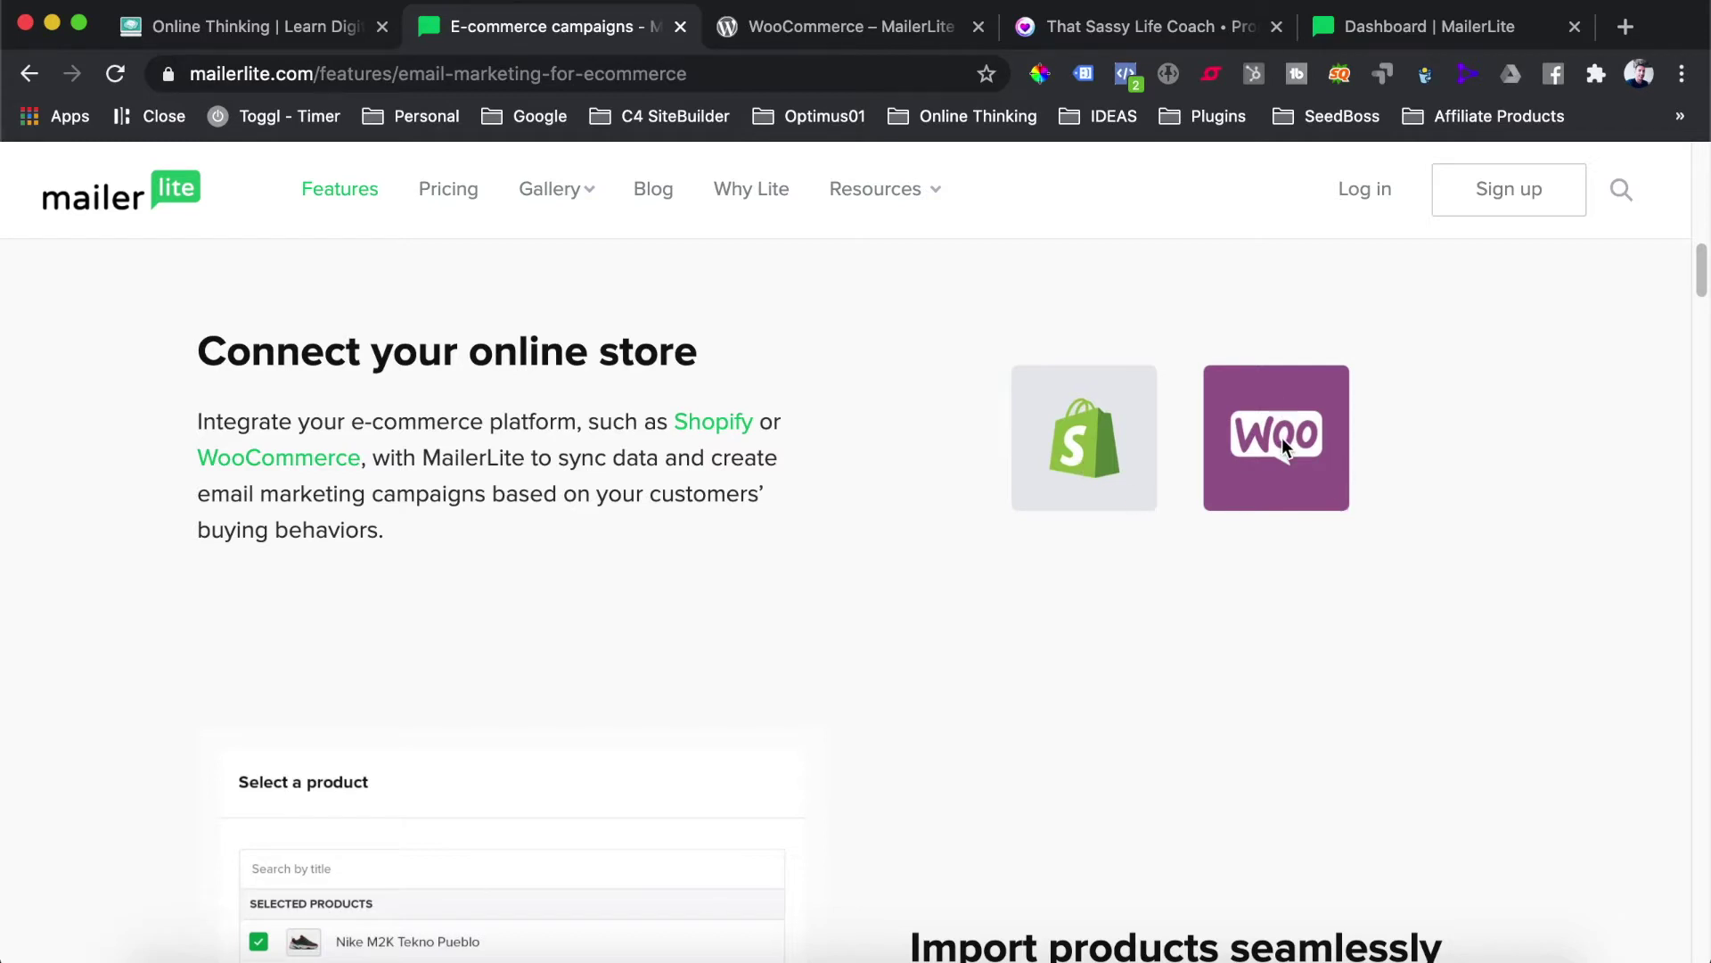
{"action": "scroll", "coordinate": [1282, 437], "scroll_direction": "down", "scroll_amount": 6}
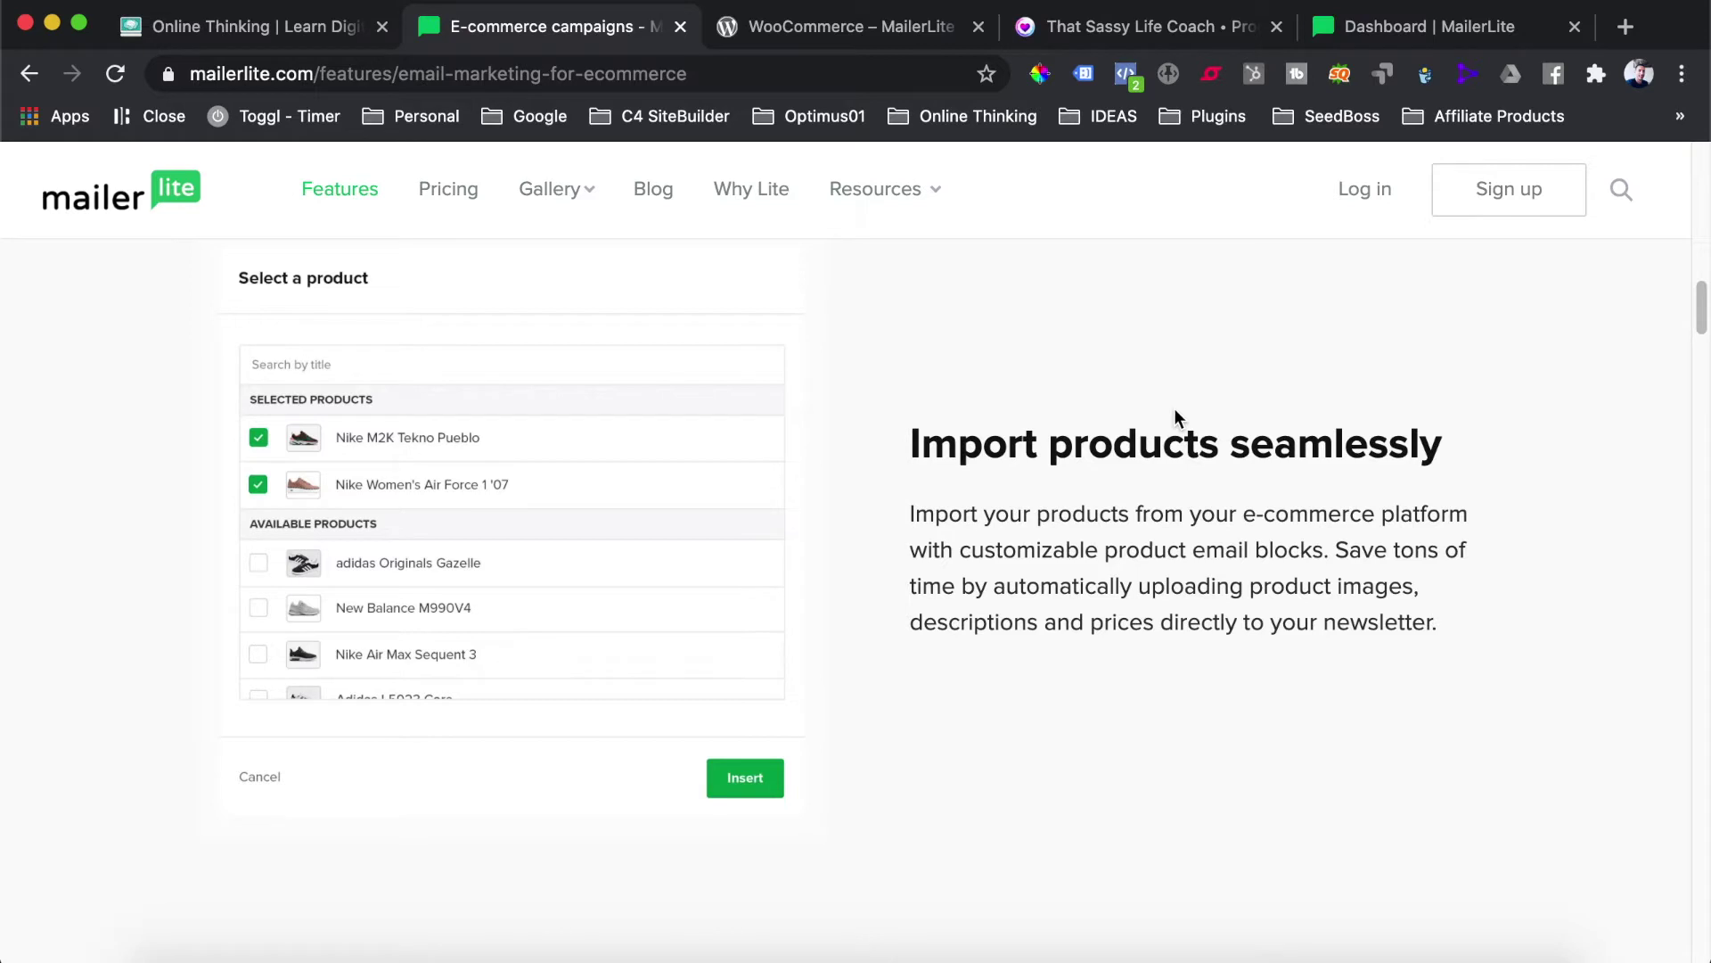
{"action": "scroll", "coordinate": [1174, 408], "scroll_direction": "down", "scroll_amount": 10}
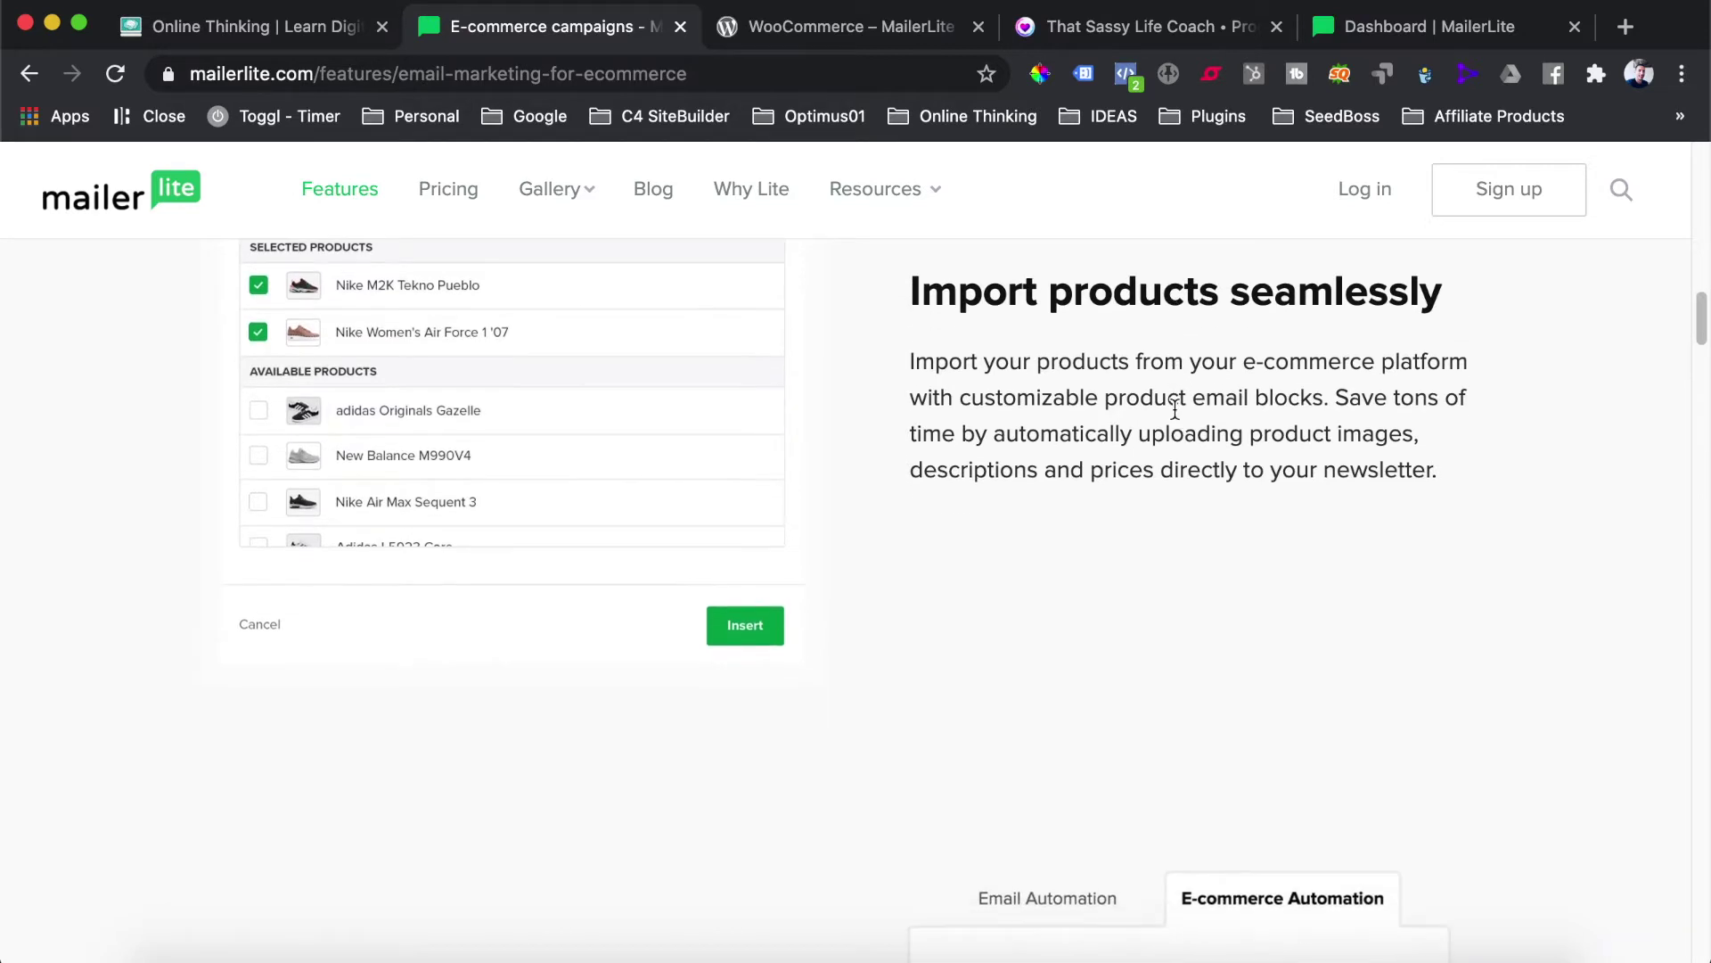
{"action": "scroll", "coordinate": [1174, 412], "scroll_direction": "down", "scroll_amount": 2}
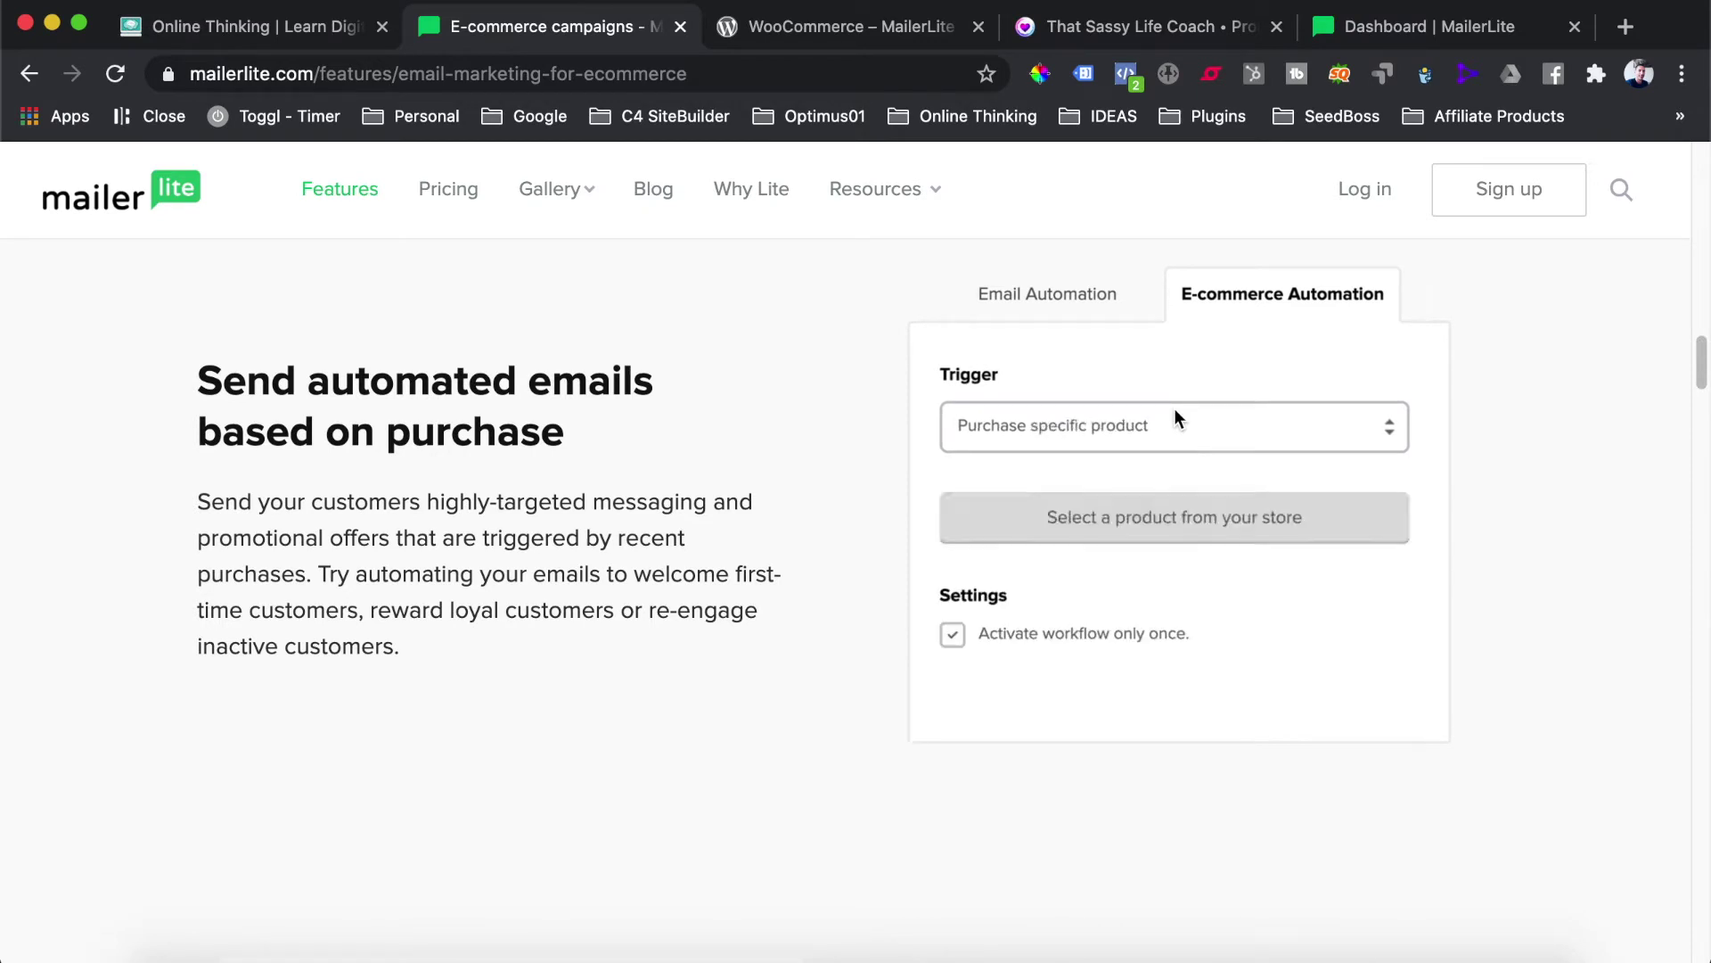
{"action": "scroll", "coordinate": [1174, 412], "scroll_direction": "down", "scroll_amount": 6}
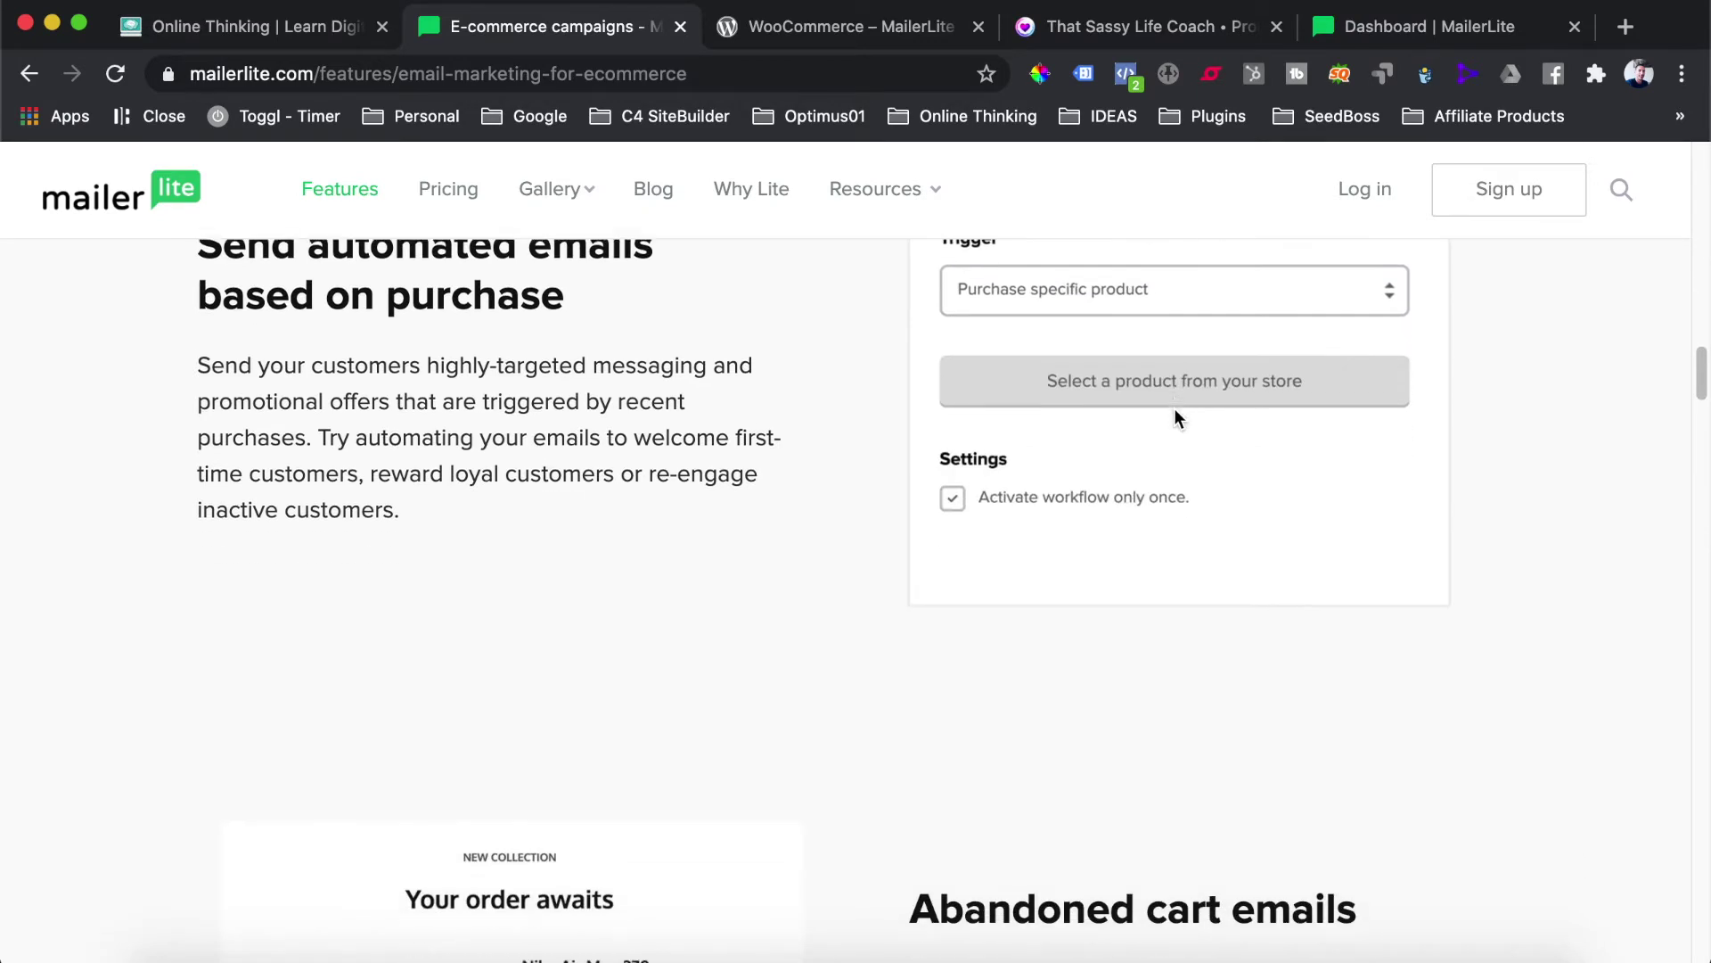
{"action": "scroll", "coordinate": [1174, 415], "scroll_direction": "down", "scroll_amount": 2}
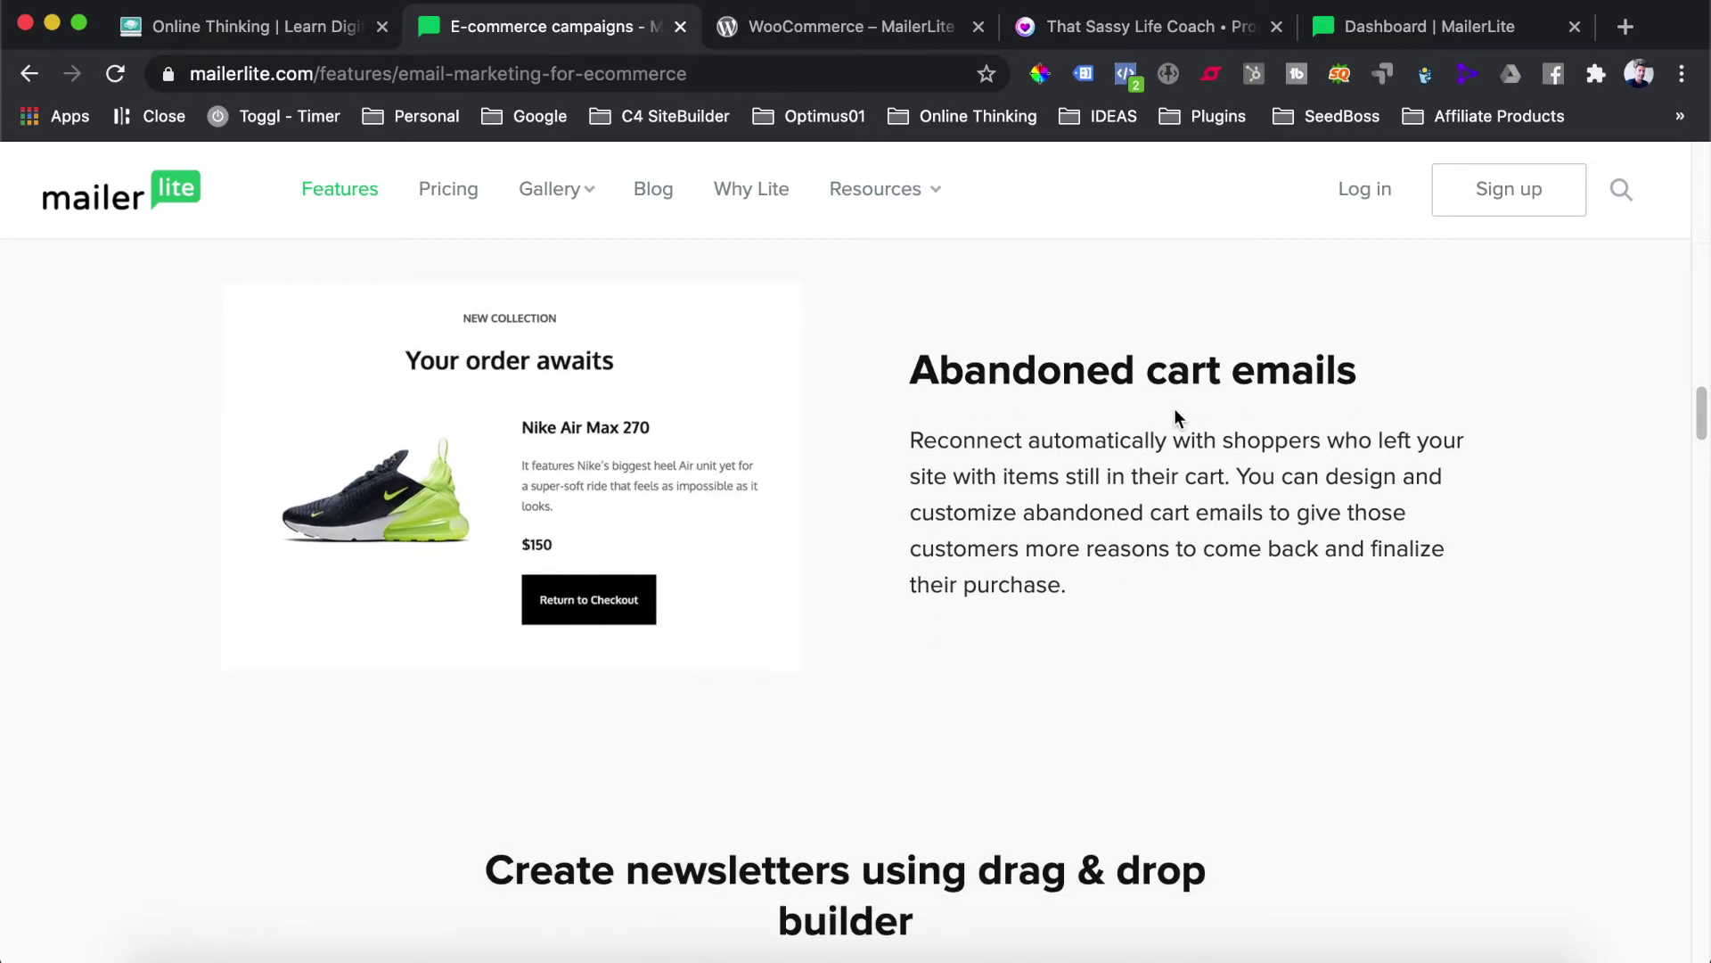
{"action": "scroll", "coordinate": [1173, 408], "scroll_direction": "down", "scroll_amount": 10}
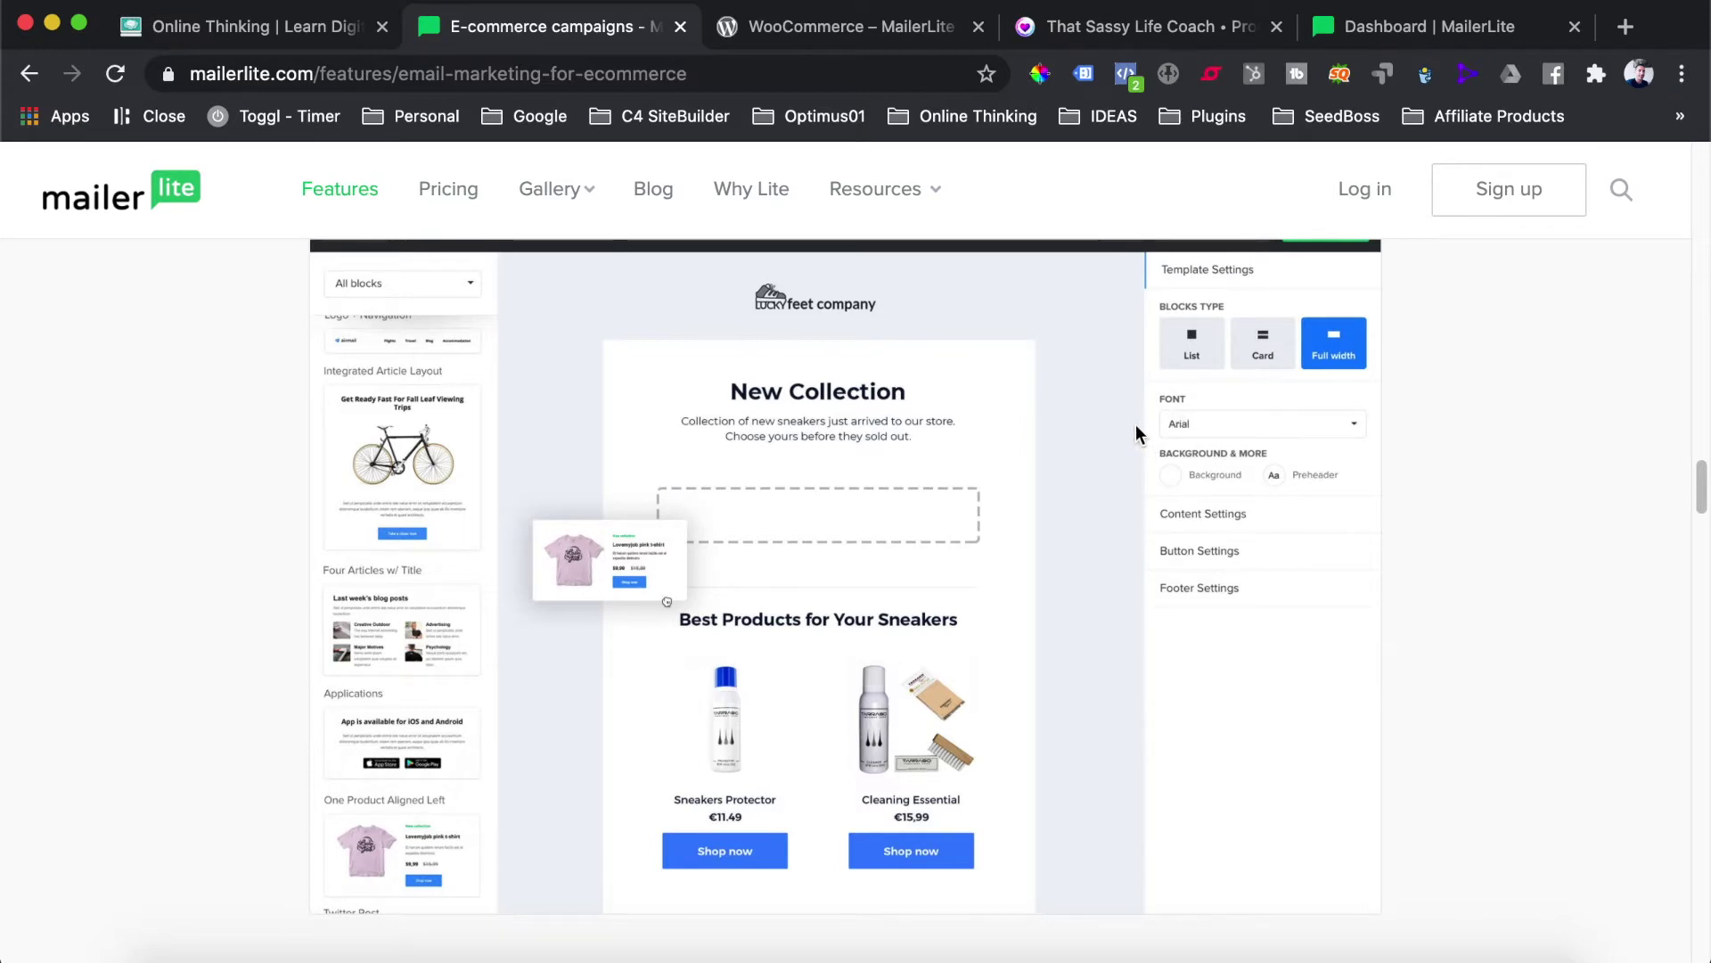
{"action": "left_click", "coordinate": [680, 26]}
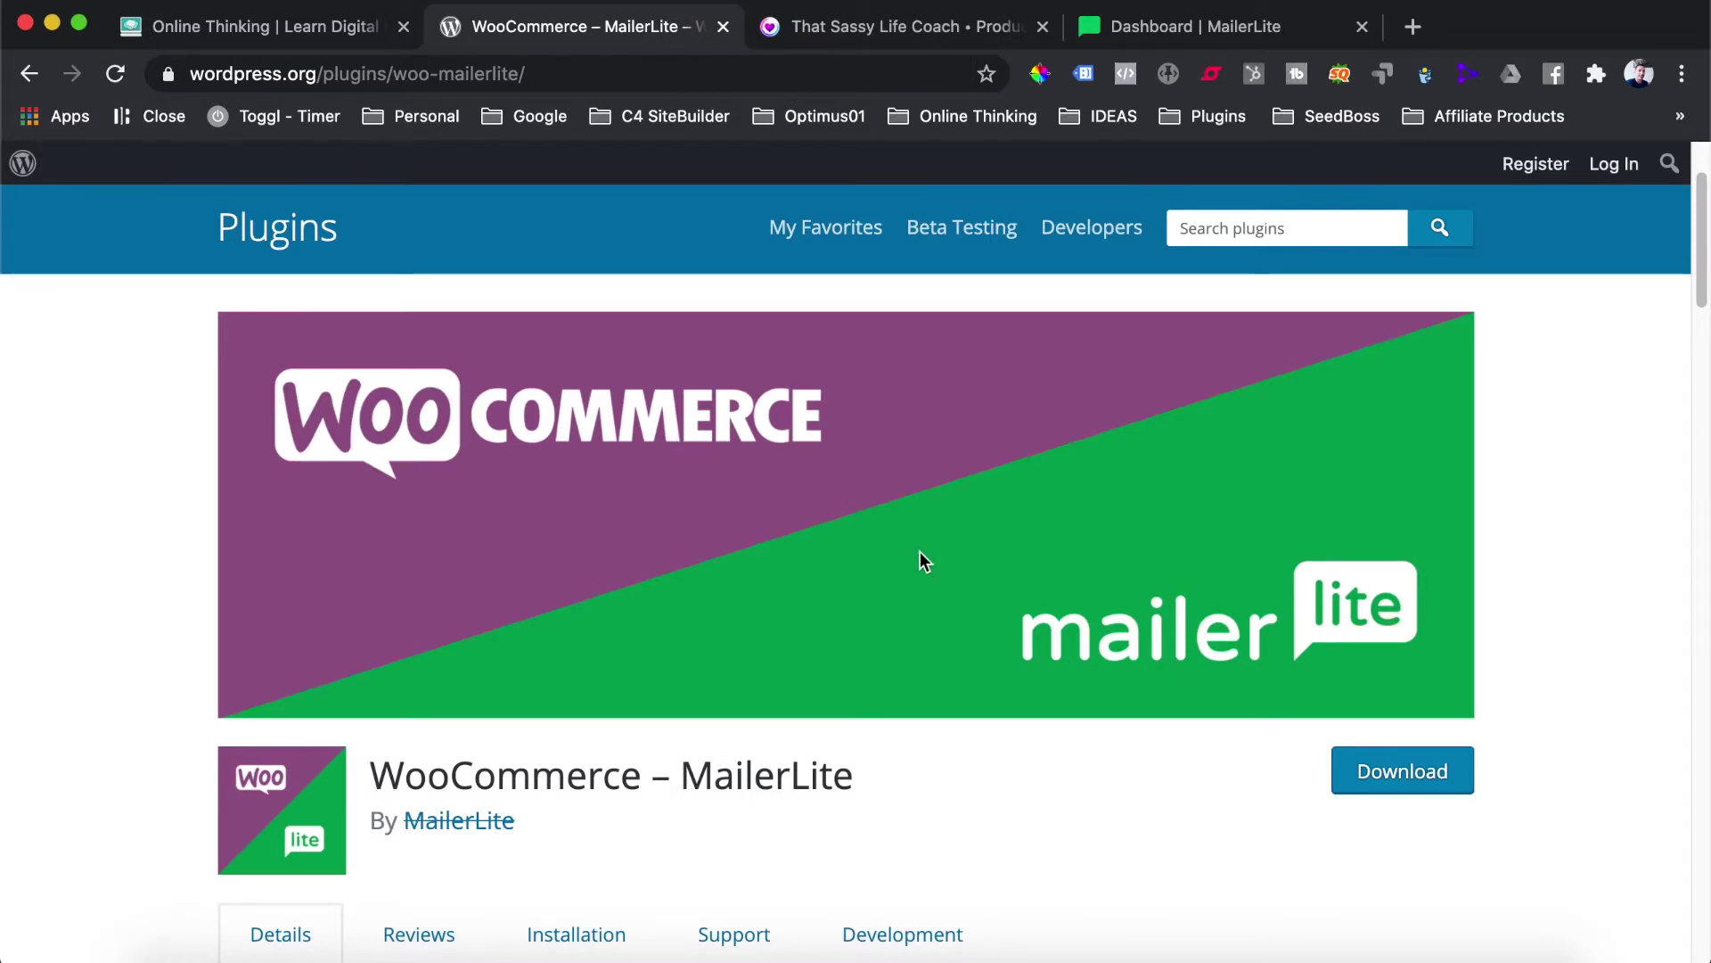
Step: Look over the WordPress.org plugin page, then close the WooCommerce – MailerLite tab with Cmd+W
{"action": "scroll", "coordinate": [920, 551], "scroll_direction": "down", "scroll_amount": 2}
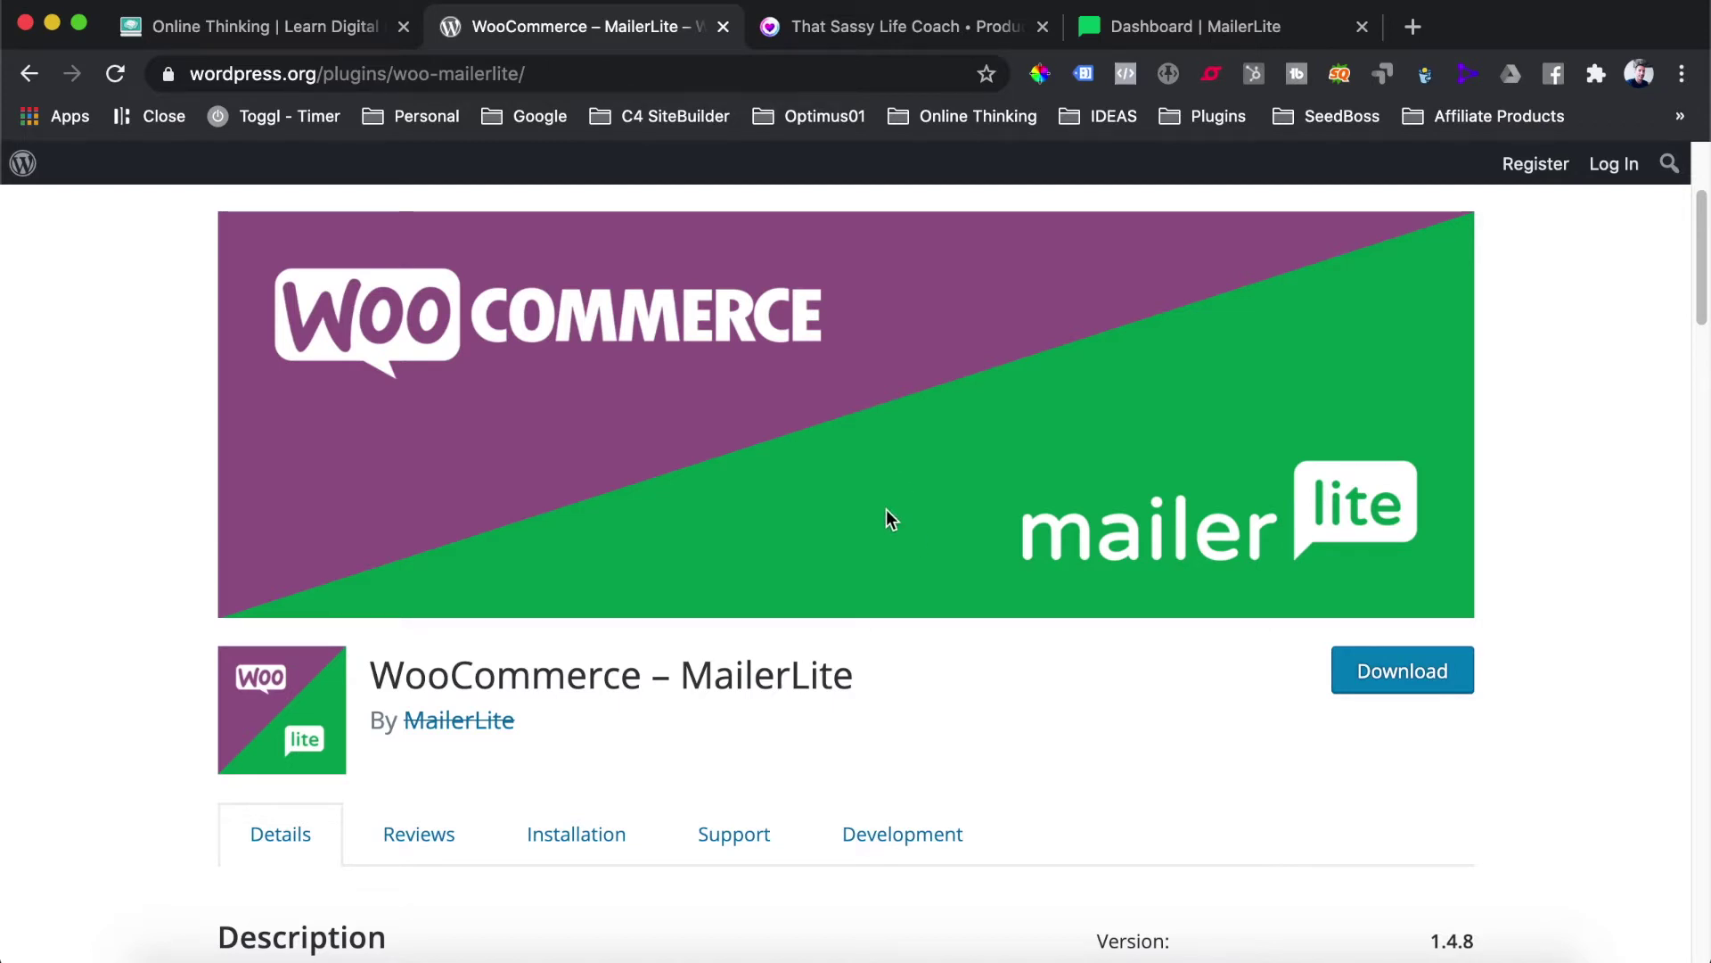
{"action": "key", "text": "super+w"}
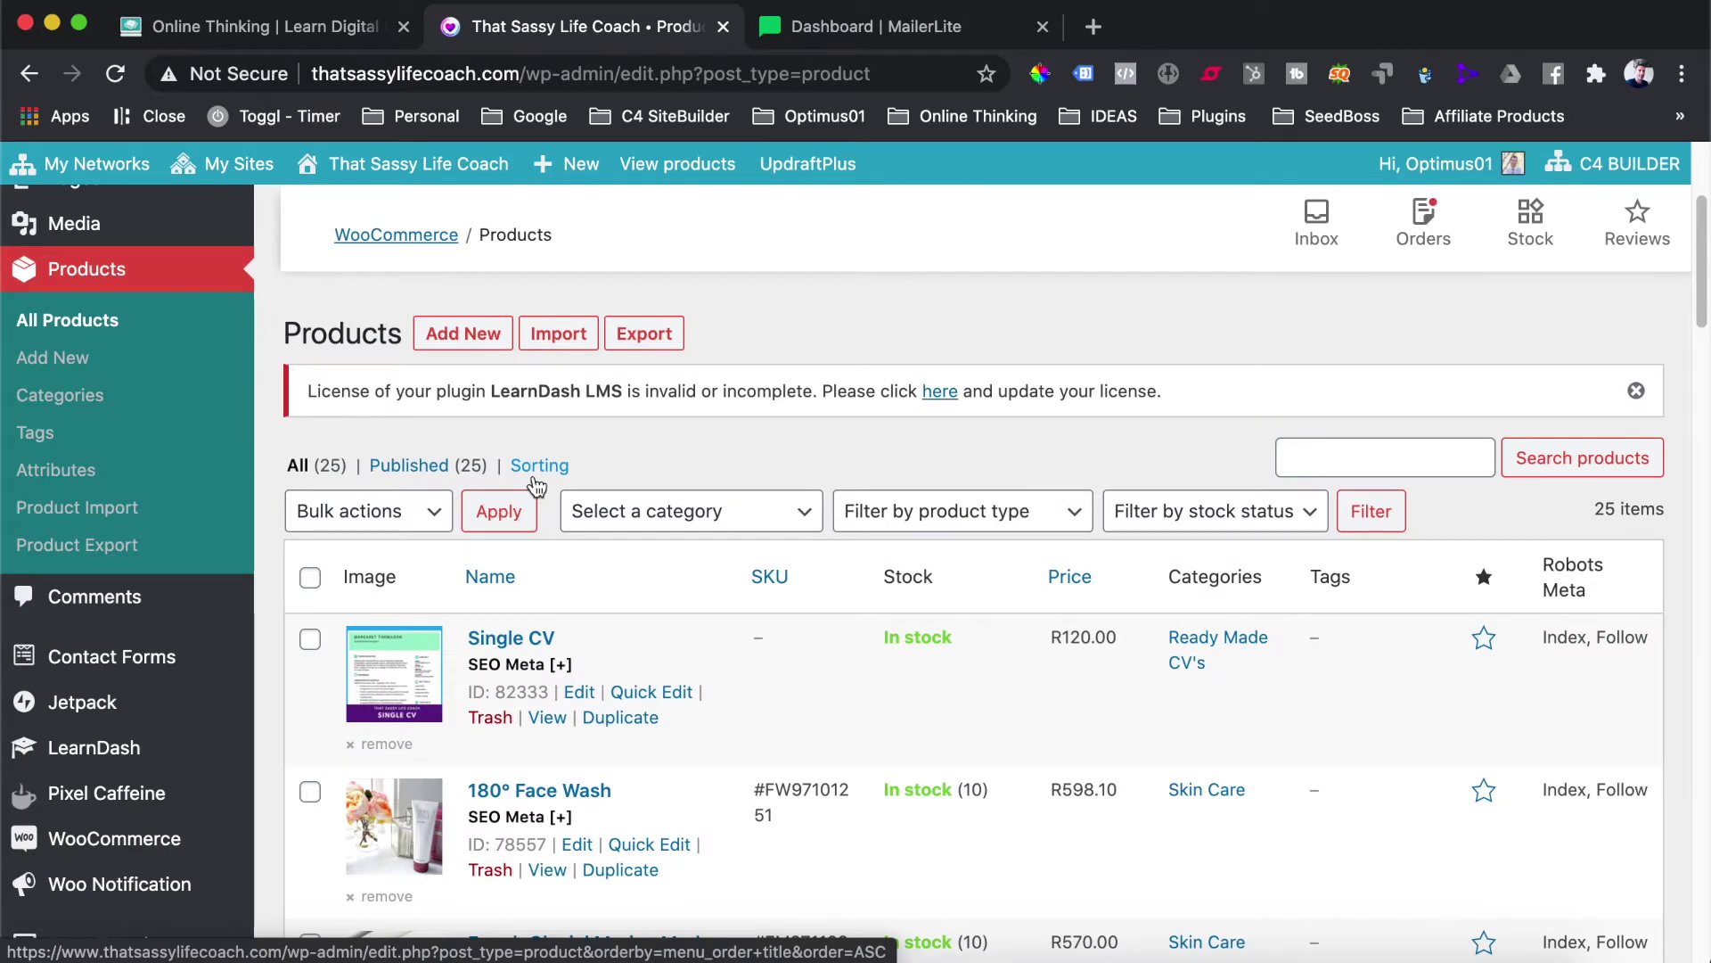
Step: Search installed plugins for 'woocommerce mailer' and activate WooCommerce – MailerLite
{"action": "scroll", "coordinate": [459, 501], "scroll_direction": "down", "scroll_amount": 3}
{"action": "scroll", "coordinate": [458, 501], "scroll_direction": "down", "scroll_amount": 3}
{"action": "left_click", "coordinate": [109, 614]}
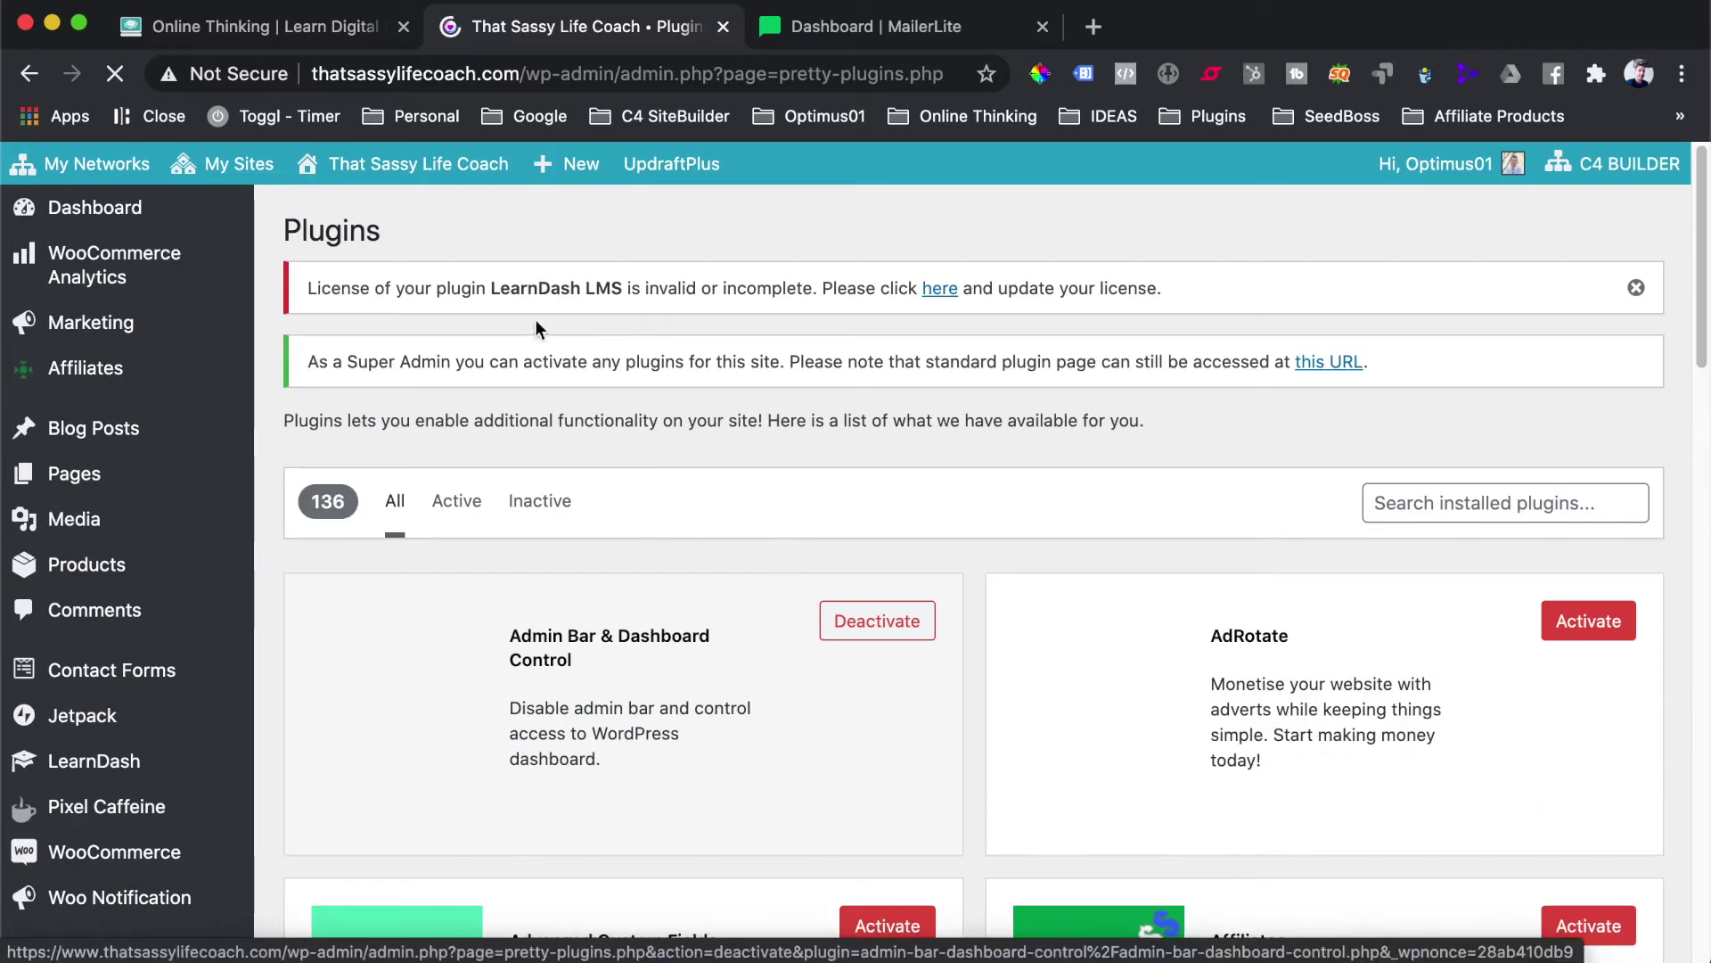
{"action": "left_click", "coordinate": [1479, 502]}
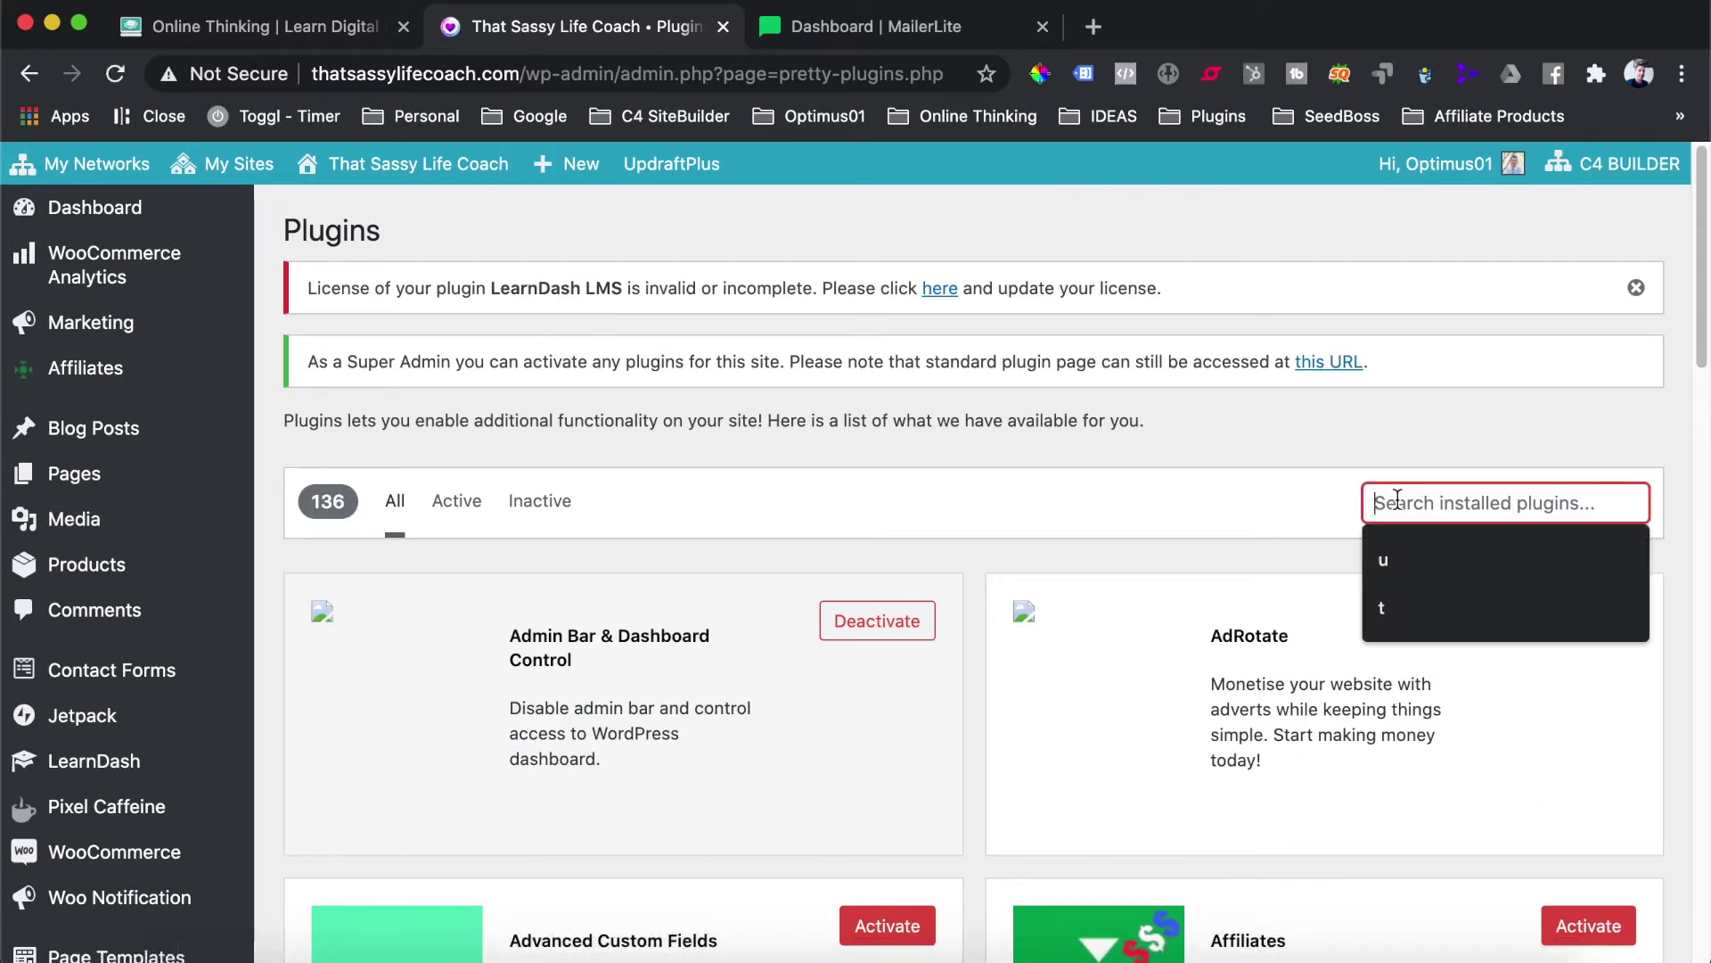
{"action": "type", "text": "wooco"}
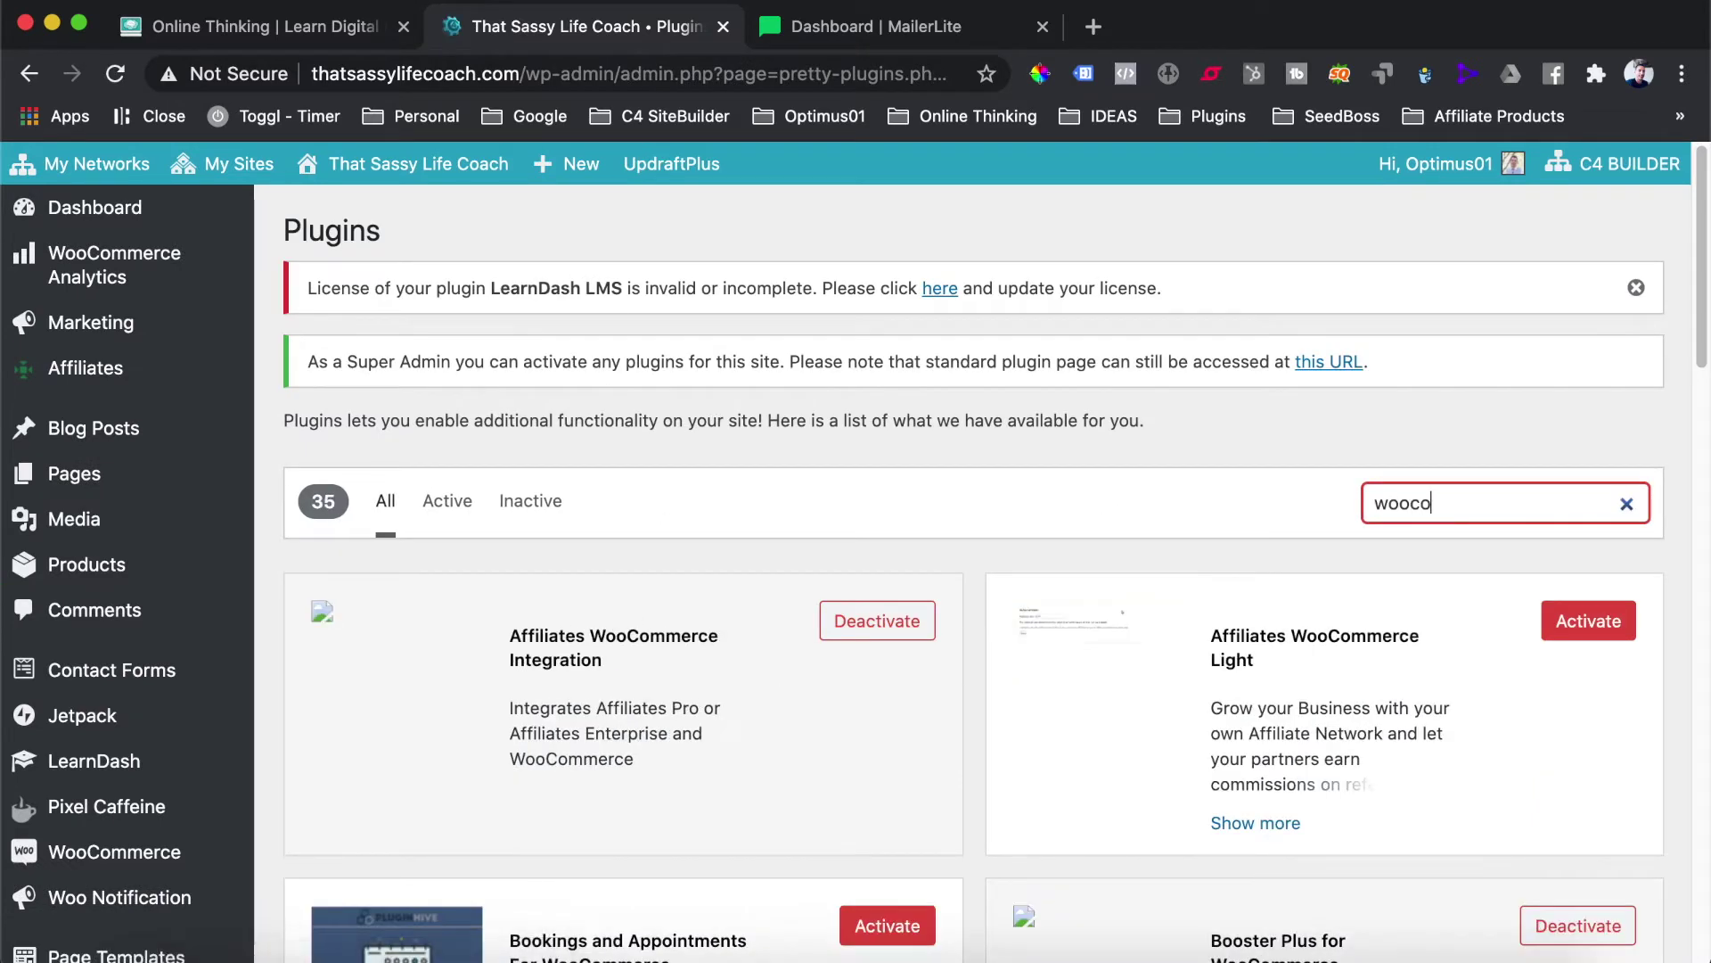
{"action": "type", "text": "mmerce mailer"}
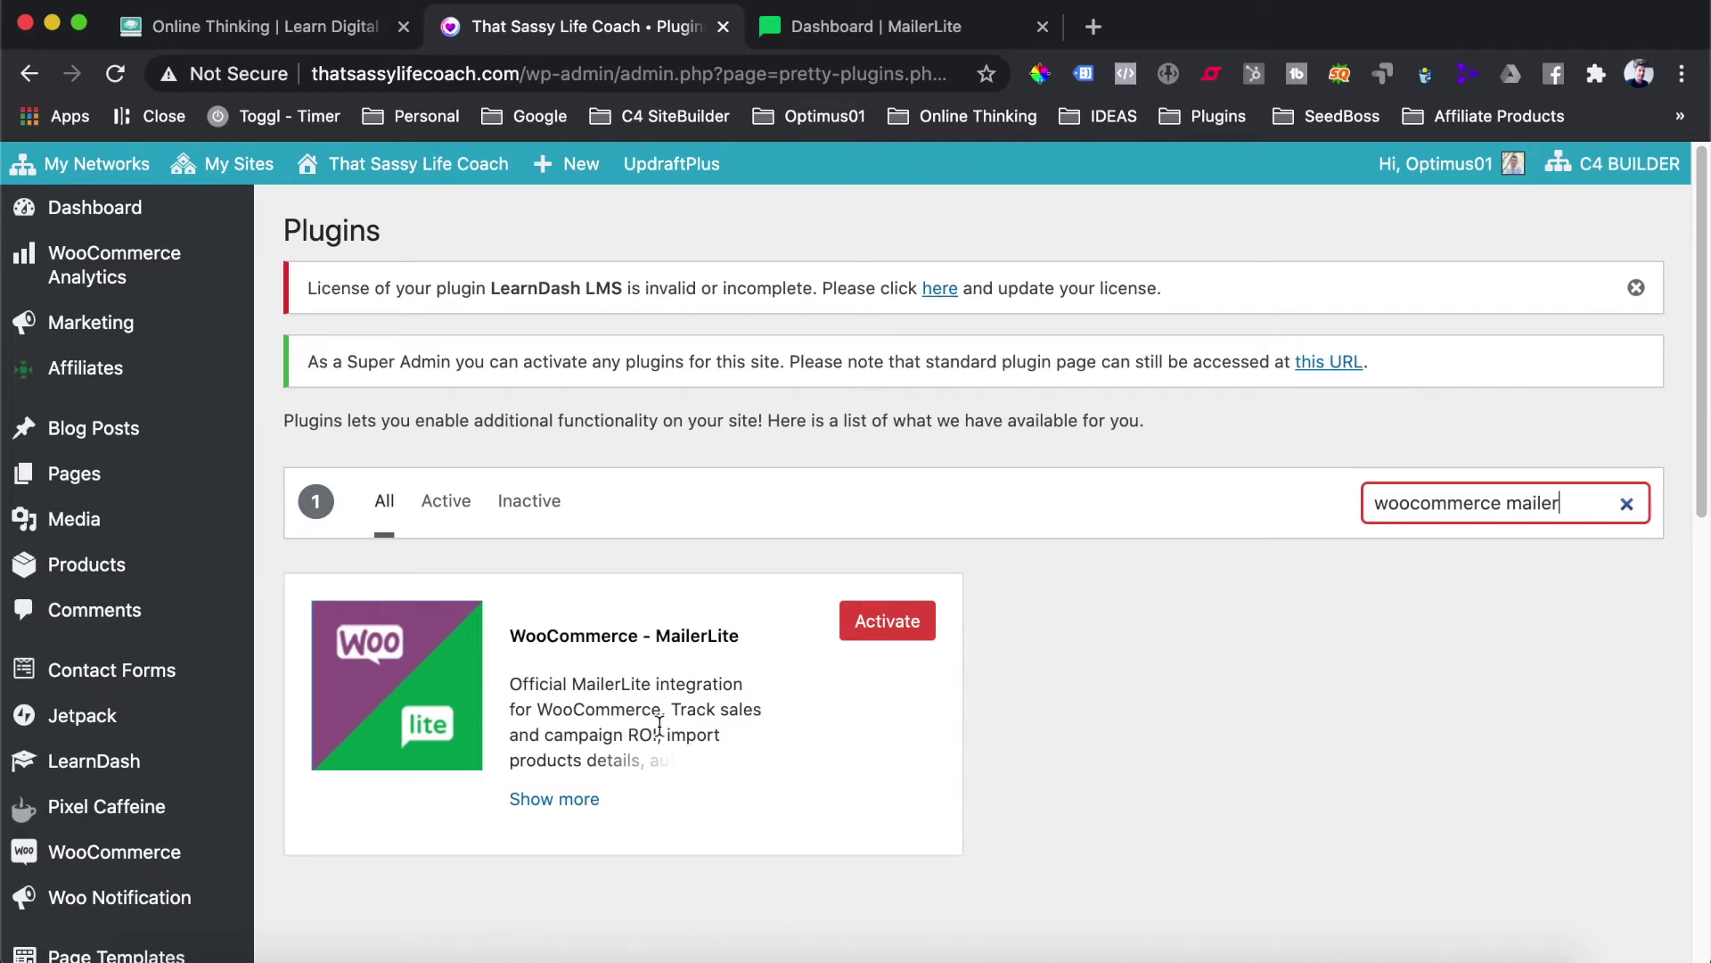
{"action": "left_click", "coordinate": [918, 635]}
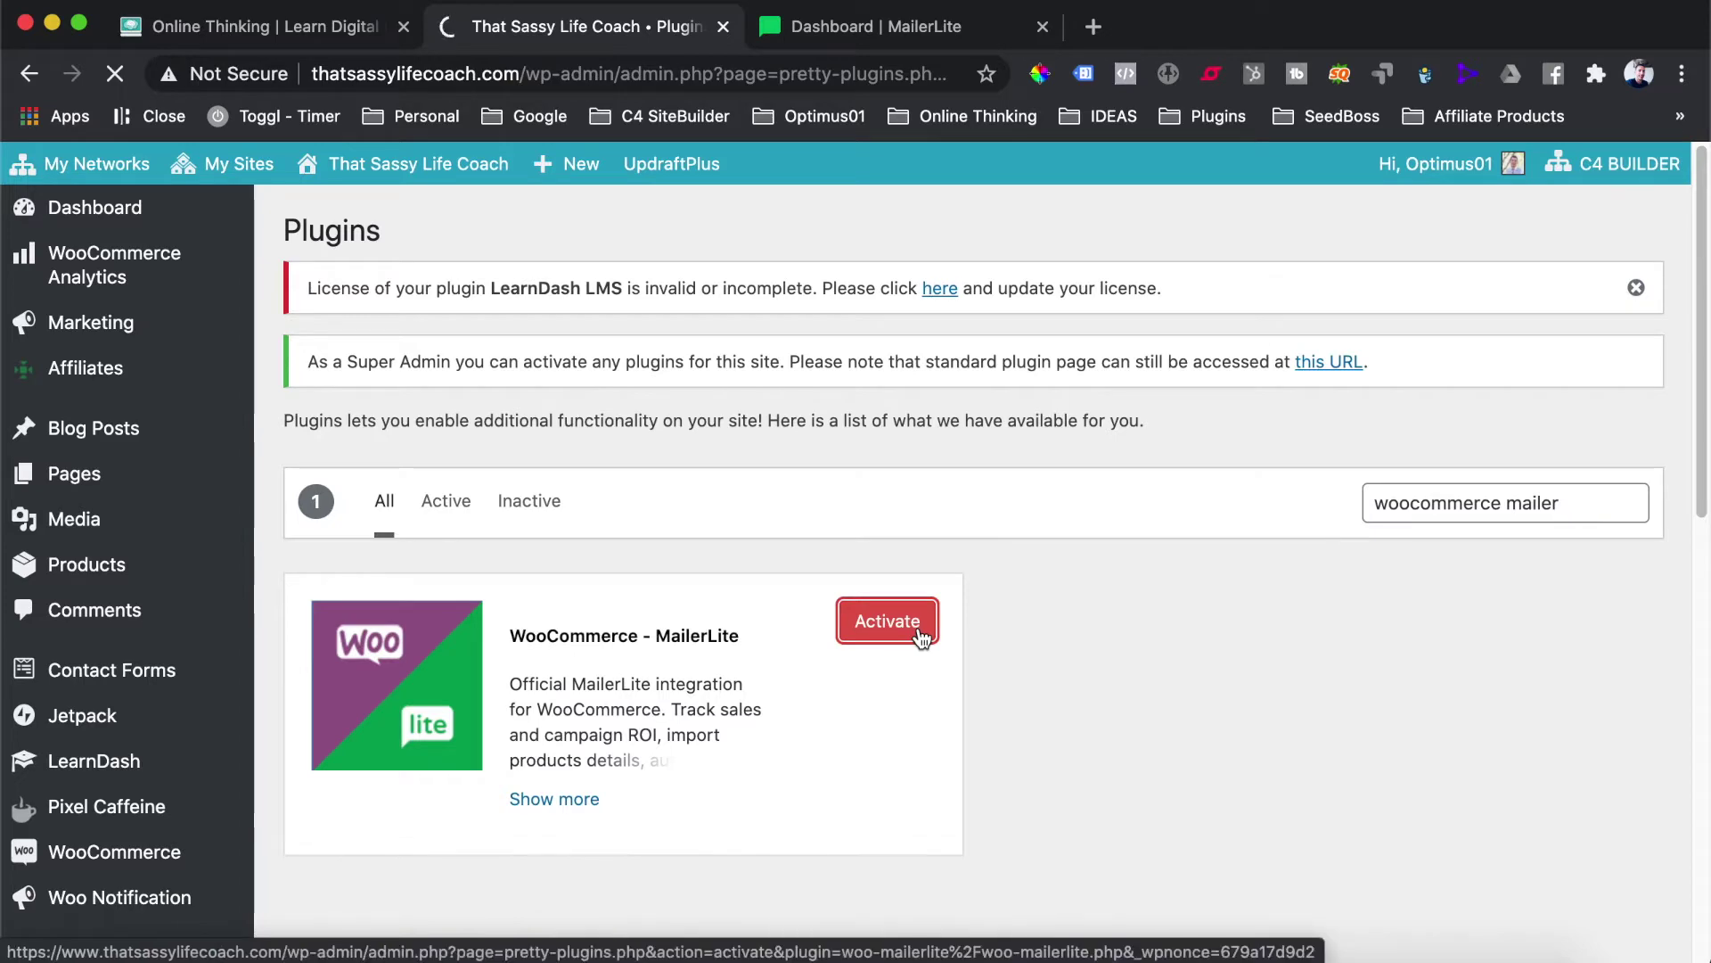
{"action": "scroll", "coordinate": [505, 612], "scroll_direction": "down", "scroll_amount": 5}
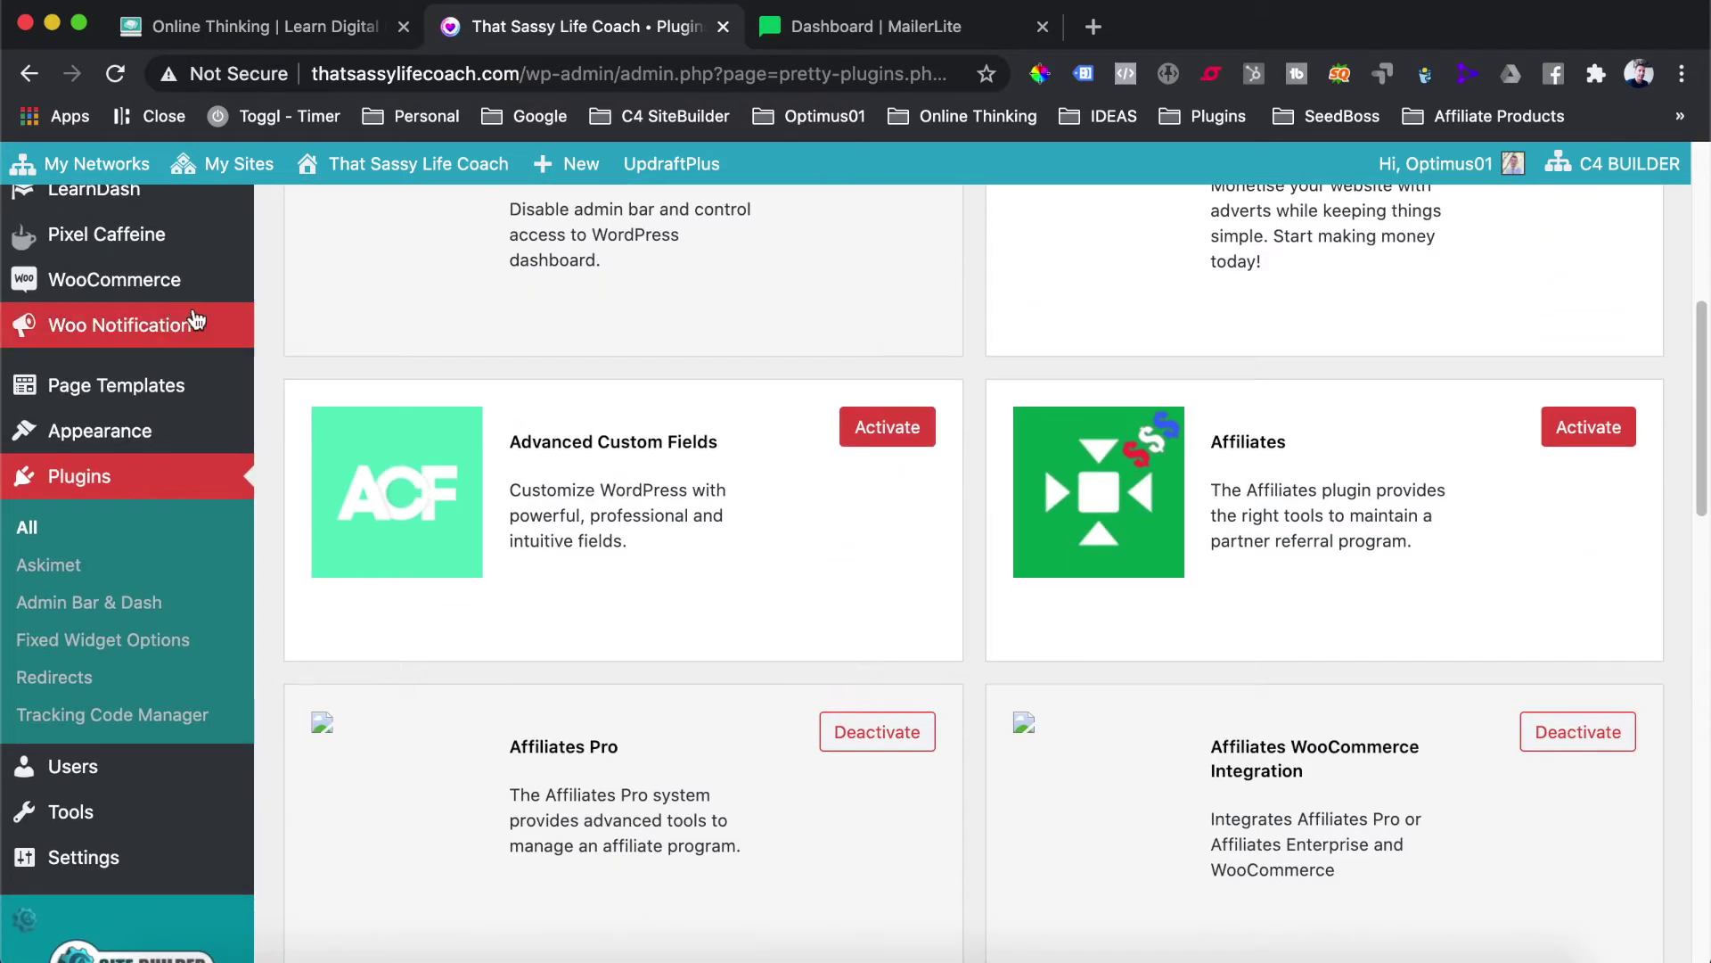
{"action": "mouse_move", "coordinate": [140, 283]}
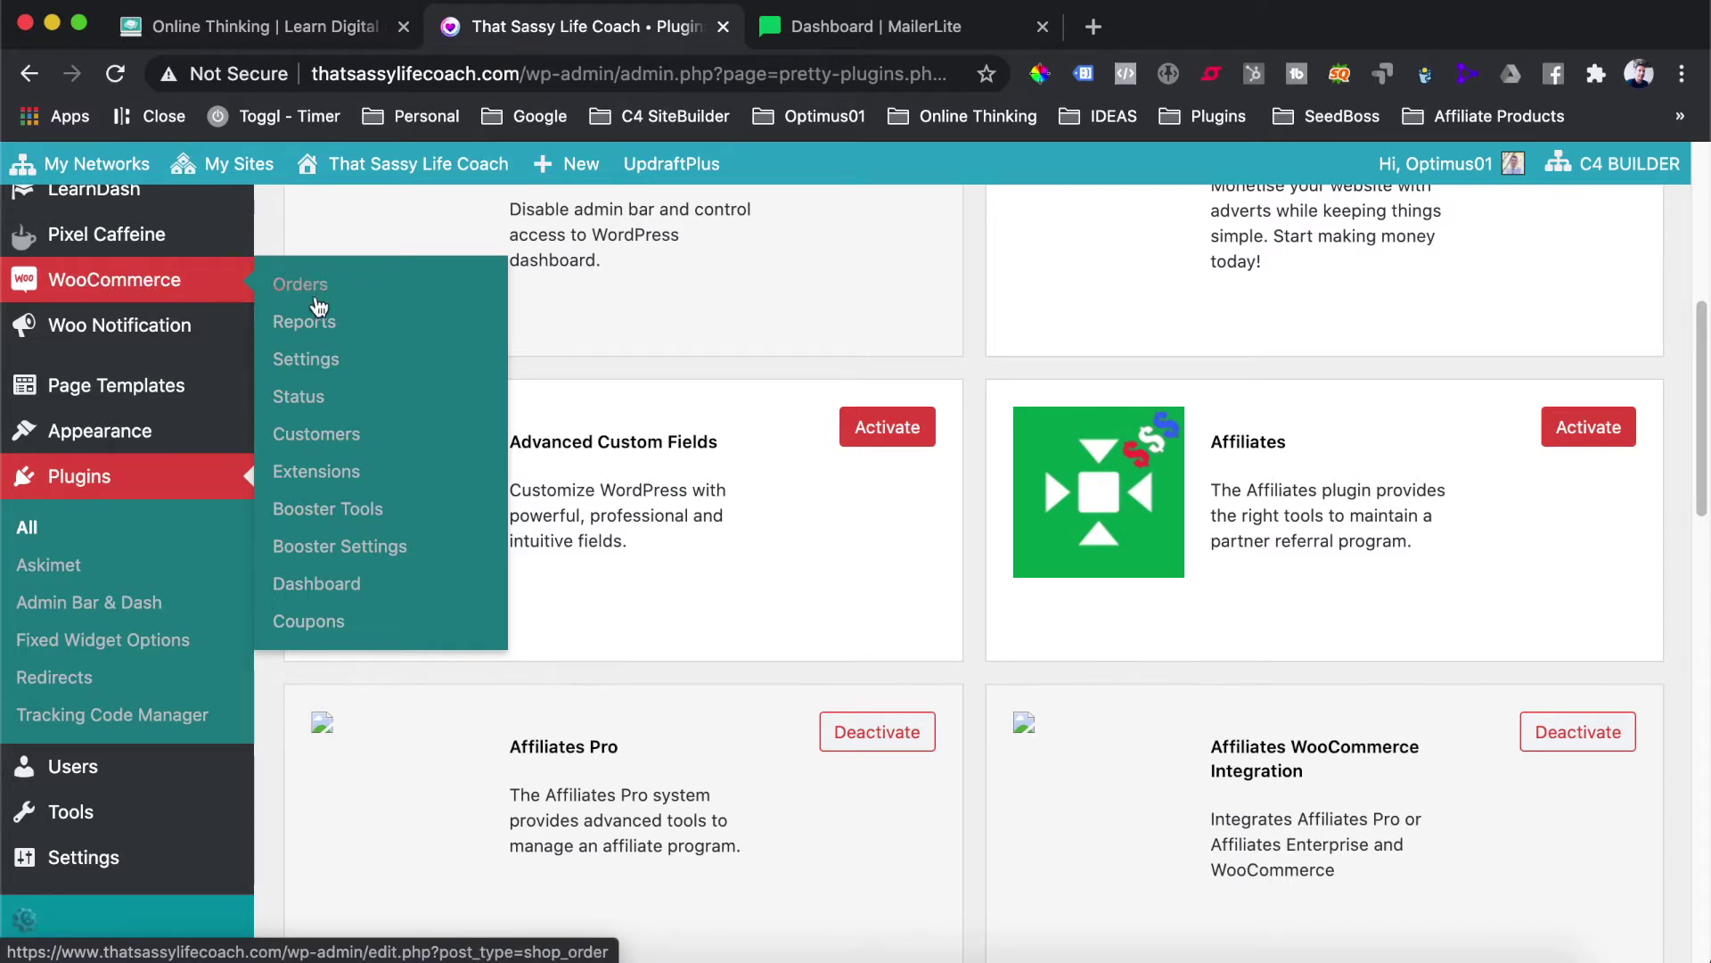
Step: Open WooCommerce Settings and load its Advanced tab in a new browser tab
{"action": "left_click", "coordinate": [323, 359]}
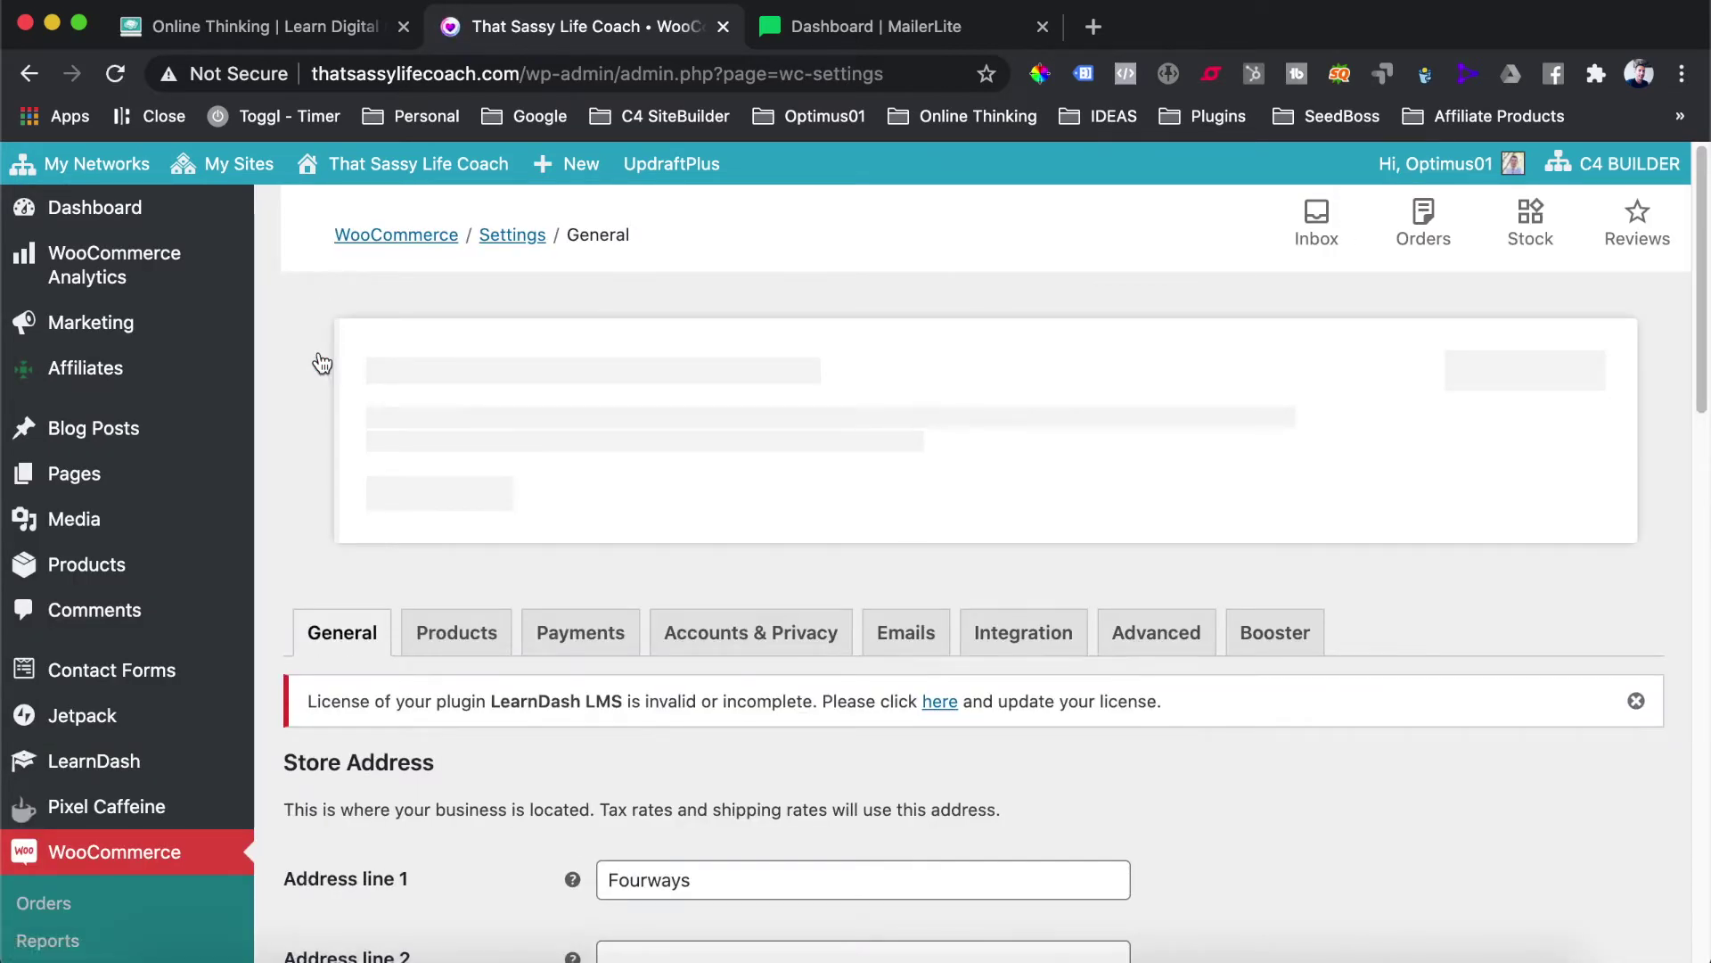
{"action": "scroll", "coordinate": [321, 361], "scroll_direction": "down", "scroll_amount": 3}
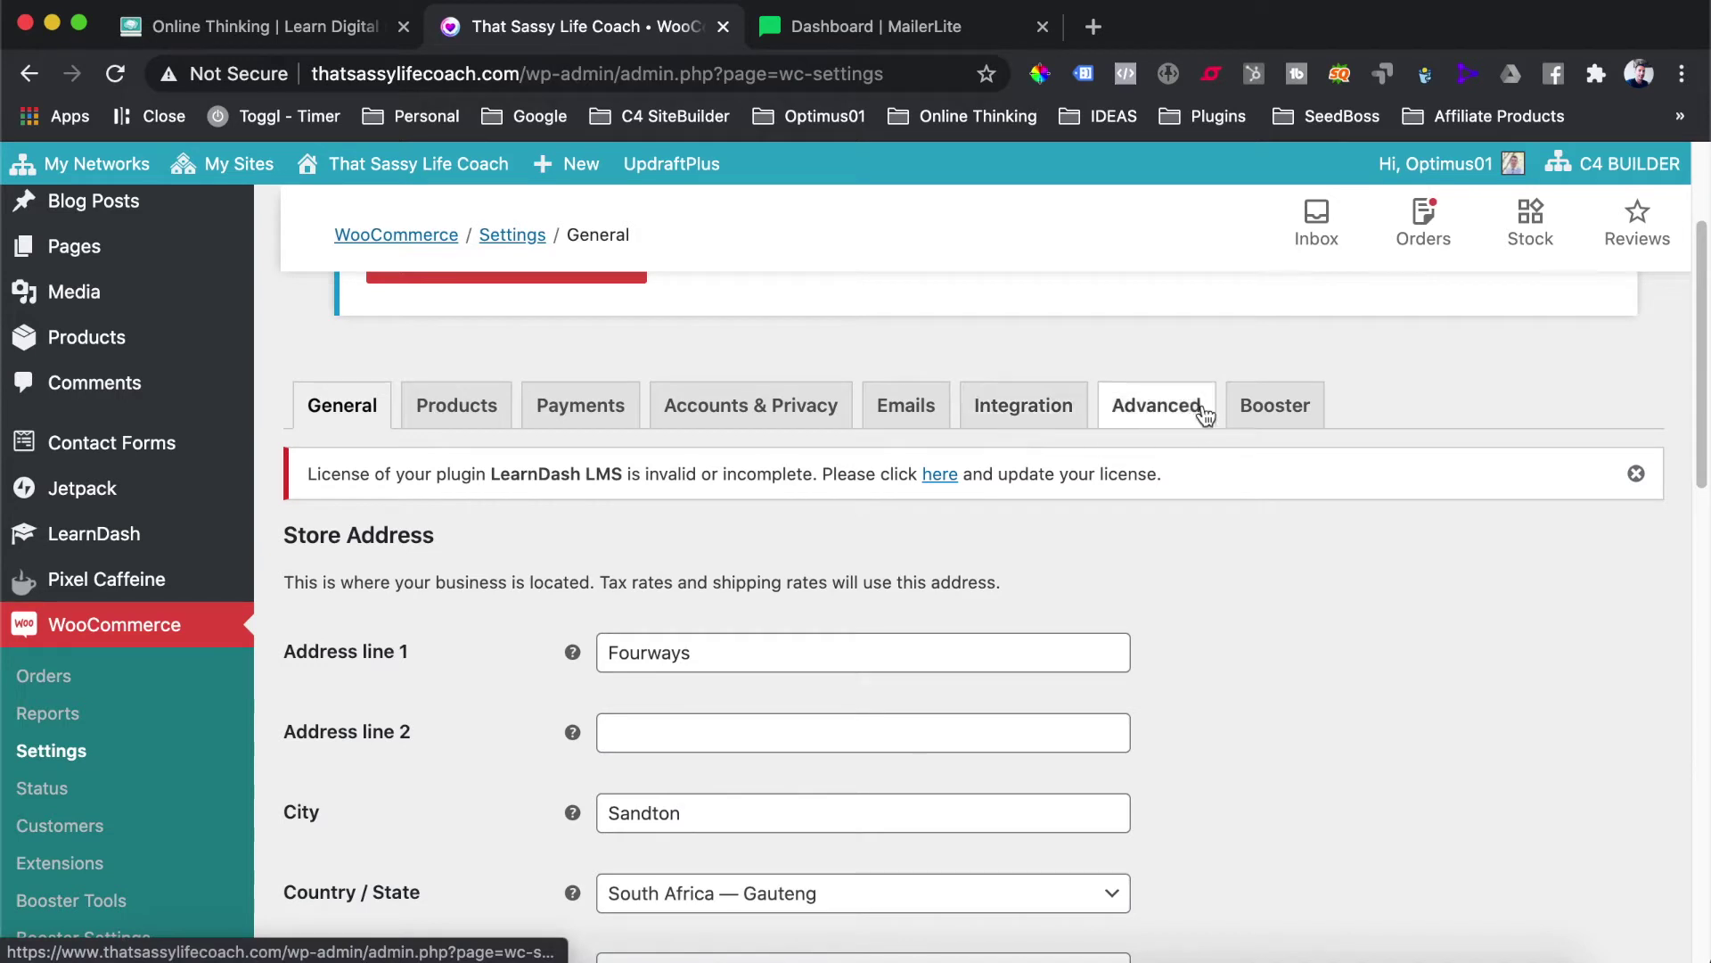
{"action": "right_click", "coordinate": [1168, 413]}
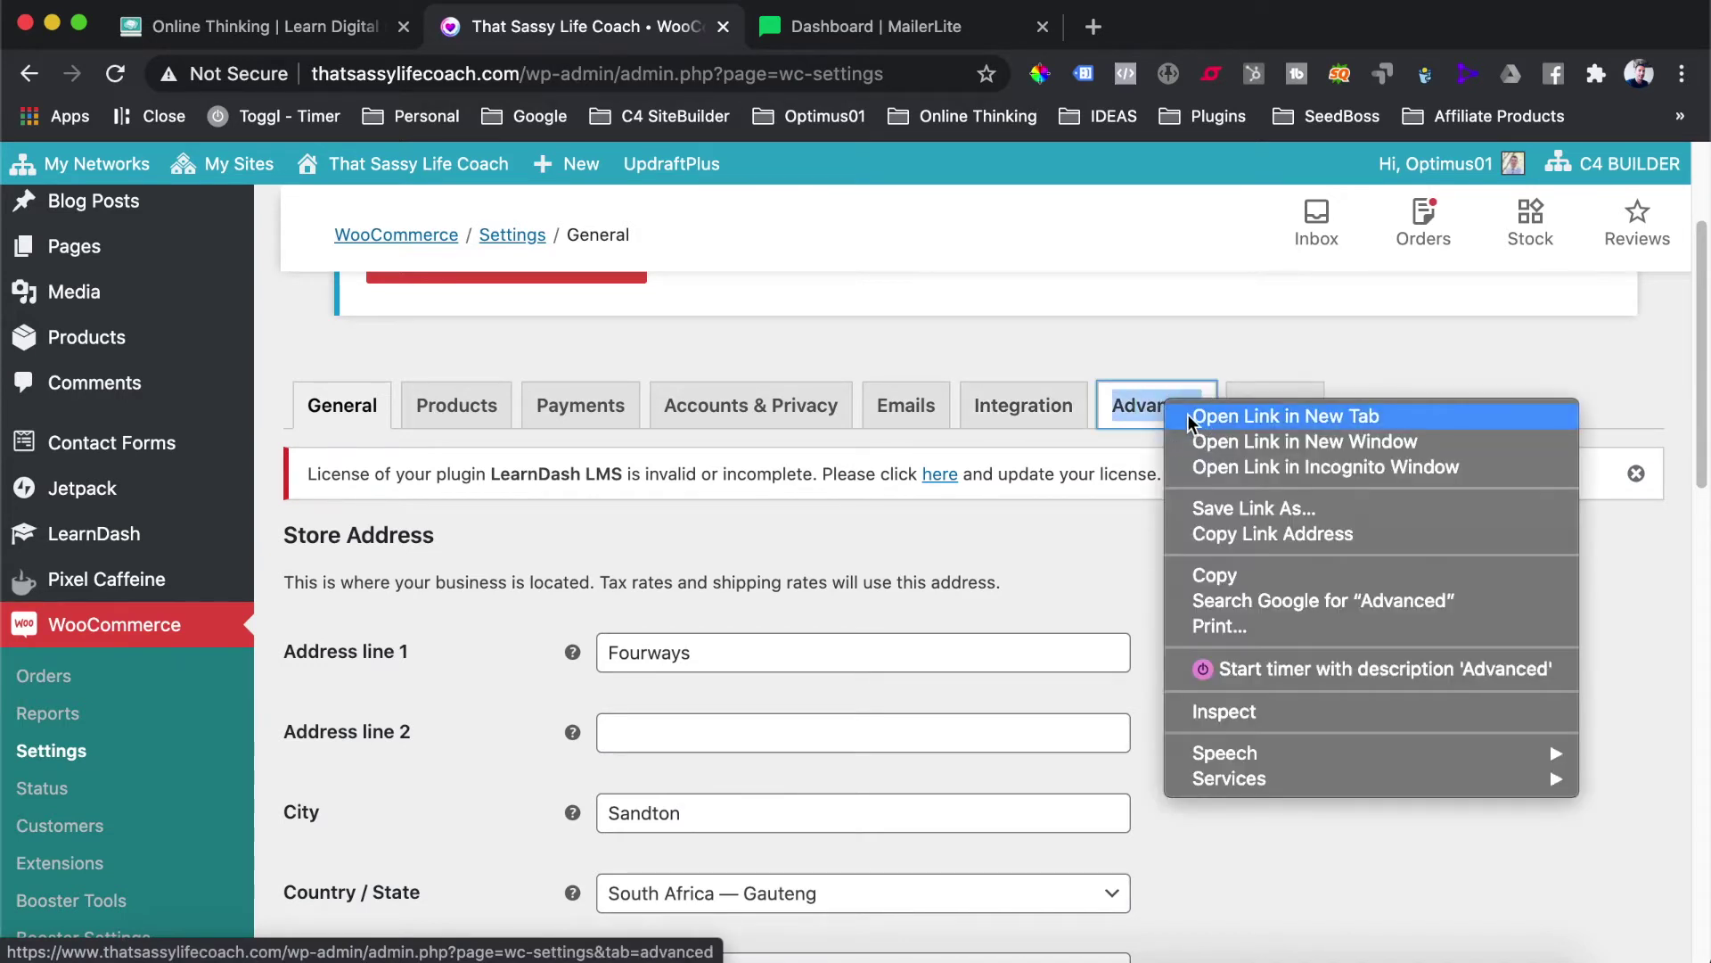
{"action": "left_click", "coordinate": [1193, 415]}
{"action": "key", "text": "ctrl+Tab"}
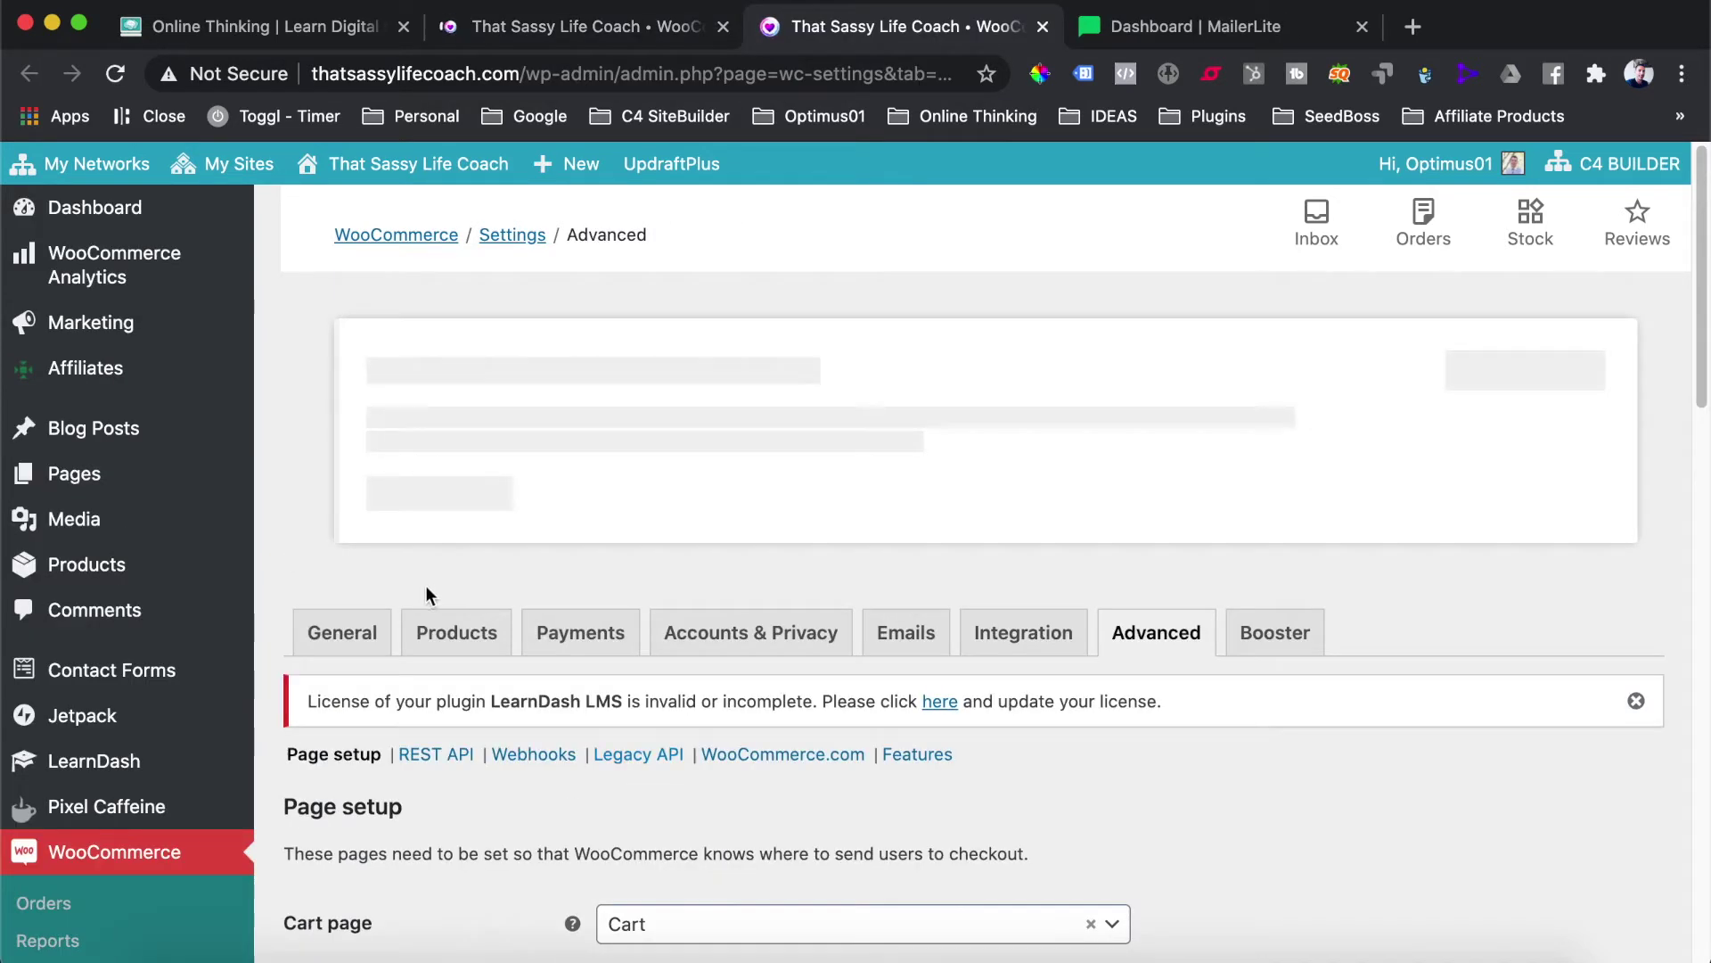
Step: Dismiss the LearnDash license notice and go to the REST API section to add a key
{"action": "scroll", "coordinate": [1483, 665], "scroll_direction": "down", "scroll_amount": 2}
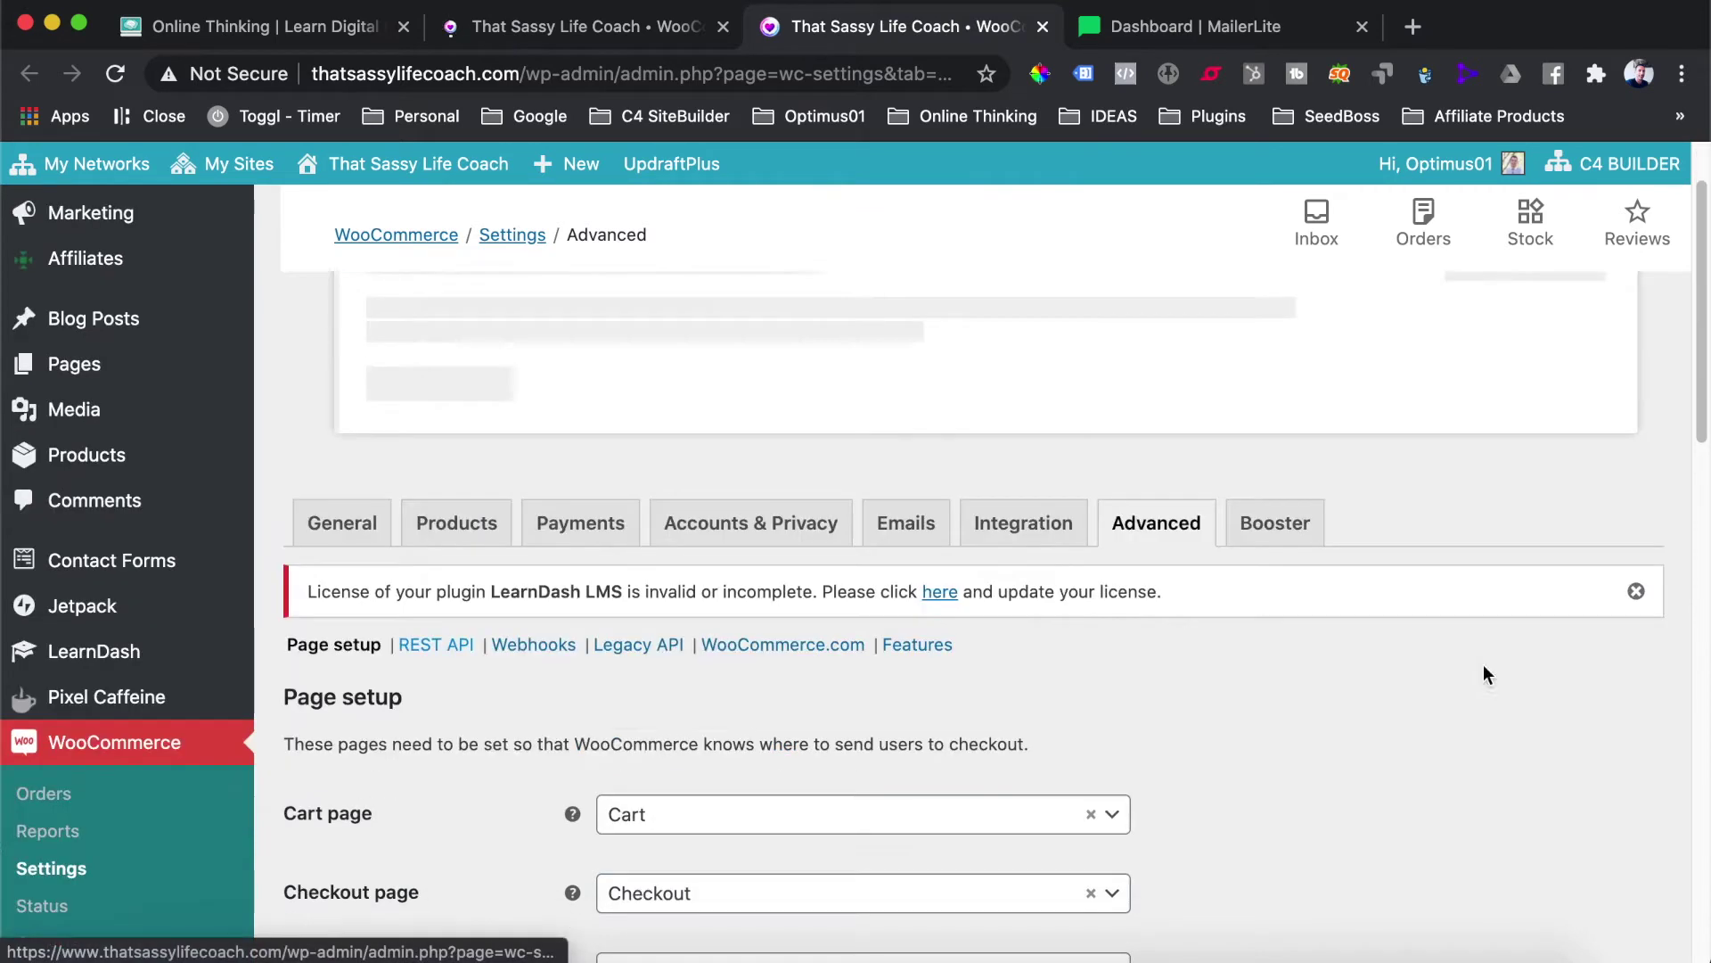
{"action": "left_click", "coordinate": [1635, 589]}
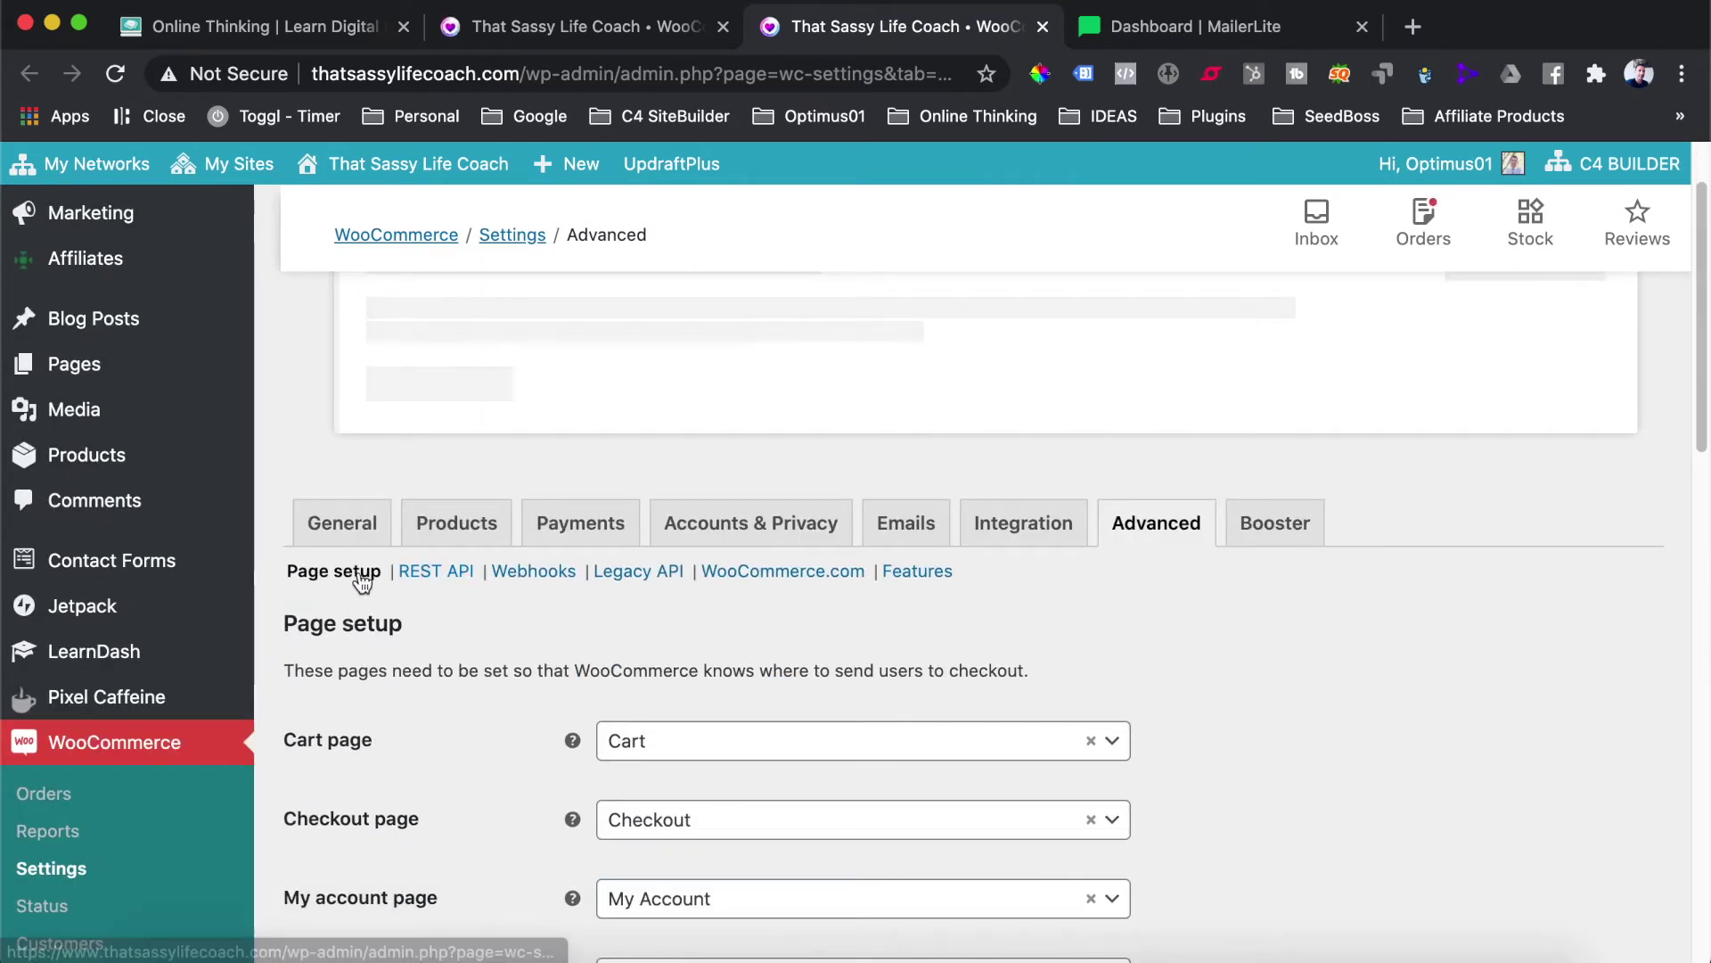
{"action": "left_click", "coordinate": [432, 575]}
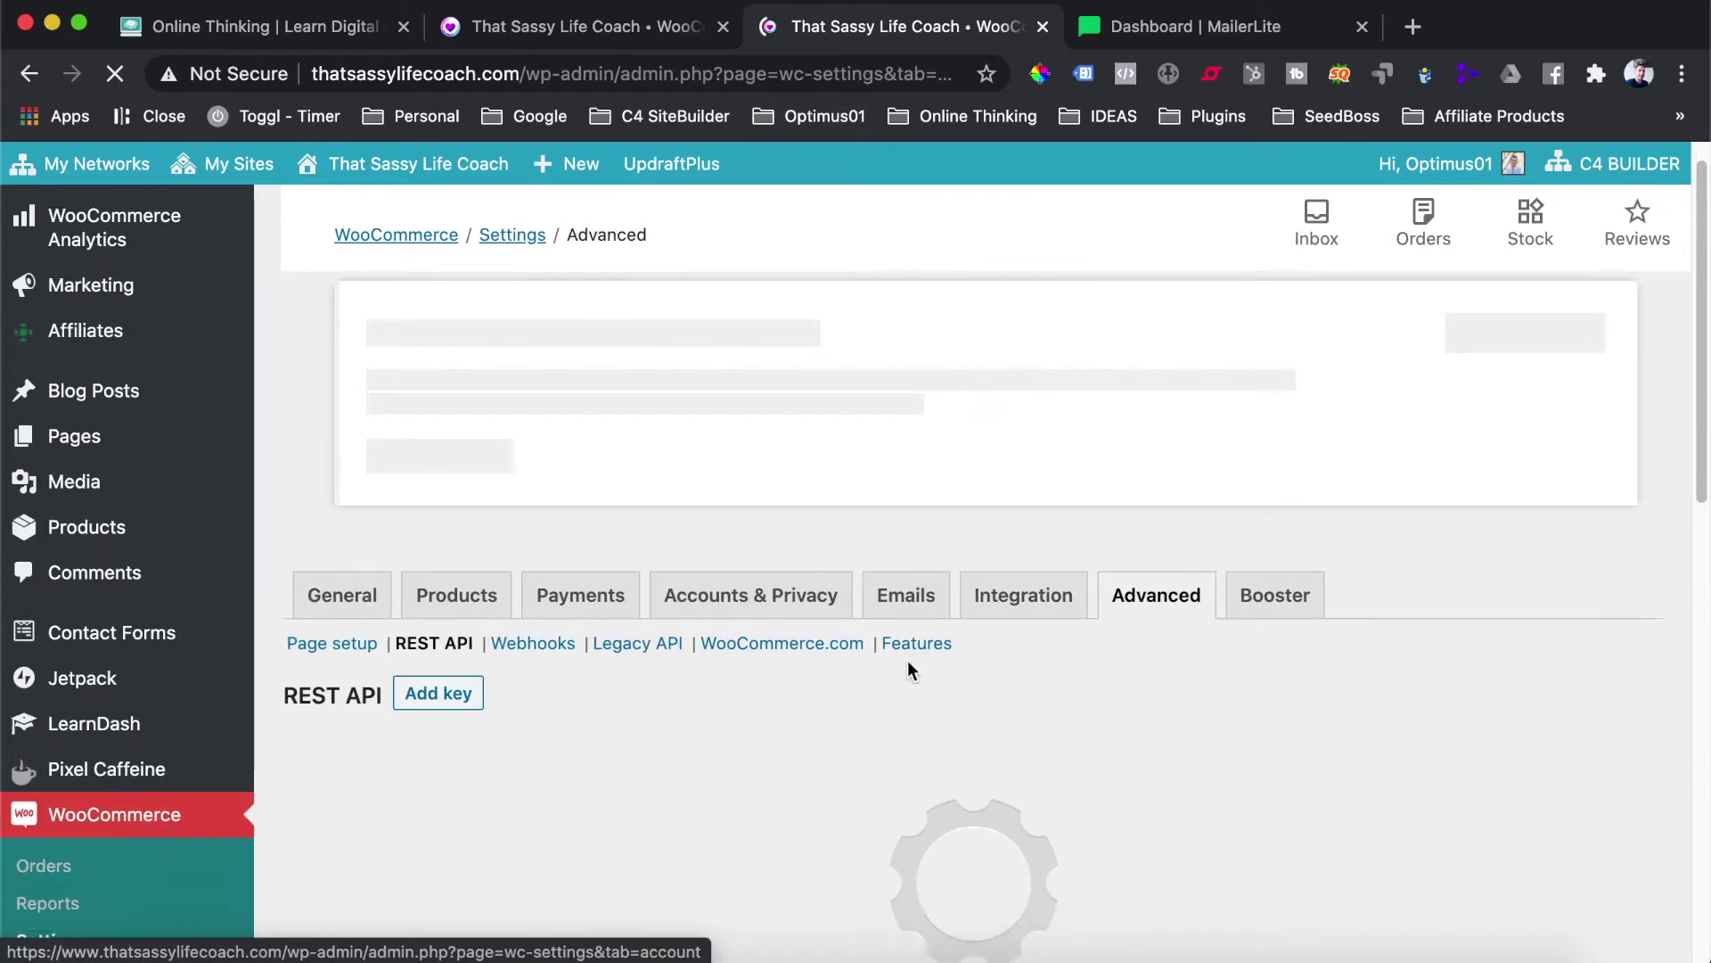
{"action": "scroll", "coordinate": [907, 664], "scroll_direction": "down", "scroll_amount": 4}
{"action": "scroll", "coordinate": [908, 664], "scroll_direction": "down", "scroll_amount": 2}
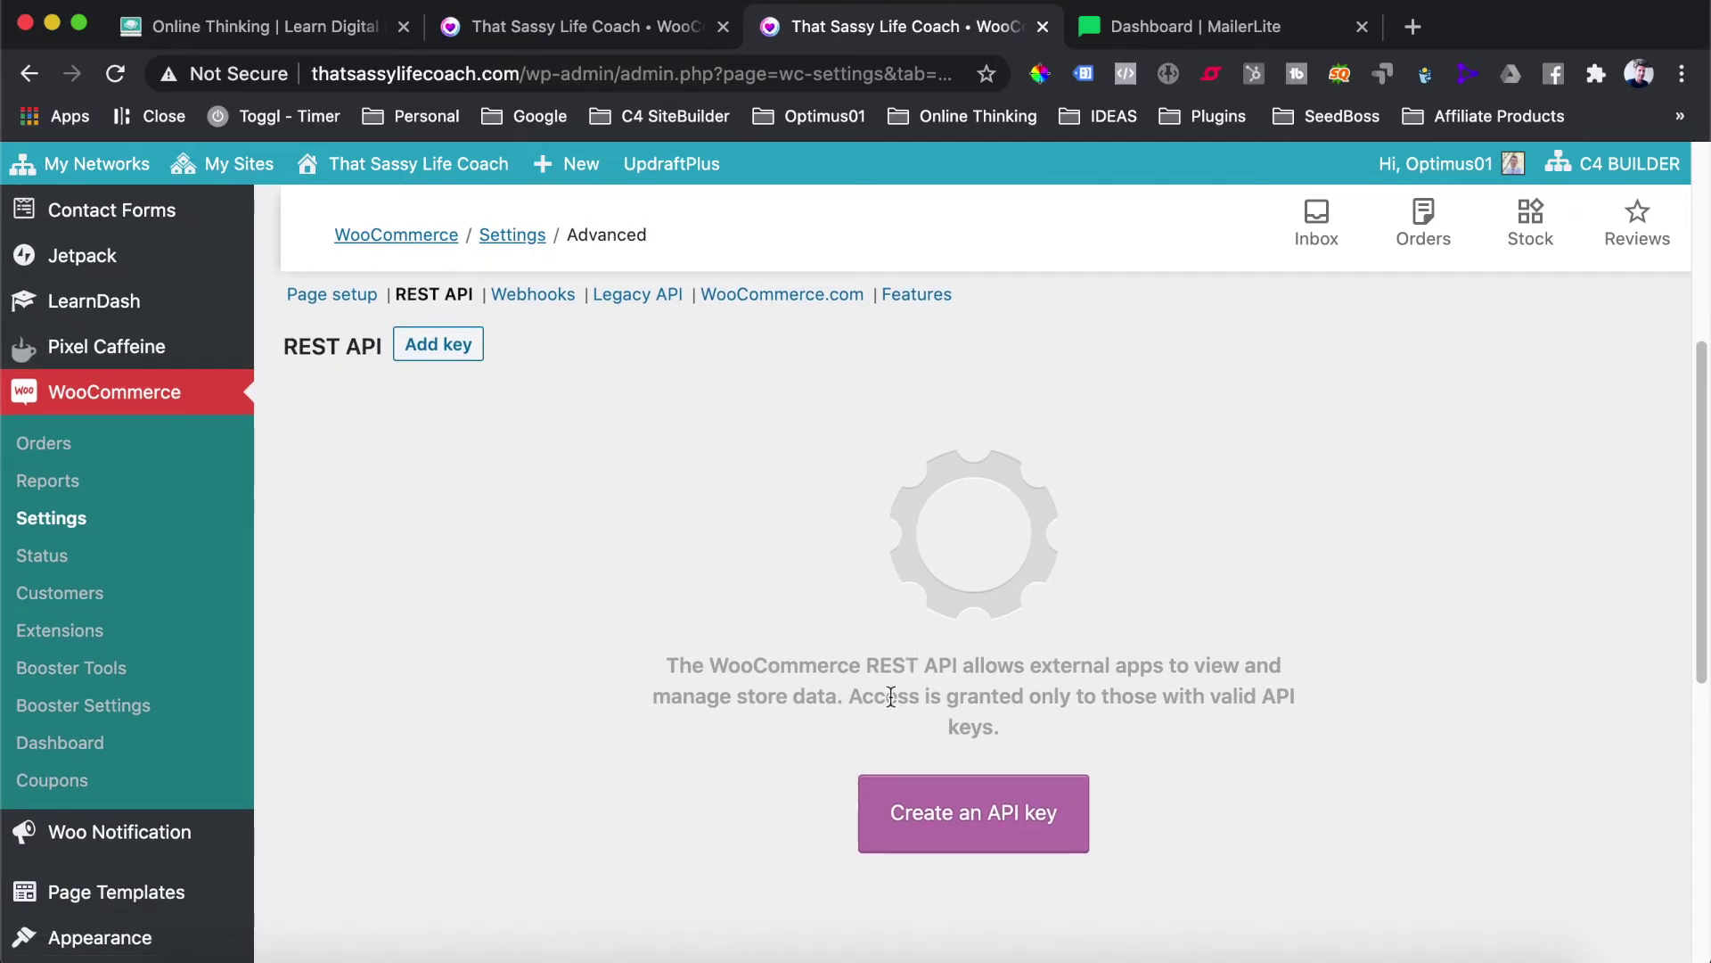
{"action": "left_click", "coordinate": [963, 828]}
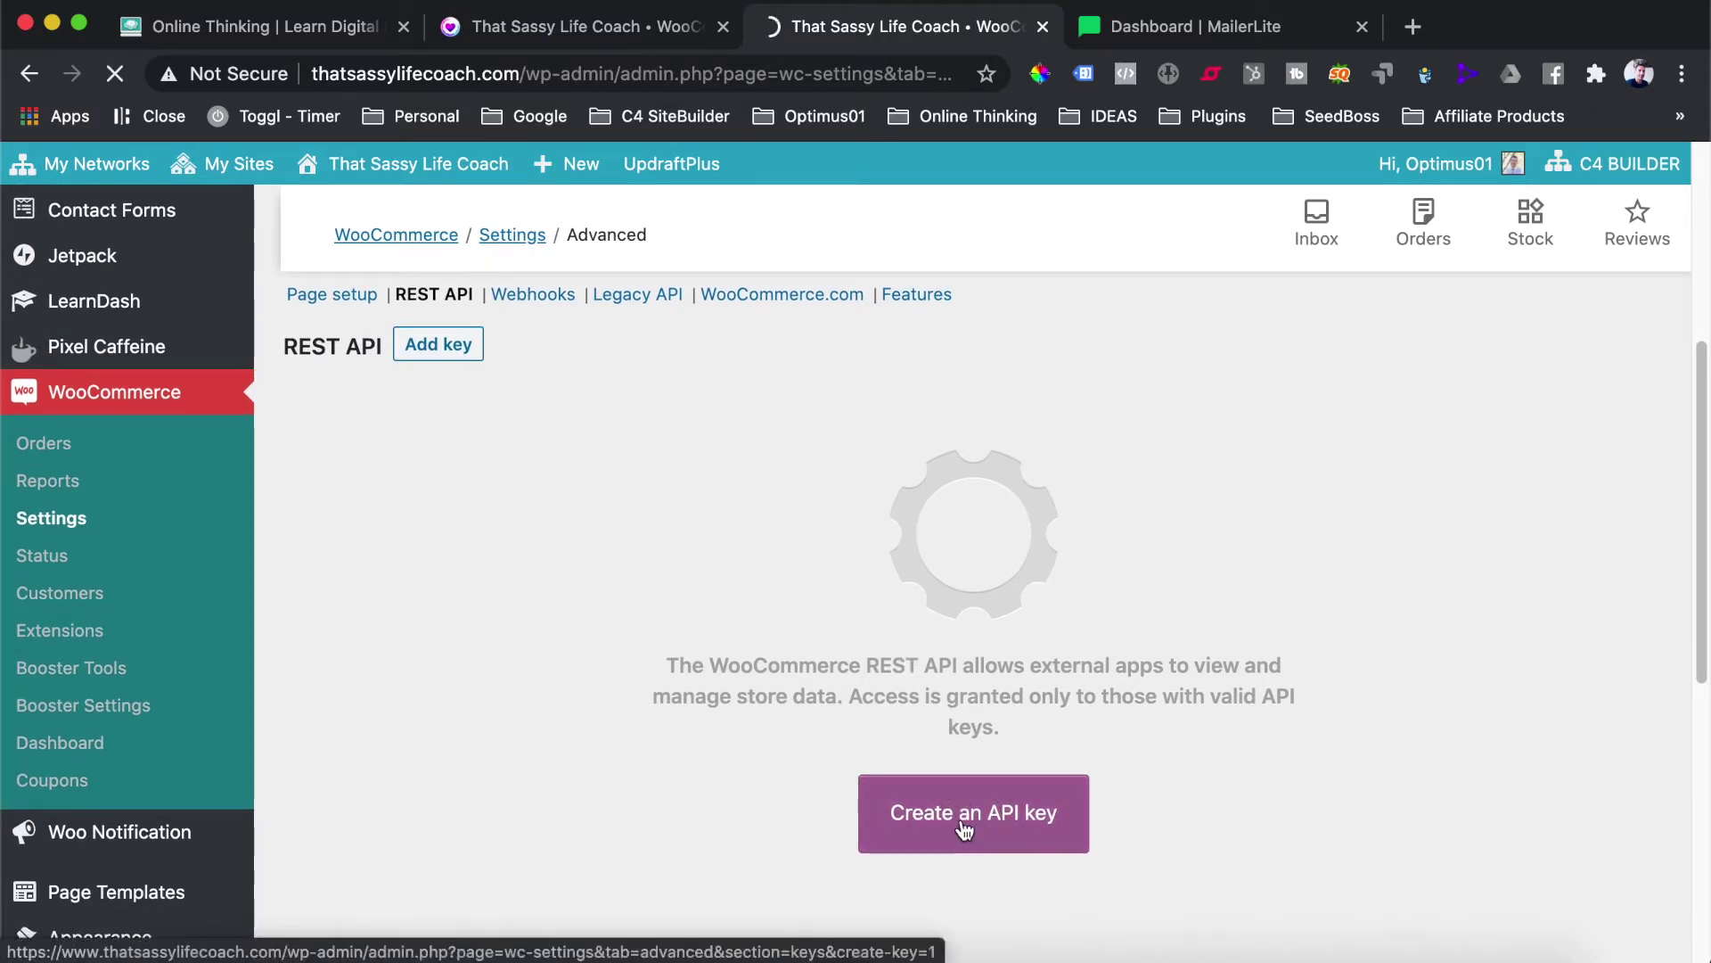
Step: Generate a Read/Write REST API key described 'MailerLite Email Software'
{"action": "left_click", "coordinate": [636, 529]}
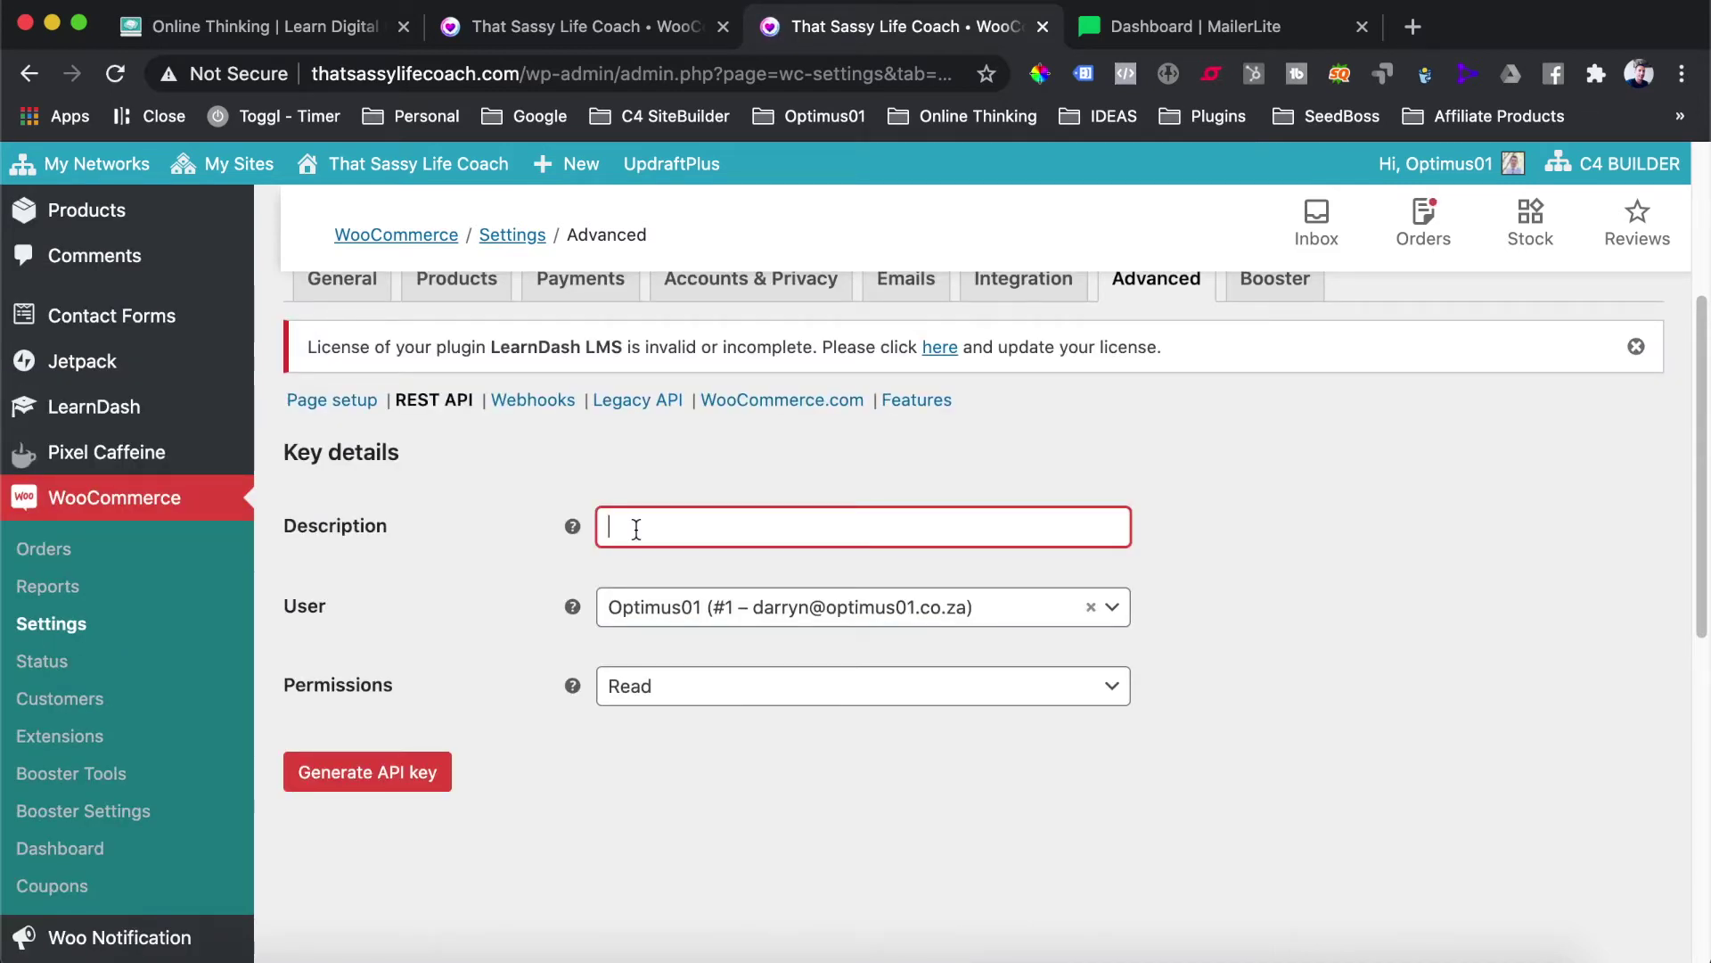
{"action": "type", "text": "M"}
{"action": "key", "text": "BackSpace"}
{"action": "type", "text": "M"}
{"action": "key", "text": "BackSpace"}
{"action": "type", "text": "MailerLite Email Software"}
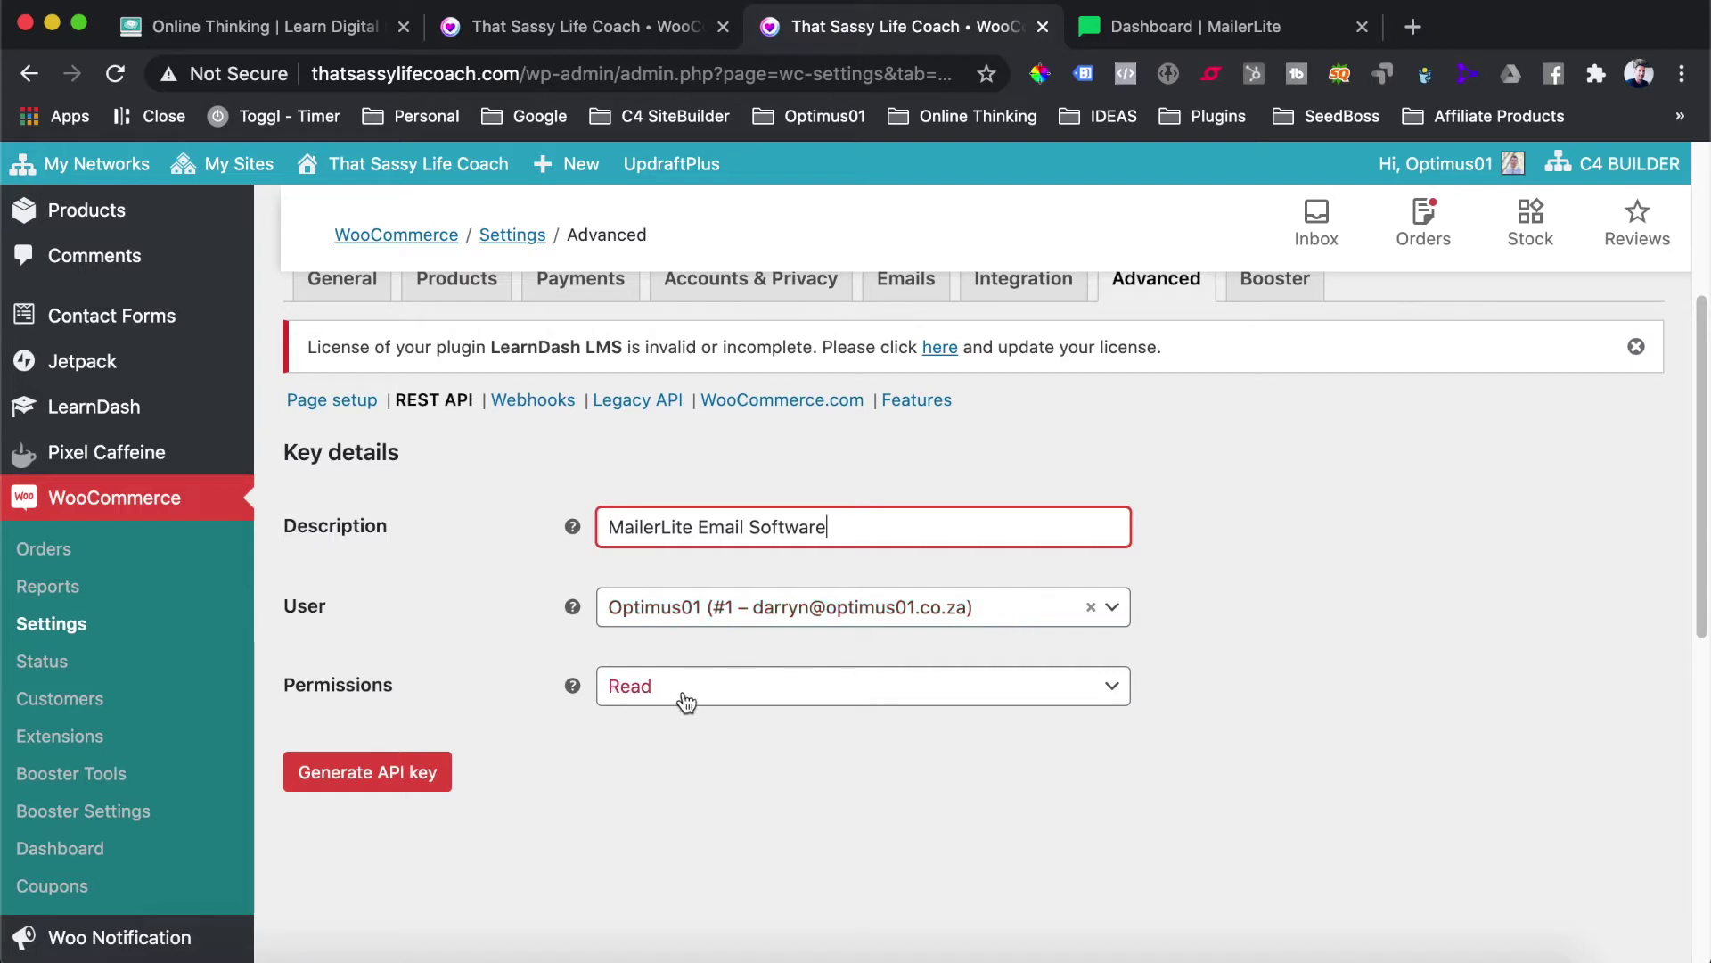
{"action": "left_click", "coordinate": [781, 701]}
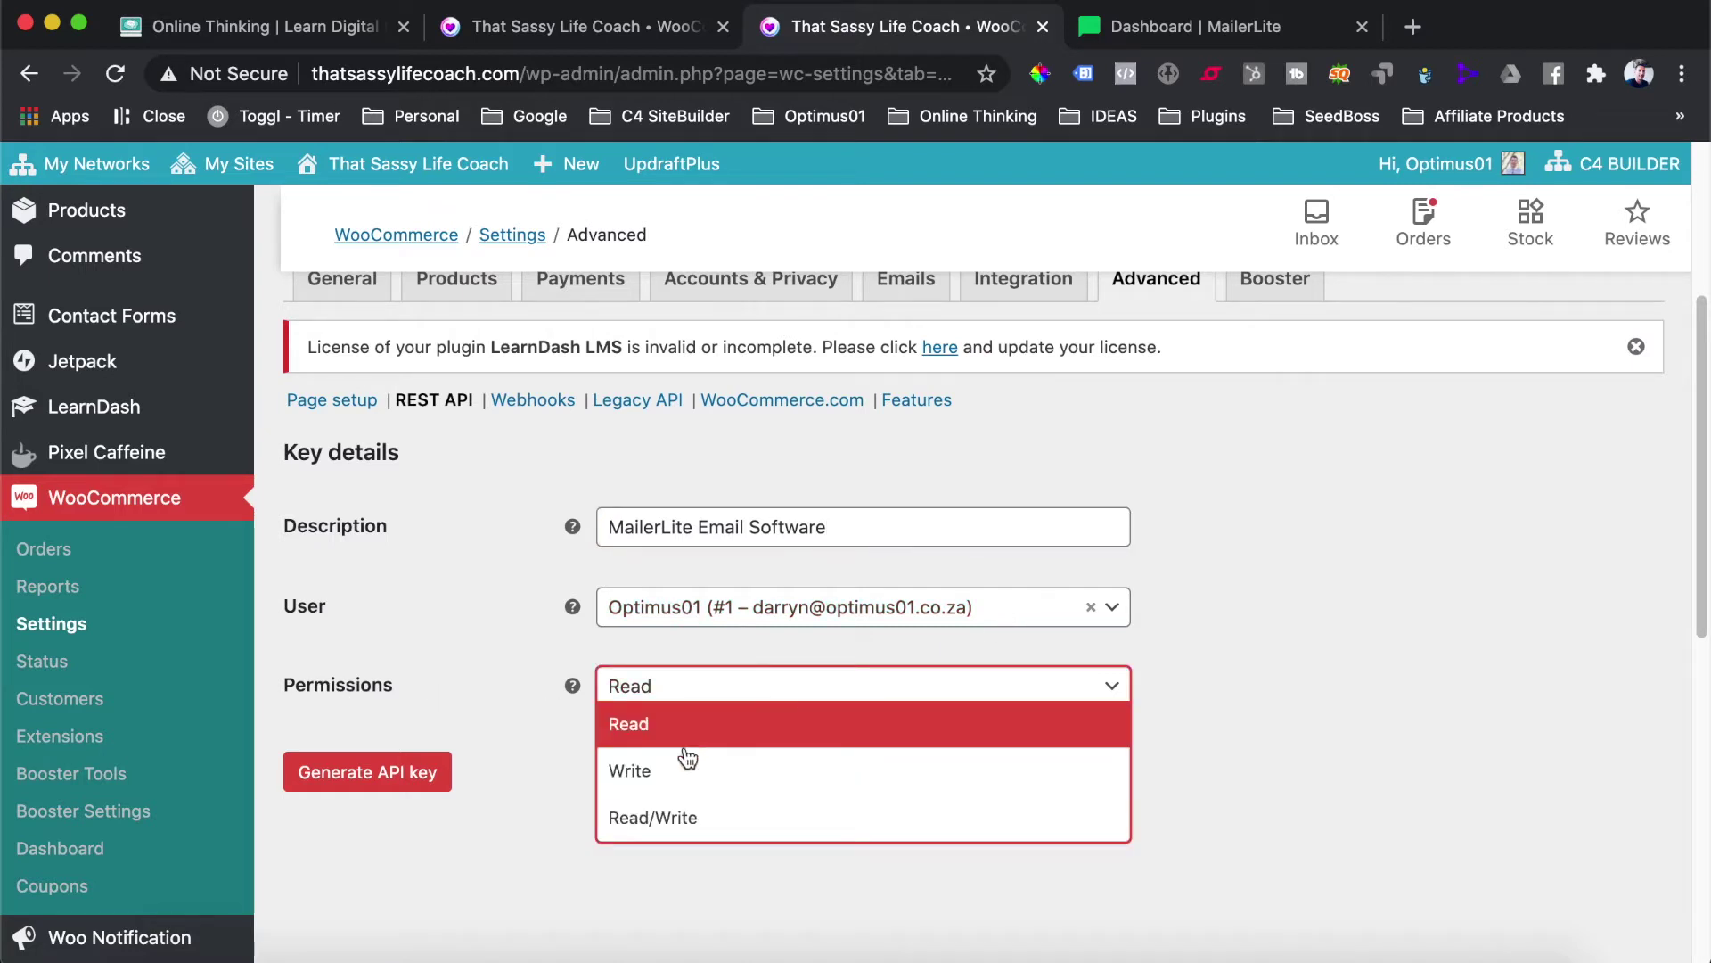
{"action": "left_click", "coordinate": [652, 812]}
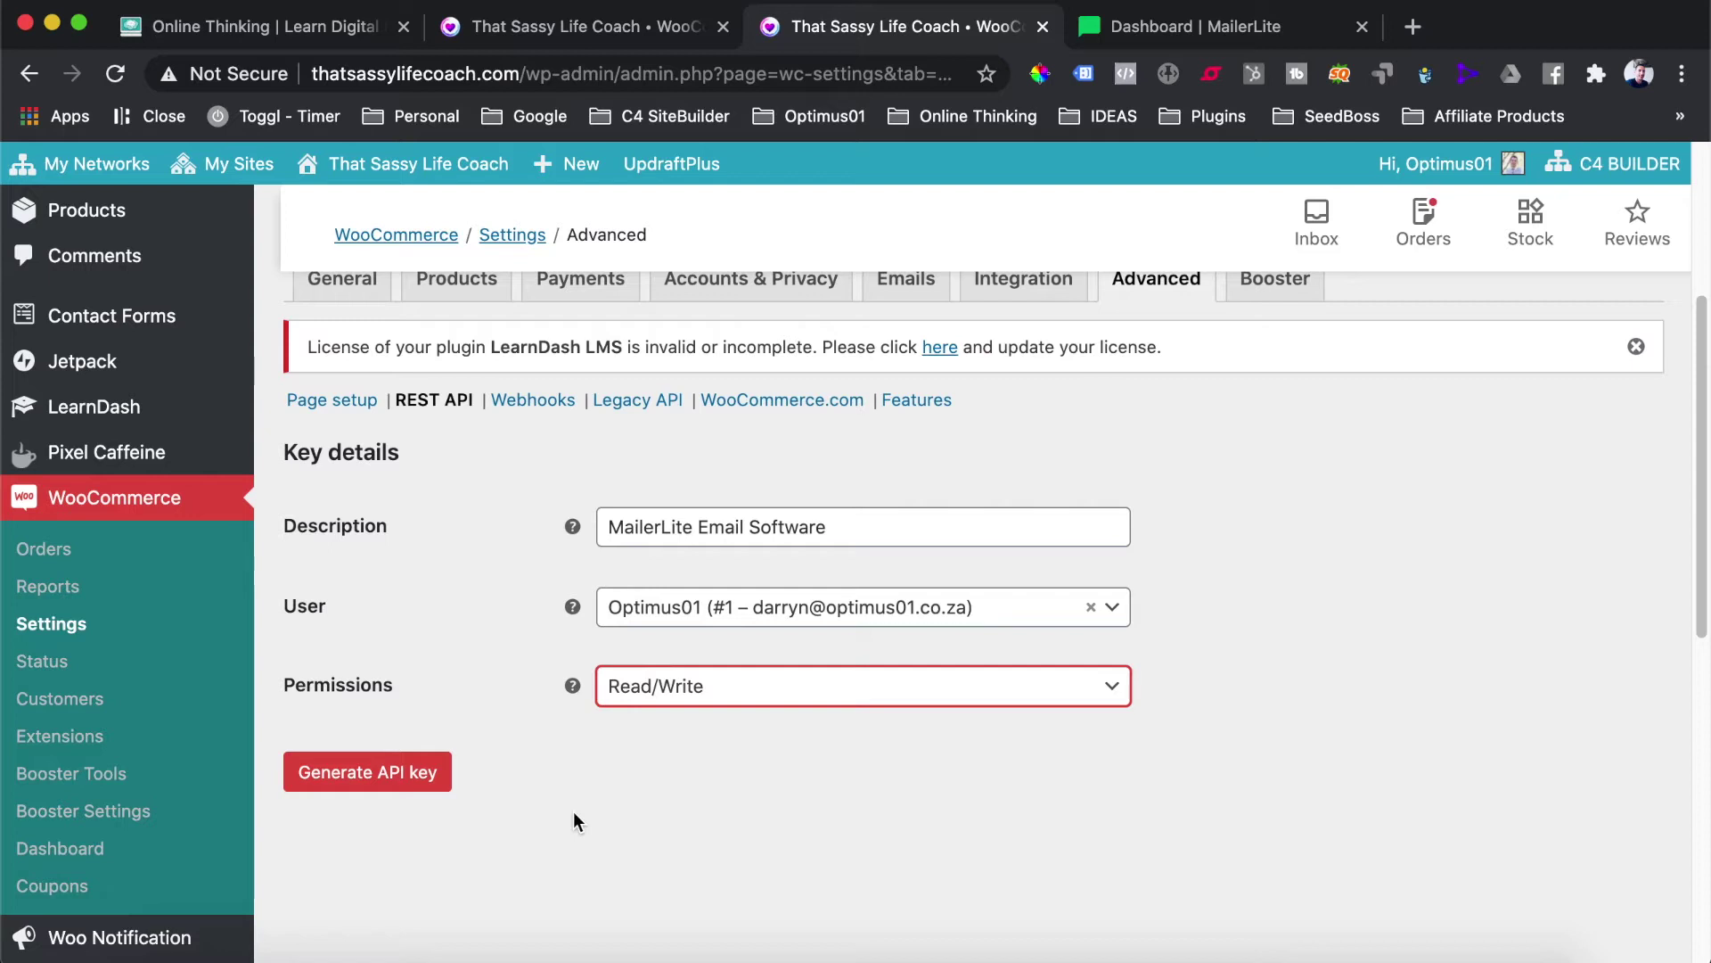
{"action": "left_click", "coordinate": [441, 772]}
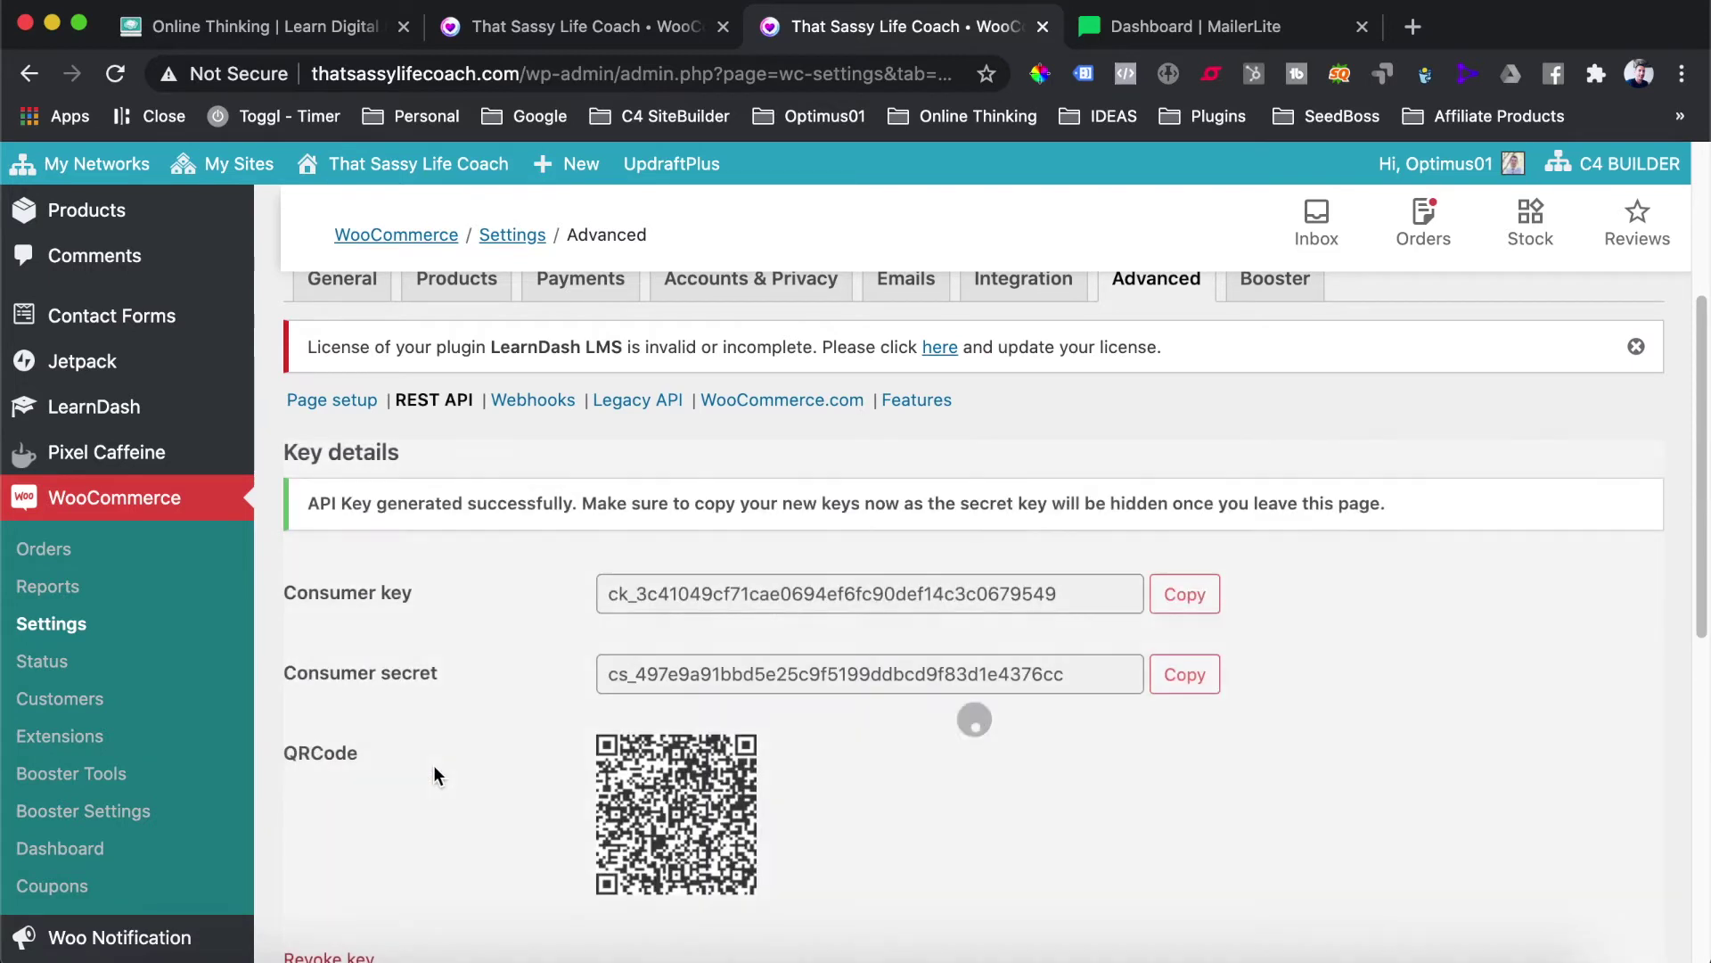
Step: Review the generated consumer key, consumer secret and QR code
{"action": "scroll", "coordinate": [478, 632], "scroll_direction": "down", "scroll_amount": 3}
{"action": "scroll", "coordinate": [478, 627], "scroll_direction": "down", "scroll_amount": 1}
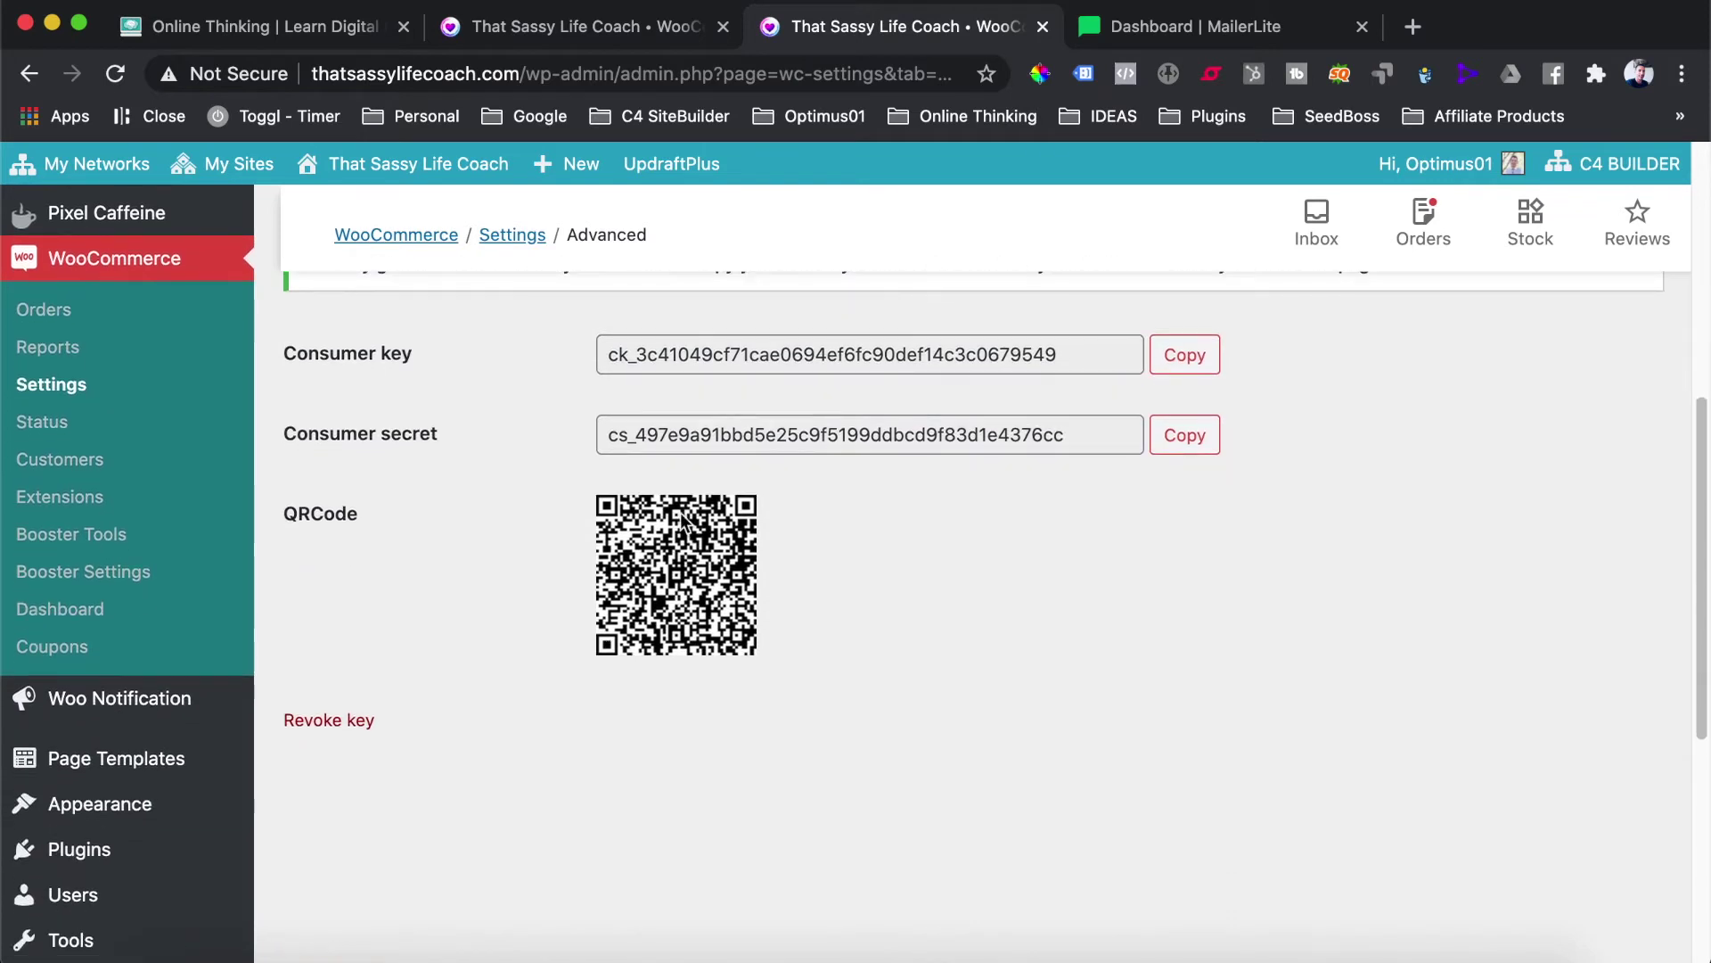
{"action": "scroll", "coordinate": [446, 534], "scroll_direction": "up", "scroll_amount": 2}
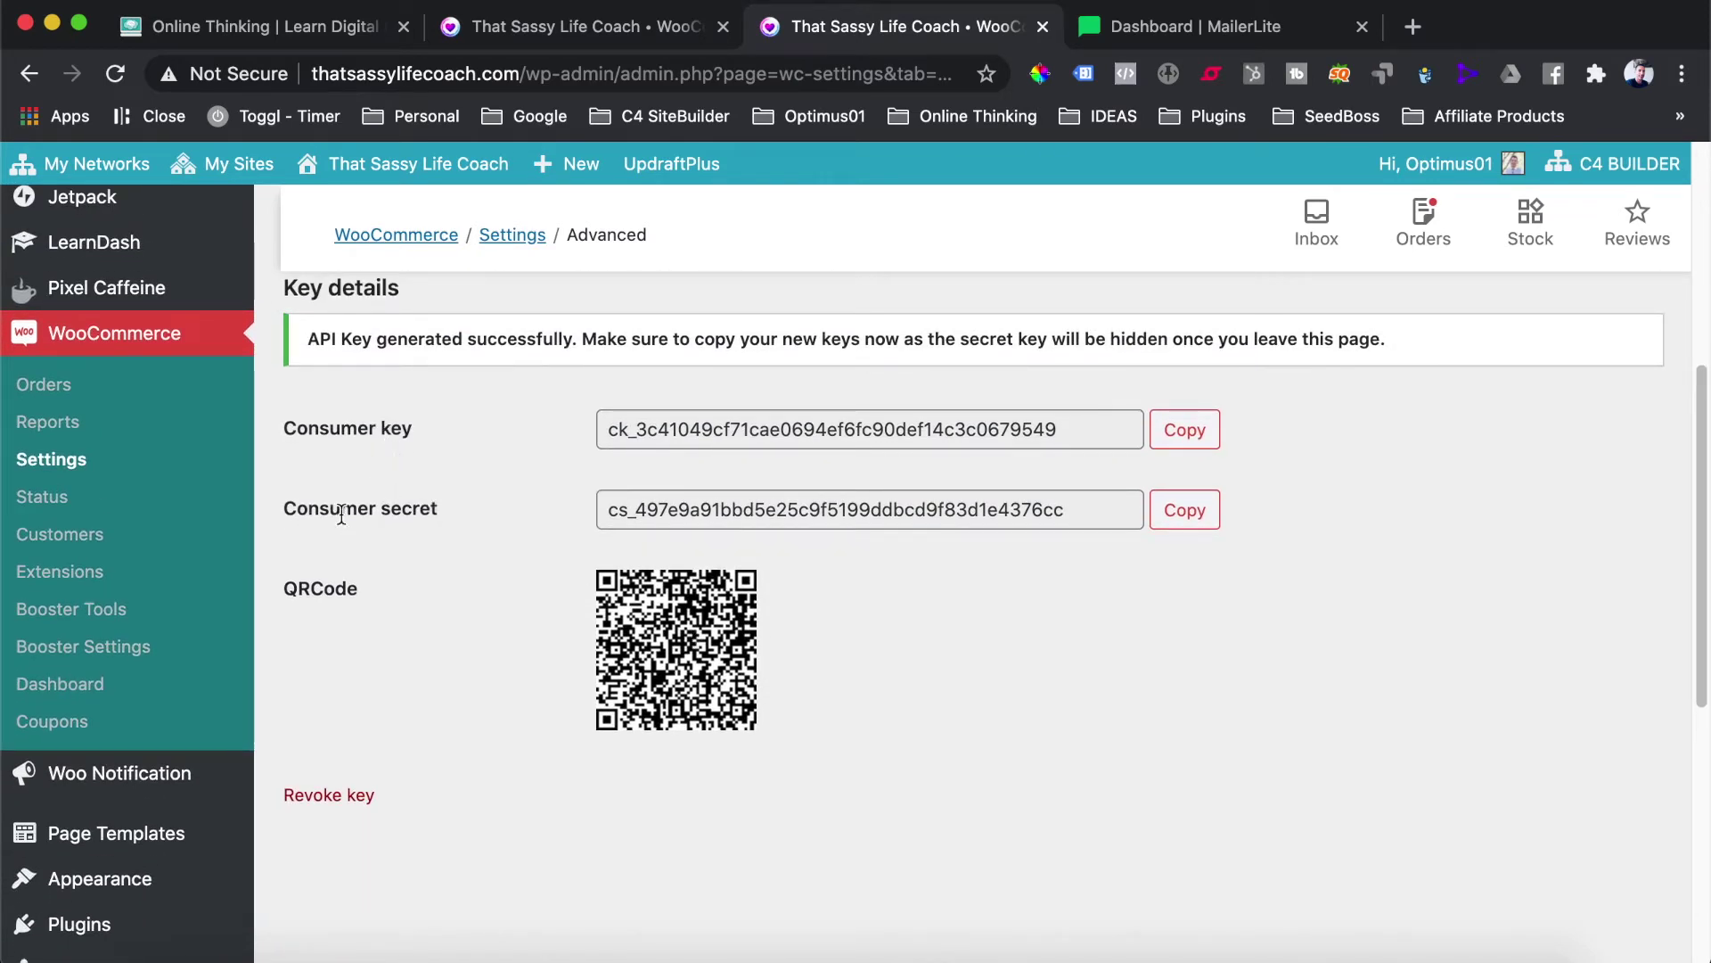
{"action": "scroll", "coordinate": [1091, 684], "scroll_direction": "up", "scroll_amount": 1}
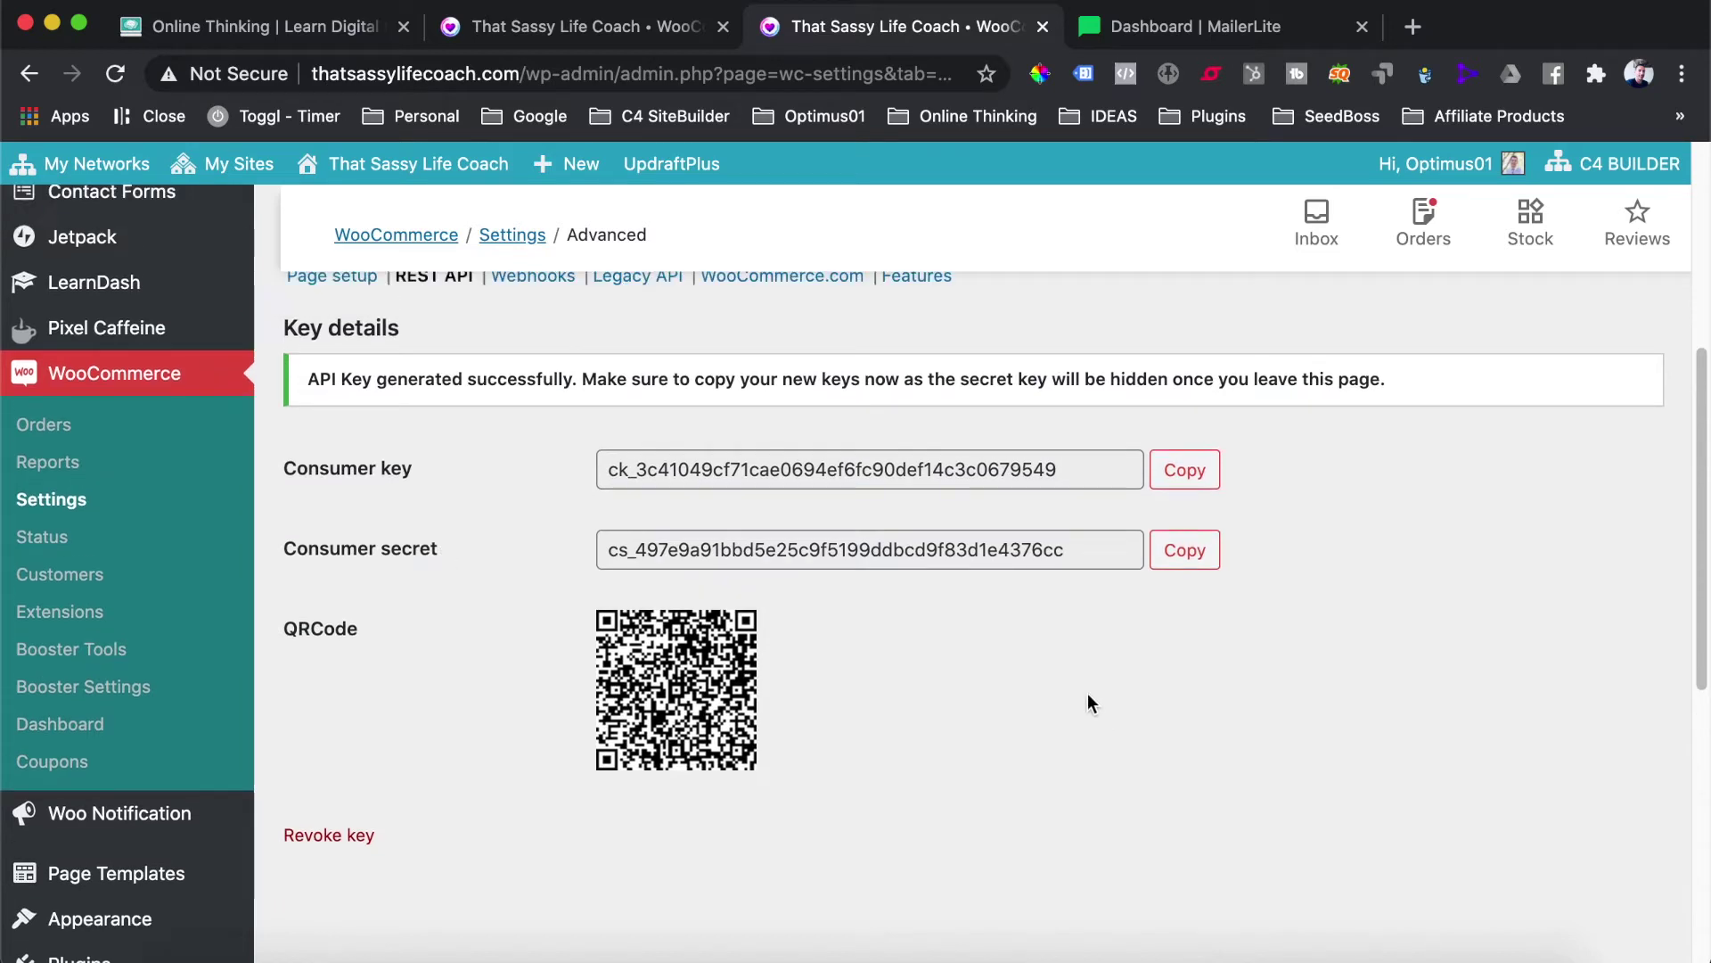
{"action": "scroll", "coordinate": [802, 606], "scroll_direction": "down", "scroll_amount": 1}
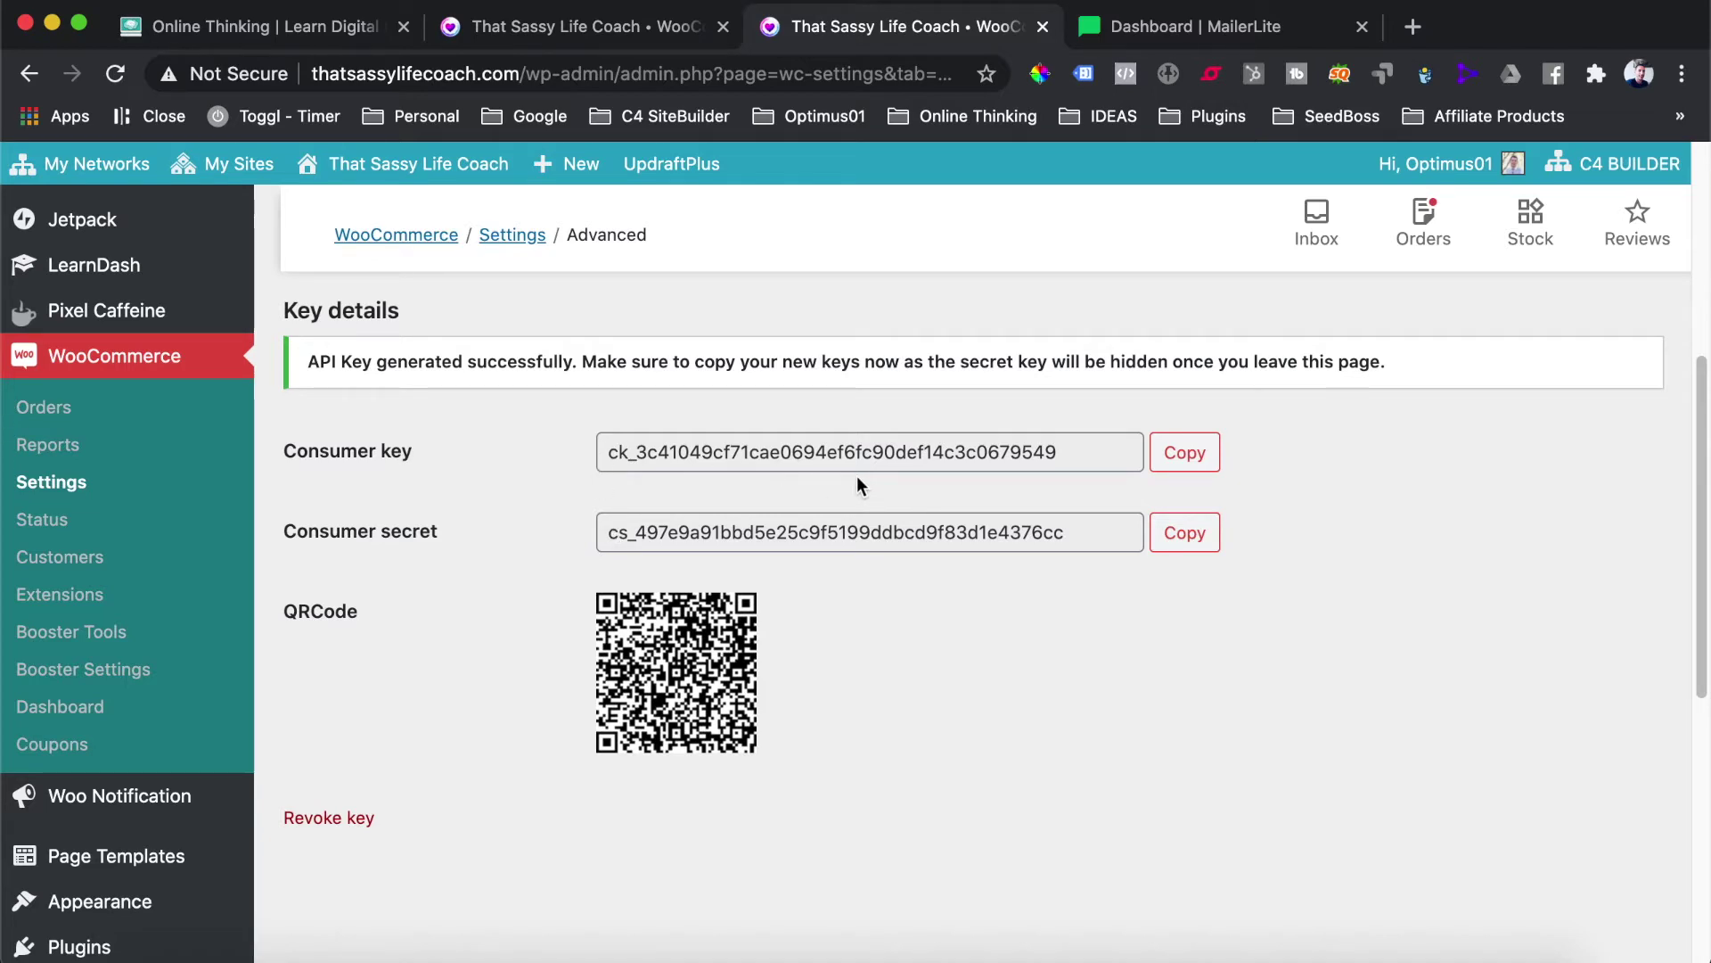
{"action": "scroll", "coordinate": [858, 484], "scroll_direction": "up", "scroll_amount": 3}
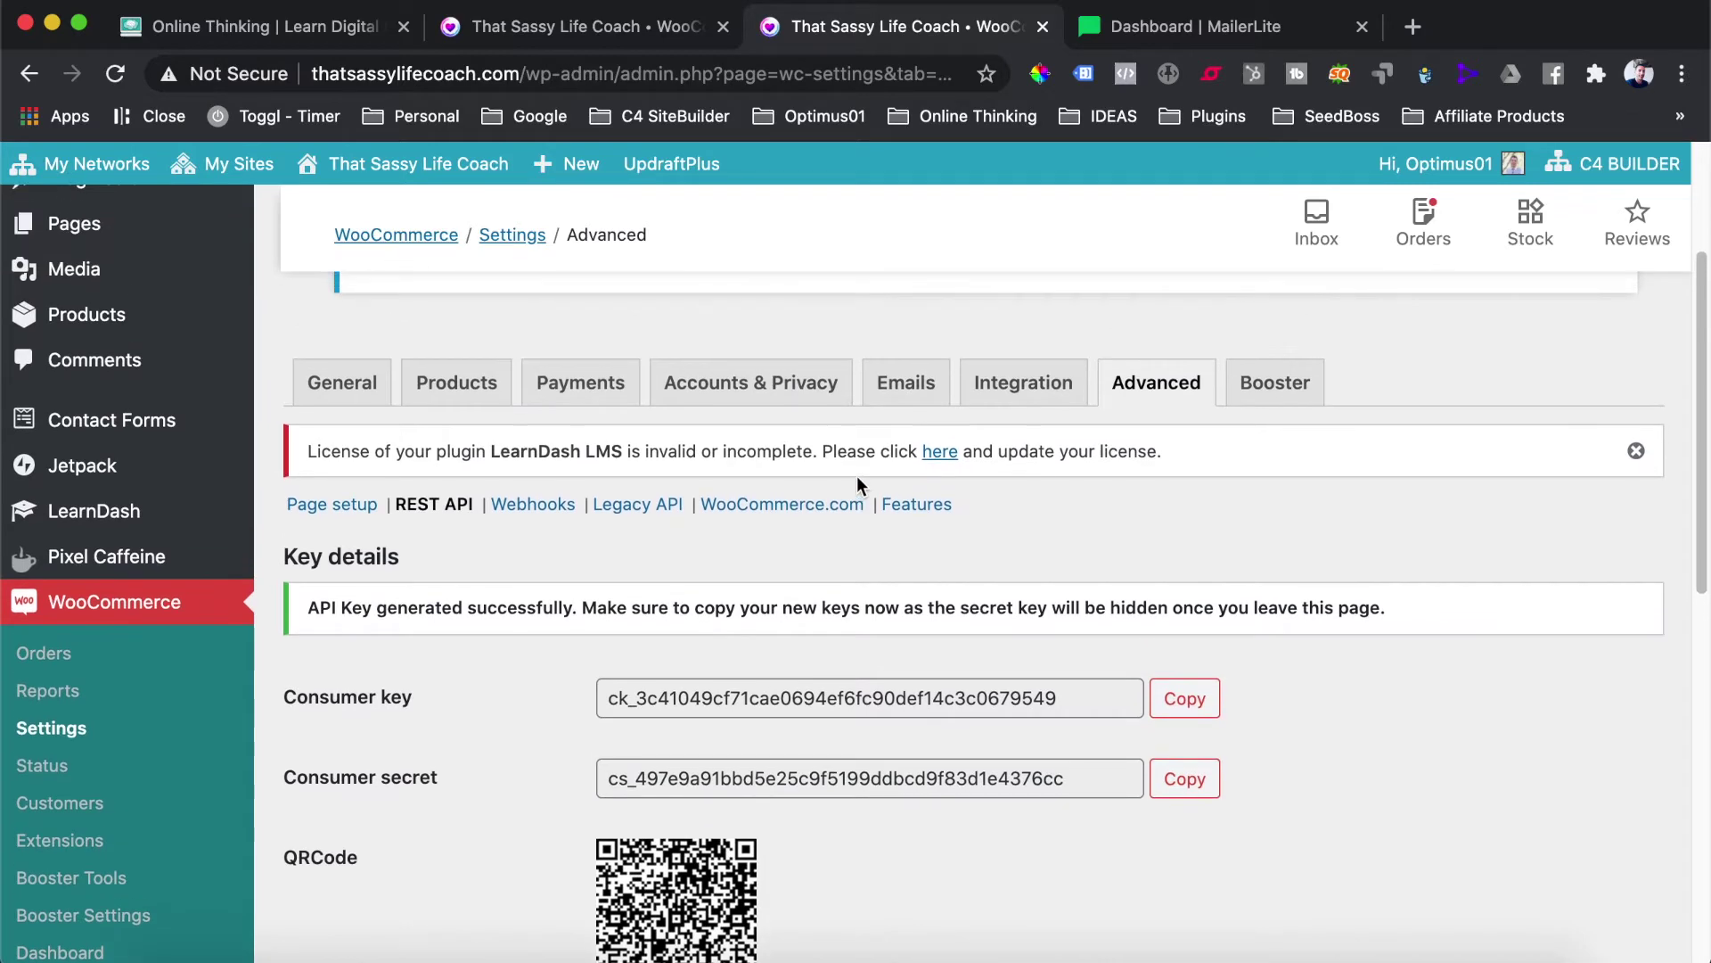
{"action": "scroll", "coordinate": [857, 486], "scroll_direction": "down", "scroll_amount": 1}
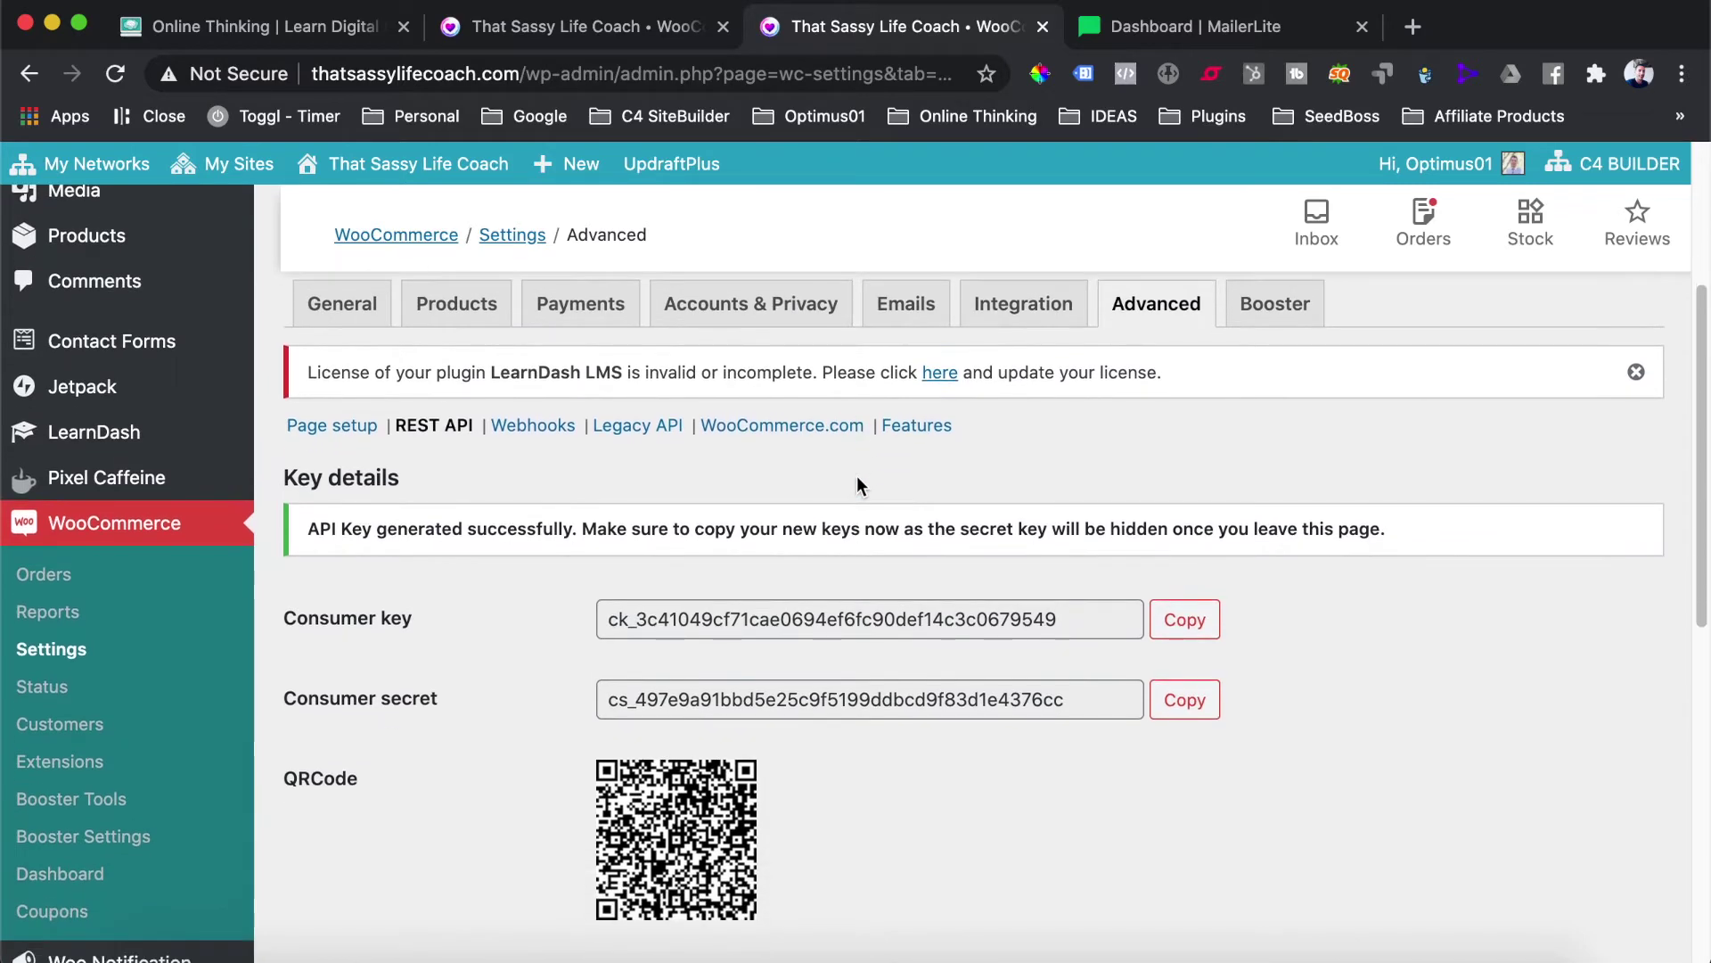
Step: Reopen the Integration settings in a new tab, close the old tab, and open the MailerLite section
{"action": "left_click", "coordinate": [1023, 307]}
{"action": "right_click", "coordinate": [1022, 308]}
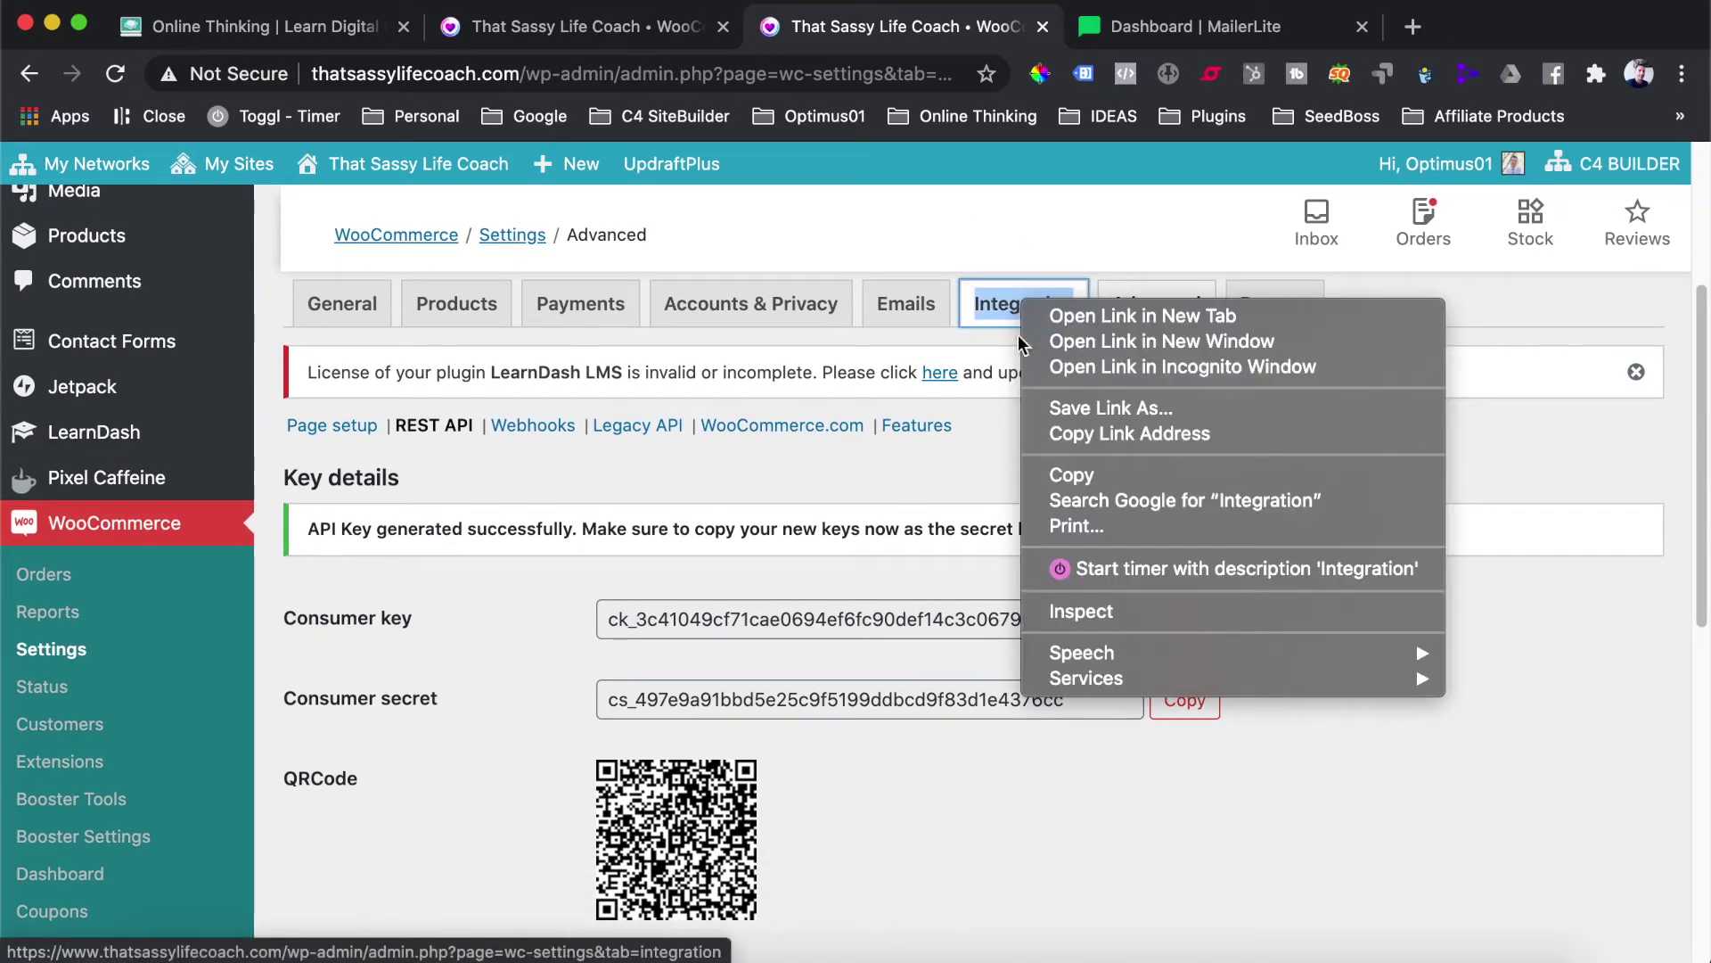
{"action": "left_click", "coordinate": [1066, 316]}
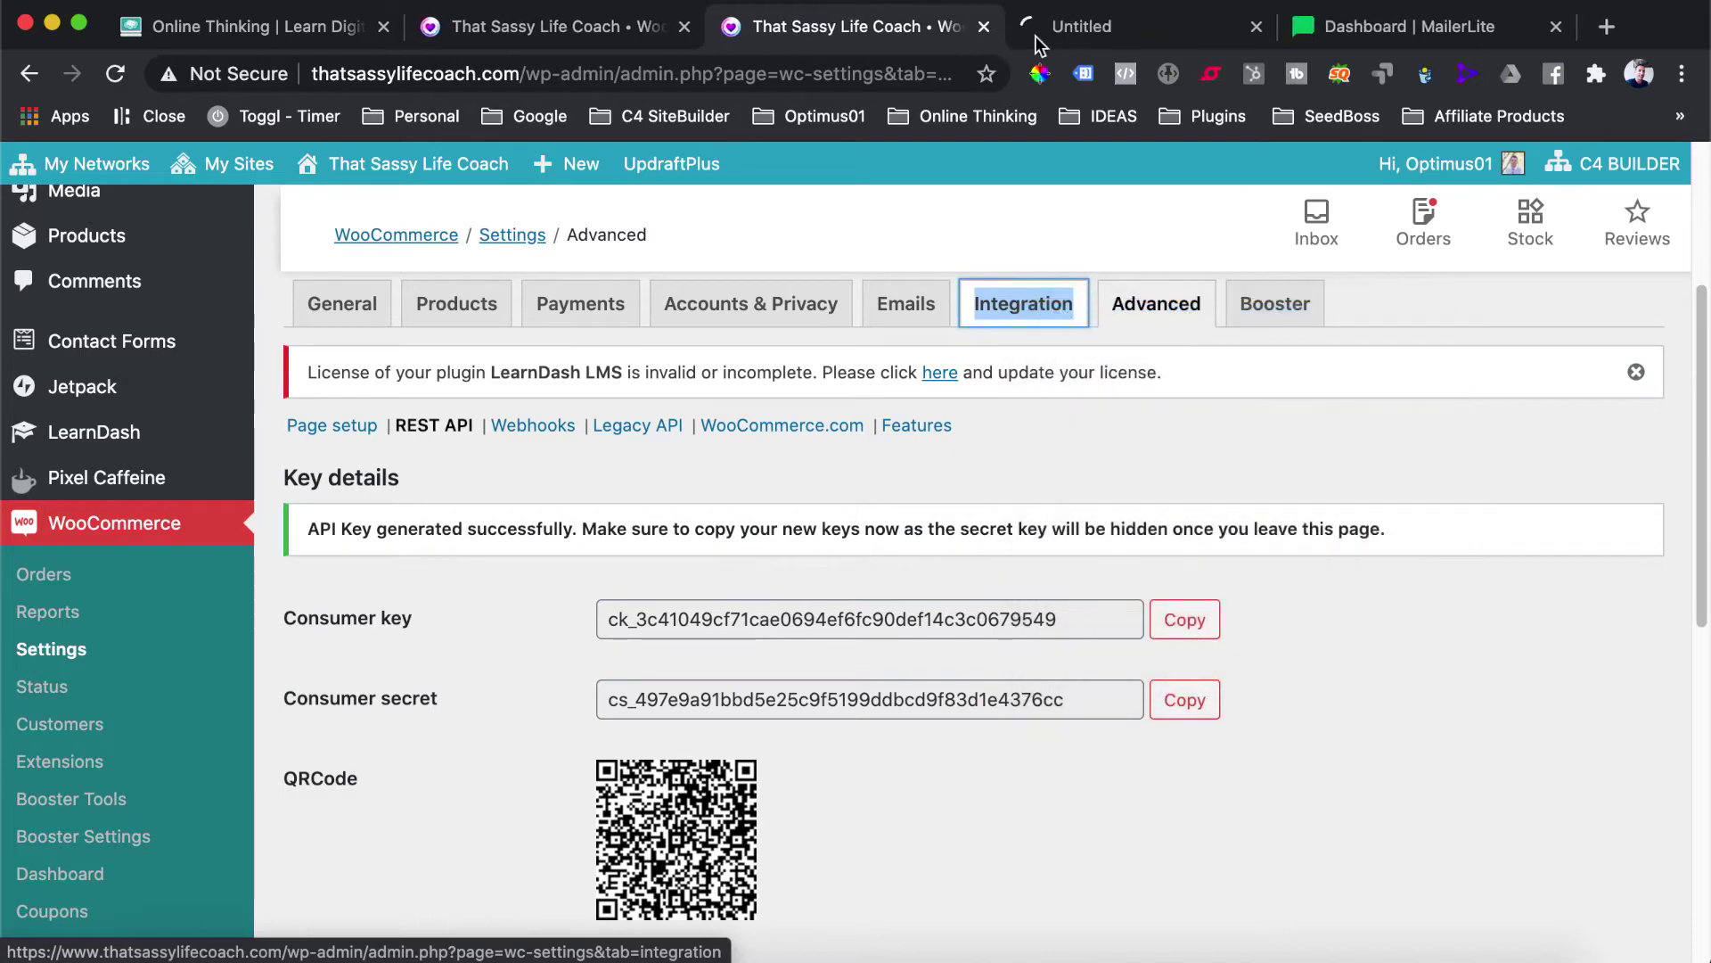
{"action": "left_click_drag", "start_coordinate": [1021, 34], "coordinate": [700, 31]}
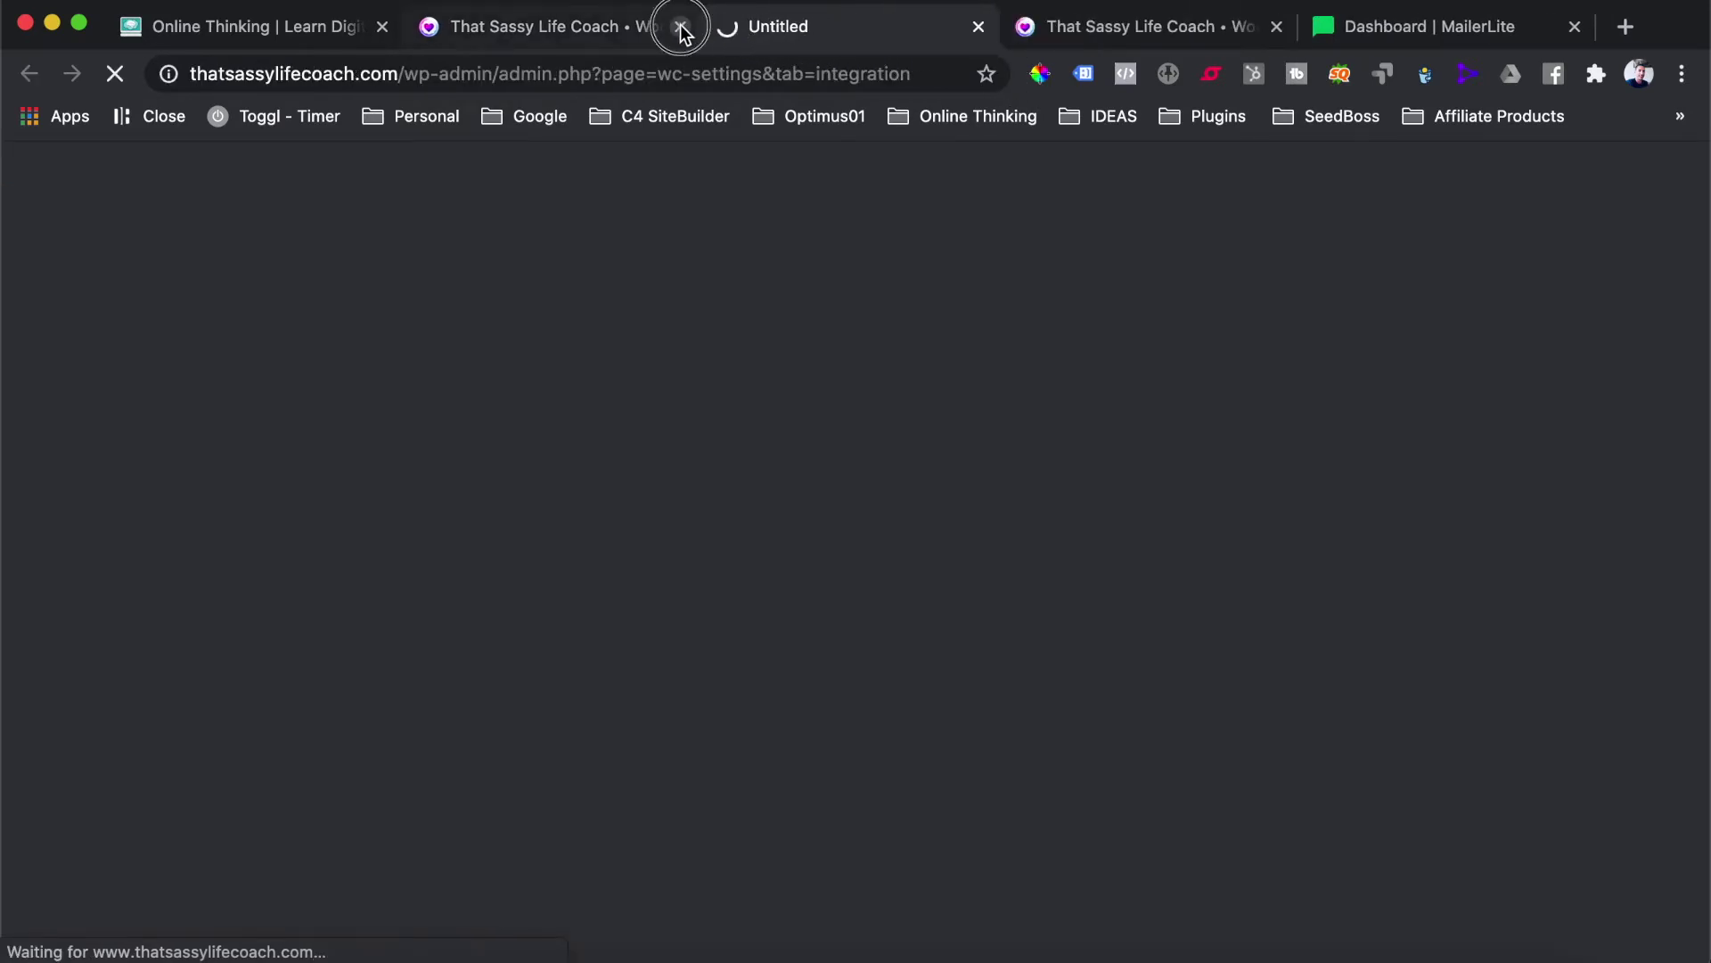
{"action": "left_click", "coordinate": [680, 27]}
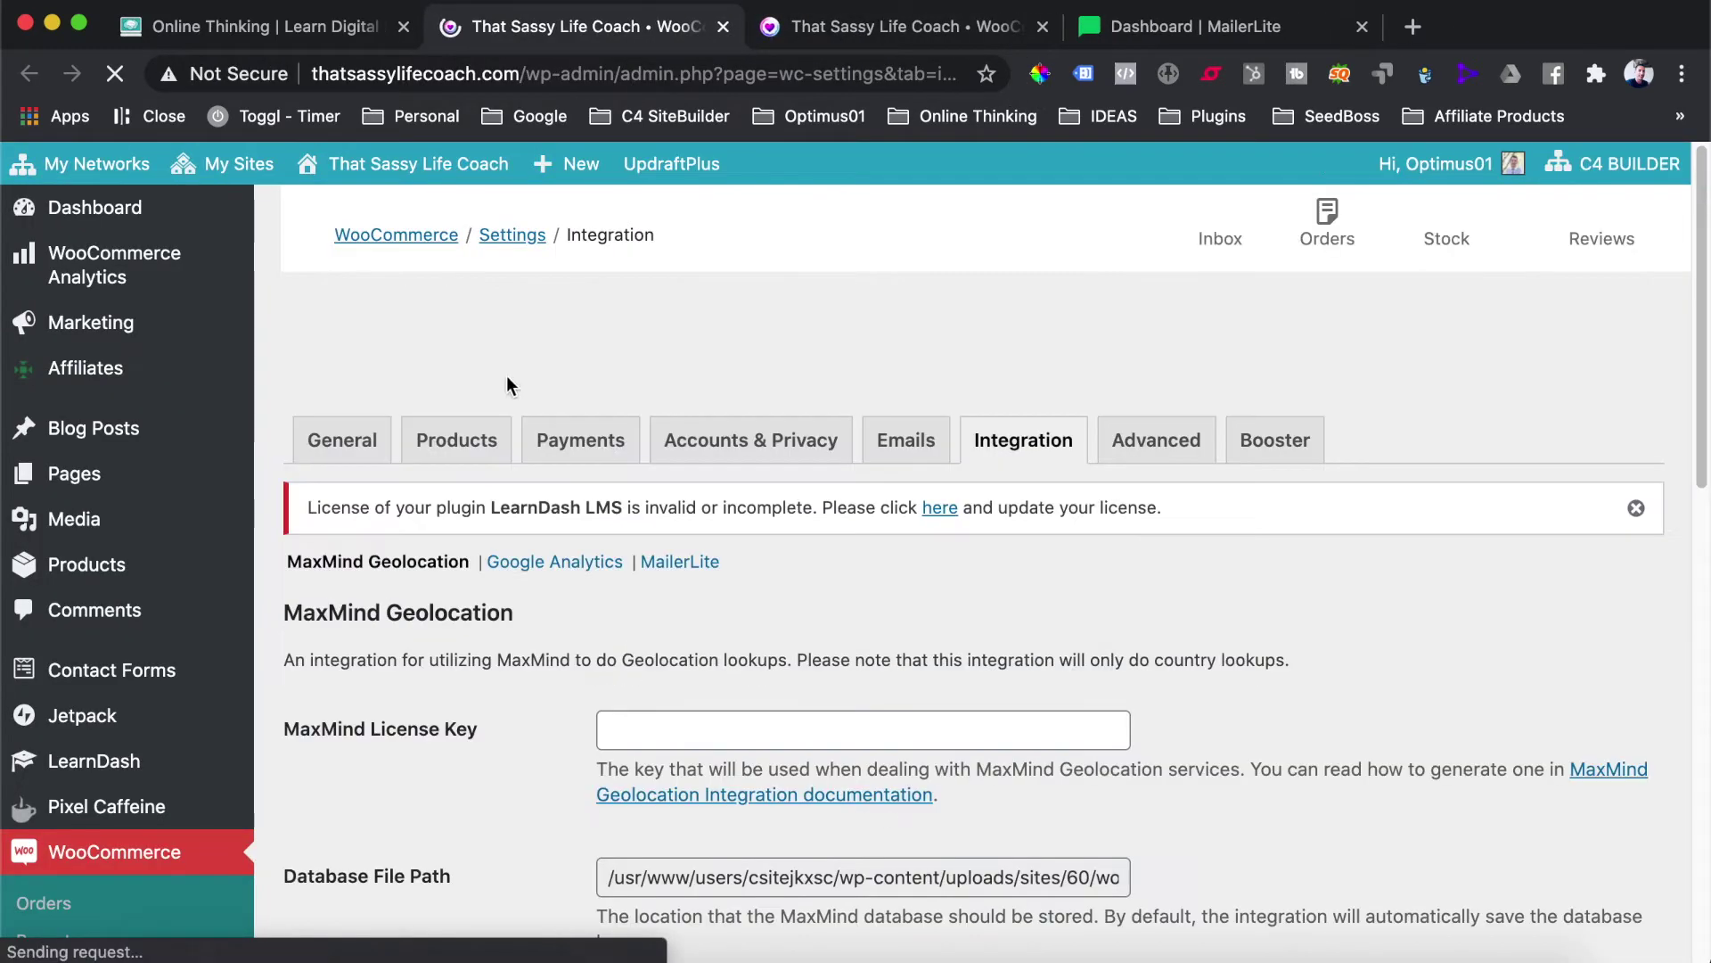
{"action": "scroll", "coordinate": [612, 561], "scroll_direction": "down", "scroll_amount": 5}
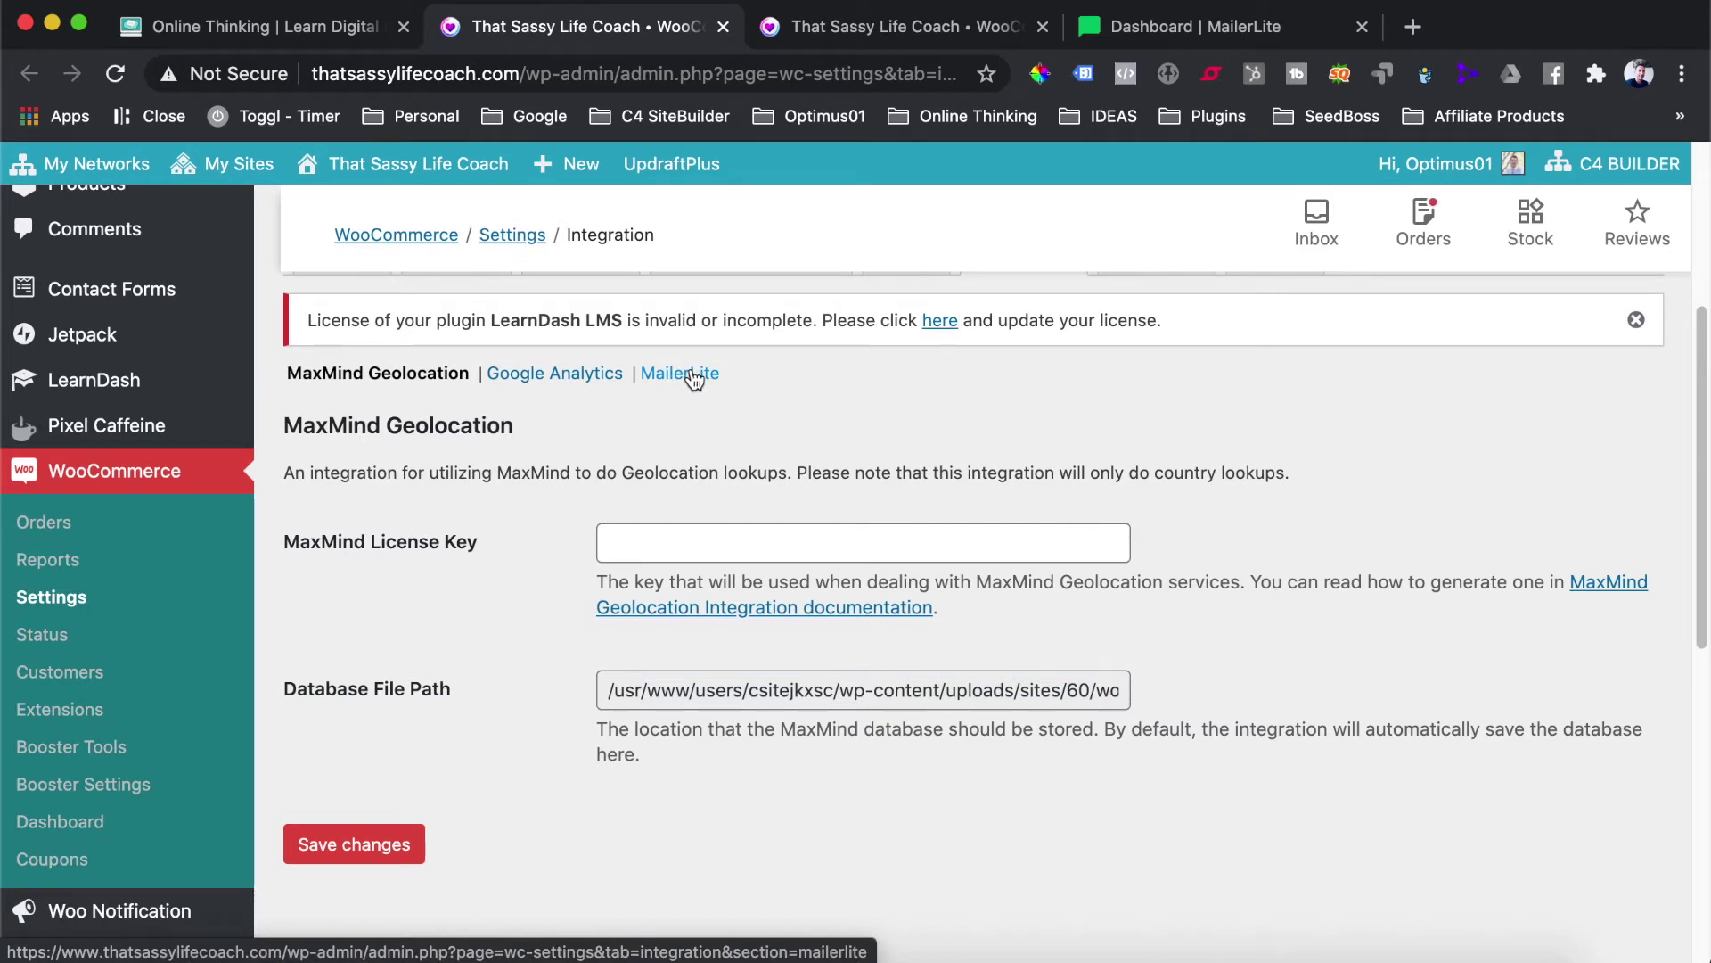
{"action": "left_click", "coordinate": [694, 377]}
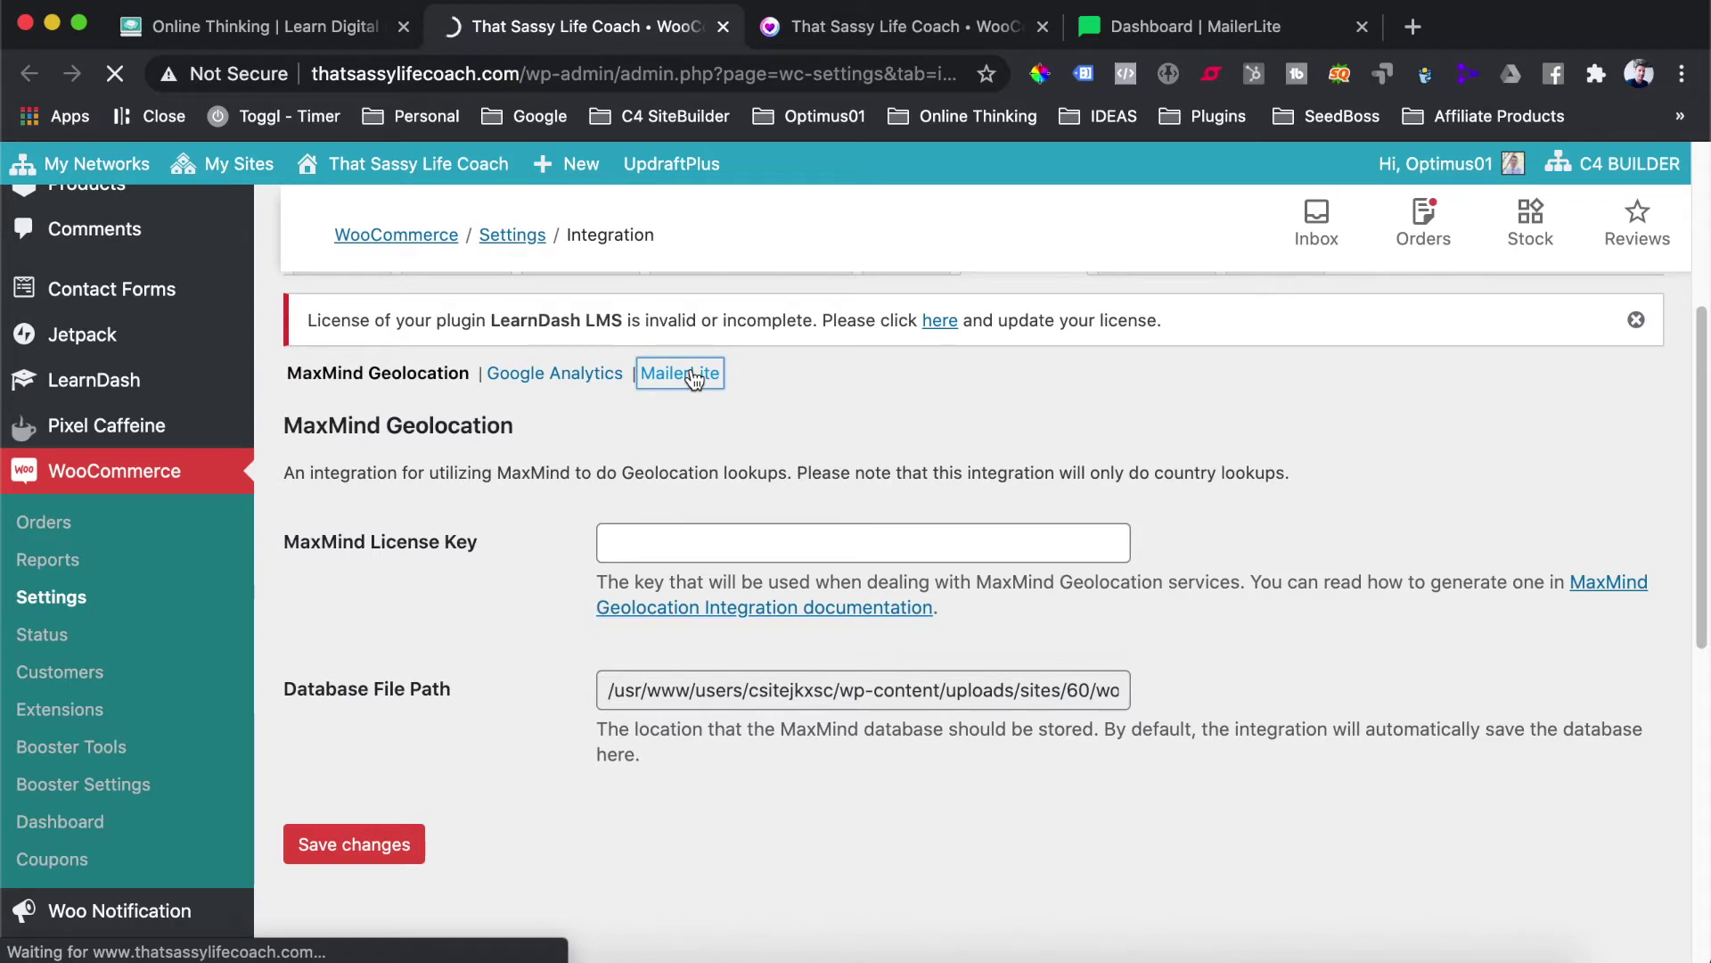
{"action": "scroll", "coordinate": [697, 564], "scroll_direction": "down", "scroll_amount": 5}
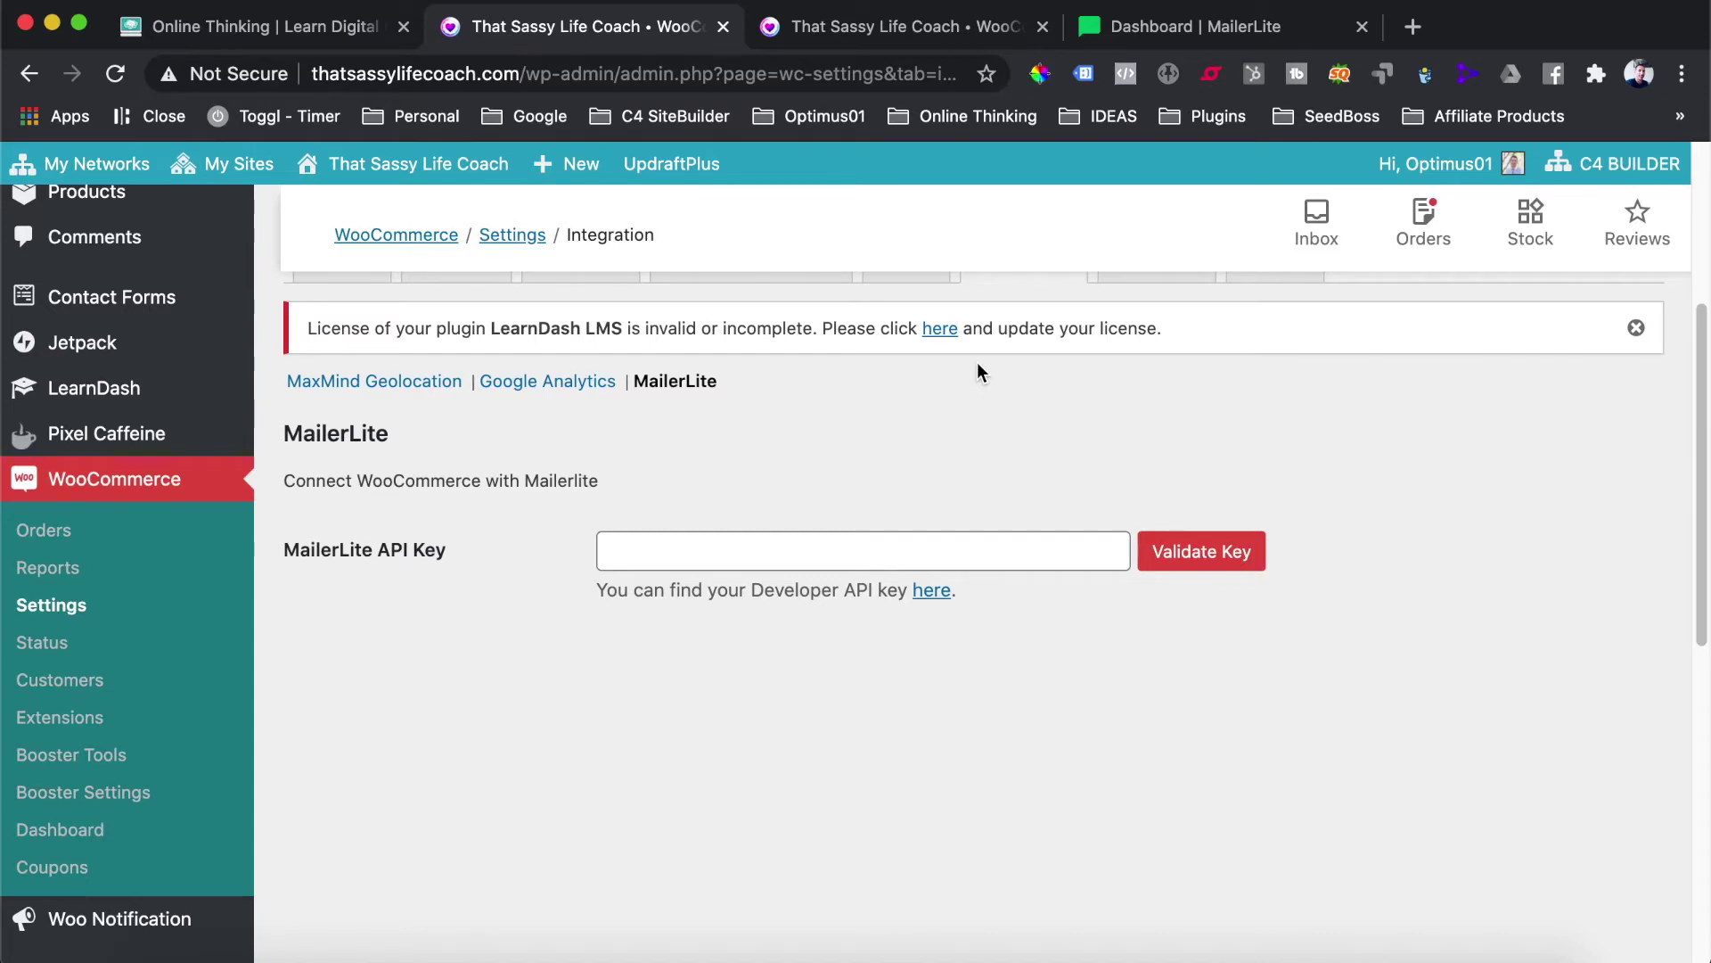
Step: Switch to the MailerLite dashboard, choose Integrations from the account menu, and browse the list
{"action": "left_click", "coordinate": [1163, 27]}
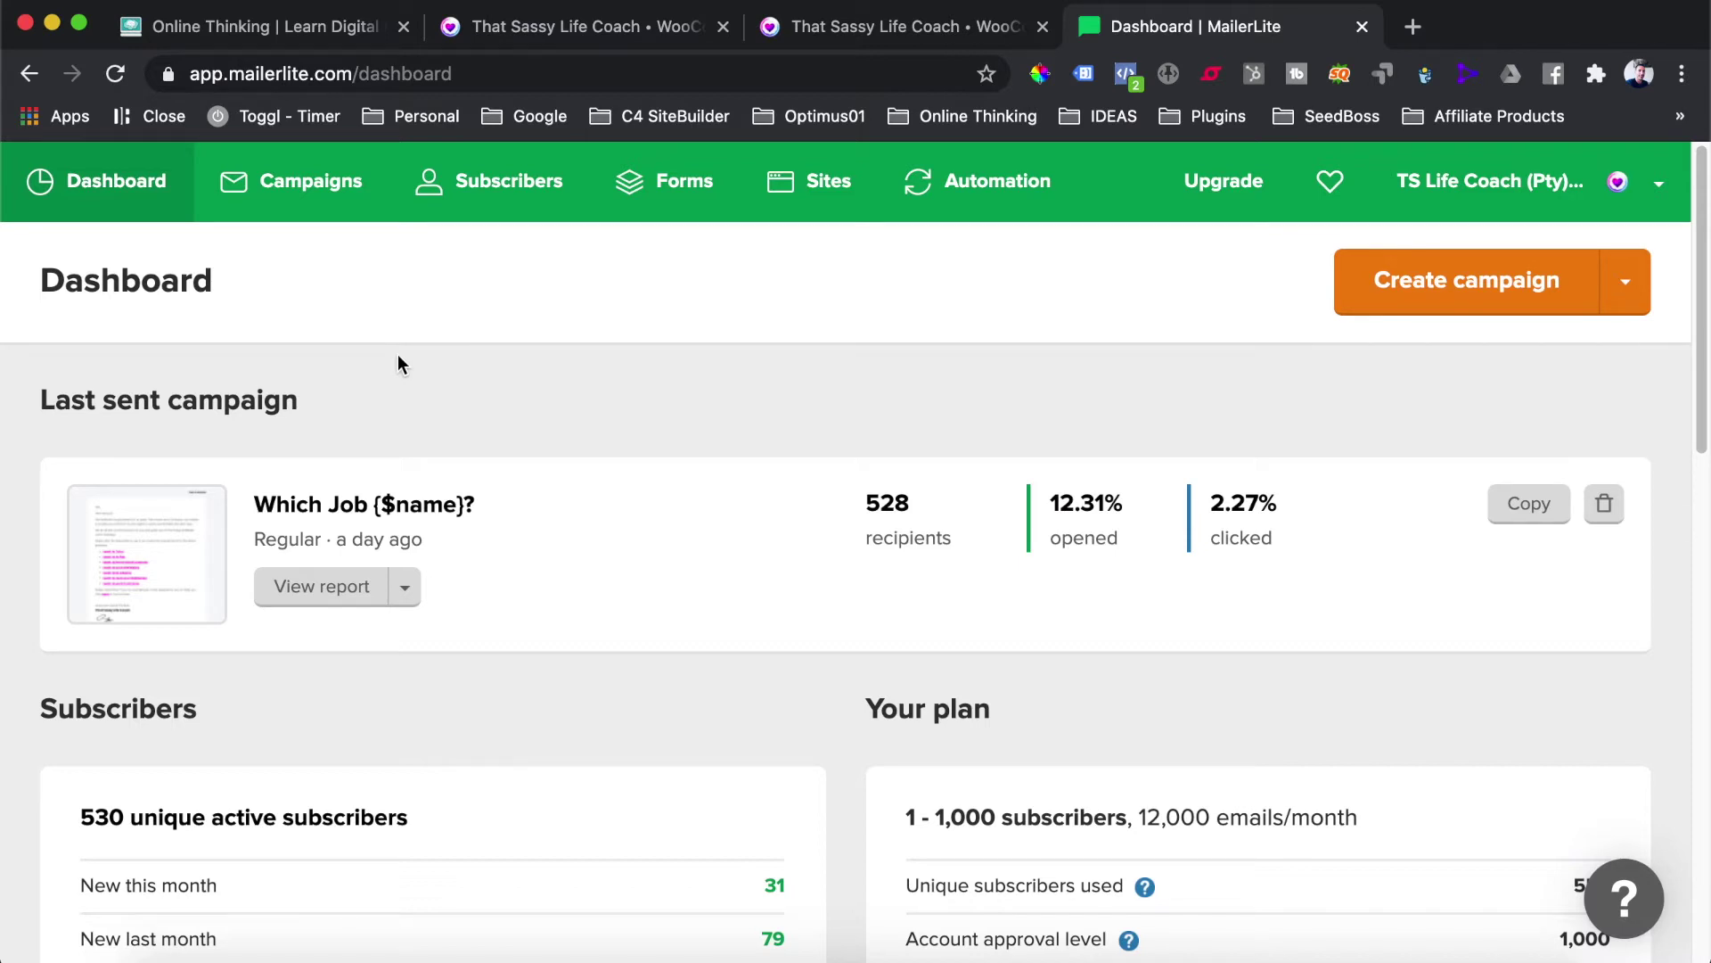
{"action": "scroll", "coordinate": [404, 361], "scroll_direction": "down", "scroll_amount": 3}
{"action": "scroll", "coordinate": [428, 369], "scroll_direction": "up", "scroll_amount": 3}
{"action": "left_click", "coordinate": [1655, 184]}
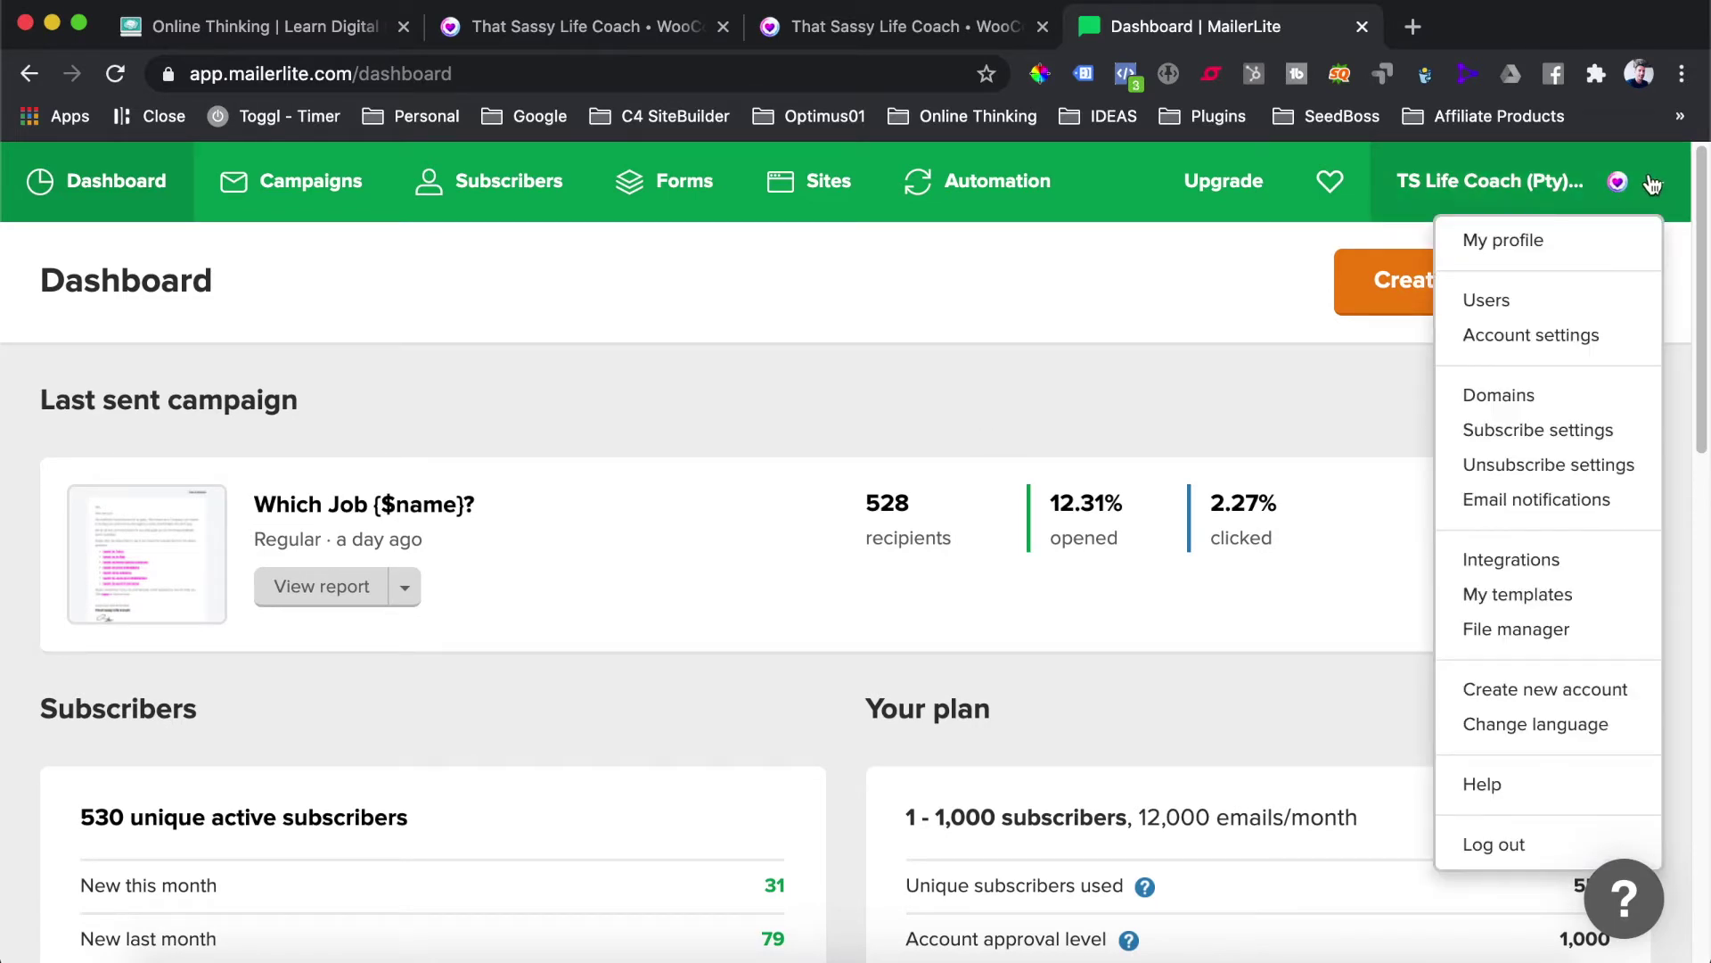
{"action": "left_click", "coordinate": [1523, 565]}
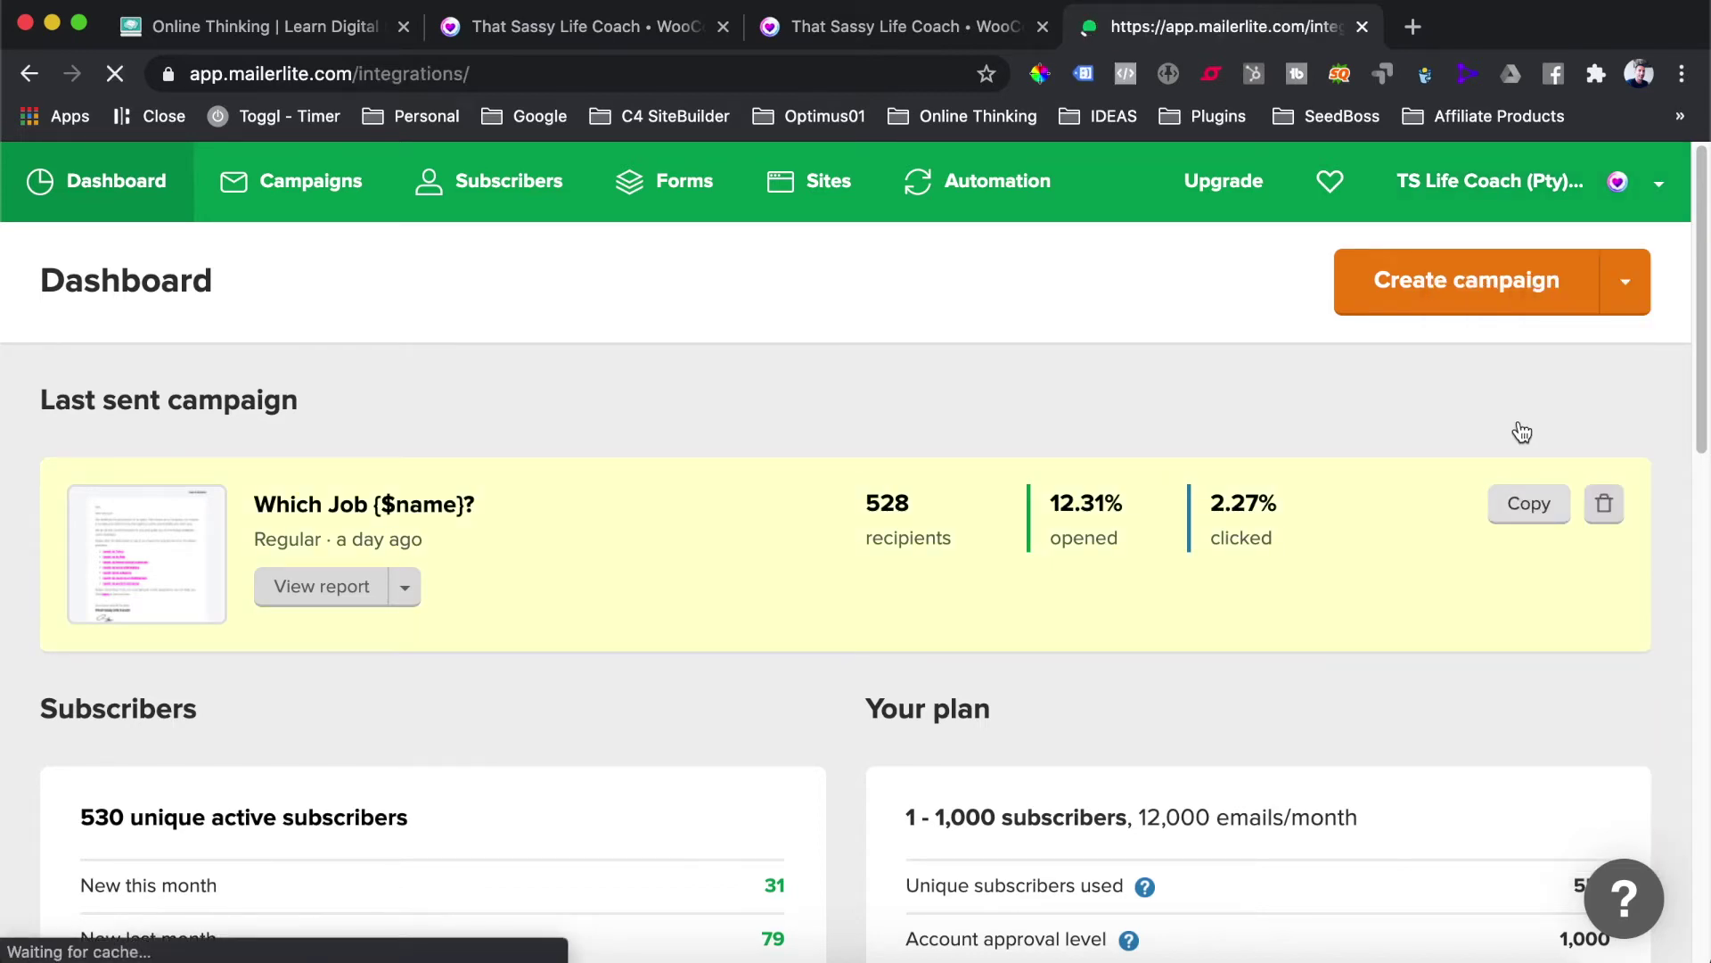
{"action": "scroll", "coordinate": [424, 430], "scroll_direction": "down", "scroll_amount": 3}
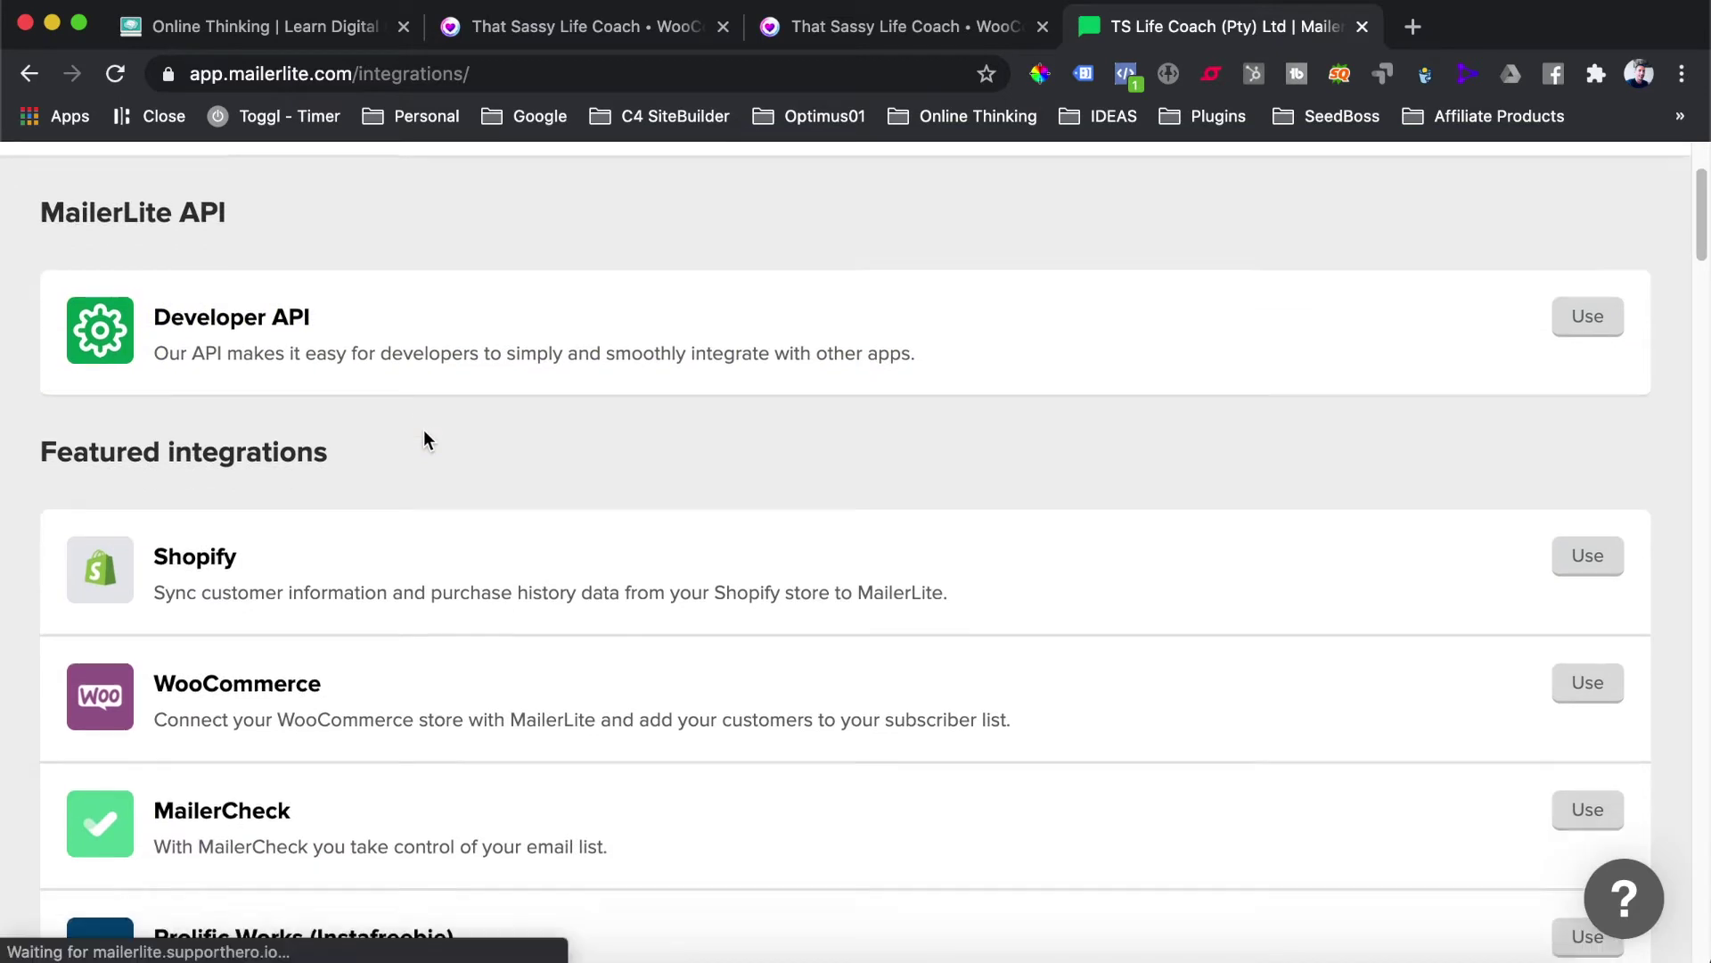
{"action": "scroll", "coordinate": [423, 421], "scroll_direction": "down", "scroll_amount": 3}
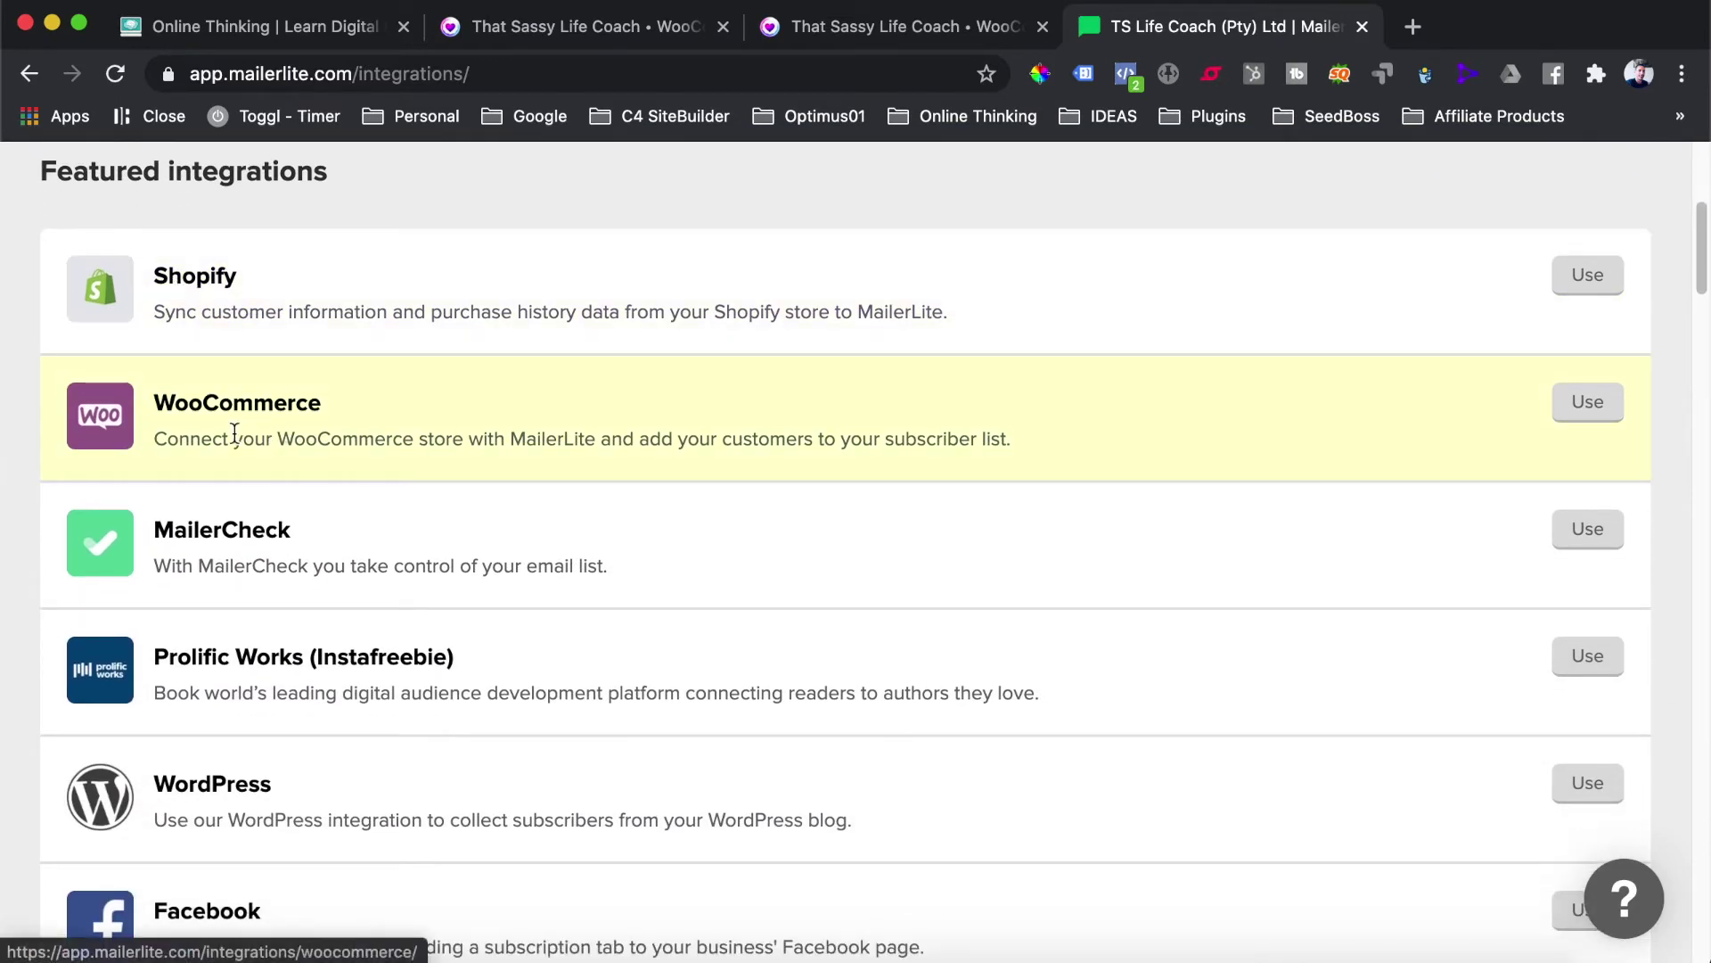
{"action": "scroll", "coordinate": [335, 552], "scroll_direction": "down", "scroll_amount": 10}
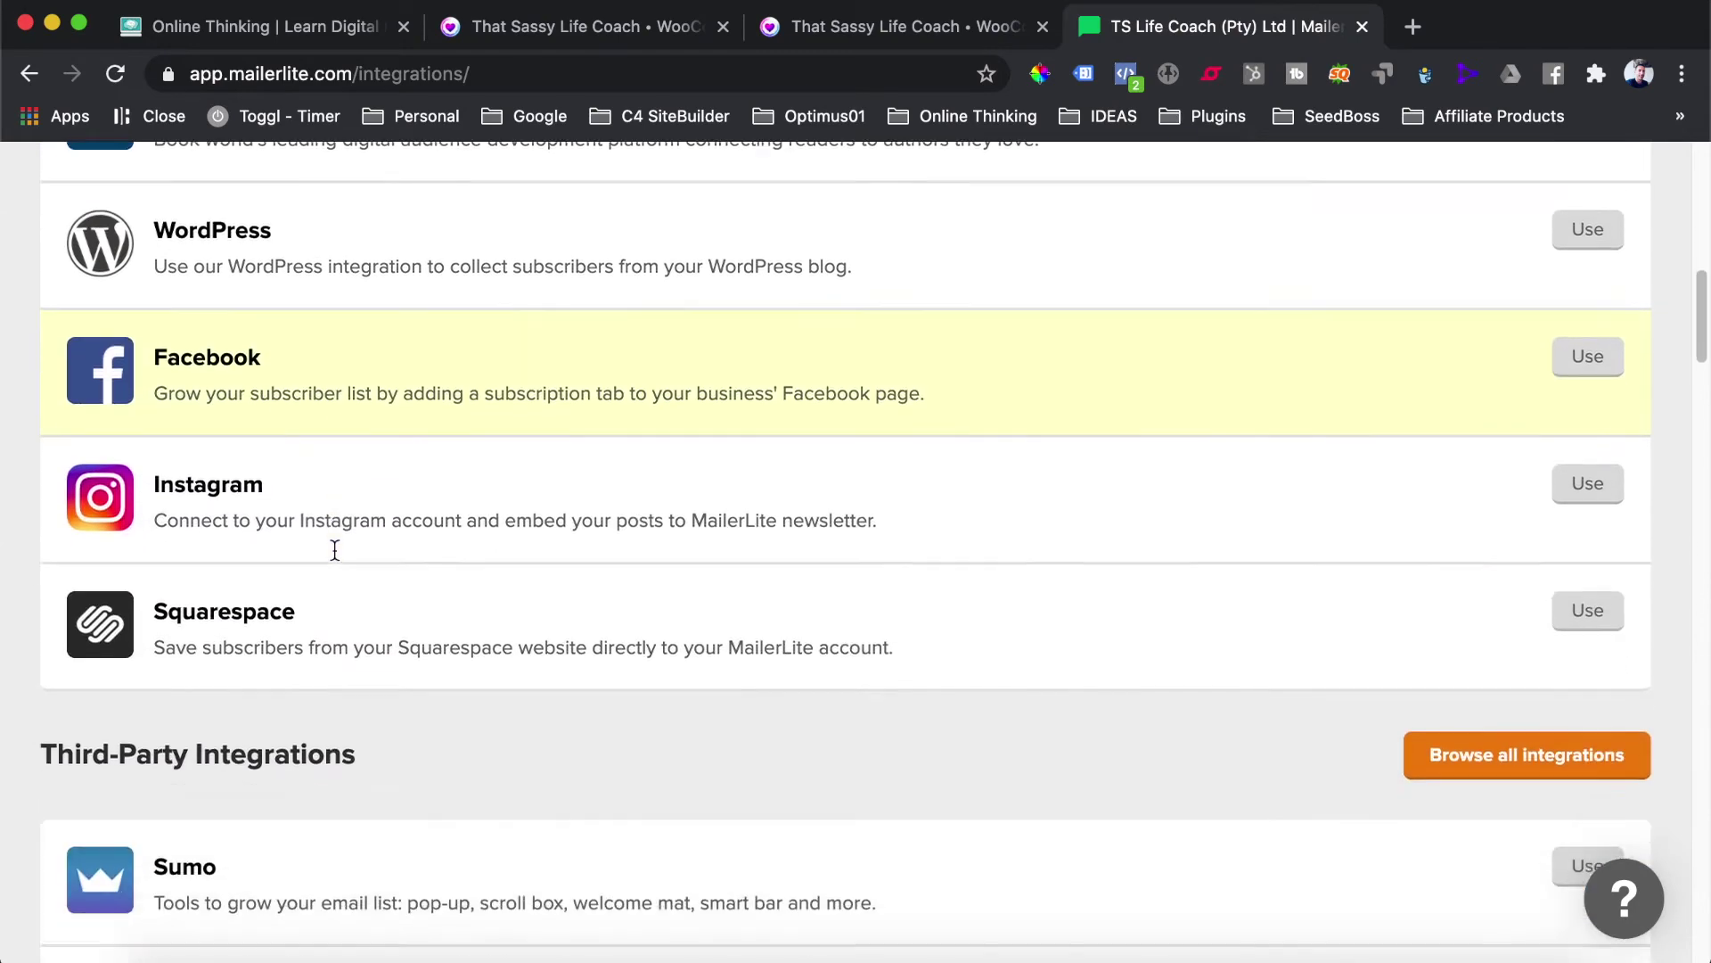
{"action": "scroll", "coordinate": [333, 535], "scroll_direction": "up", "scroll_amount": 10}
{"action": "scroll", "coordinate": [335, 533], "scroll_direction": "up", "scroll_amount": 5}
{"action": "scroll", "coordinate": [336, 535], "scroll_direction": "down", "scroll_amount": 3}
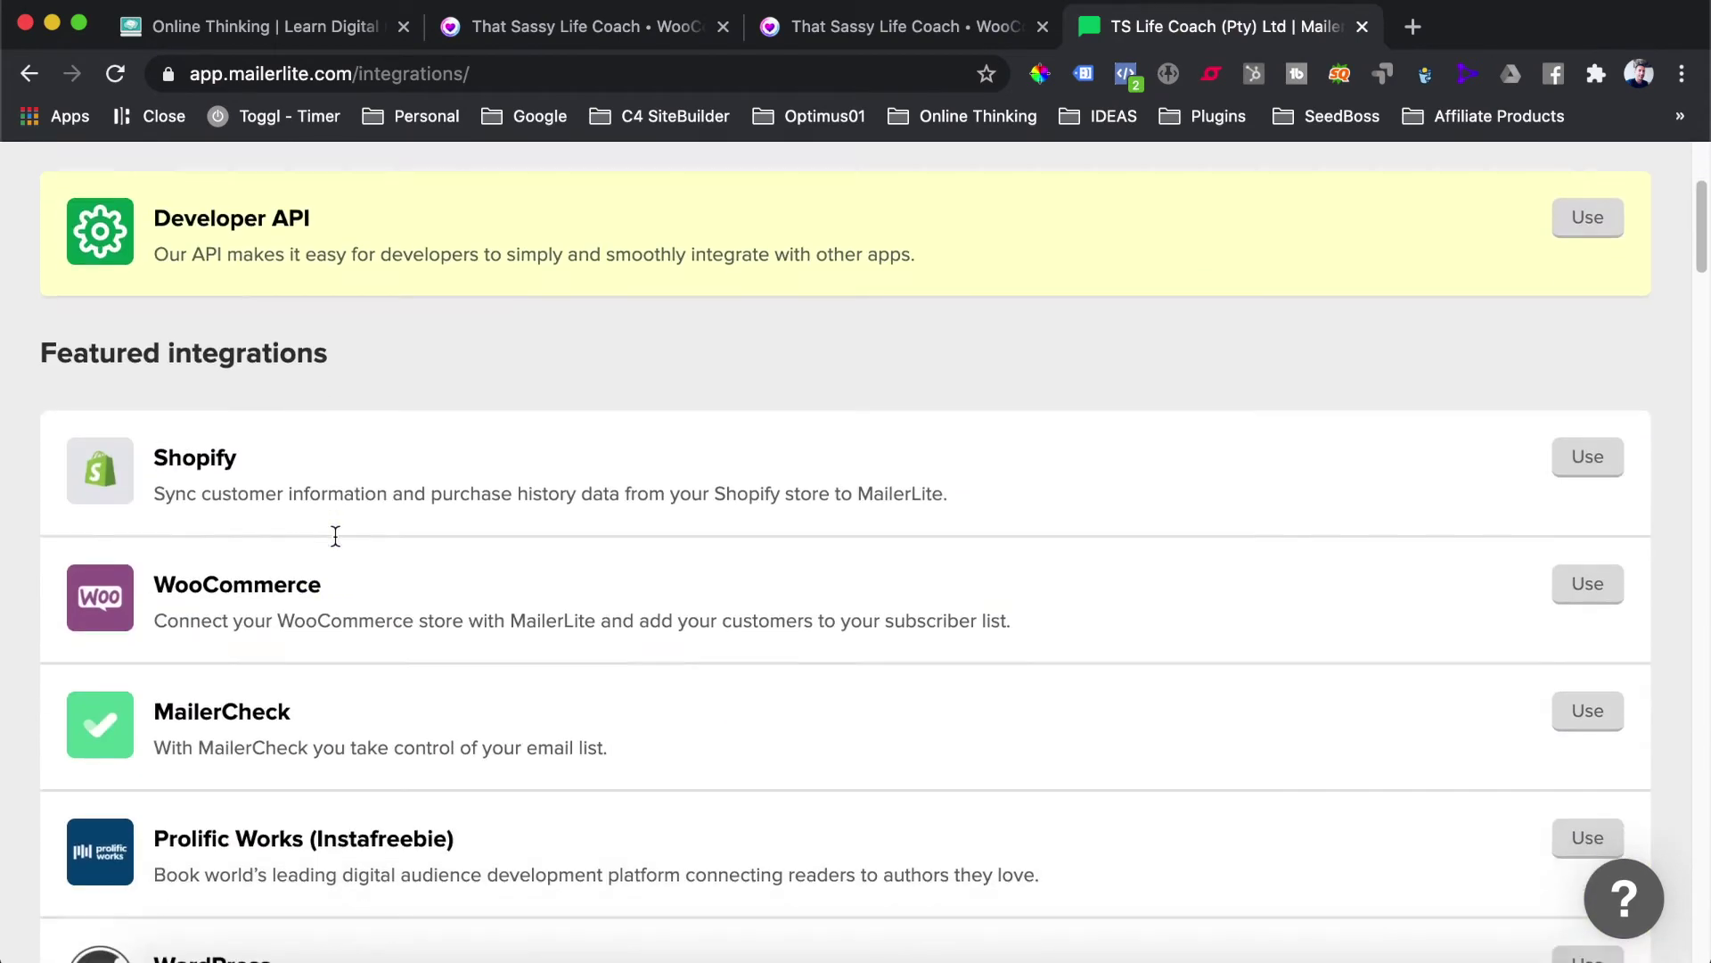
Step: Copy the account API key from MailerLite's WooCommerce integration page and return to WordPress
{"action": "left_click", "coordinate": [1589, 588]}
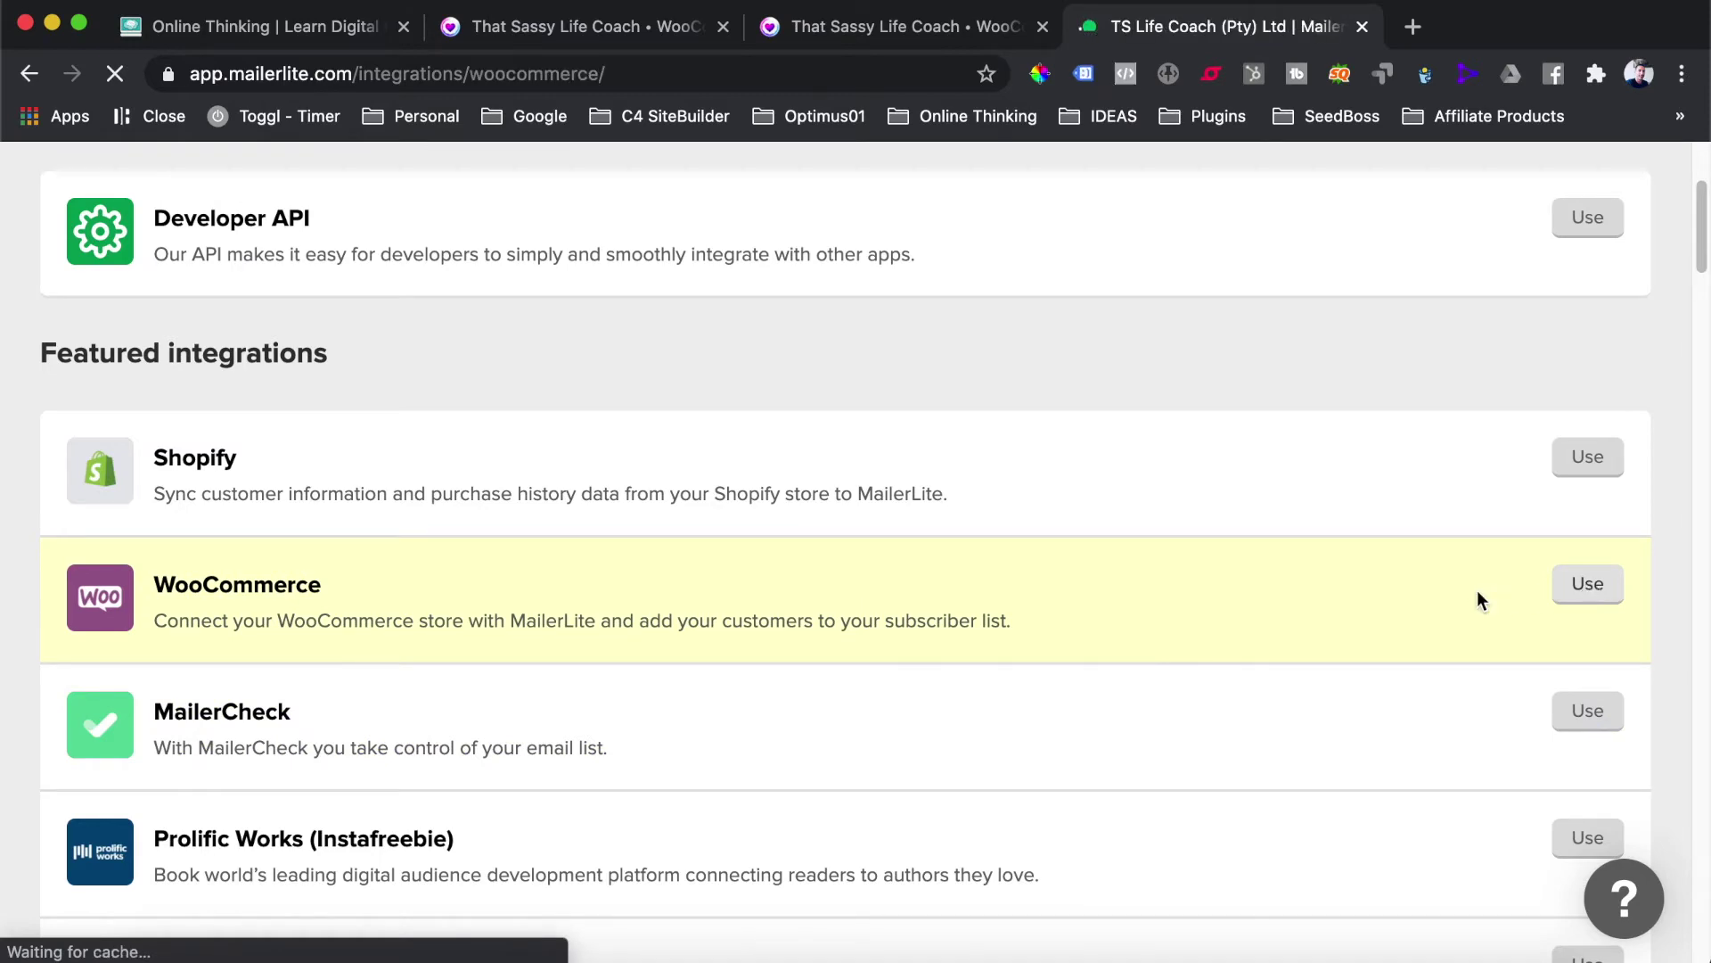
{"action": "scroll", "coordinate": [562, 456], "scroll_direction": "down", "scroll_amount": 3}
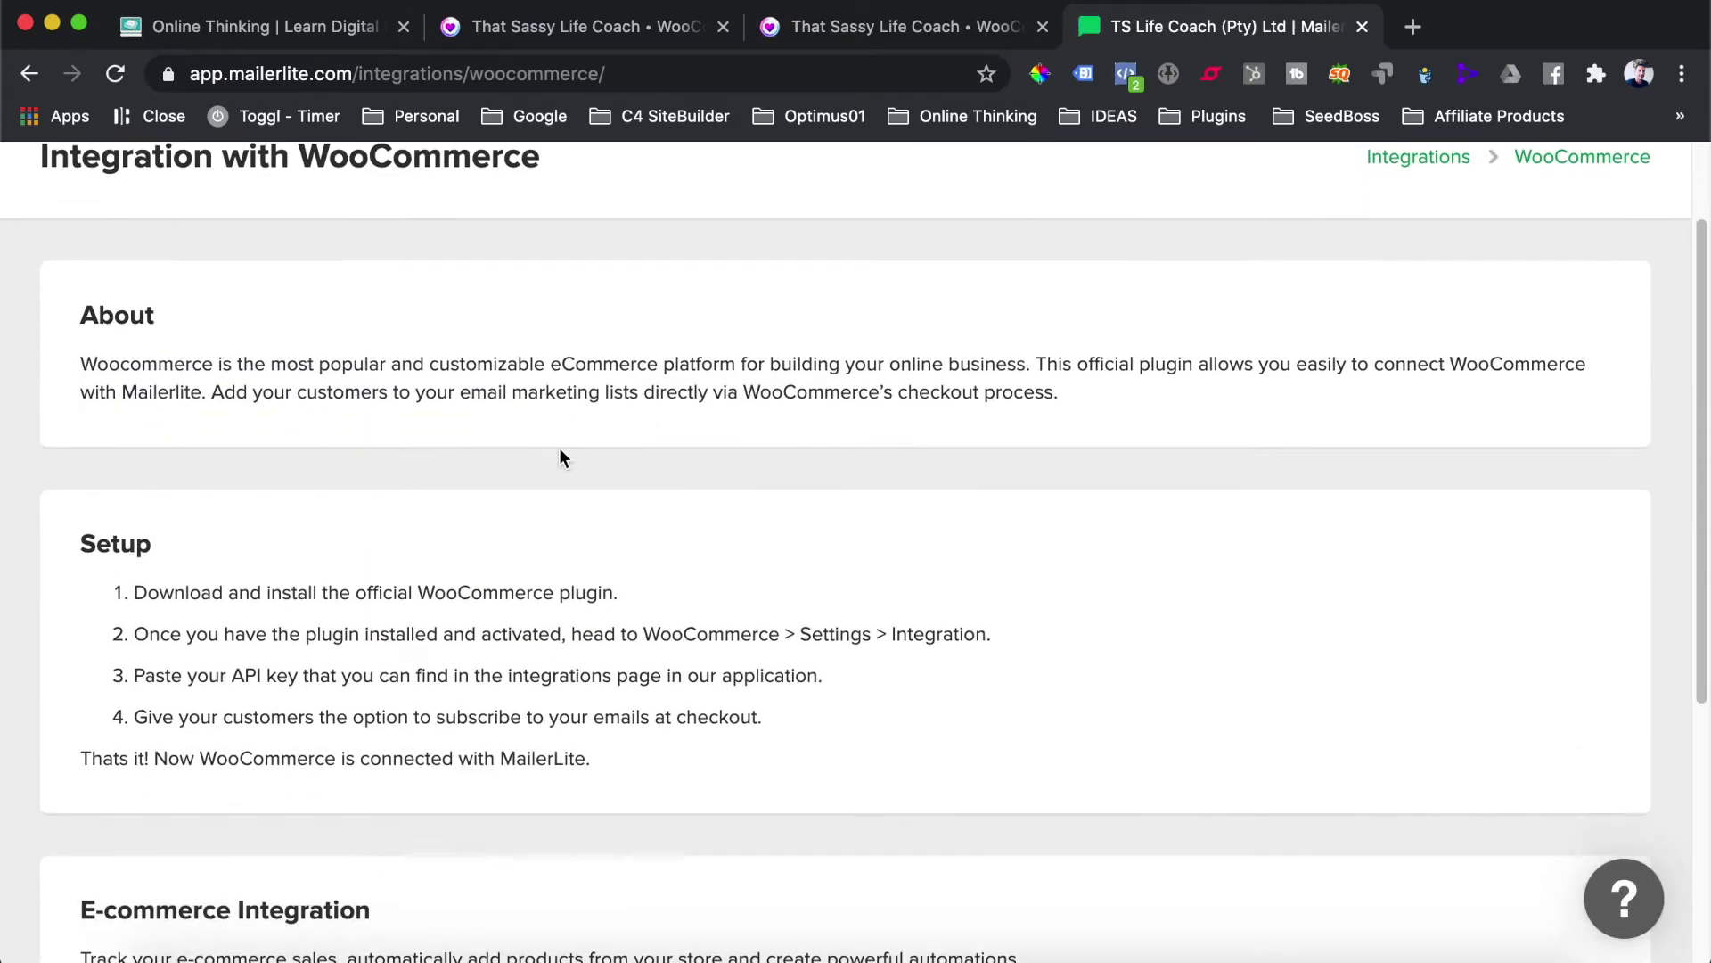
{"action": "scroll", "coordinate": [547, 428], "scroll_direction": "down", "scroll_amount": 1}
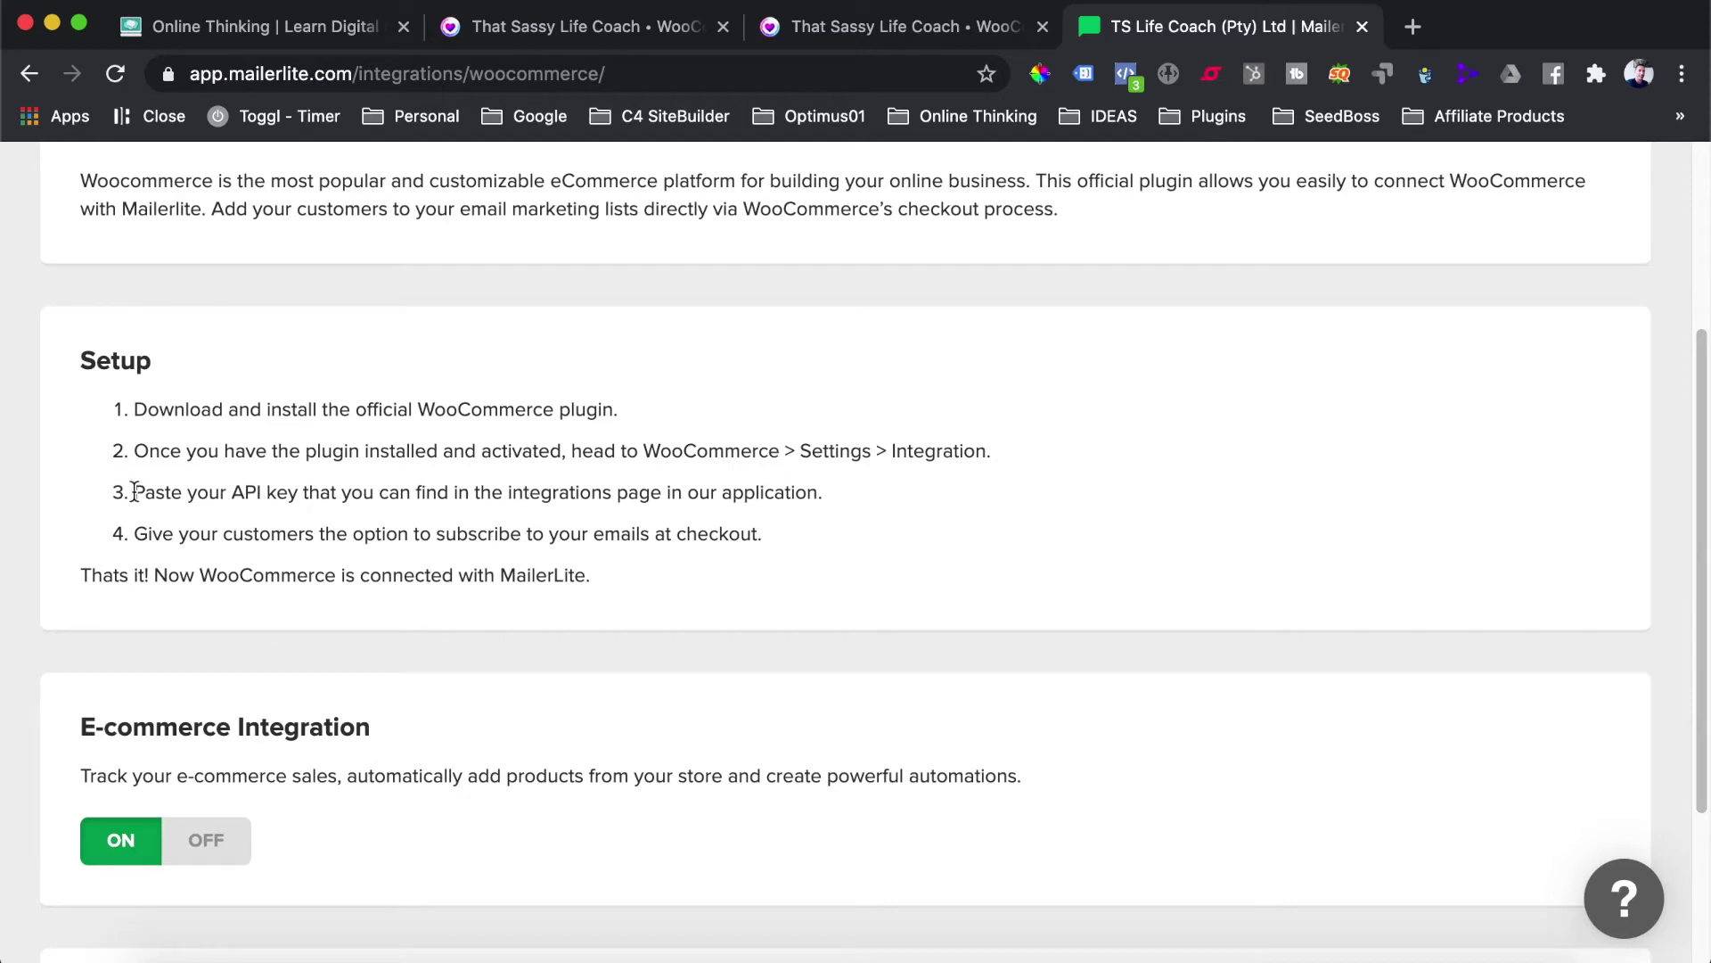
{"action": "scroll", "coordinate": [337, 490], "scroll_direction": "down", "scroll_amount": 1}
{"action": "scroll", "coordinate": [337, 490], "scroll_direction": "down", "scroll_amount": 5}
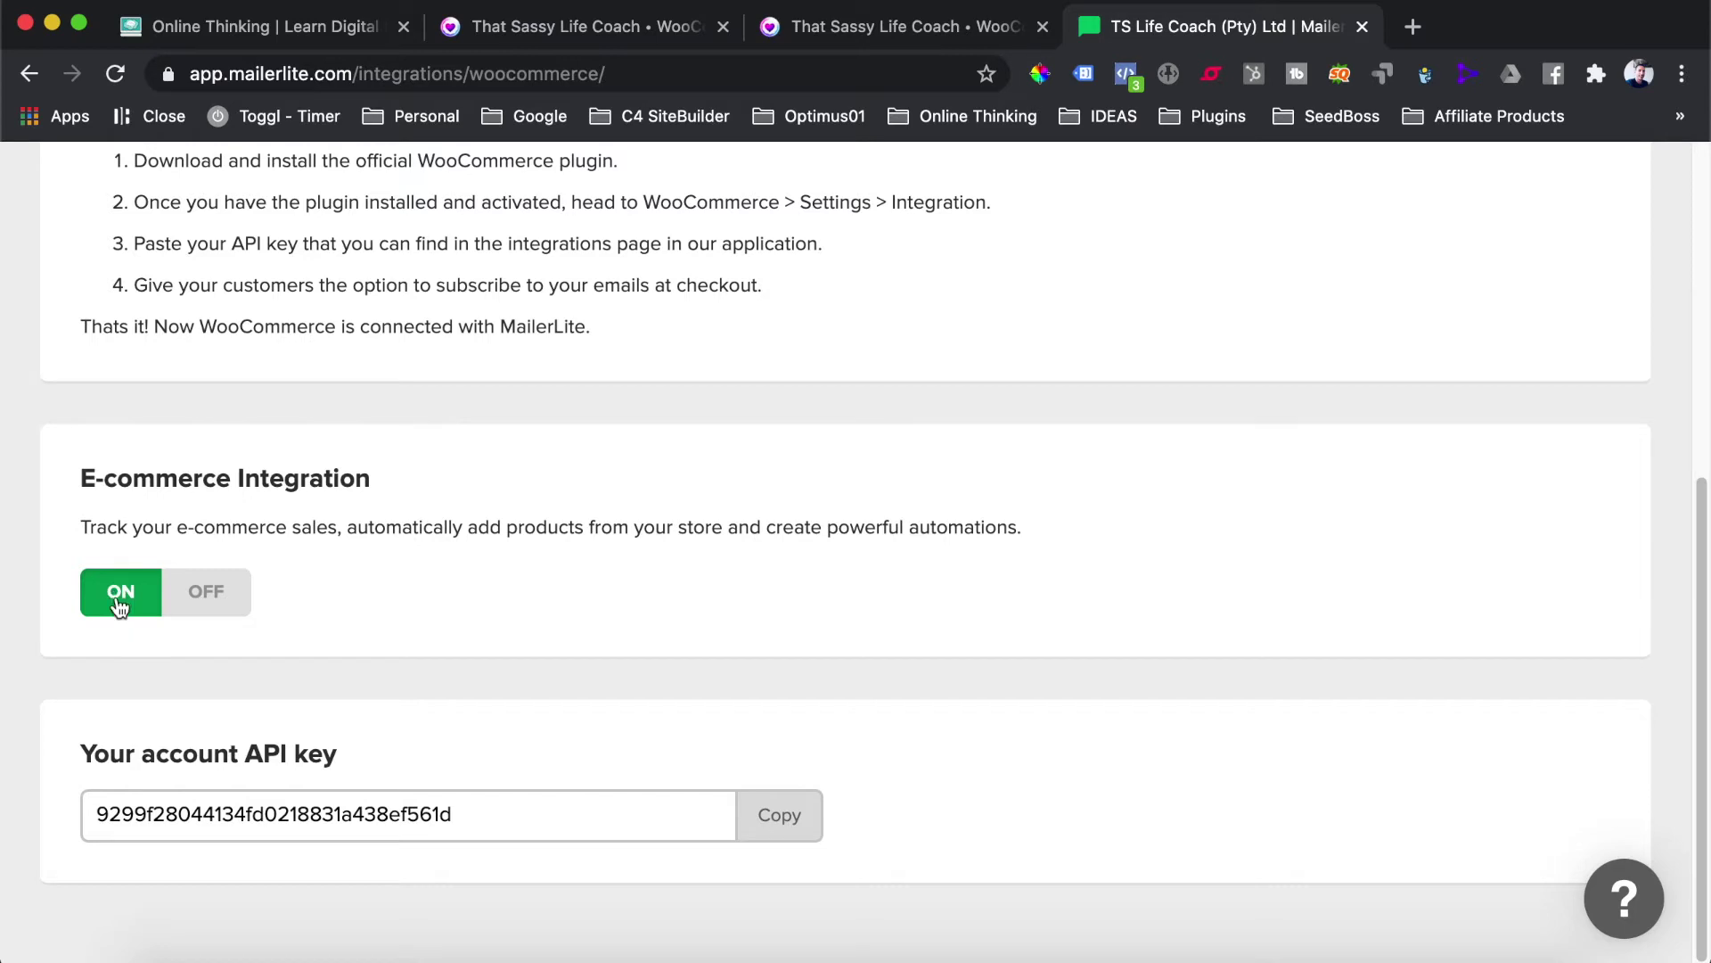
{"action": "scroll", "coordinate": [534, 817], "scroll_direction": "down", "scroll_amount": 2}
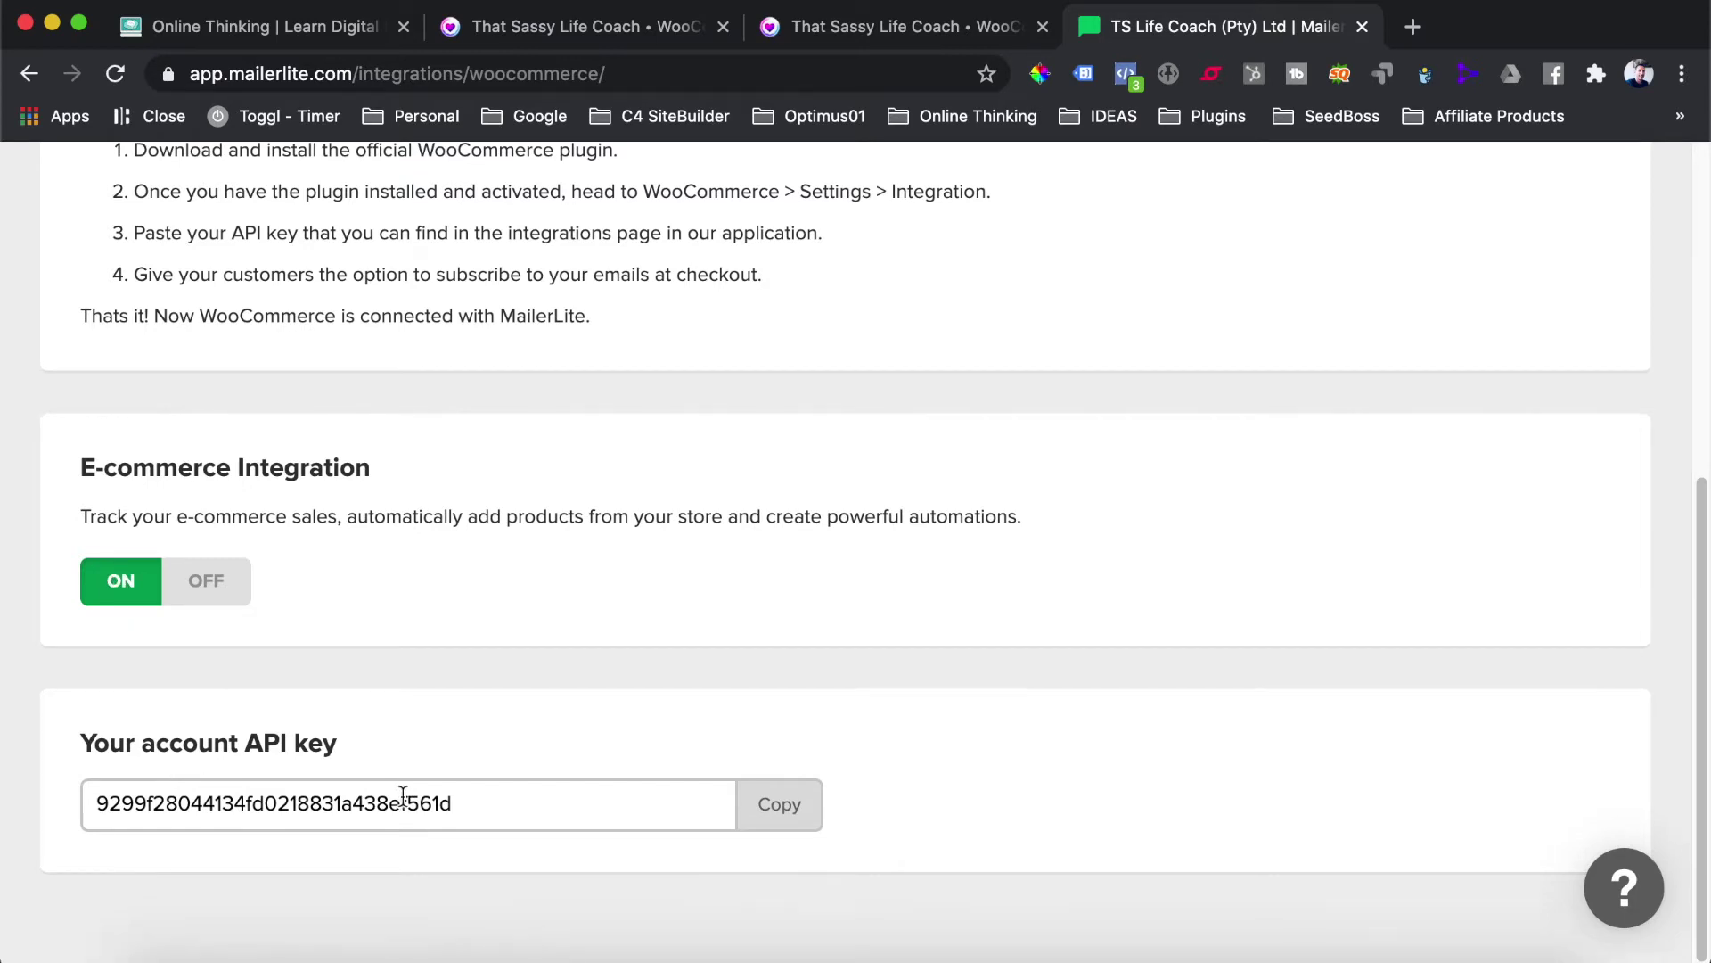
{"action": "left_click", "coordinate": [796, 820]}
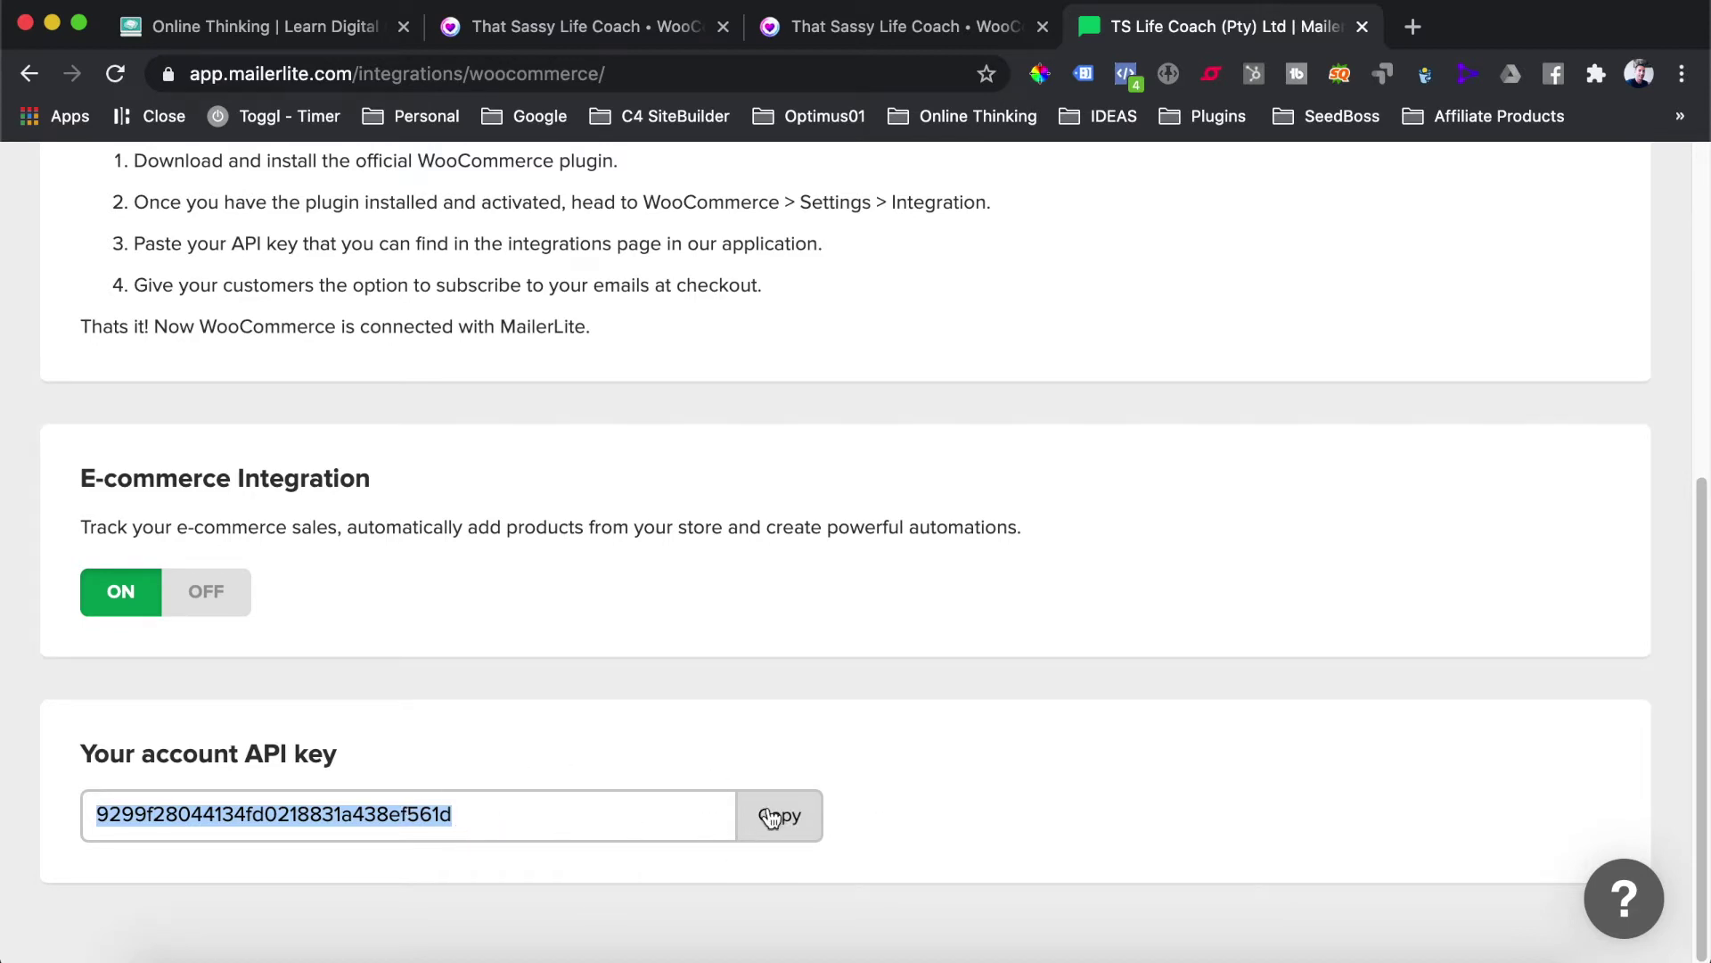
{"action": "left_click", "coordinate": [667, 33]}
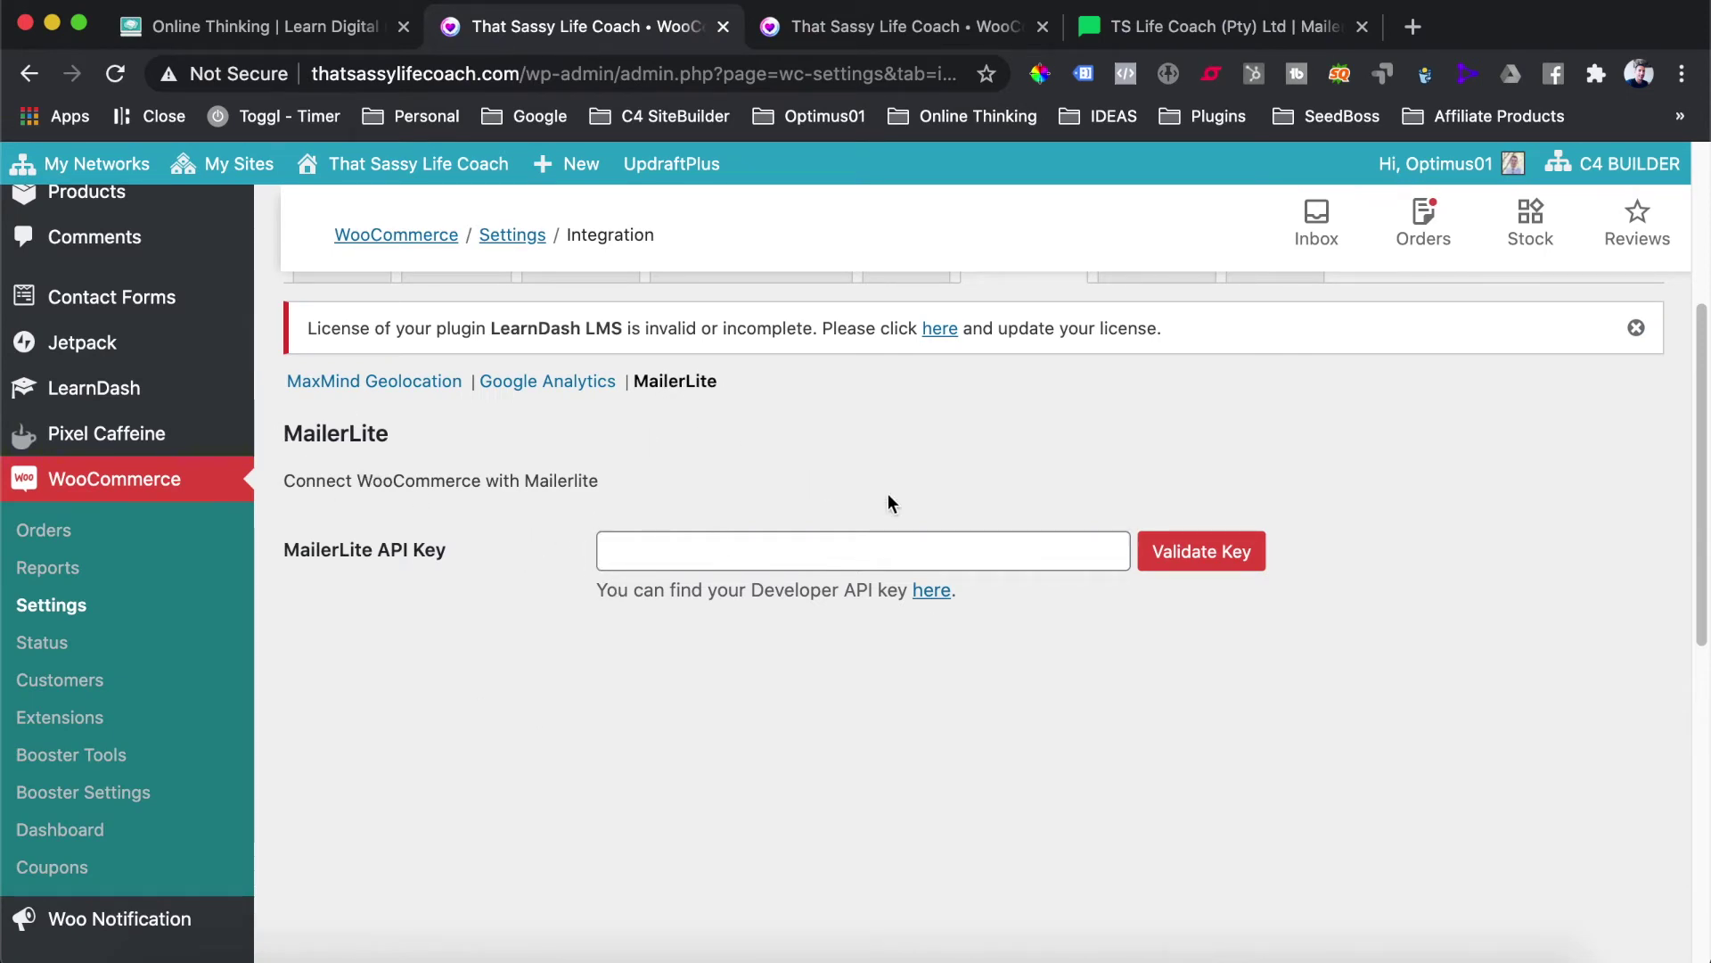
Step: Paste the MailerLite account API key into the API Key field, validate it, and confirm the reload
{"action": "scroll", "coordinate": [889, 500], "scroll_direction": "up", "scroll_amount": 2}
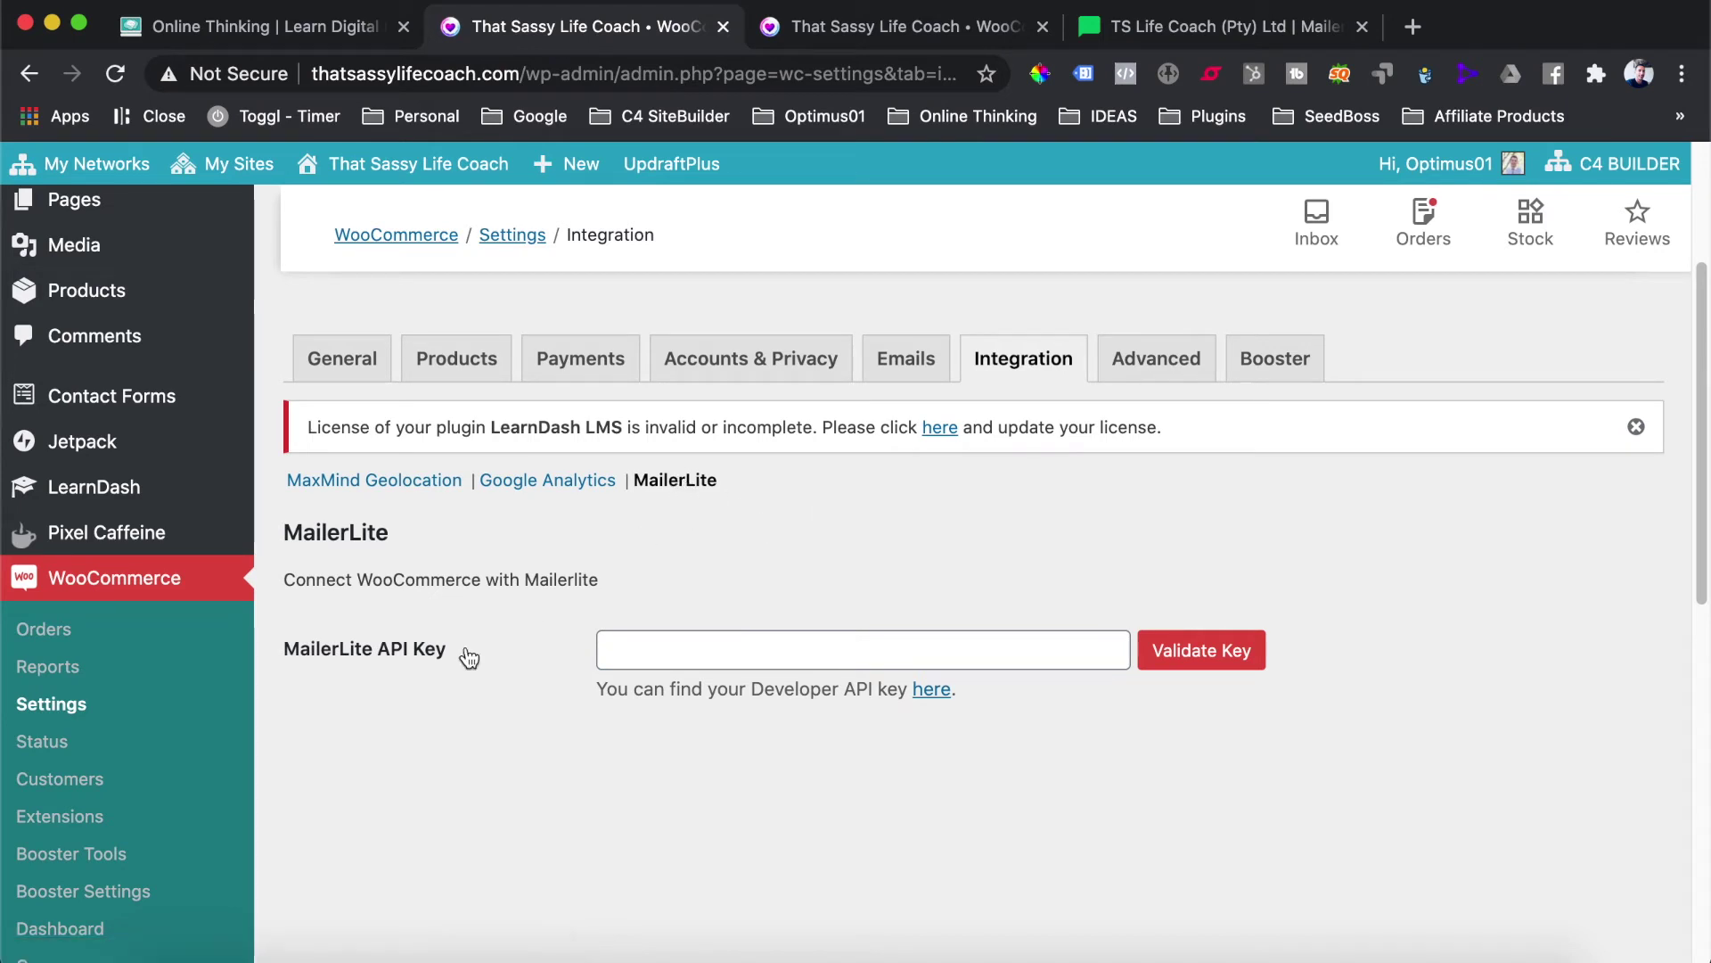
{"action": "left_click", "coordinate": [644, 648]}
{"action": "key", "text": "super+v"}
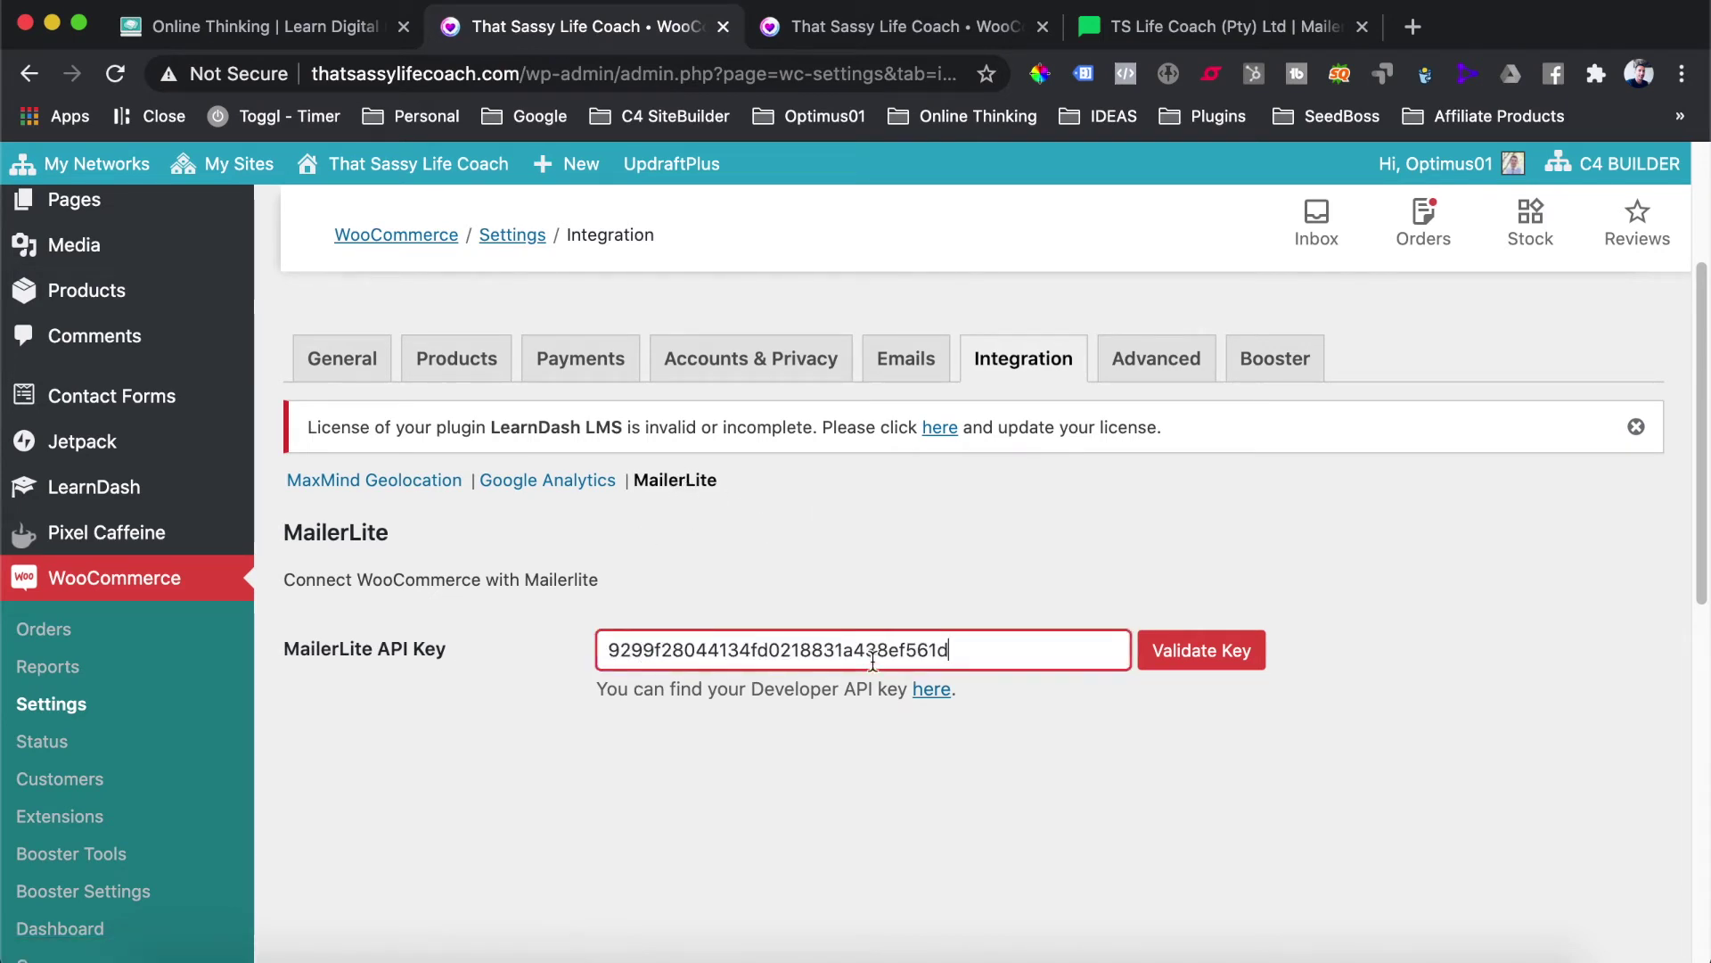
{"action": "left_click", "coordinate": [1195, 650]}
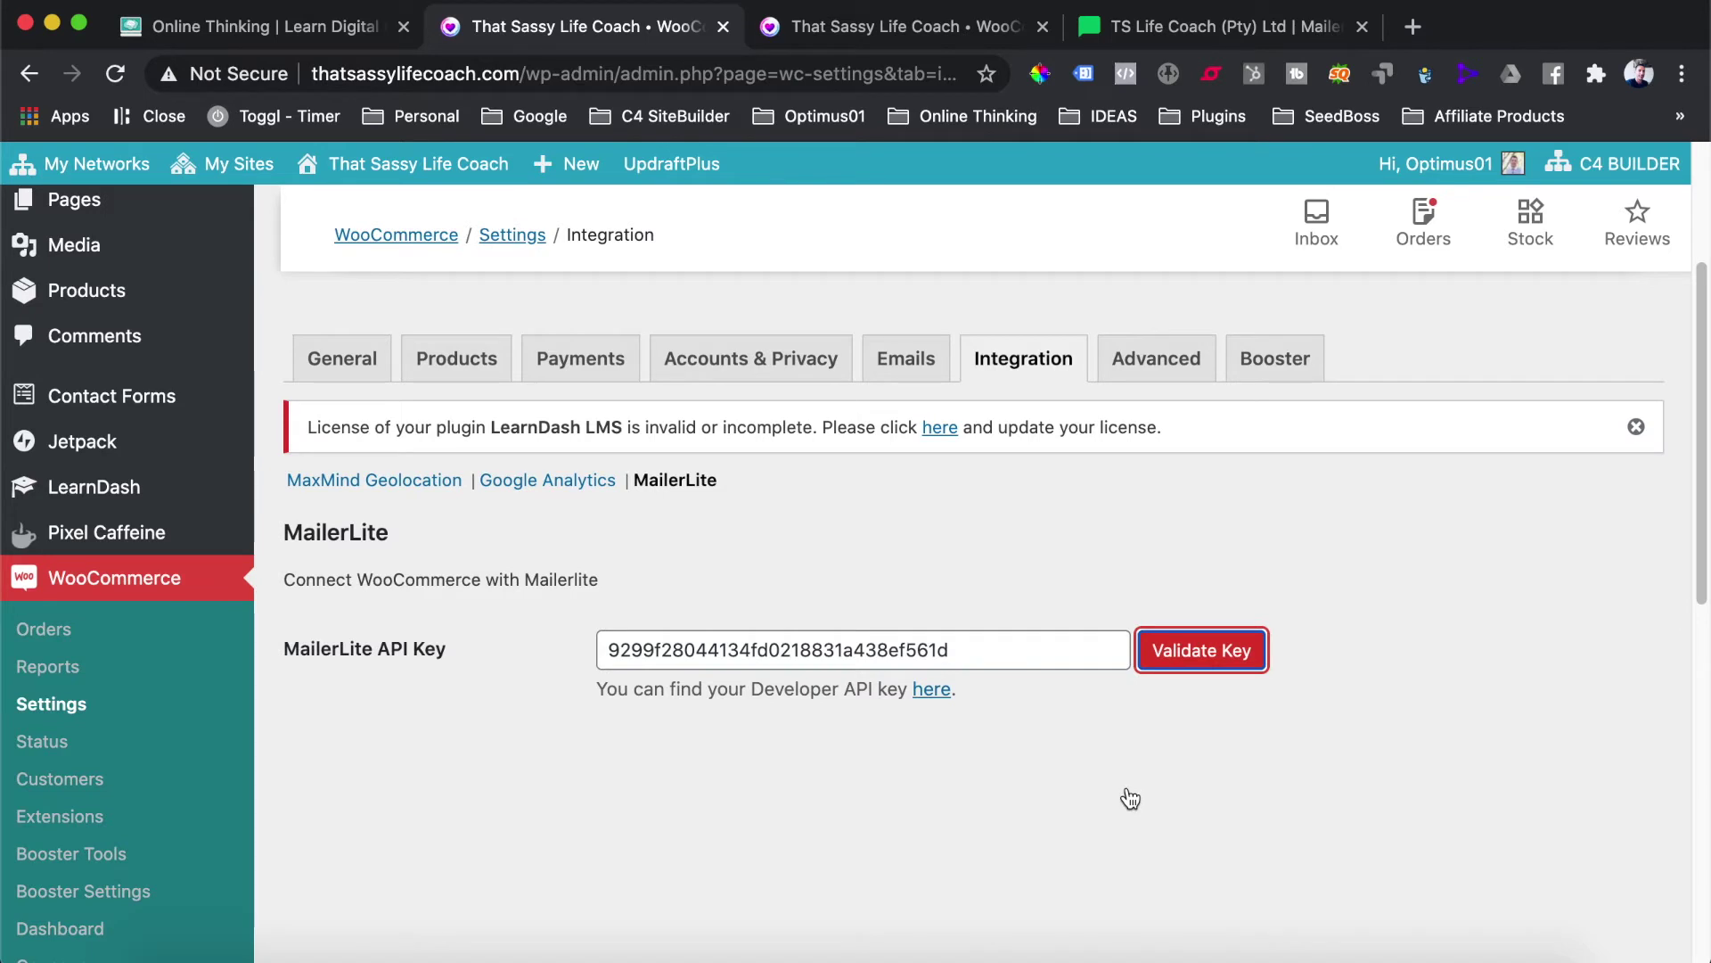
{"action": "scroll", "coordinate": [1130, 794], "scroll_direction": "down", "scroll_amount": 2}
{"action": "left_click", "coordinate": [1232, 474]}
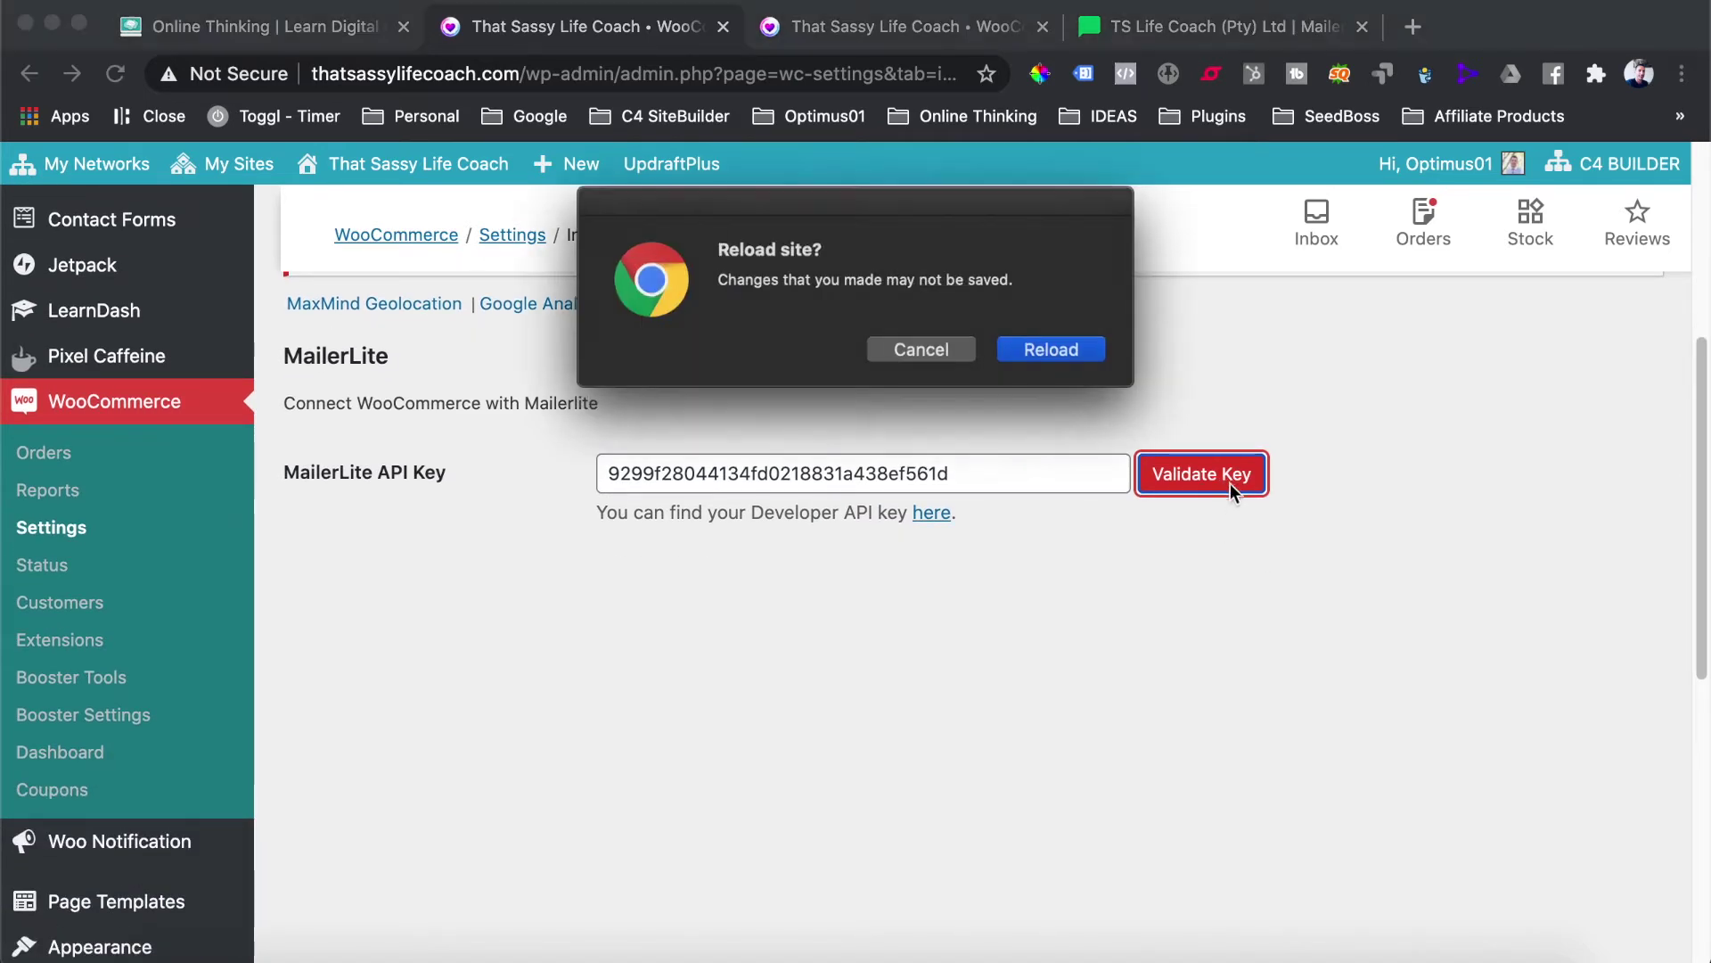
{"action": "left_click", "coordinate": [1055, 350]}
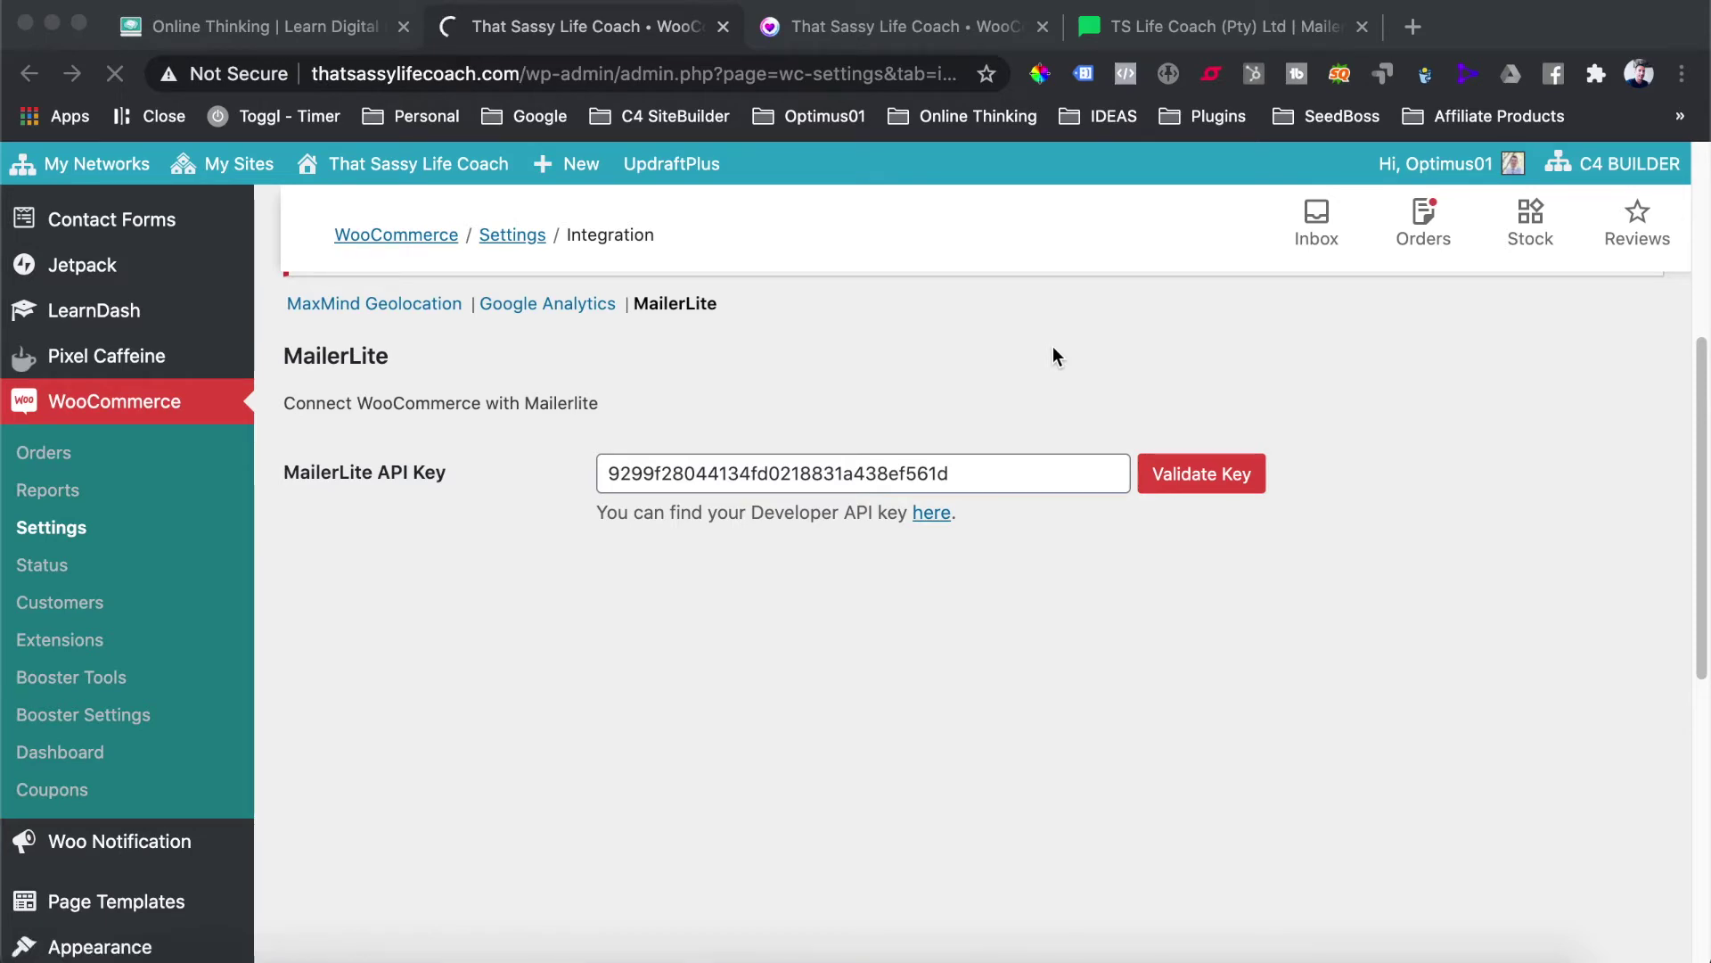
Step: Review the reloaded page's empty Consumer Key, Consumer Secret and Integration Details fields
{"action": "scroll", "coordinate": [773, 628], "scroll_direction": "up", "scroll_amount": 6}
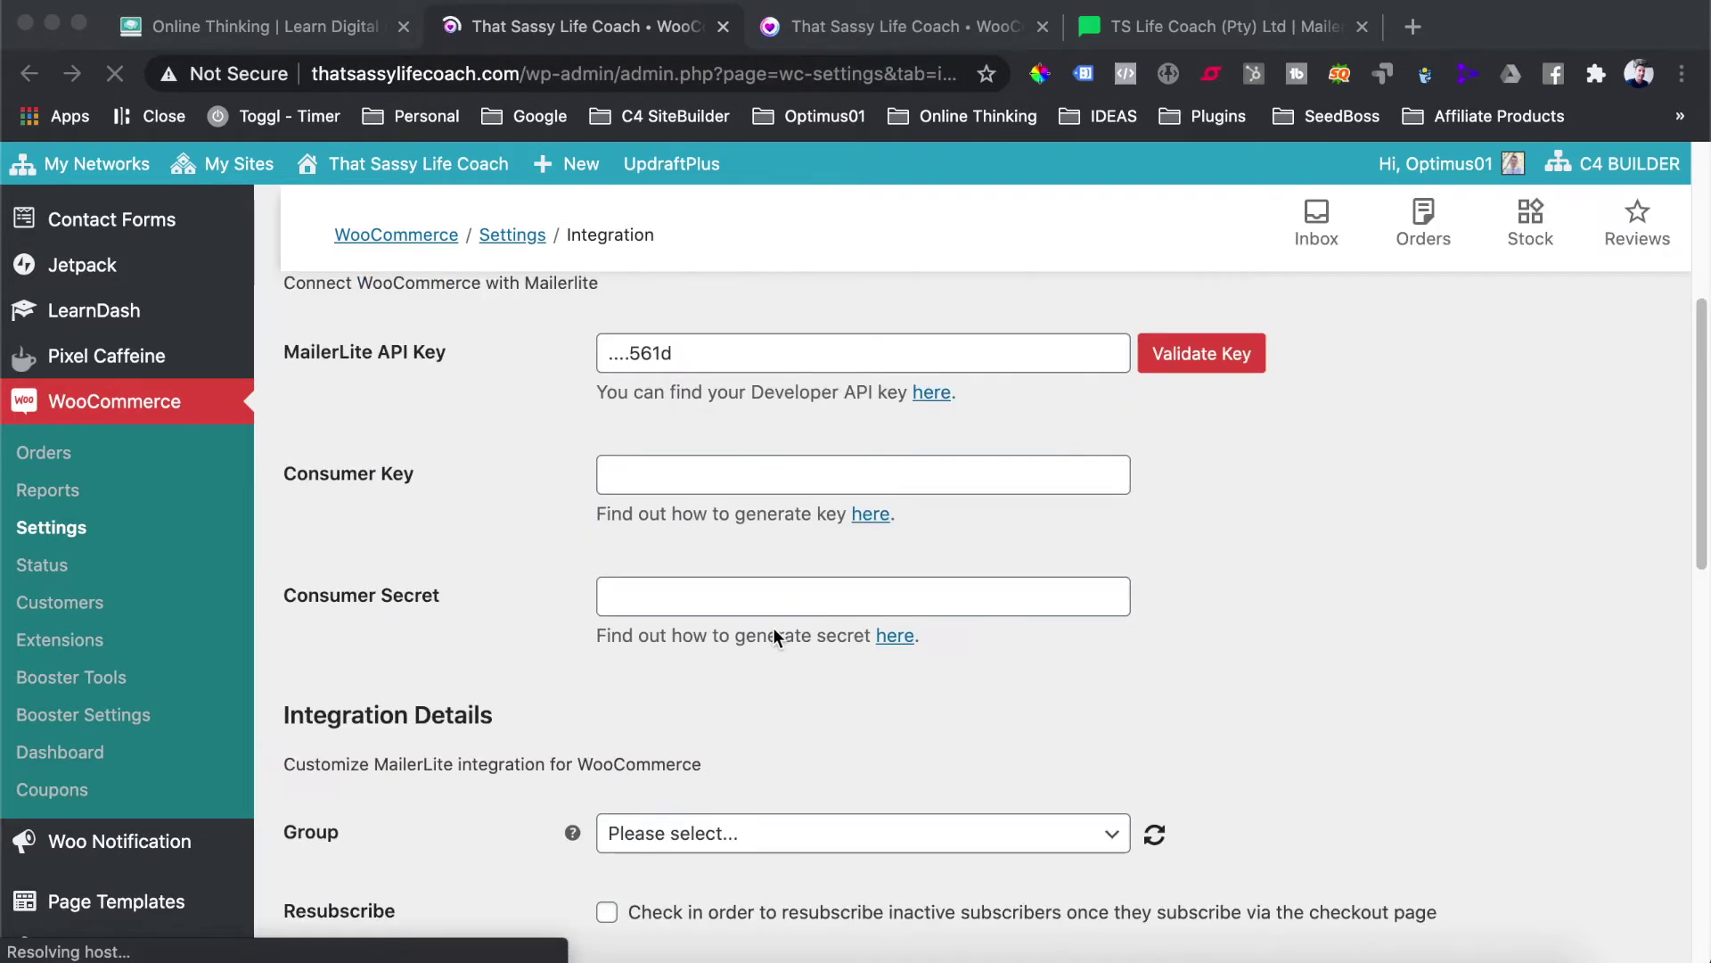
{"action": "scroll", "coordinate": [451, 540], "scroll_direction": "down", "scroll_amount": 5}
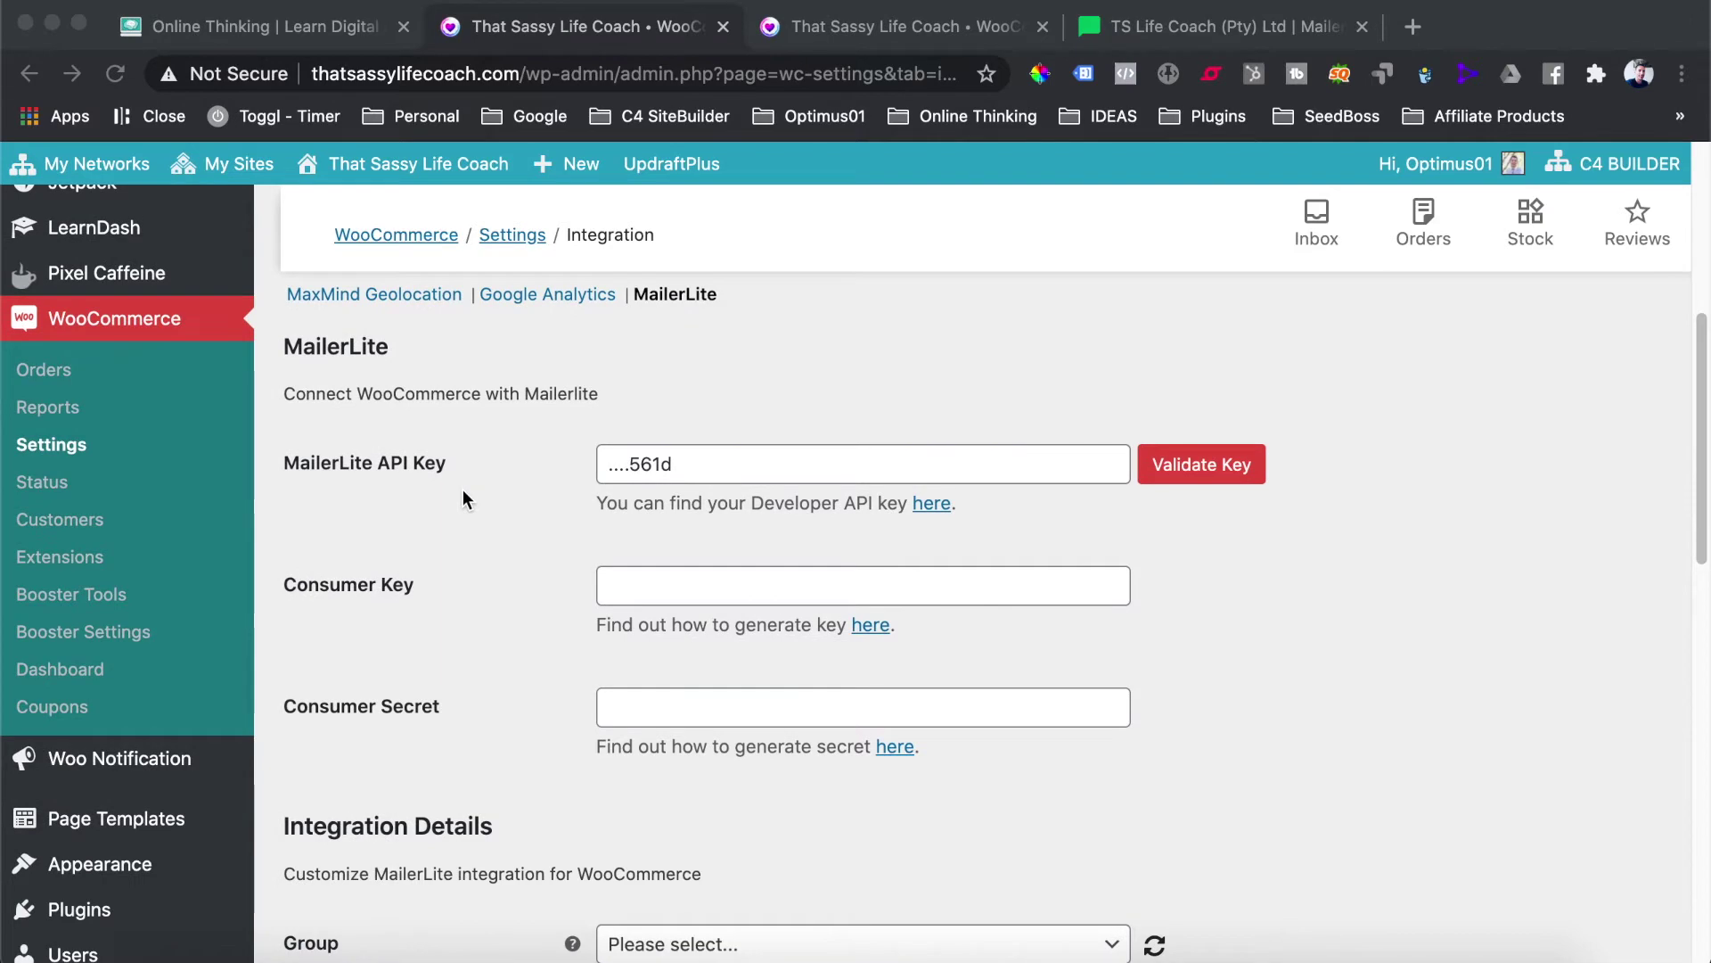
{"action": "scroll", "coordinate": [458, 783], "scroll_direction": "down", "scroll_amount": 5}
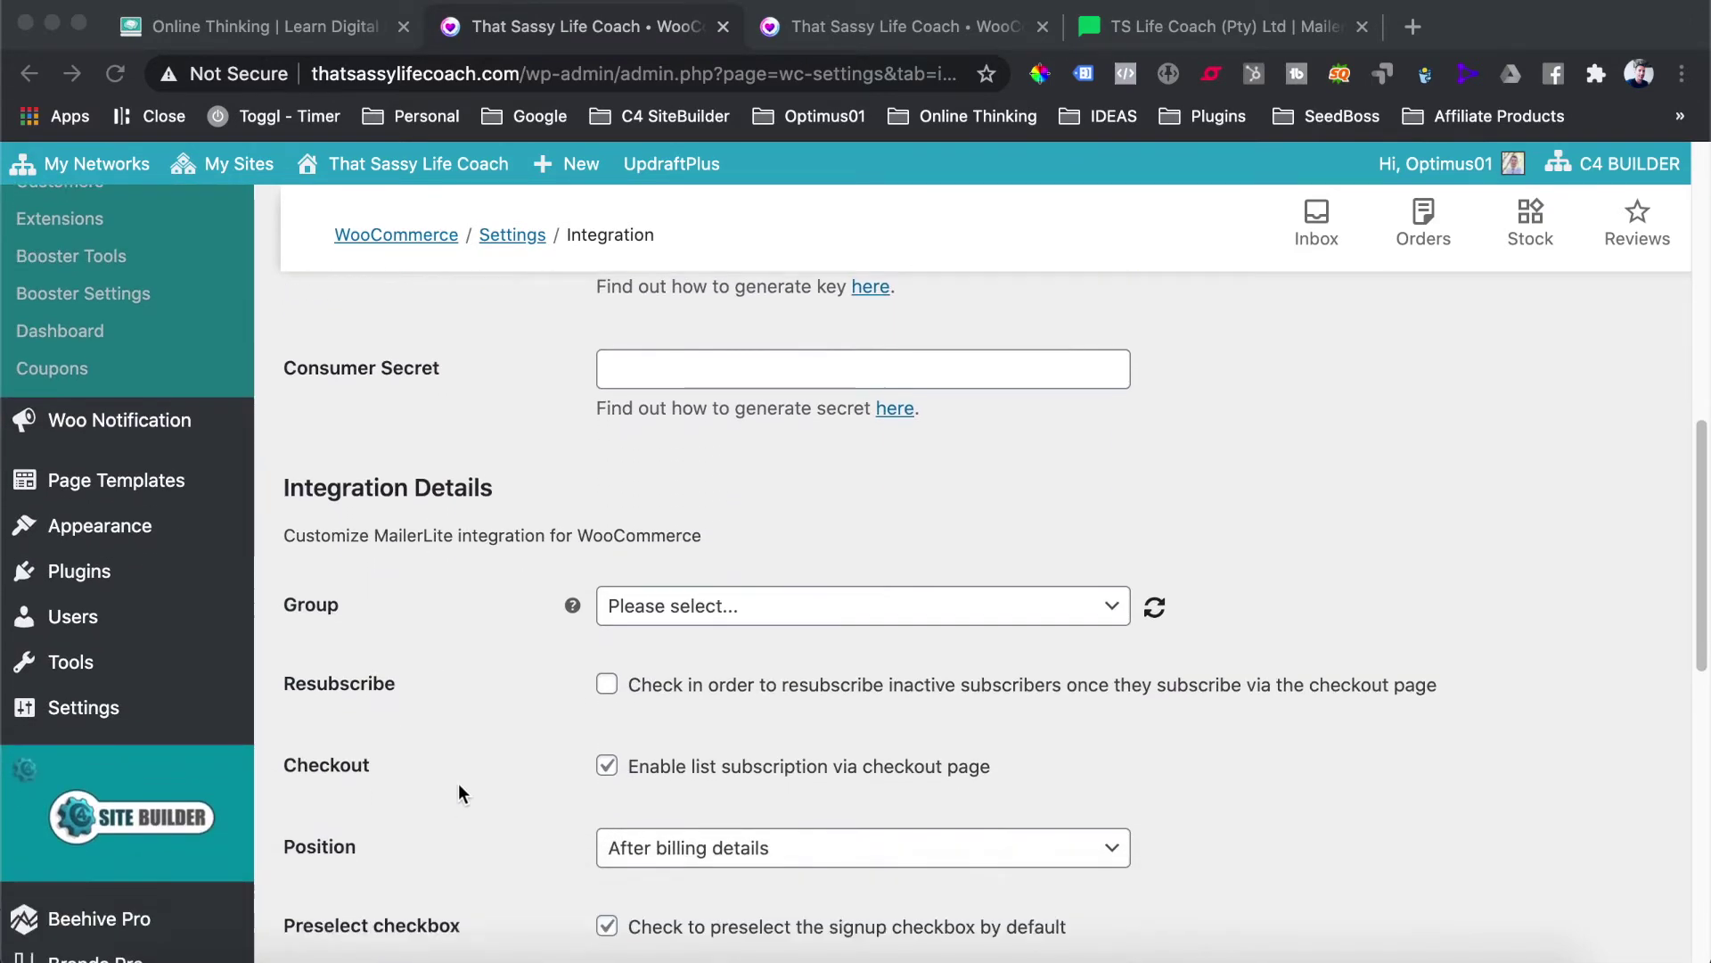
{"action": "scroll", "coordinate": [489, 611], "scroll_direction": "up", "scroll_amount": 3}
{"action": "left_click", "coordinate": [645, 531]}
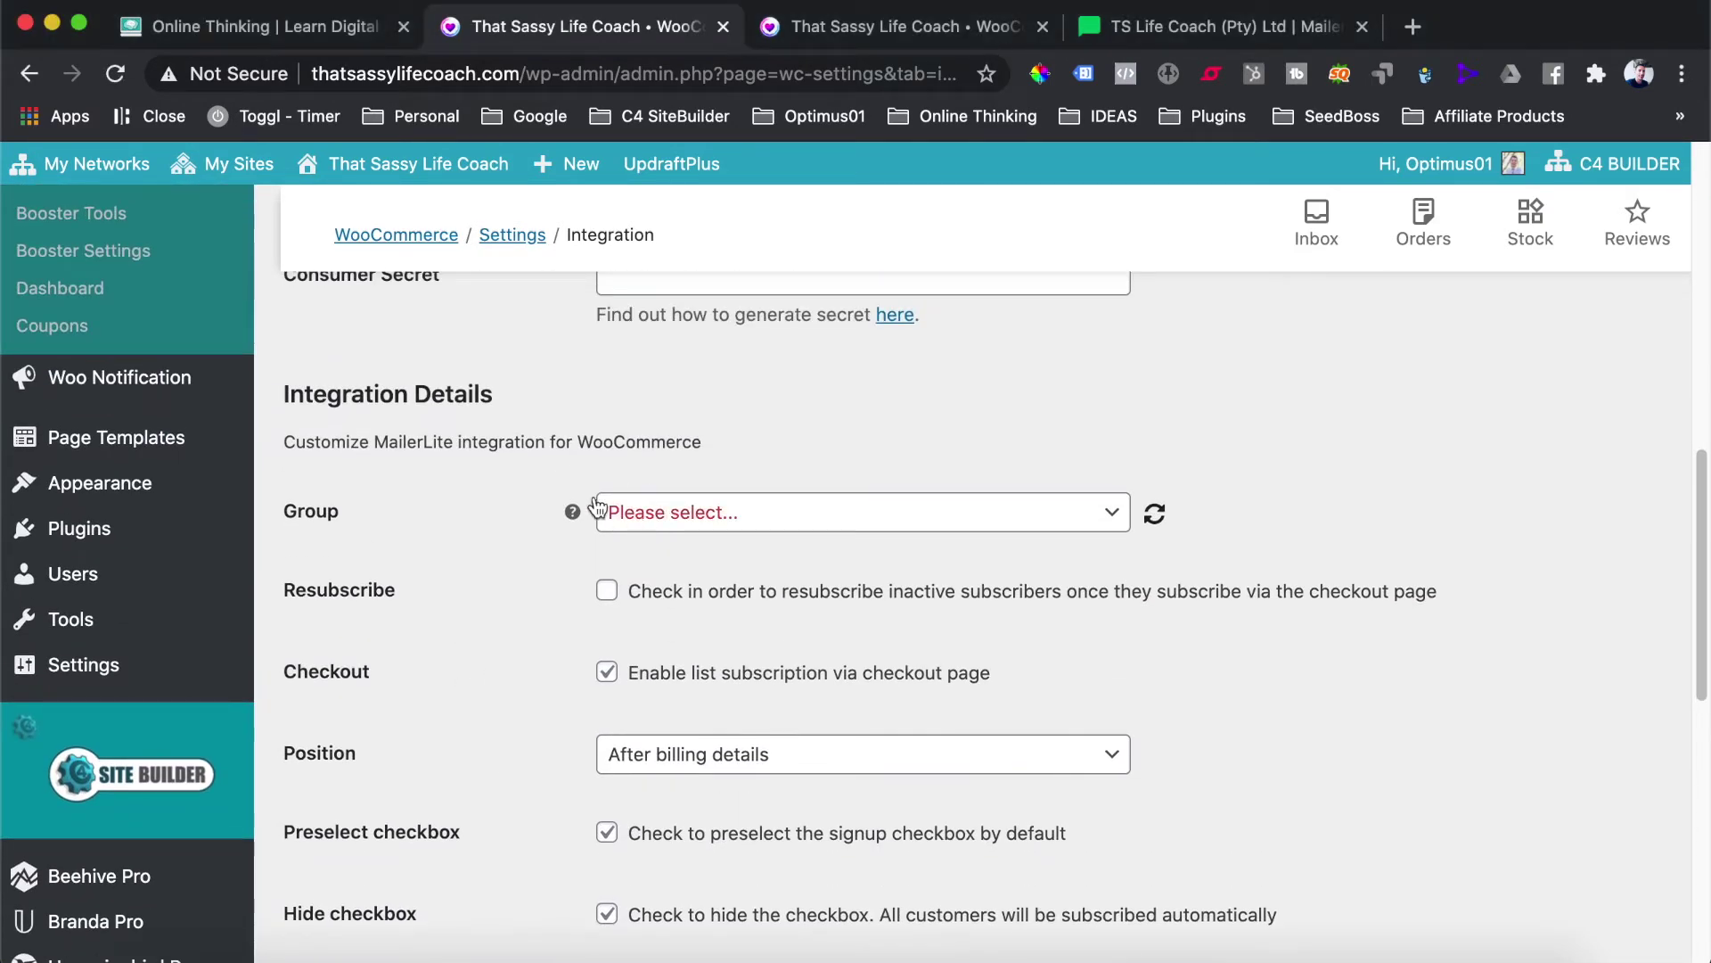
{"action": "scroll", "coordinate": [600, 630], "scroll_direction": "up", "scroll_amount": 3}
{"action": "scroll", "coordinate": [601, 629], "scroll_direction": "up", "scroll_amount": 2}
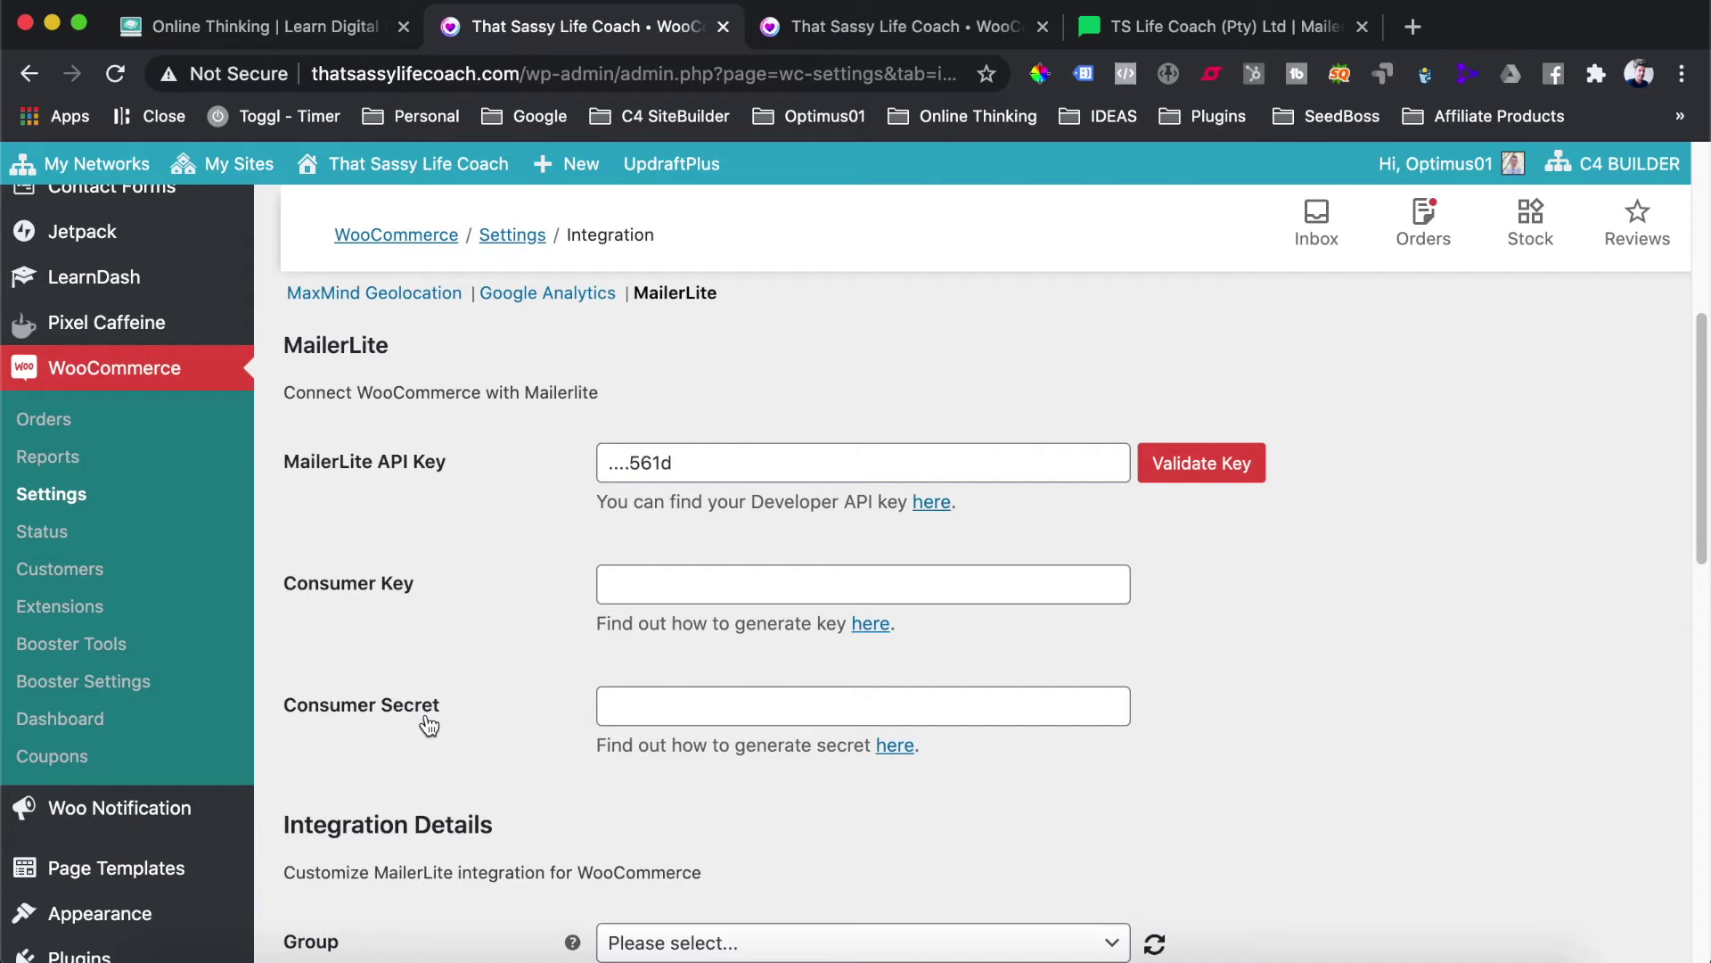
Step: Copy the generated REST API consumer key into the MailerLite Consumer Key field
{"action": "left_click", "coordinate": [798, 32]}
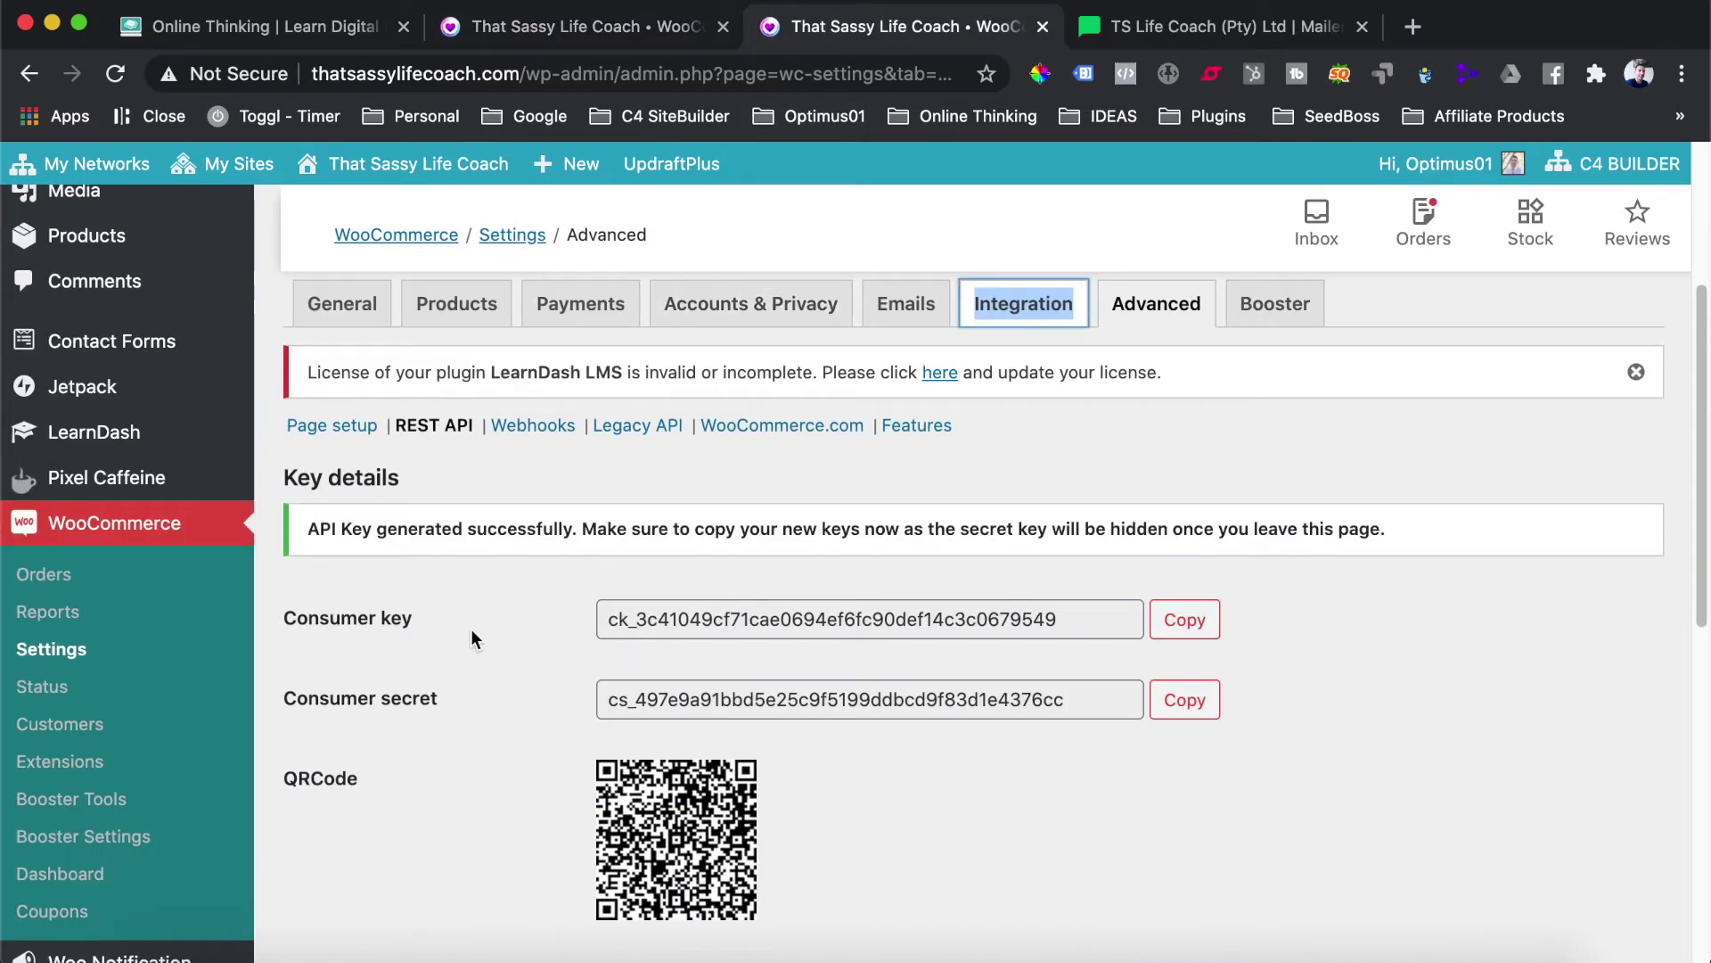
{"action": "left_click", "coordinate": [1192, 629]}
{"action": "left_click", "coordinate": [629, 31]}
{"action": "left_click", "coordinate": [712, 582]}
{"action": "key", "text": "super+v"}
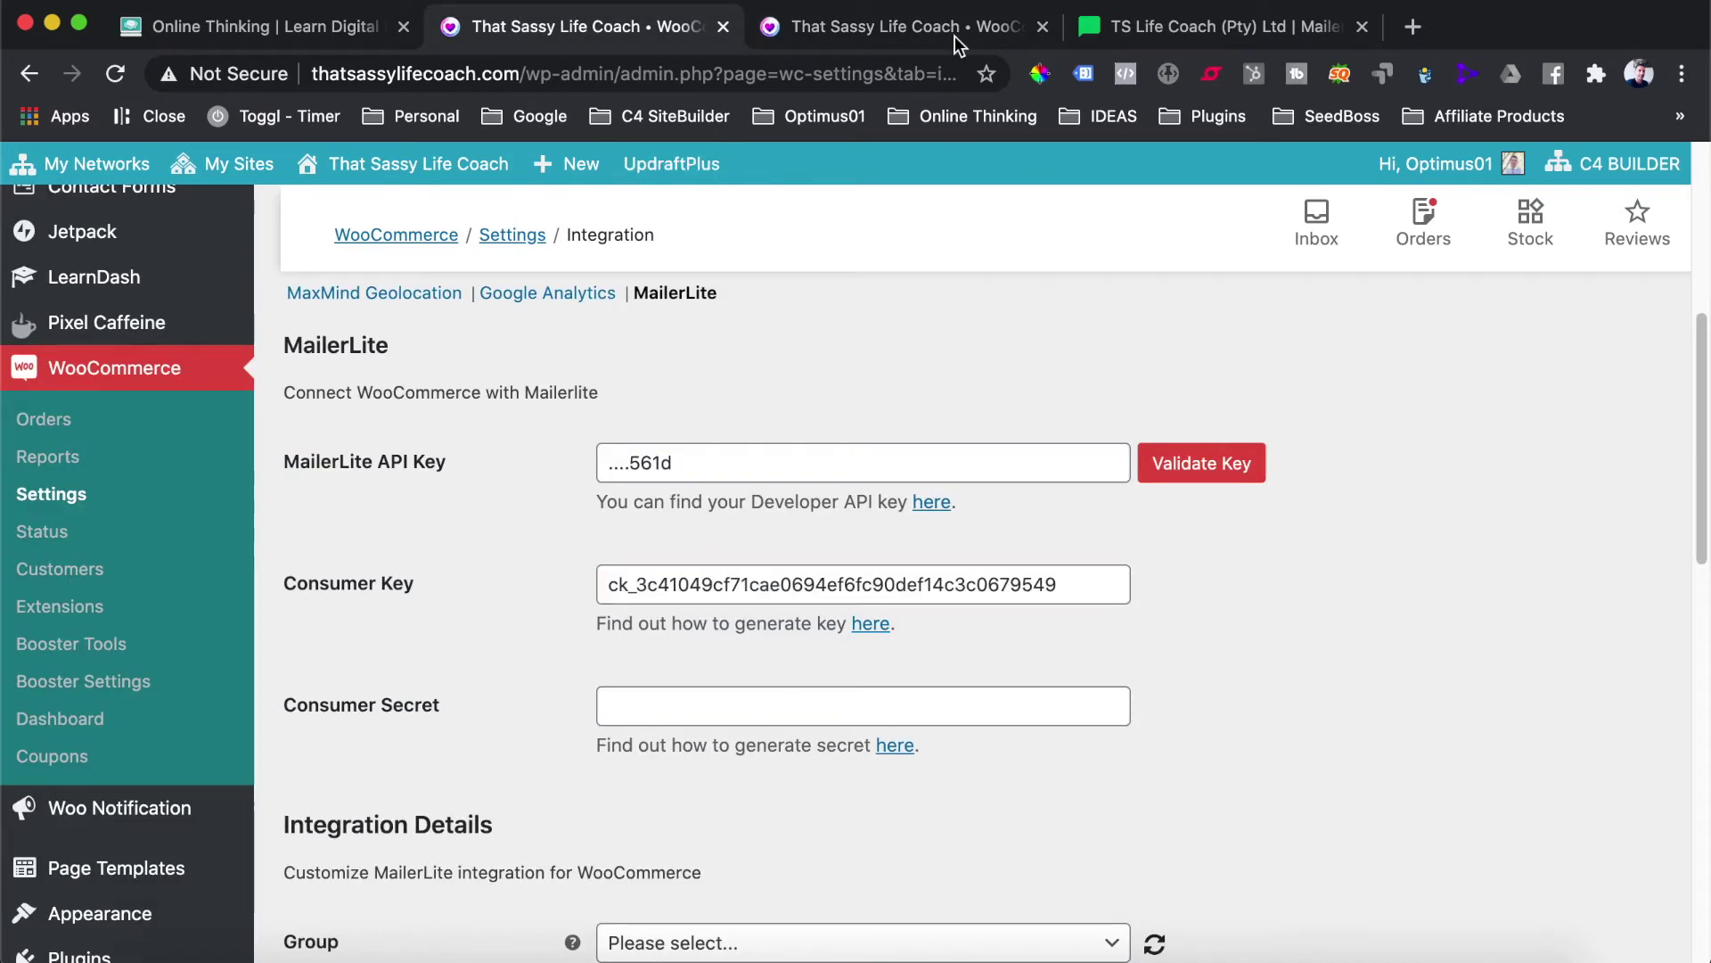
Step: Copy the generated consumer secret into the Consumer Secret field and view the Integration Details below
{"action": "left_click", "coordinate": [952, 35]}
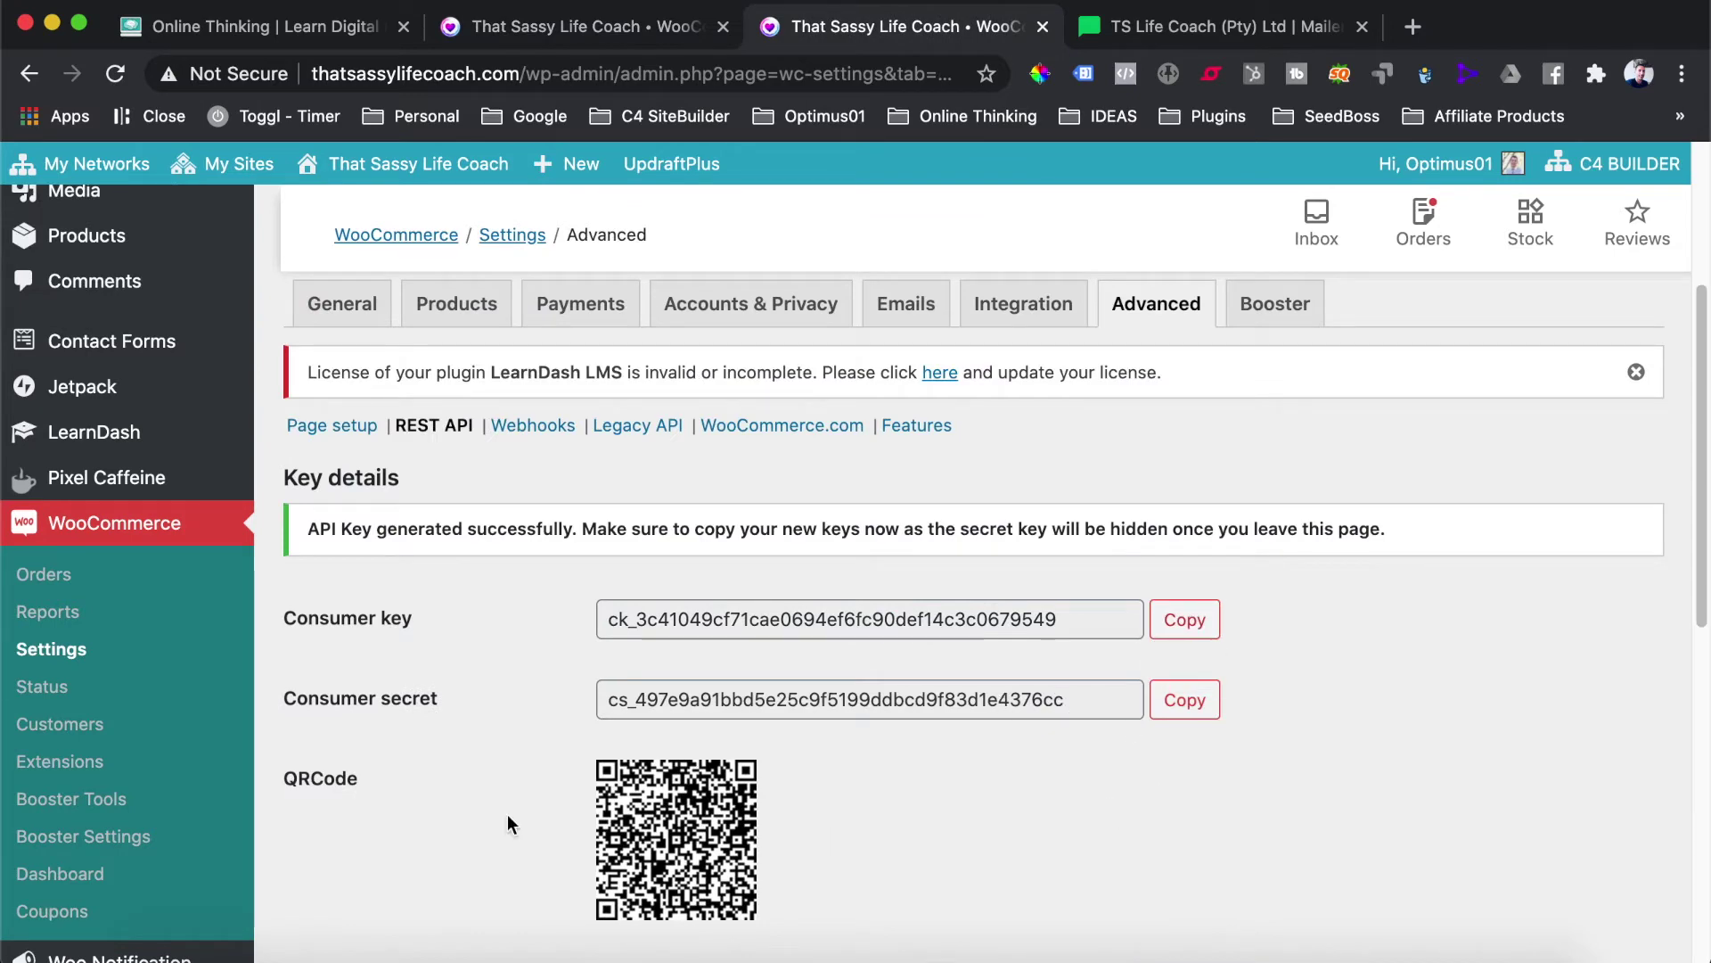
{"action": "left_click", "coordinate": [1205, 701]}
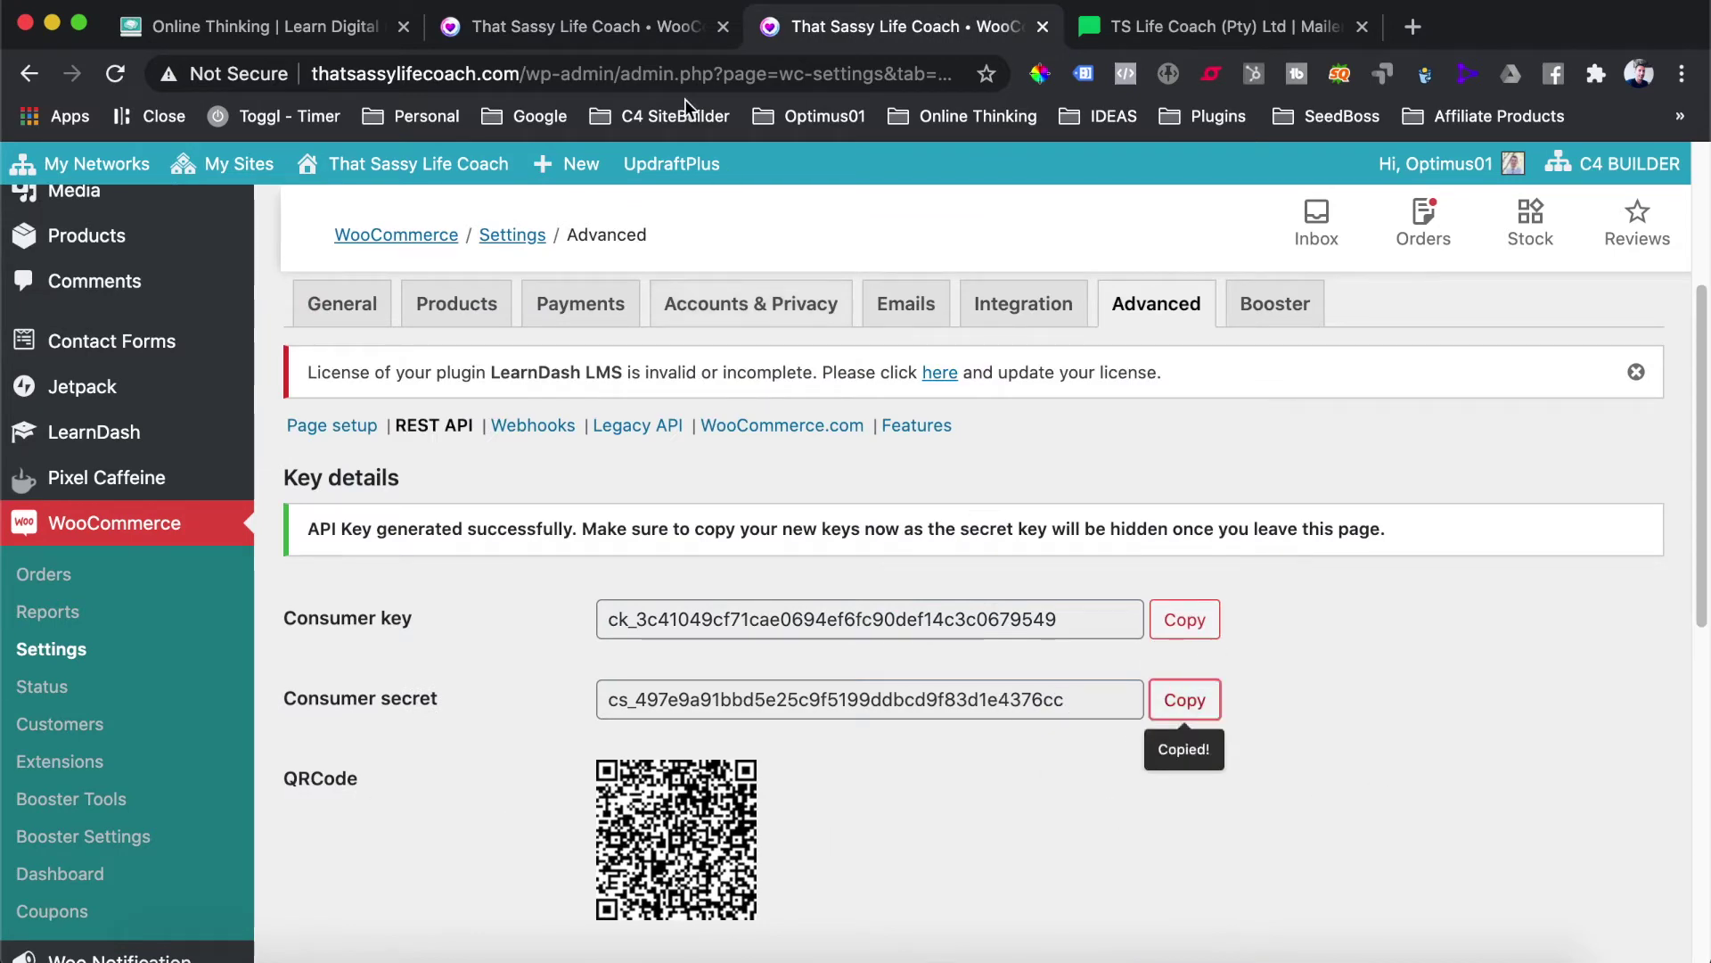
{"action": "left_click", "coordinate": [633, 30]}
{"action": "left_click", "coordinate": [630, 703]}
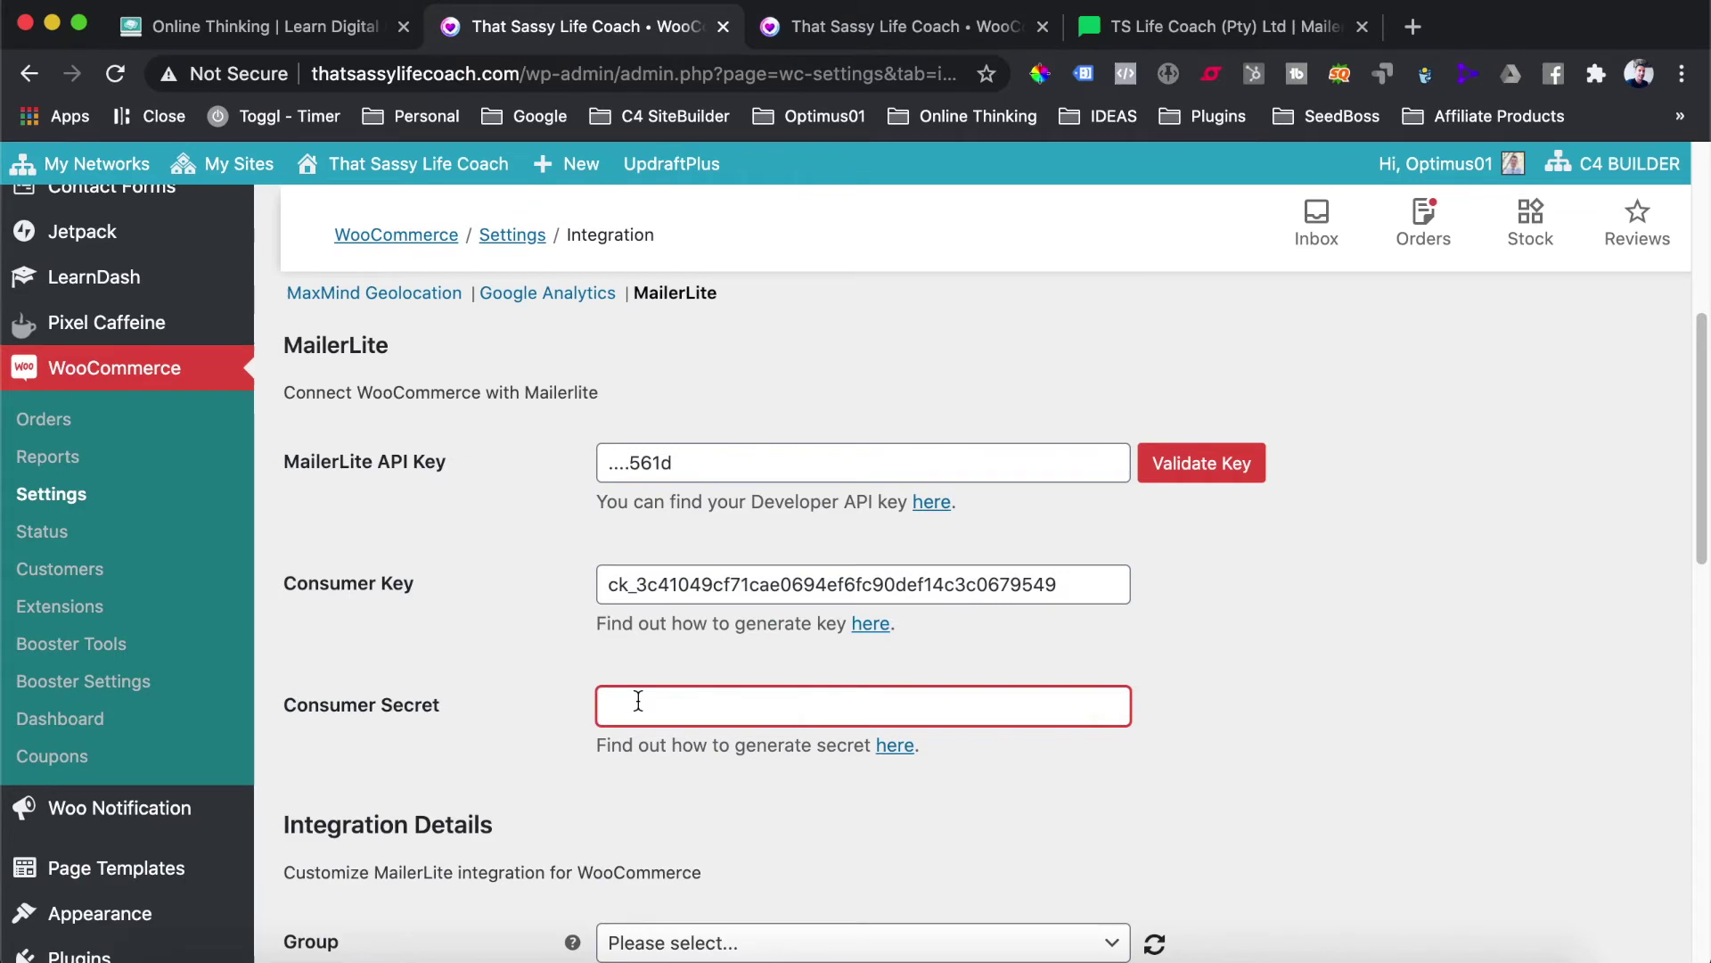
{"action": "key", "text": "super+v"}
{"action": "left_click", "coordinate": [1281, 697]}
{"action": "scroll", "coordinate": [1158, 704], "scroll_direction": "down", "scroll_amount": 1}
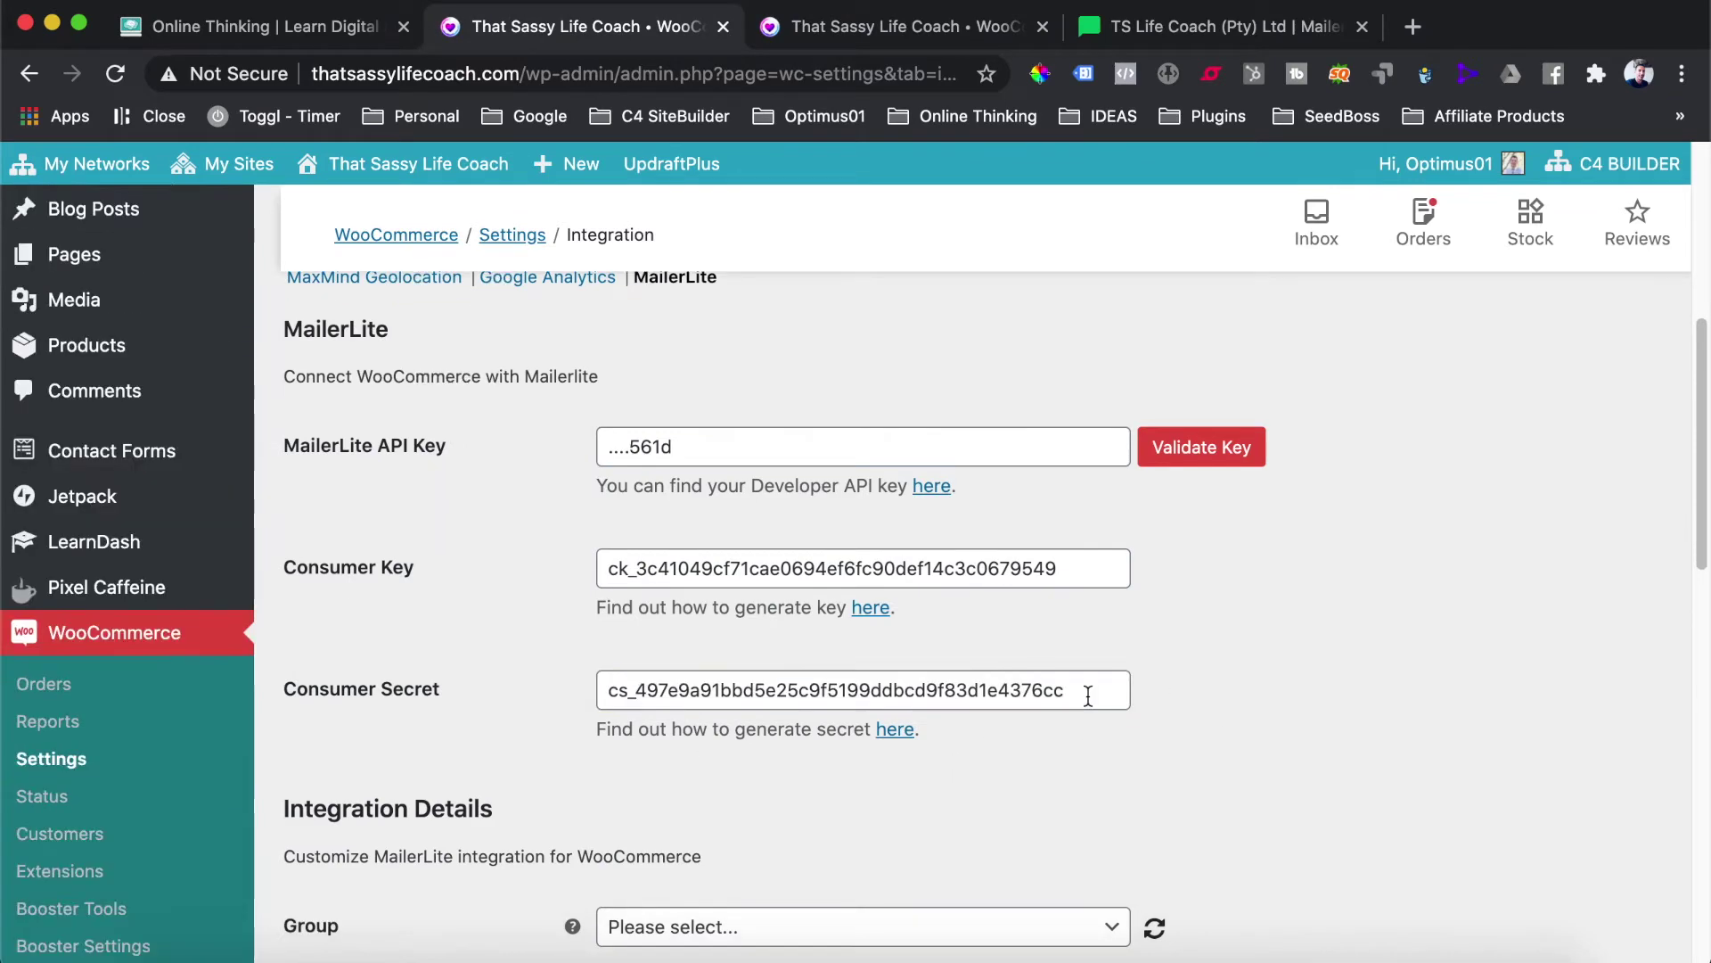
{"action": "scroll", "coordinate": [1088, 696], "scroll_direction": "down", "scroll_amount": 5}
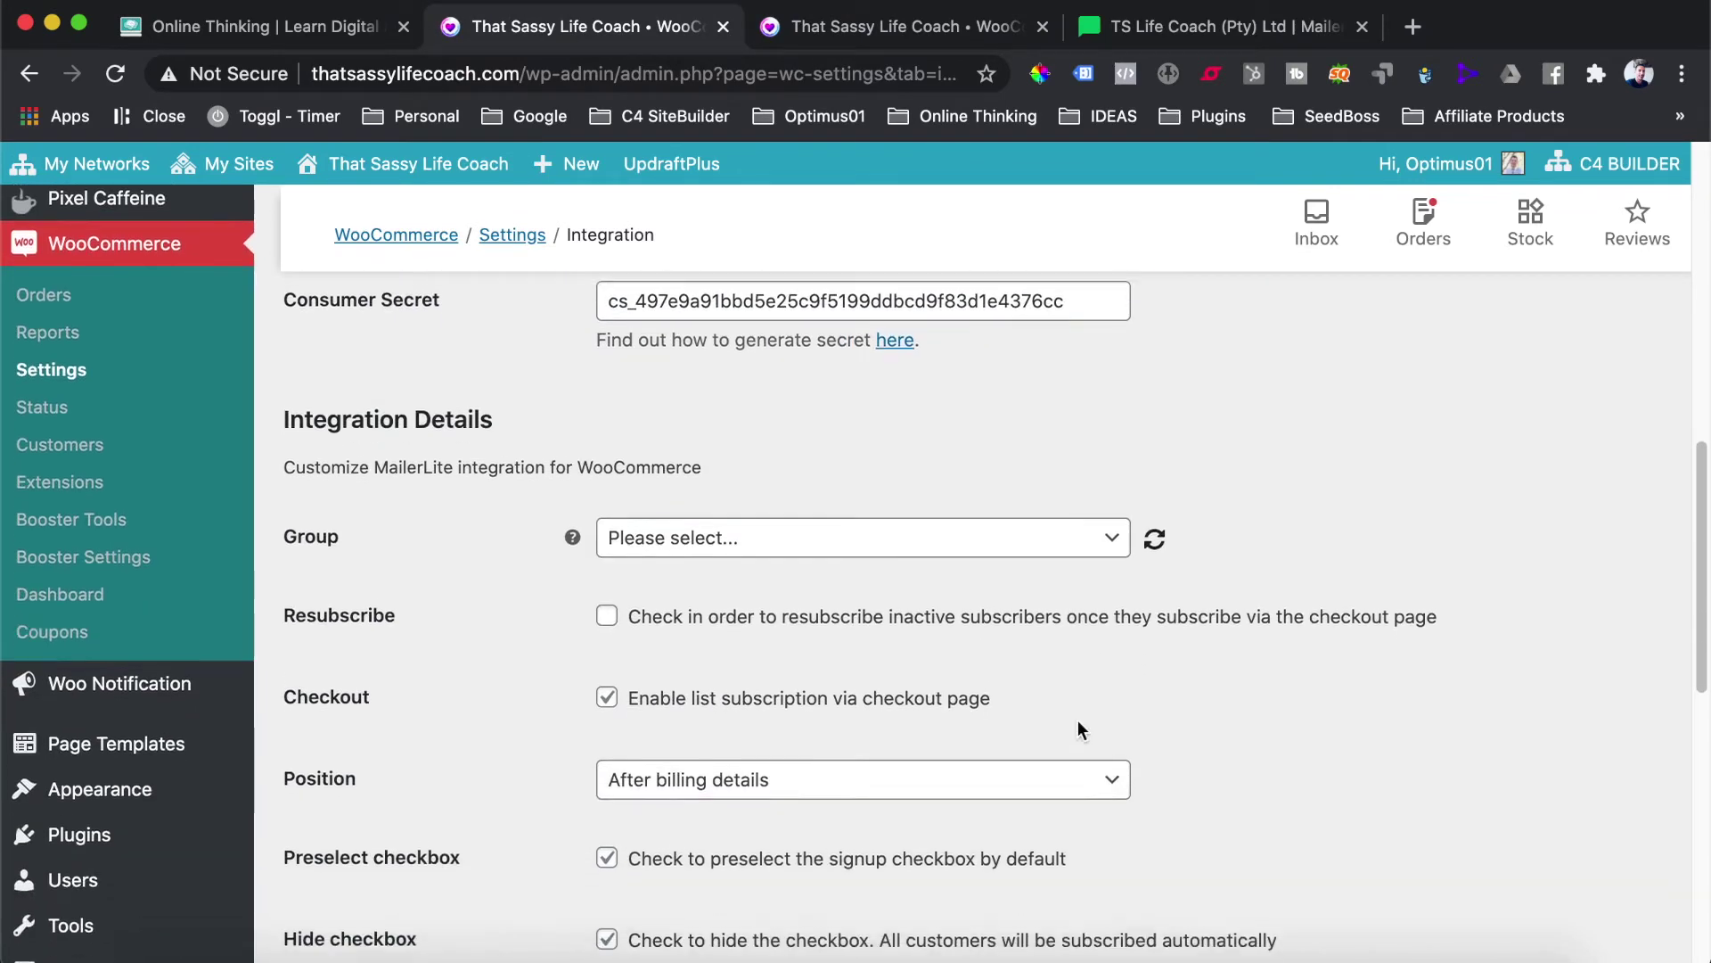
{"action": "scroll", "coordinate": [741, 537], "scroll_direction": "down", "scroll_amount": 1}
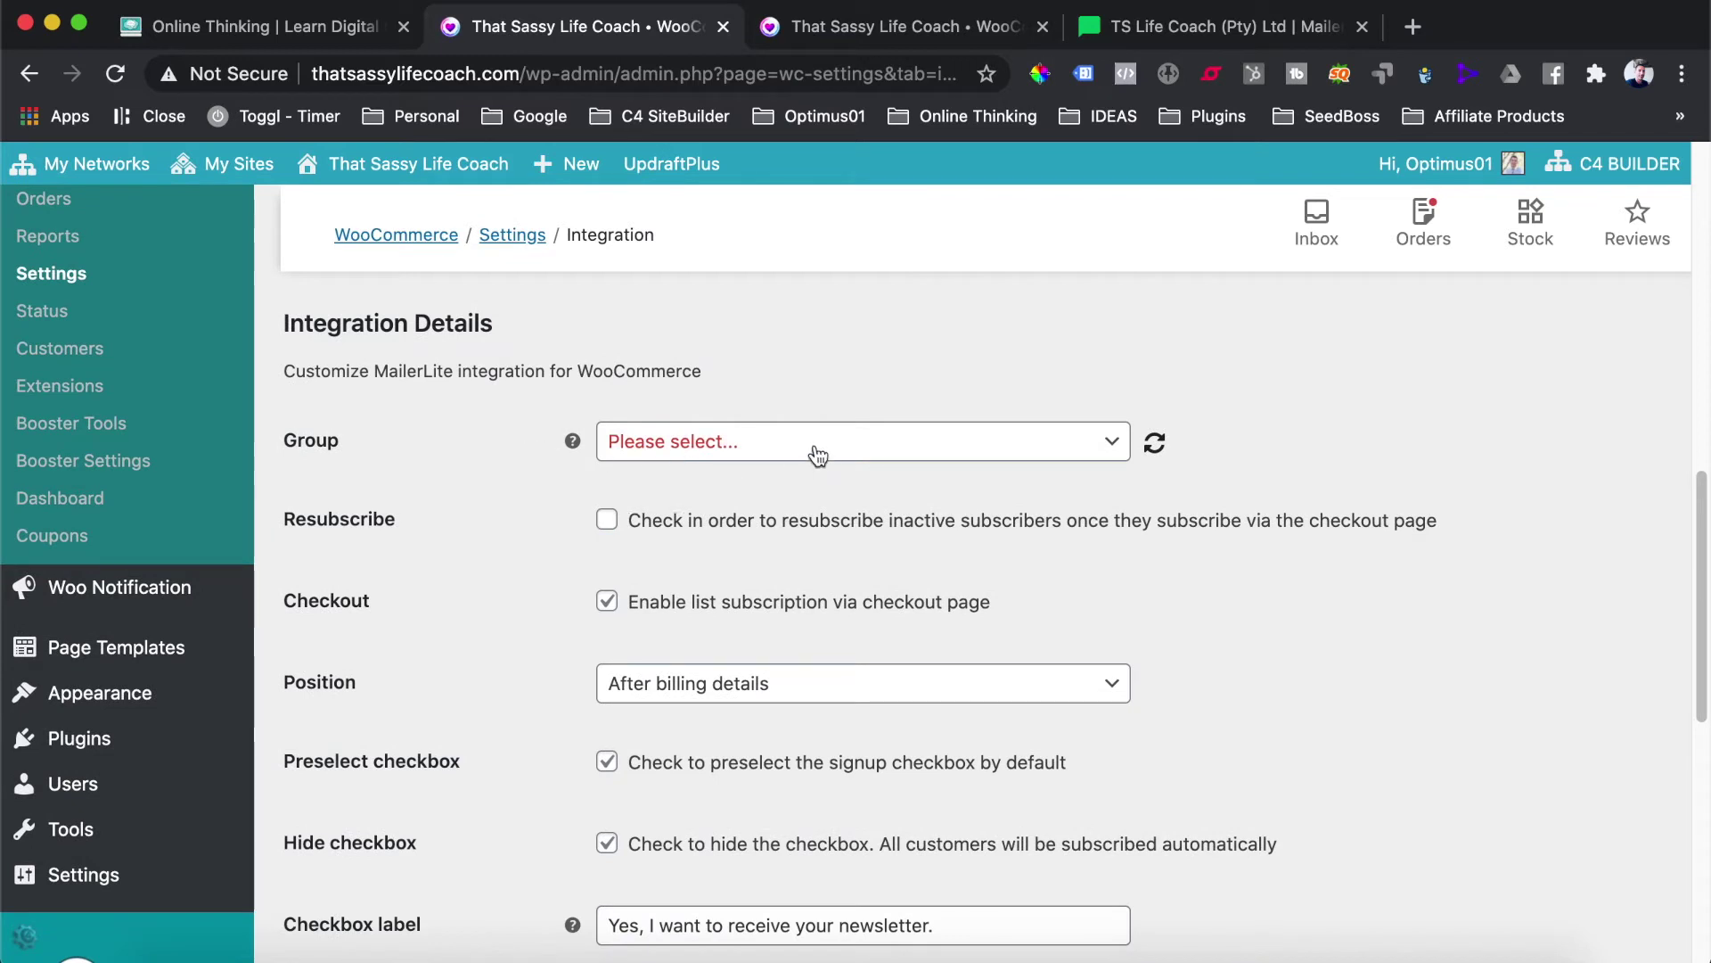
Step: Choose Online Au Pair Training from the Integration Details Group dropdown
{"action": "left_click", "coordinate": [861, 441]}
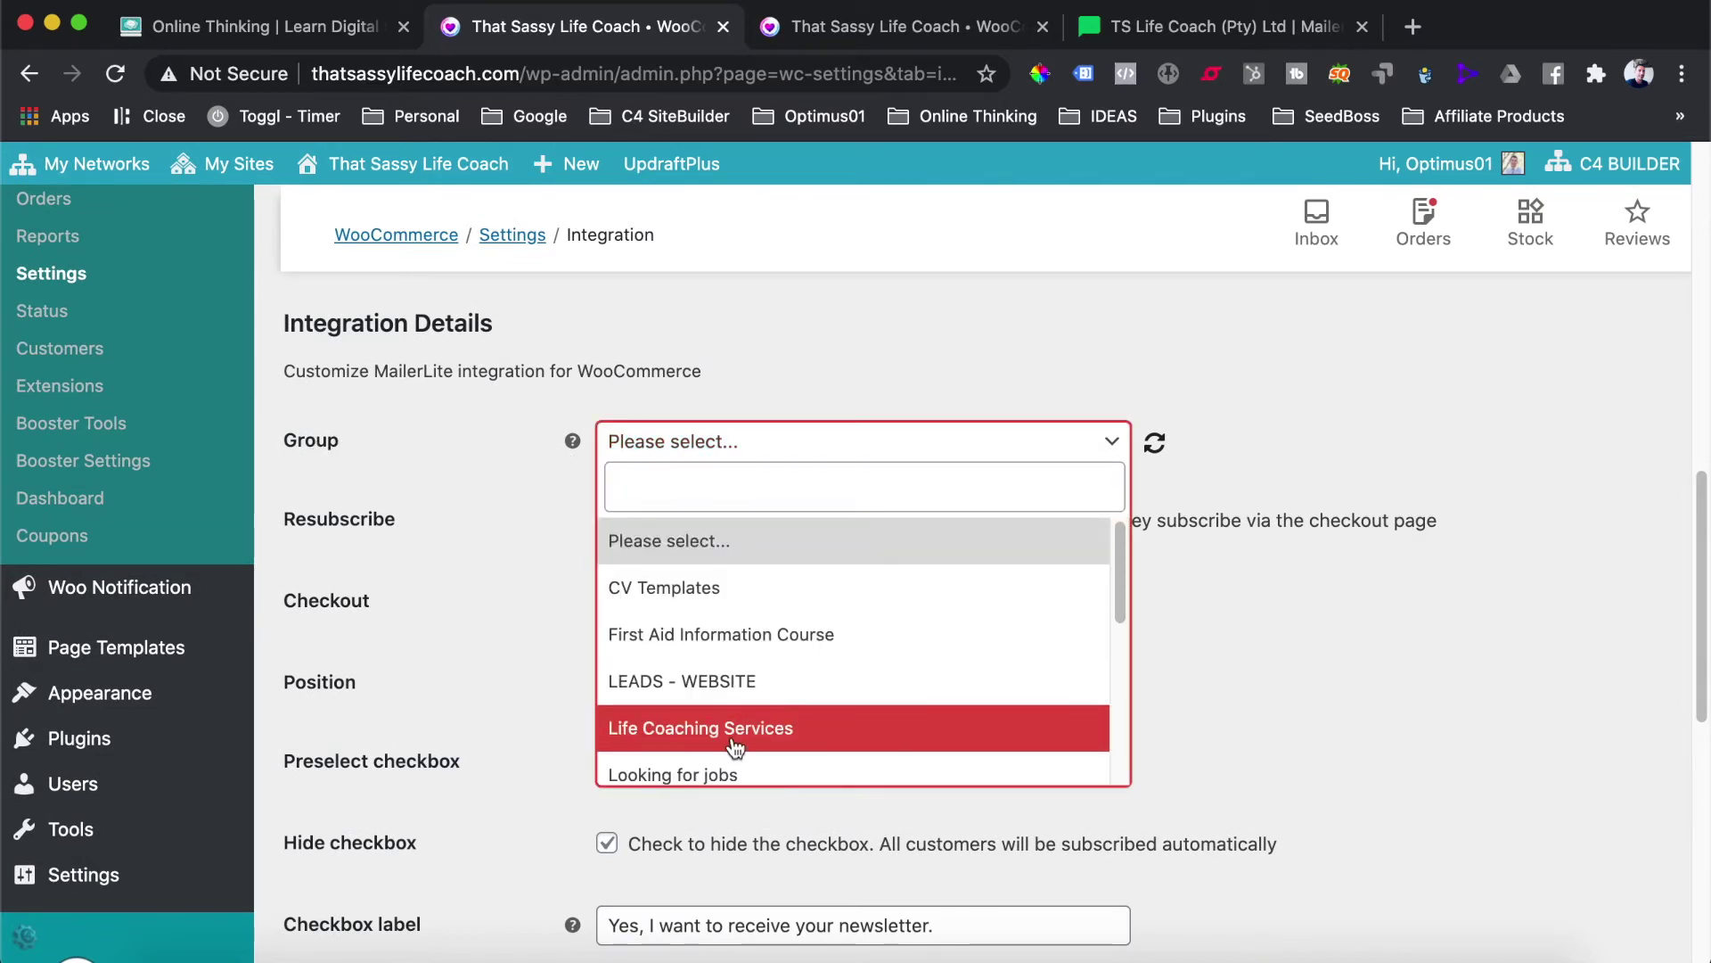
{"action": "scroll", "coordinate": [734, 597], "scroll_direction": "down", "scroll_amount": 2}
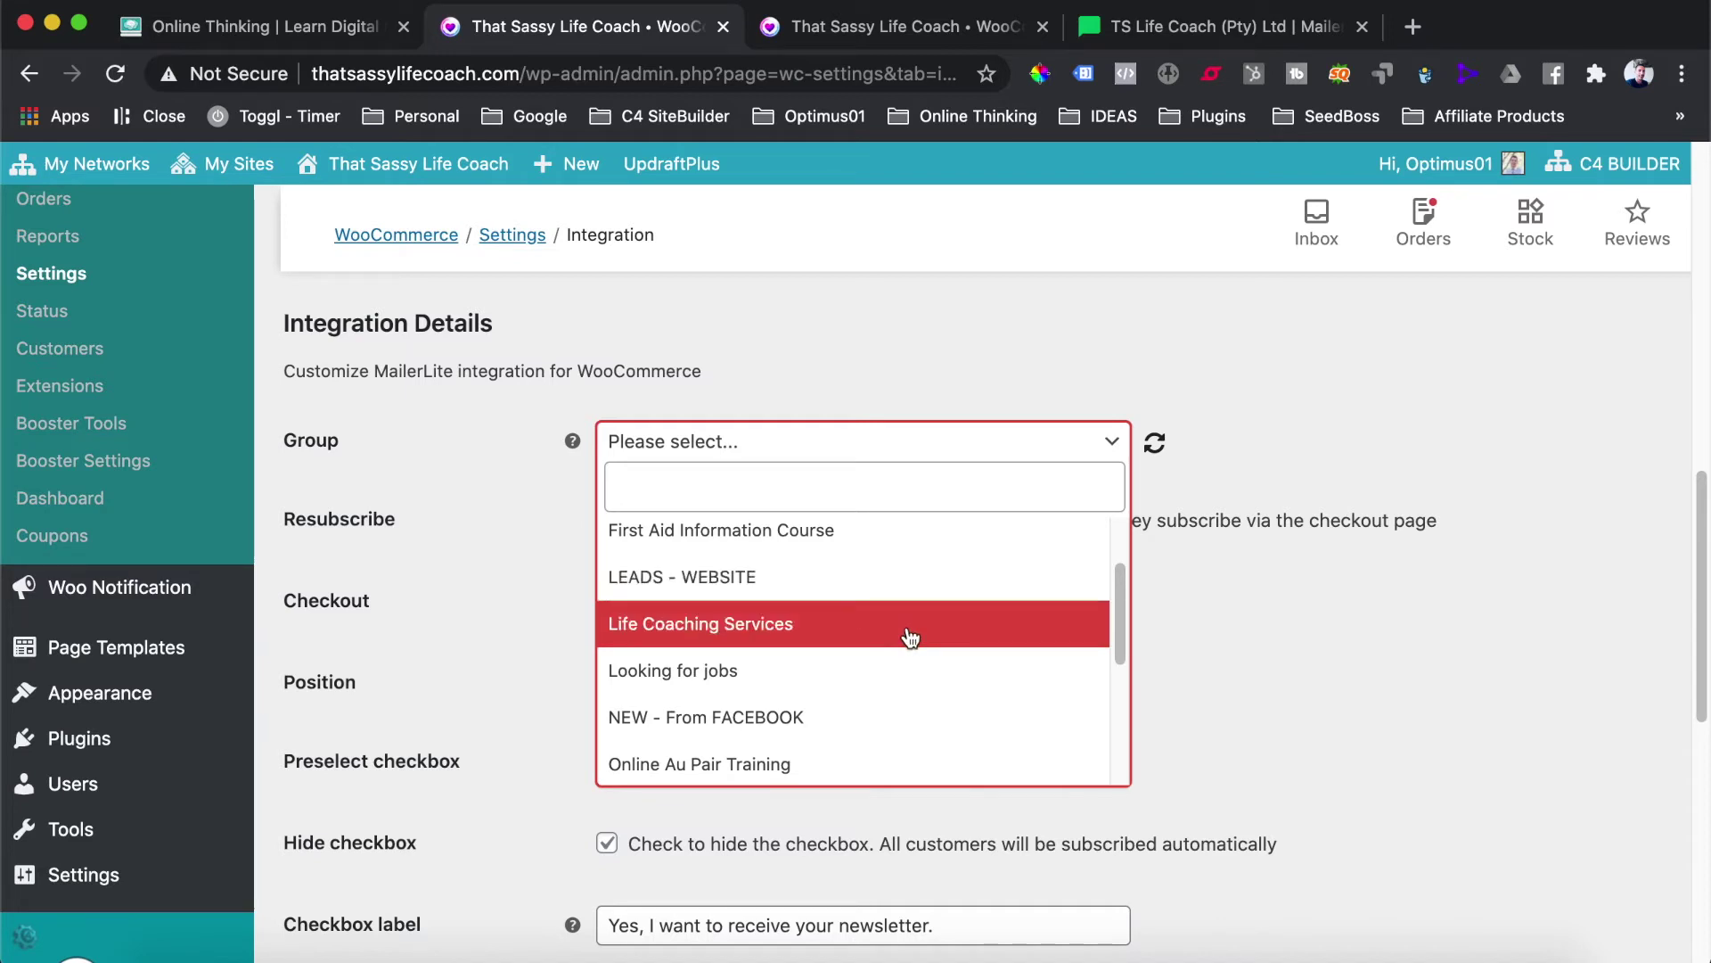
{"action": "scroll", "coordinate": [909, 635], "scroll_direction": "down", "scroll_amount": 5}
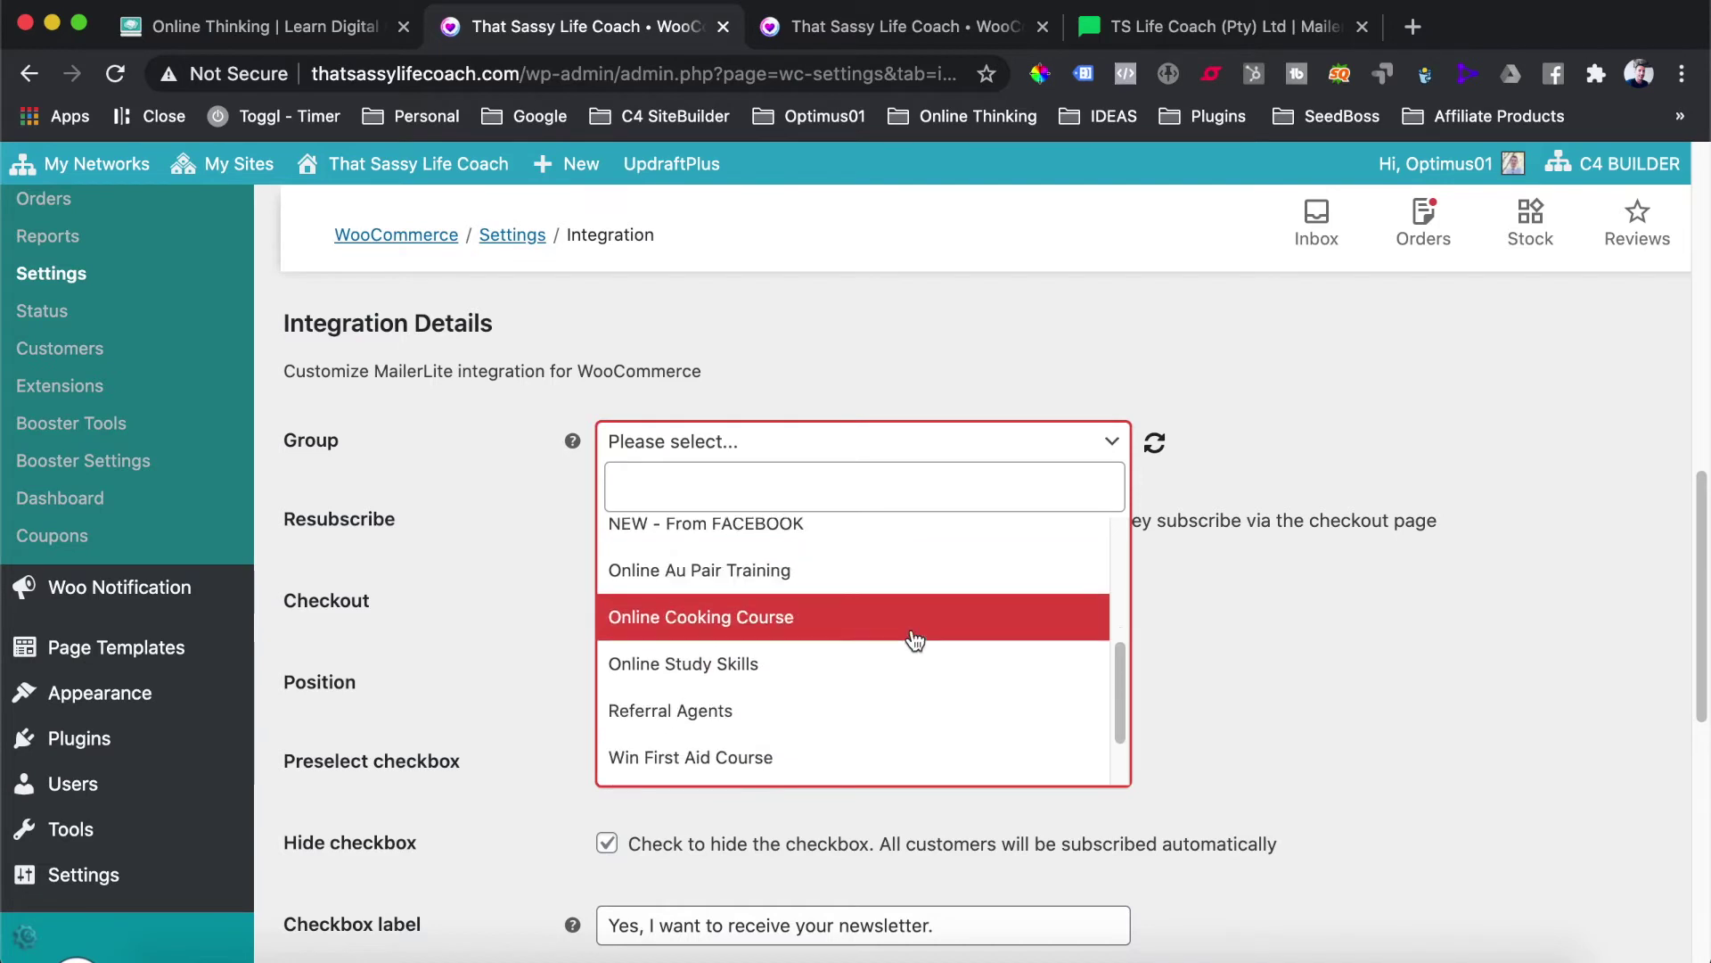
{"action": "scroll", "coordinate": [861, 681], "scroll_direction": "up", "scroll_amount": 4}
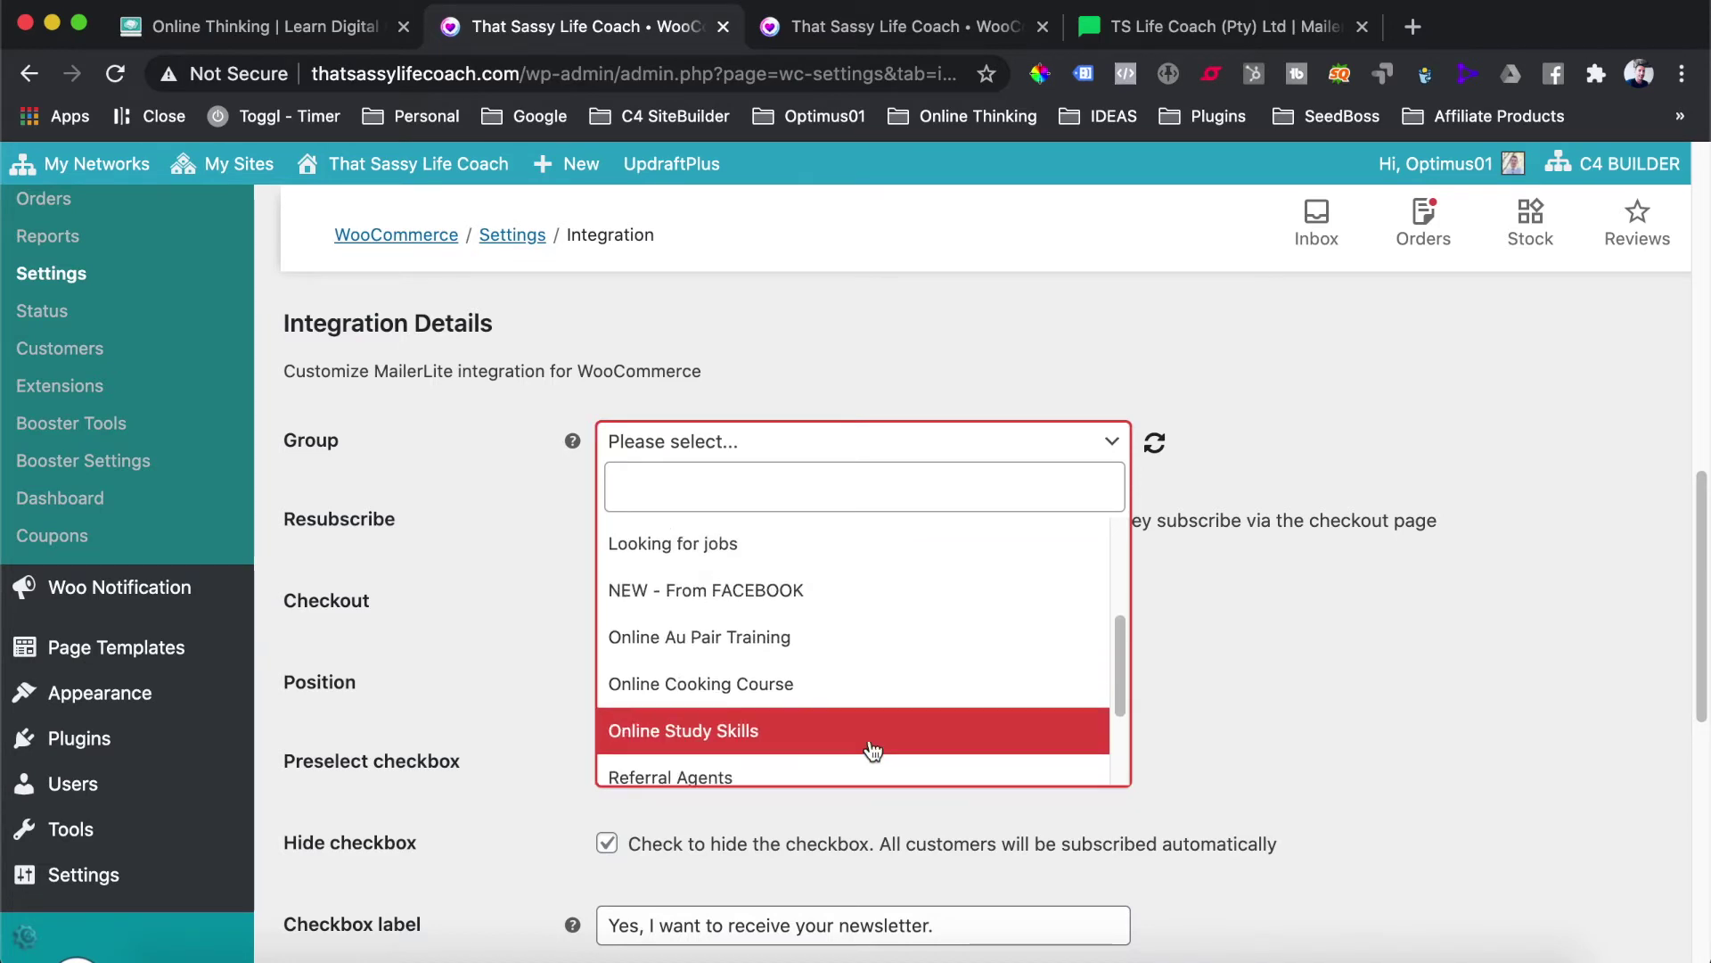
{"action": "left_click", "coordinate": [780, 681]}
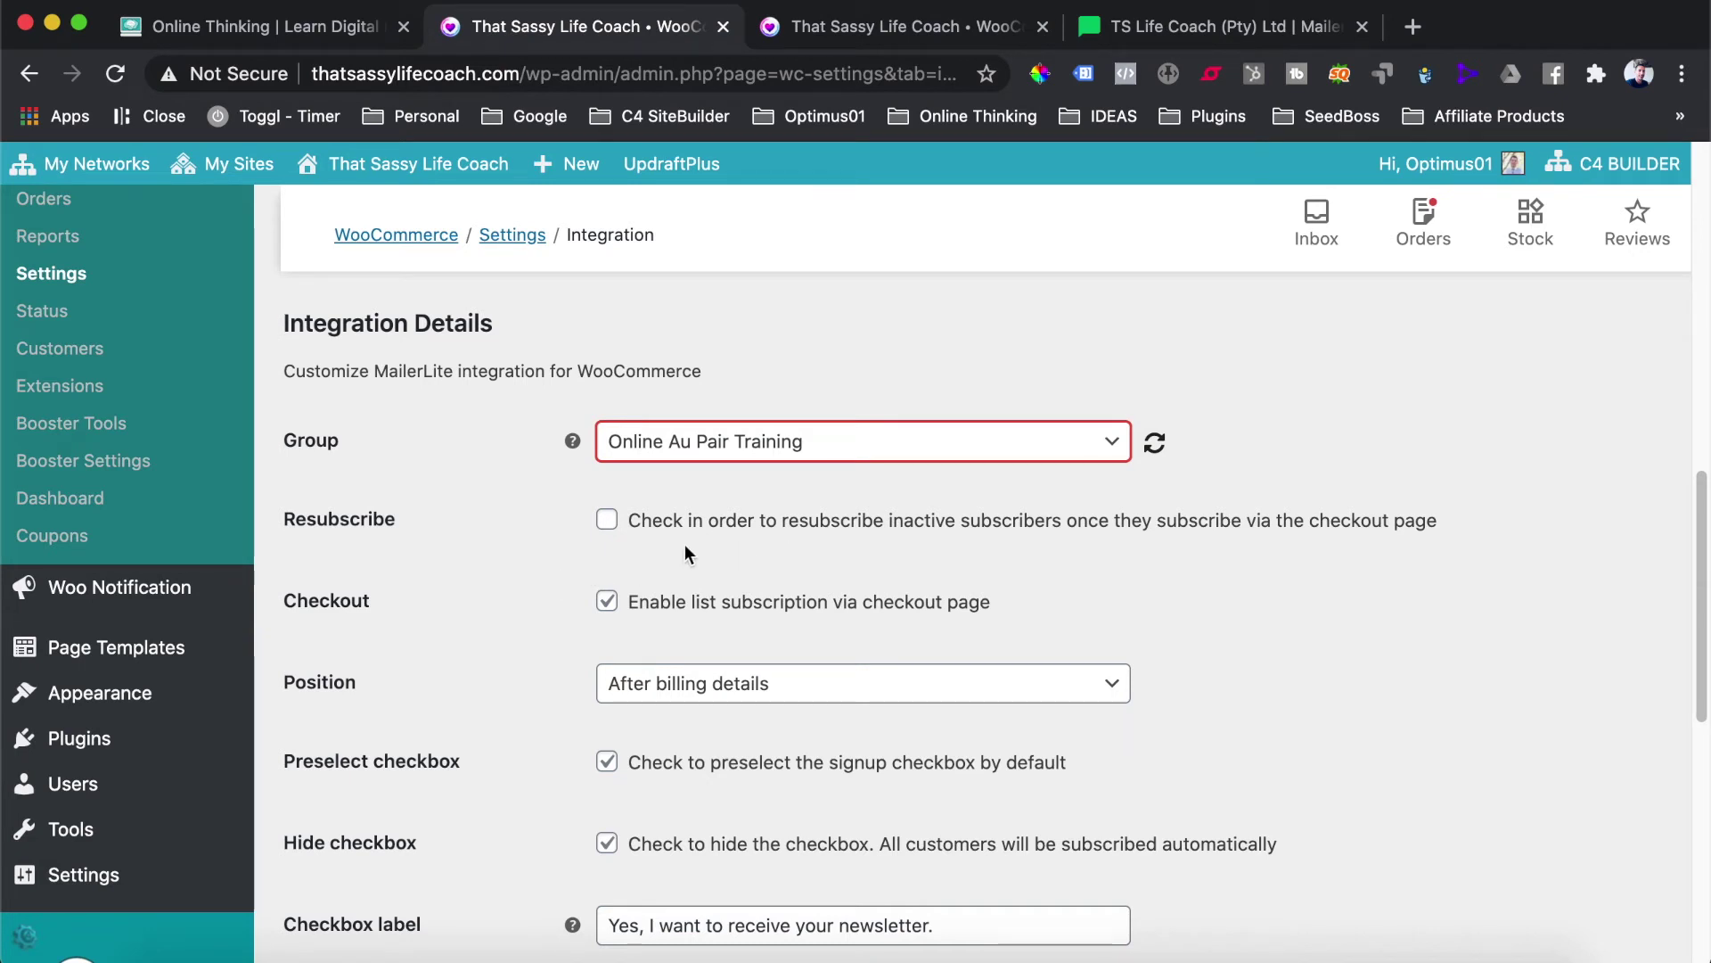
{"action": "scroll", "coordinate": [697, 546], "scroll_direction": "down", "scroll_amount": 2}
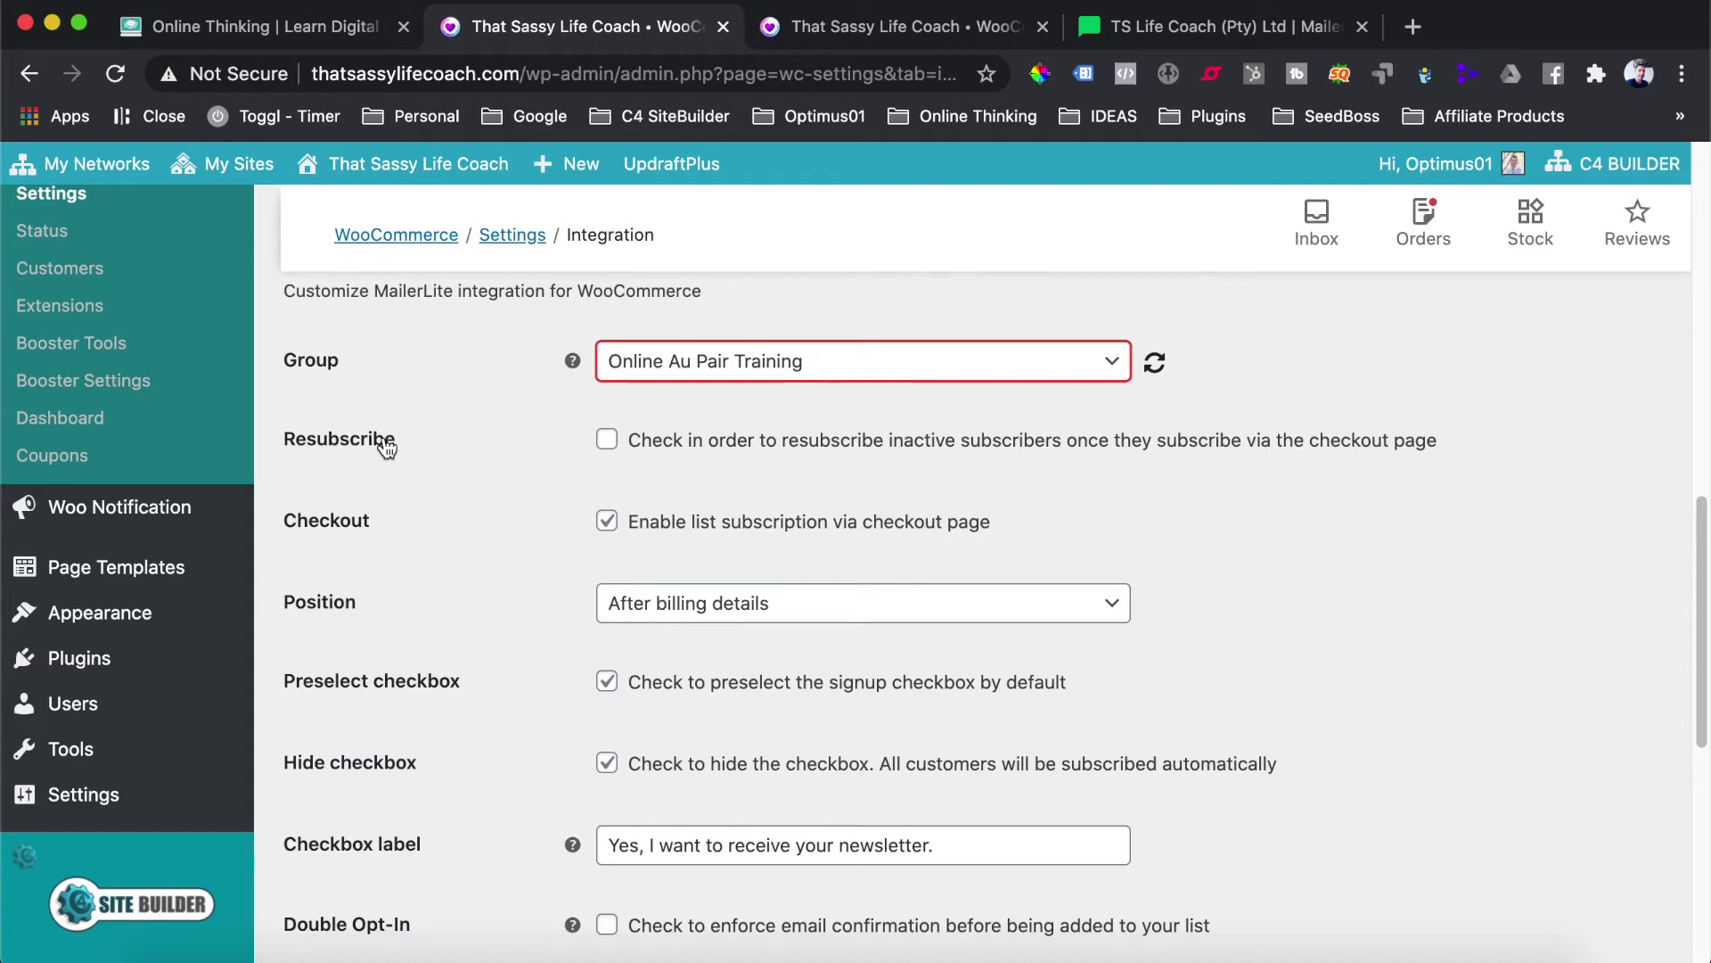
Step: Tick Resubscribe for inactive subscribers and review the remaining options down to Save changes
{"action": "left_click", "coordinate": [606, 440]}
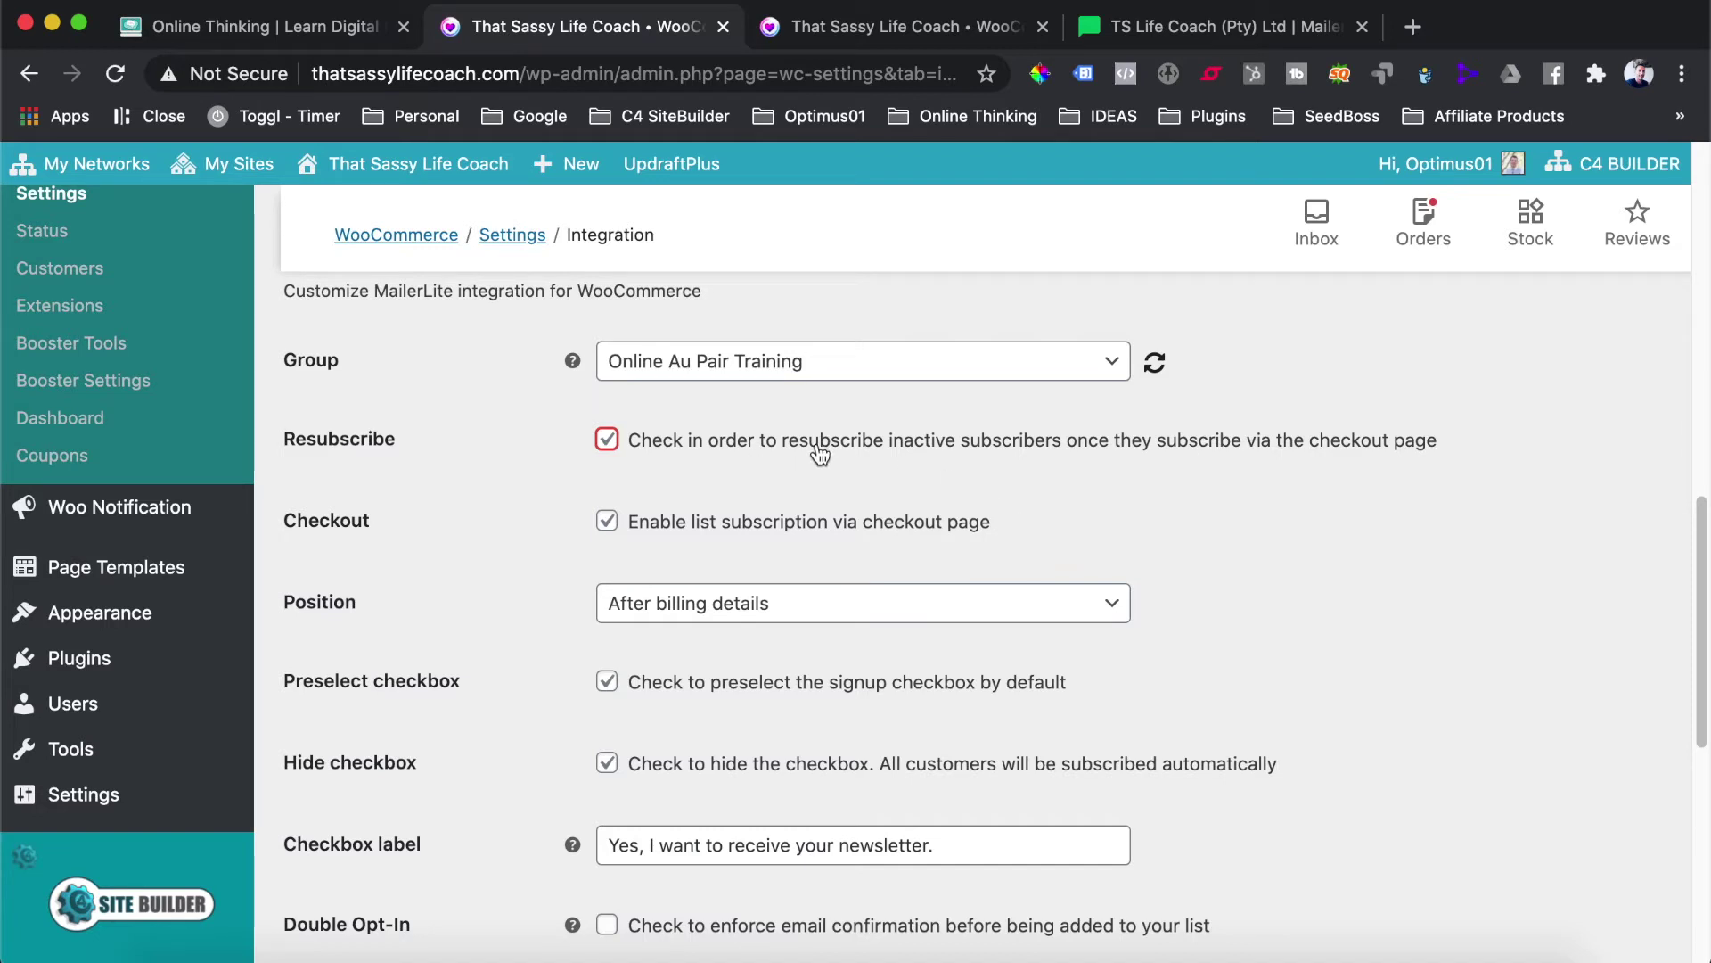
{"action": "scroll", "coordinate": [538, 490], "scroll_direction": "down", "scroll_amount": 5}
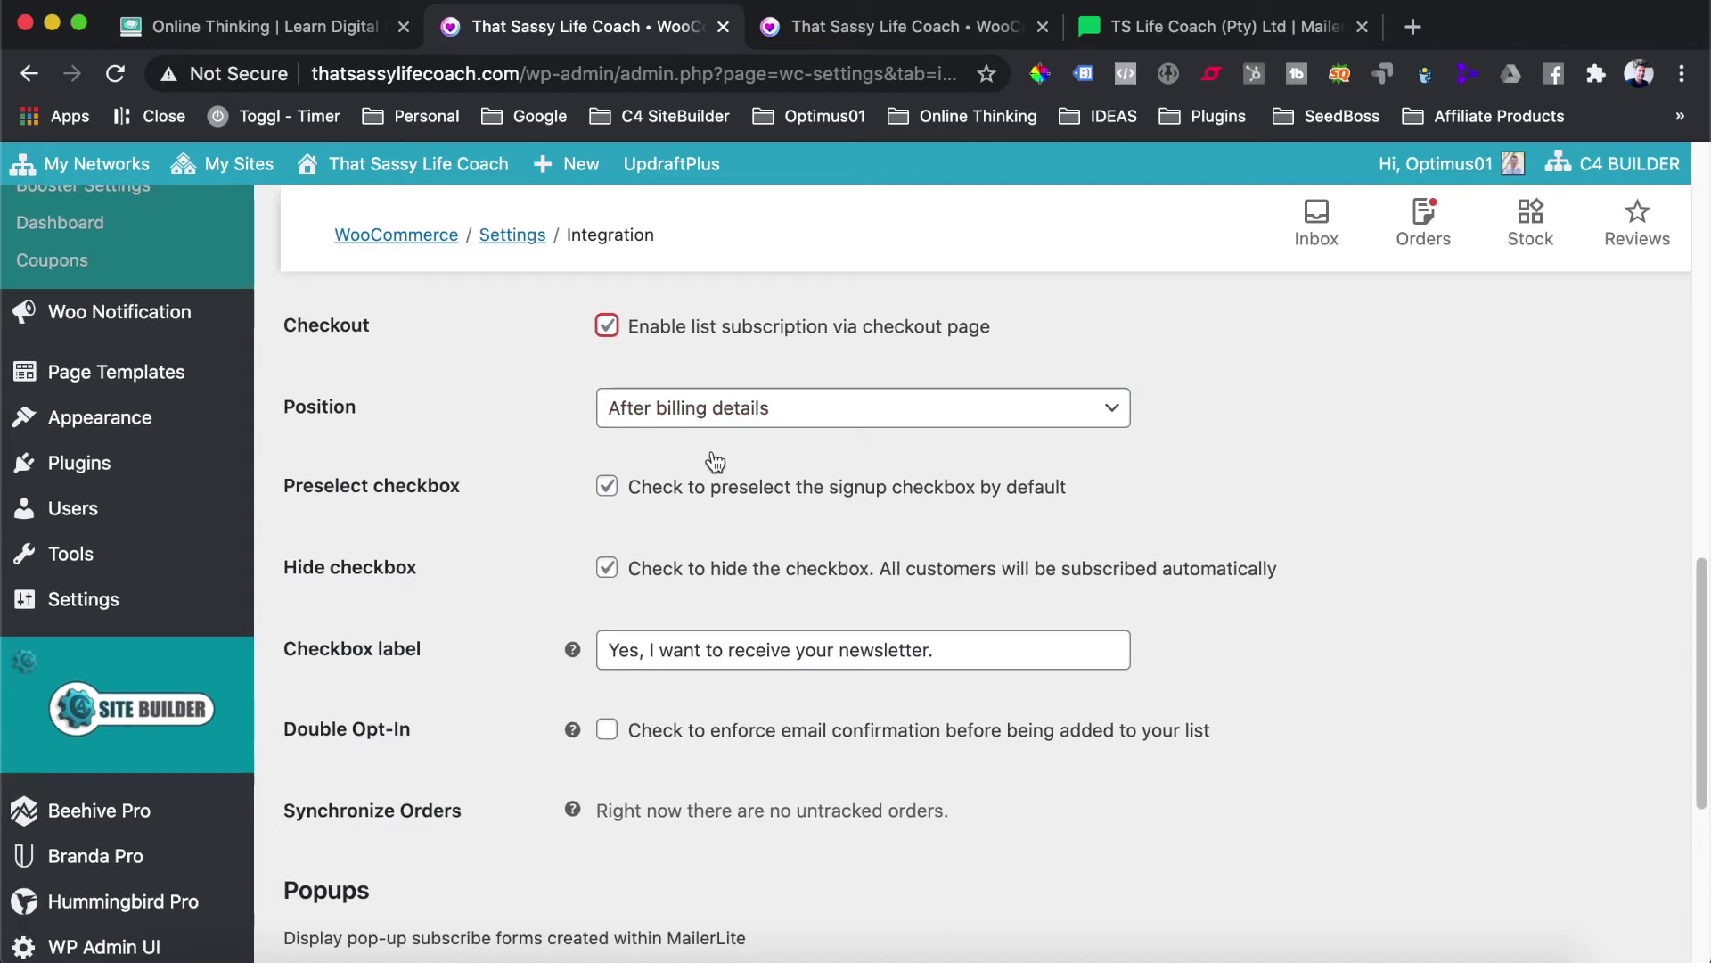
{"action": "scroll", "coordinate": [695, 472], "scroll_direction": "up", "scroll_amount": 2}
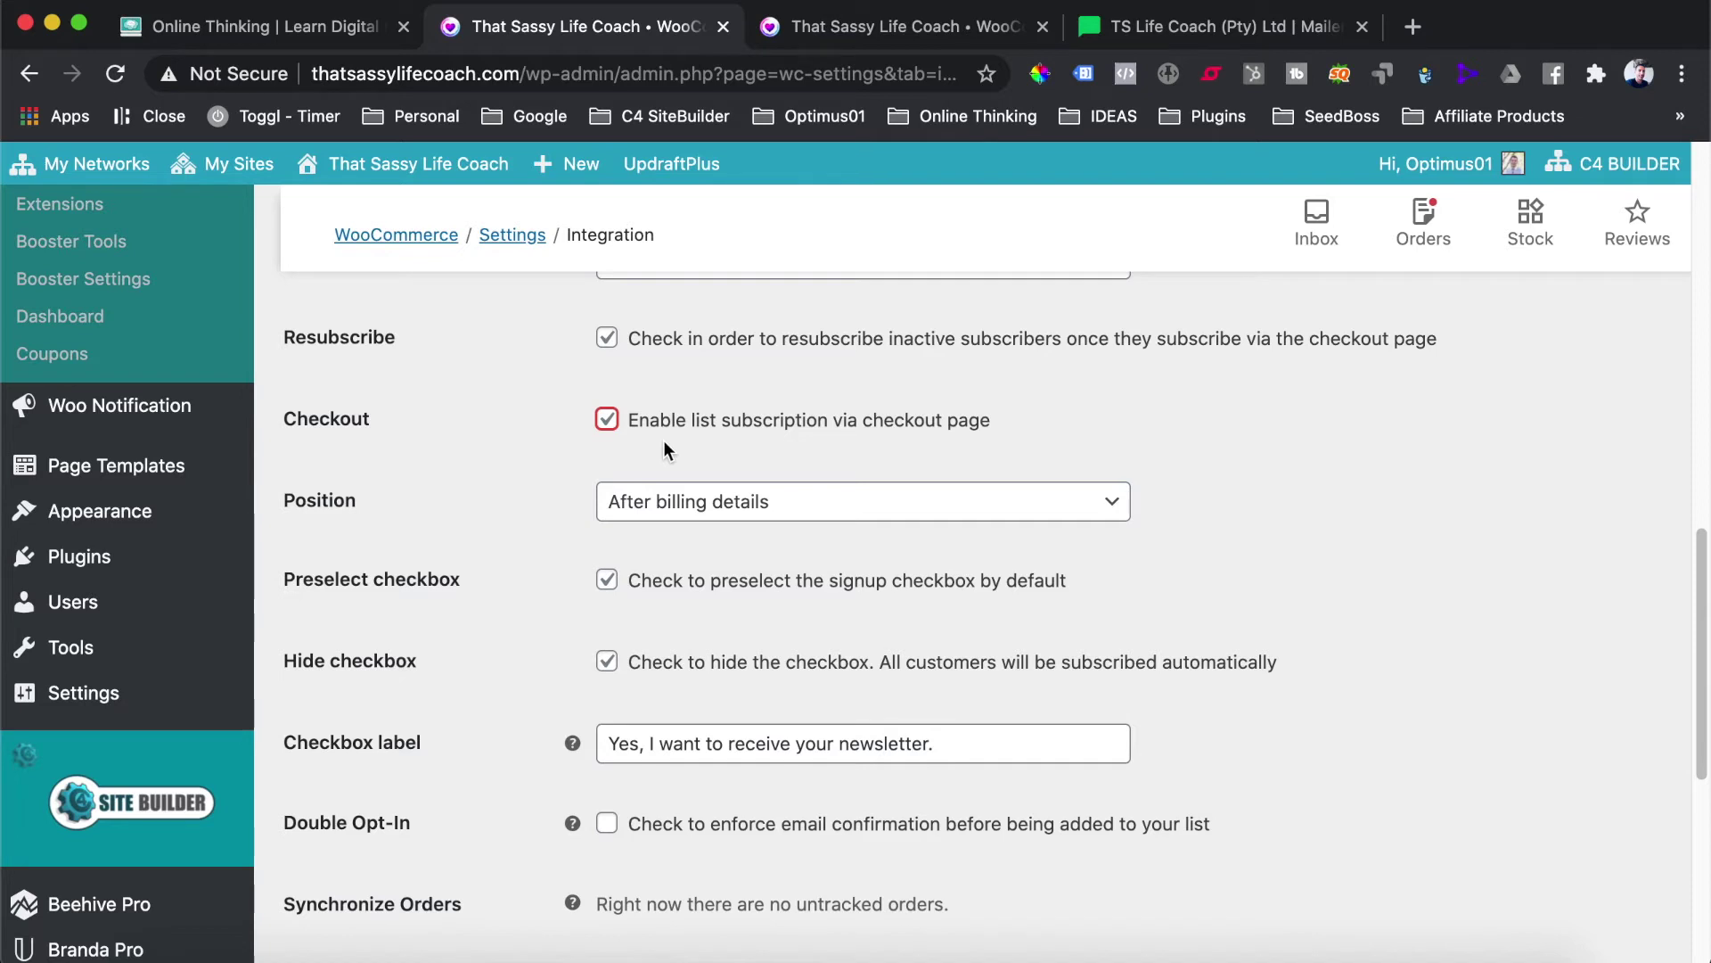
{"action": "scroll", "coordinate": [624, 481], "scroll_direction": "down", "scroll_amount": 3}
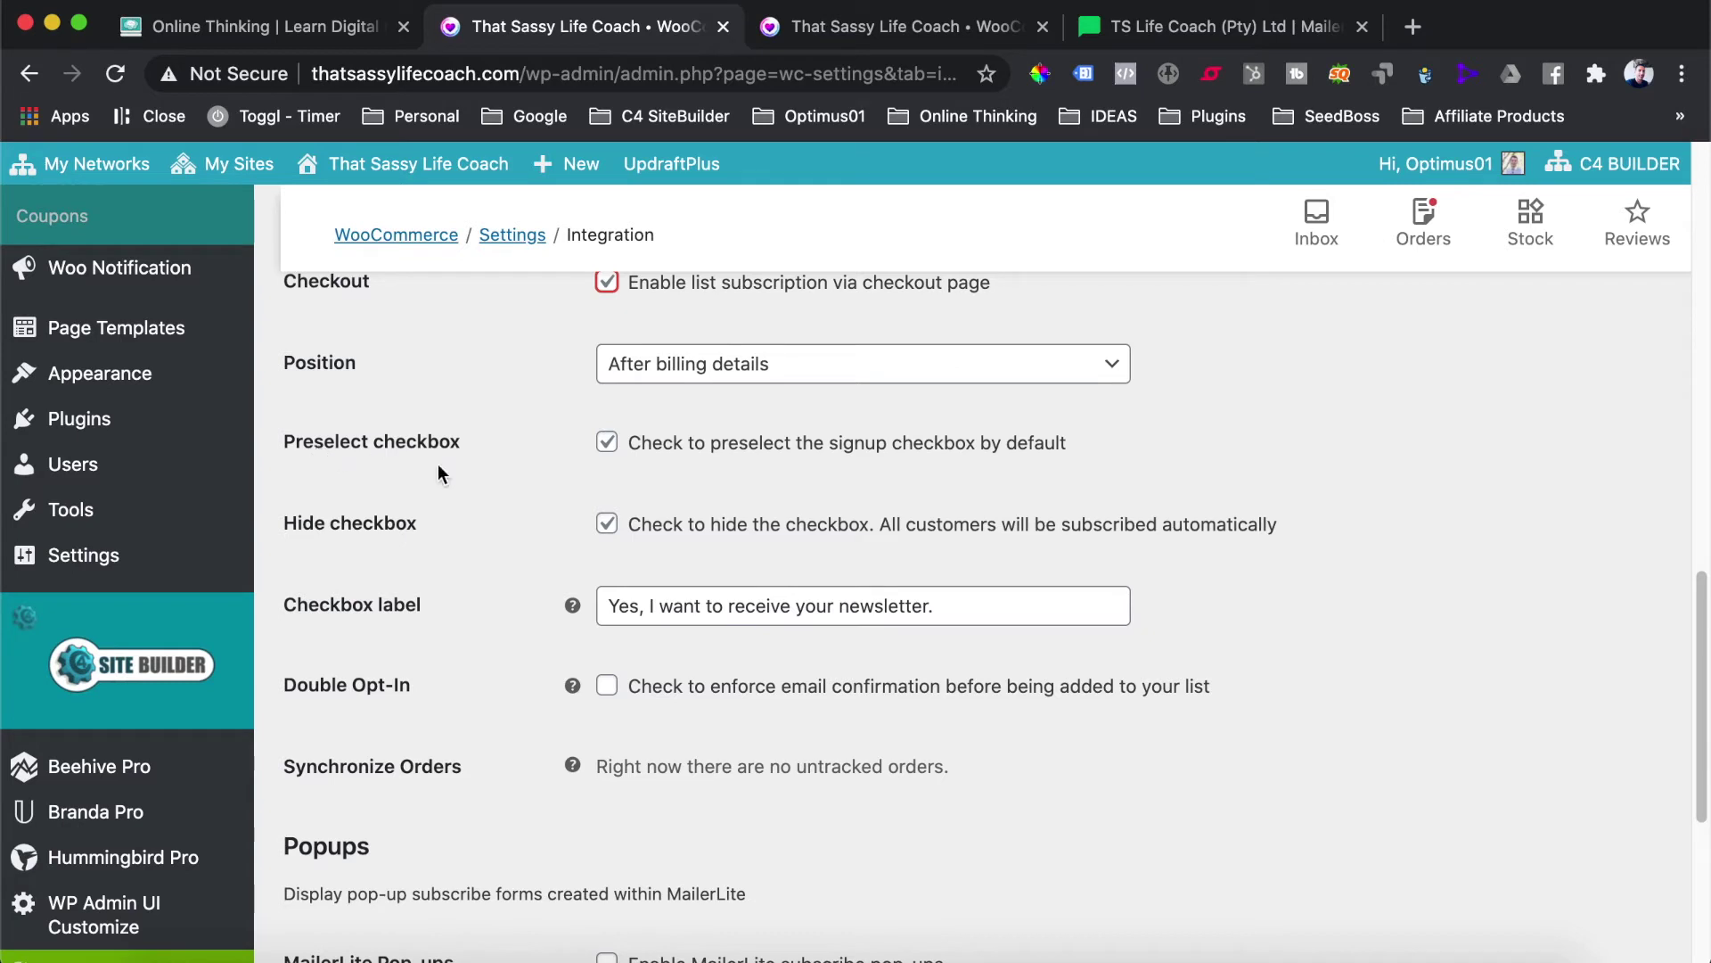
{"action": "scroll", "coordinate": [312, 486], "scroll_direction": "down", "scroll_amount": 3}
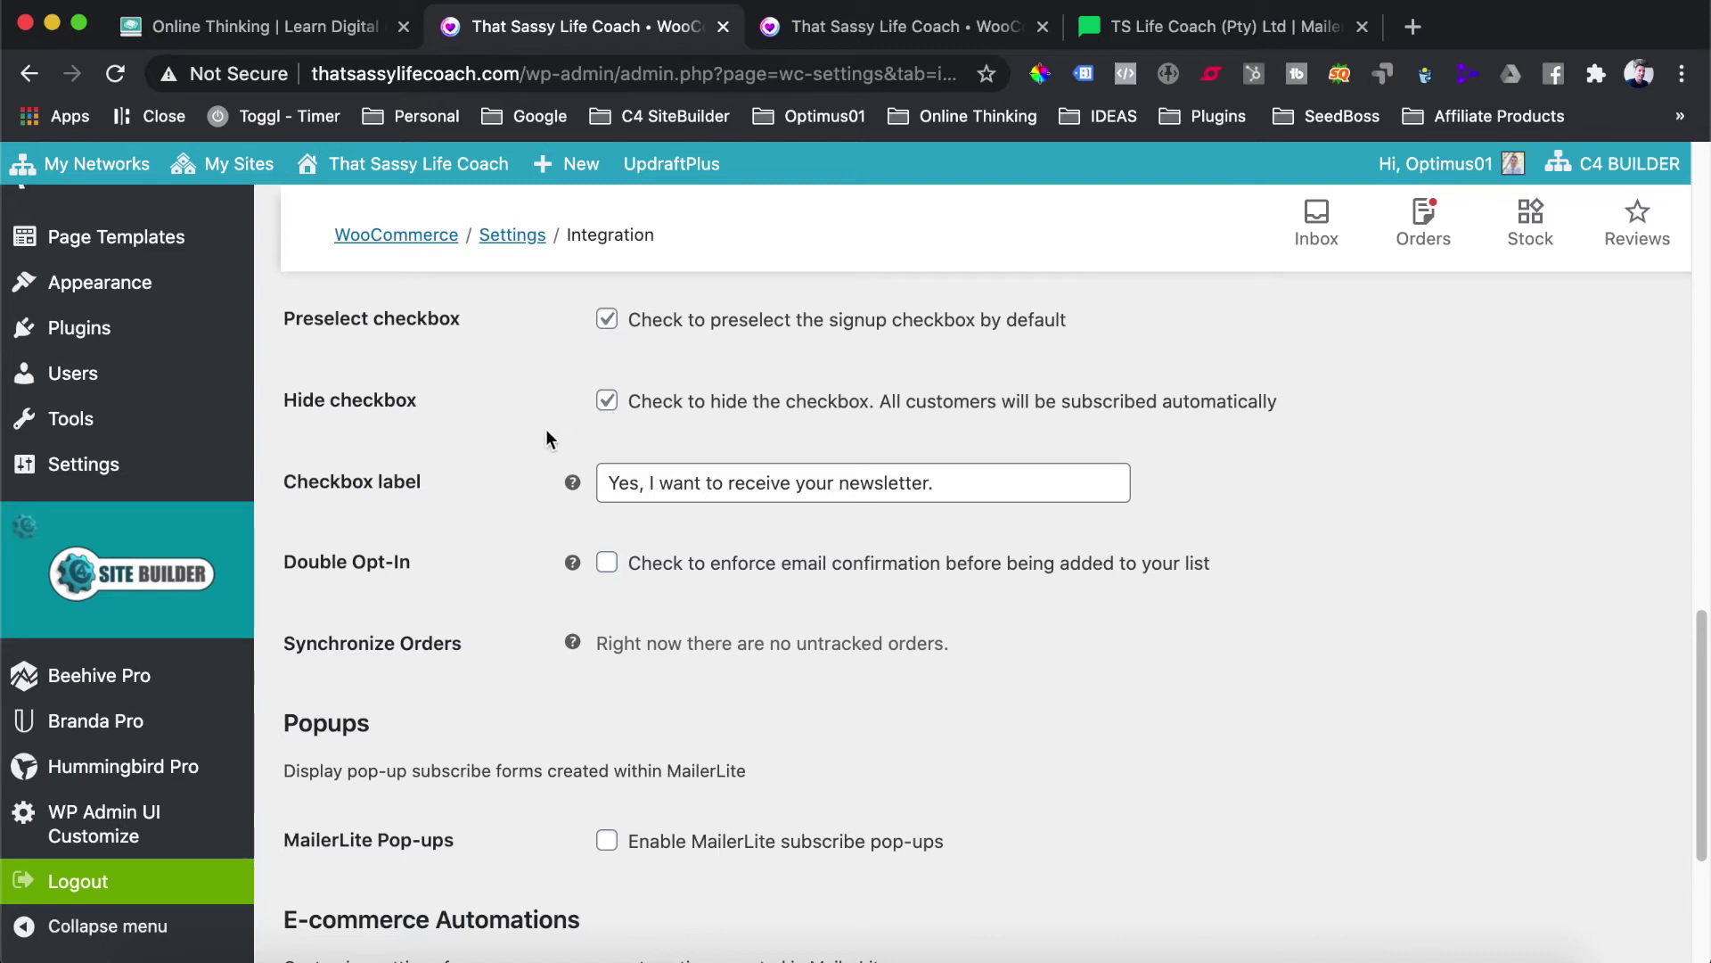
{"action": "scroll", "coordinate": [570, 431], "scroll_direction": "down", "scroll_amount": 5}
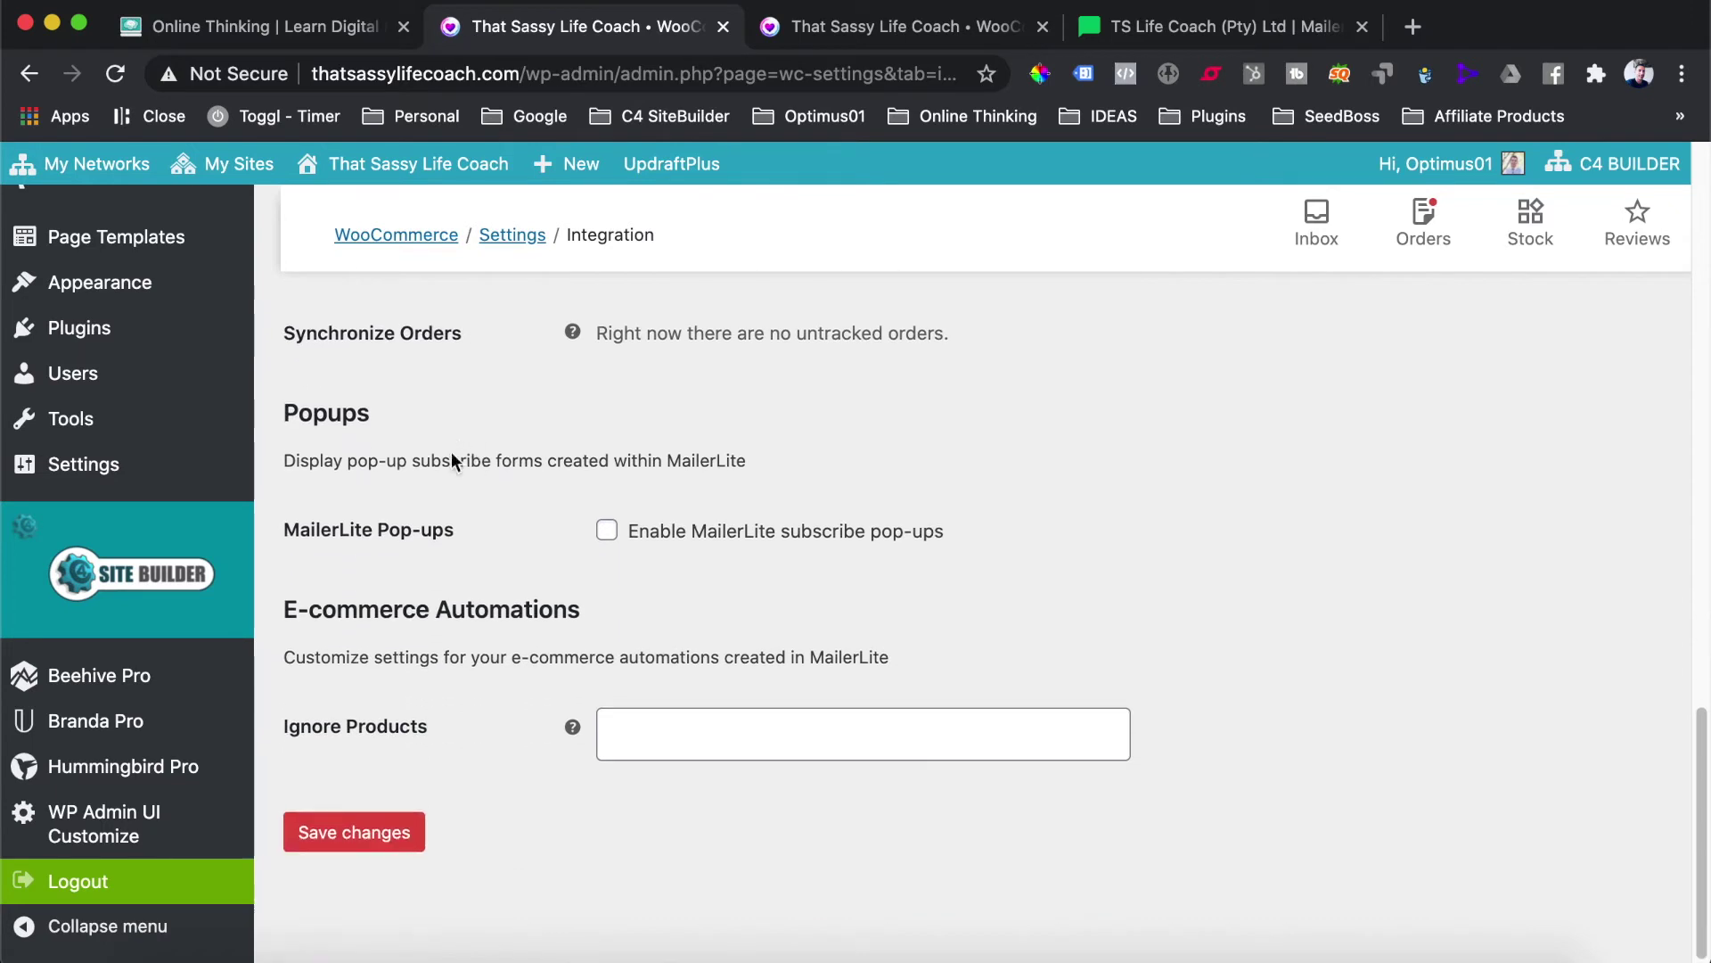
{"action": "scroll", "coordinate": [439, 446], "scroll_direction": "down", "scroll_amount": 1}
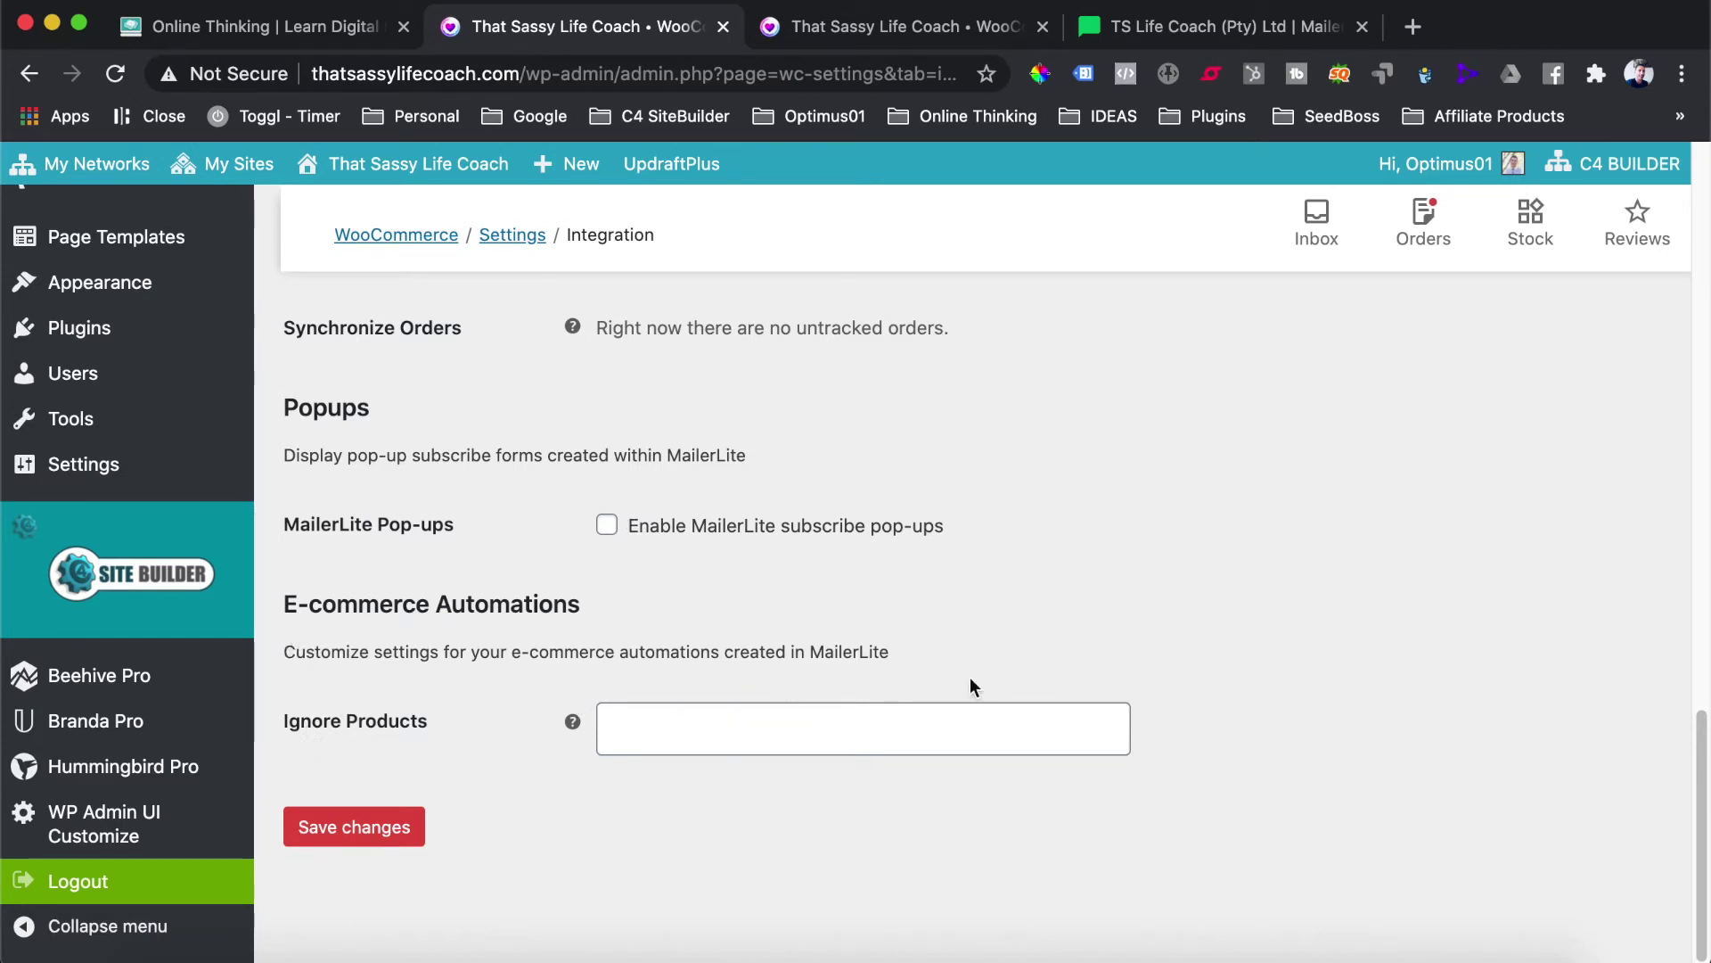
{"action": "scroll", "coordinate": [784, 553], "scroll_direction": "up", "scroll_amount": 3}
{"action": "scroll", "coordinate": [784, 554], "scroll_direction": "up", "scroll_amount": 10}
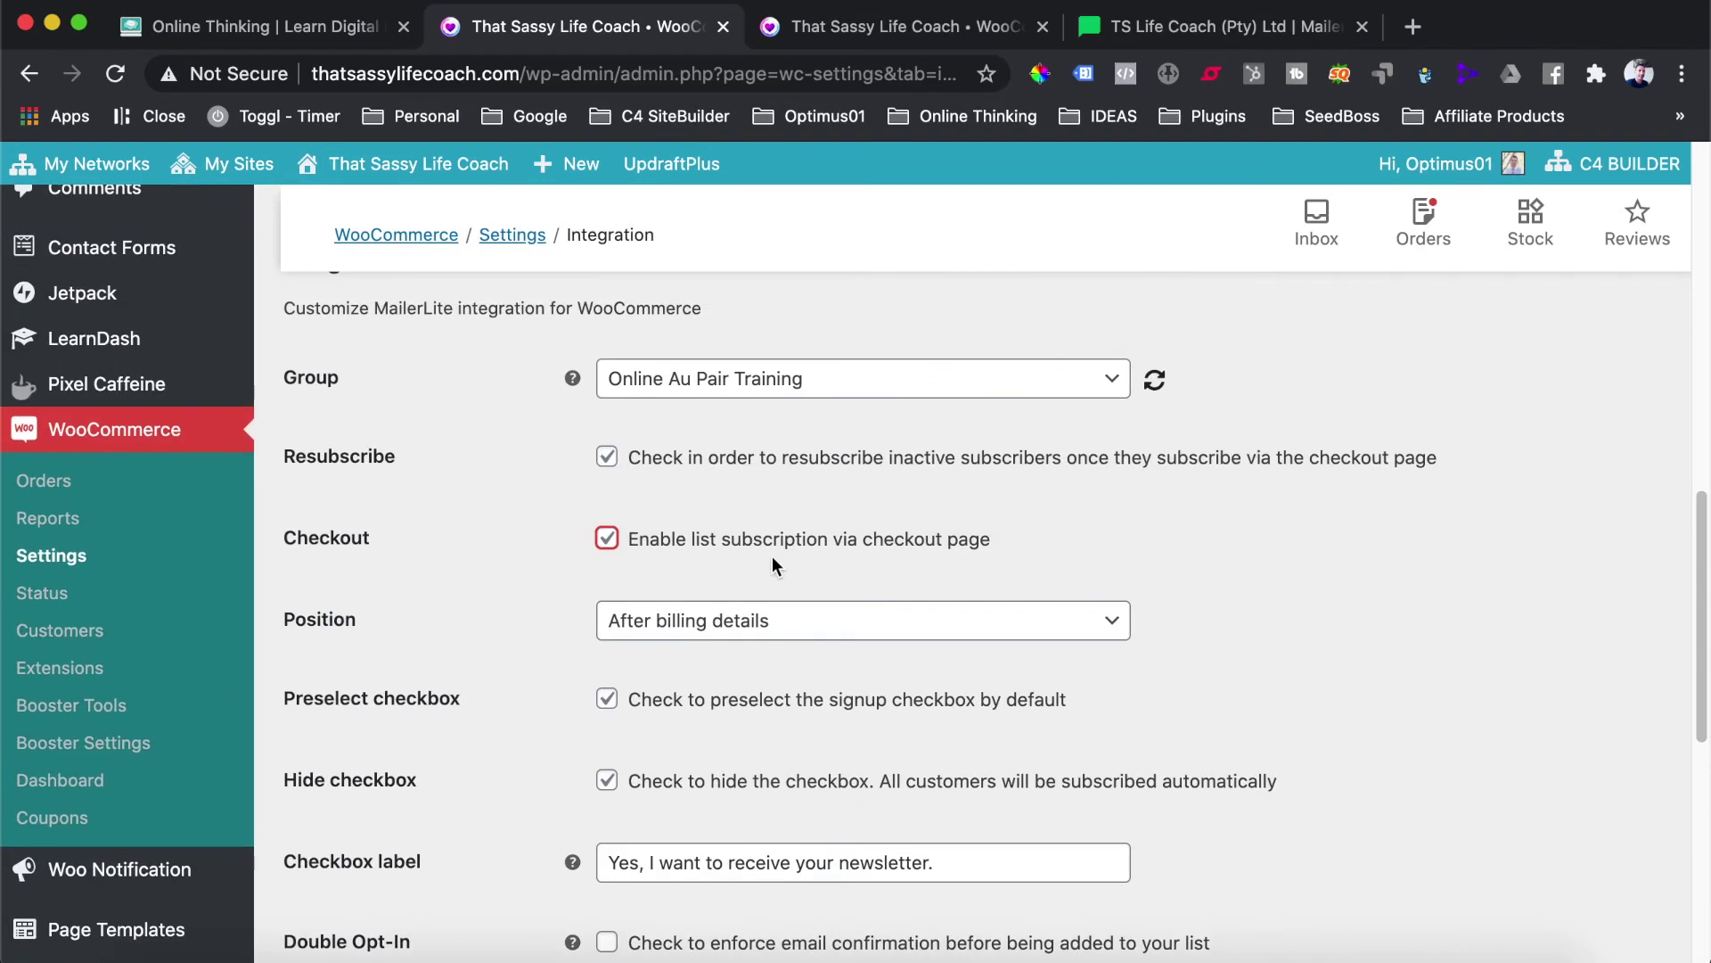
{"action": "scroll", "coordinate": [768, 554], "scroll_direction": "down", "scroll_amount": 13}
Step: Save the Integration > MailerLite settings and check the stored API and consumer keys
{"action": "left_click", "coordinate": [397, 822]}
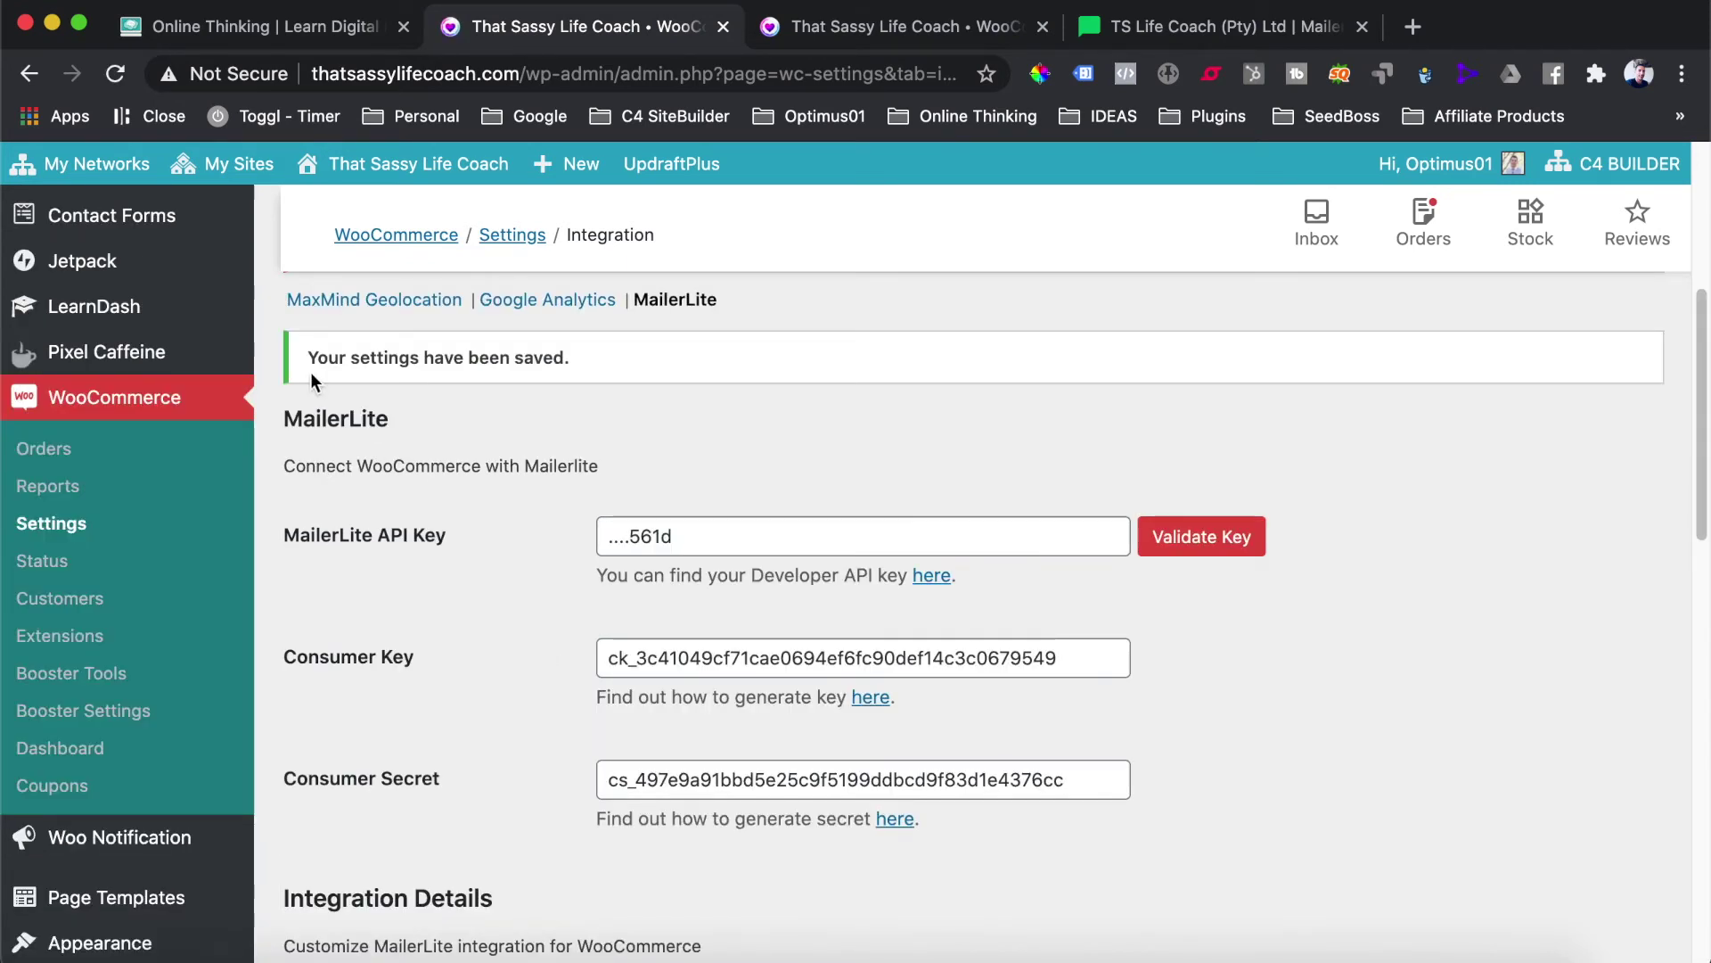
{"action": "scroll", "coordinate": [511, 615], "scroll_direction": "down", "scroll_amount": 5}
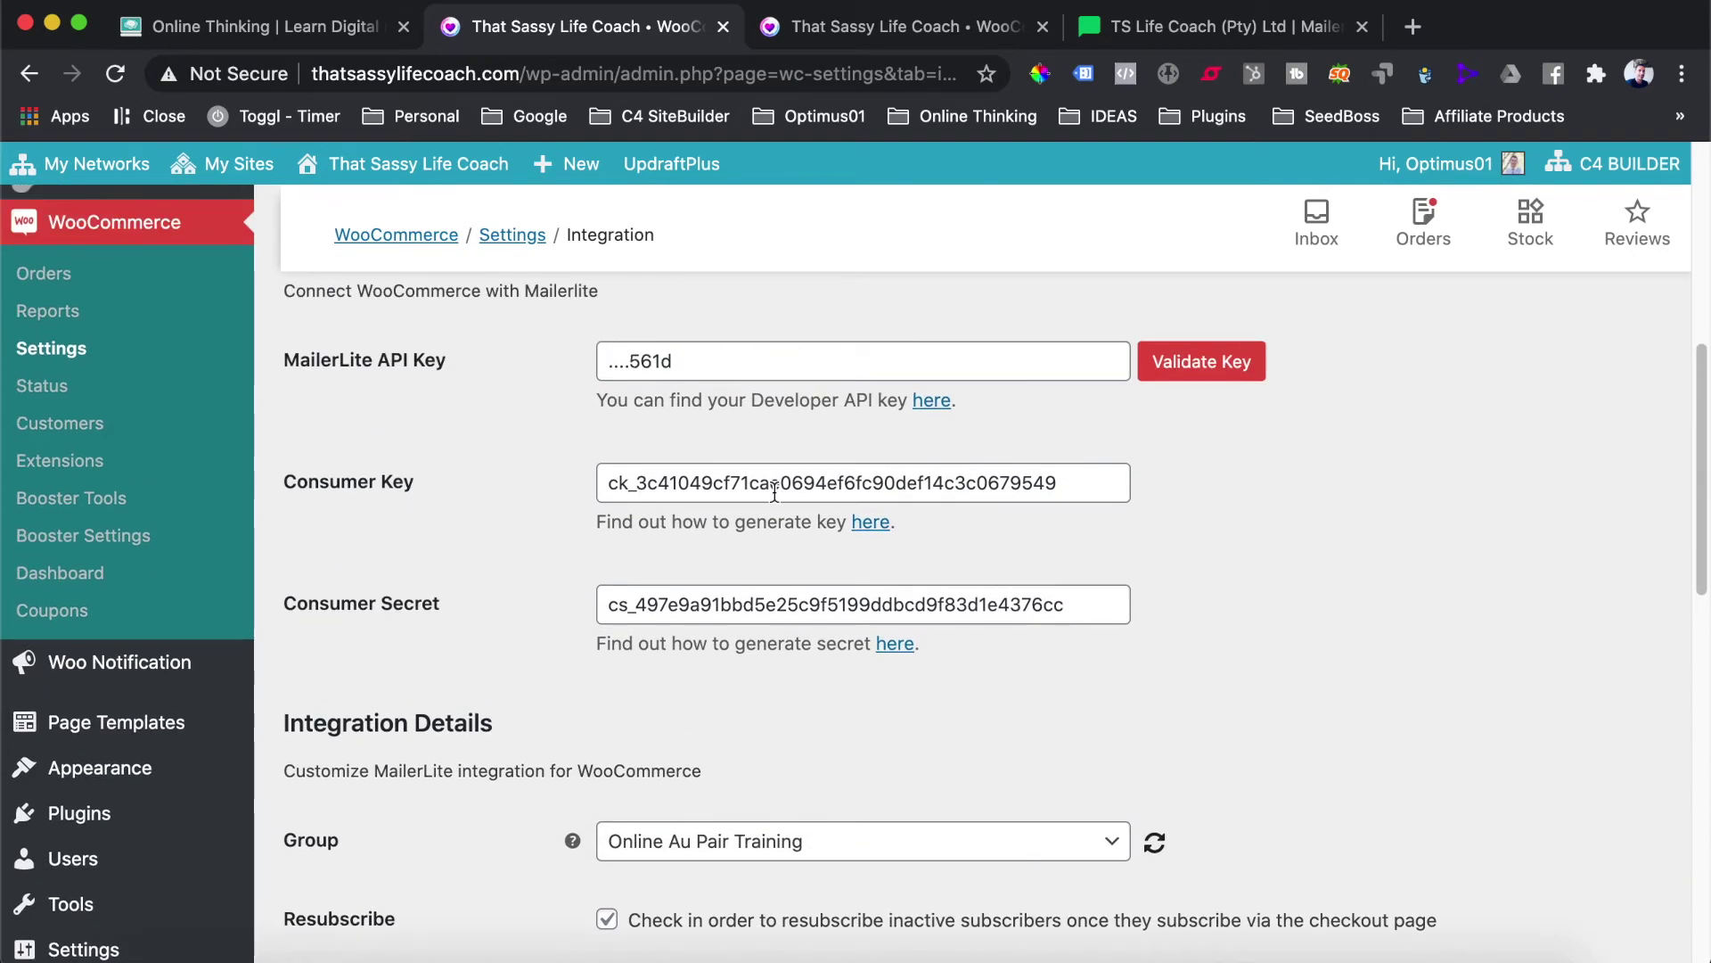
{"action": "scroll", "coordinate": [570, 485], "scroll_direction": "down", "scroll_amount": 4}
{"action": "scroll", "coordinate": [569, 485], "scroll_direction": "down", "scroll_amount": 12}
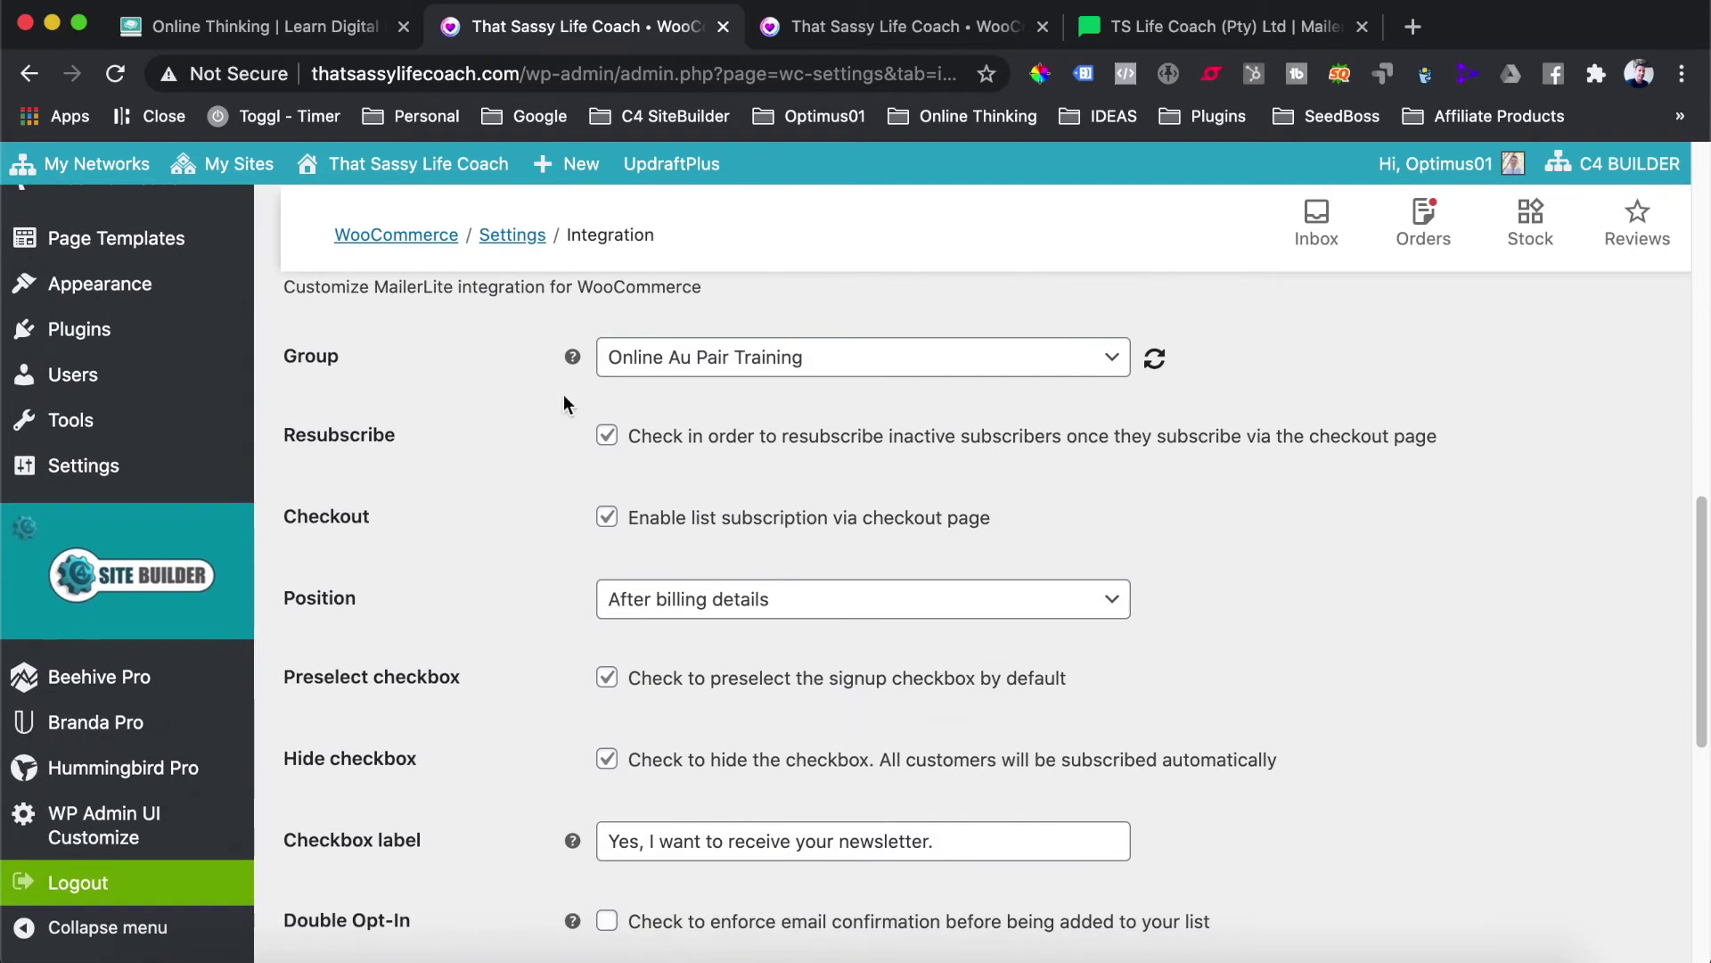
{"action": "scroll", "coordinate": [699, 713], "scroll_direction": "down", "scroll_amount": 14}
{"action": "scroll", "coordinate": [692, 570], "scroll_direction": "up", "scroll_amount": 20}
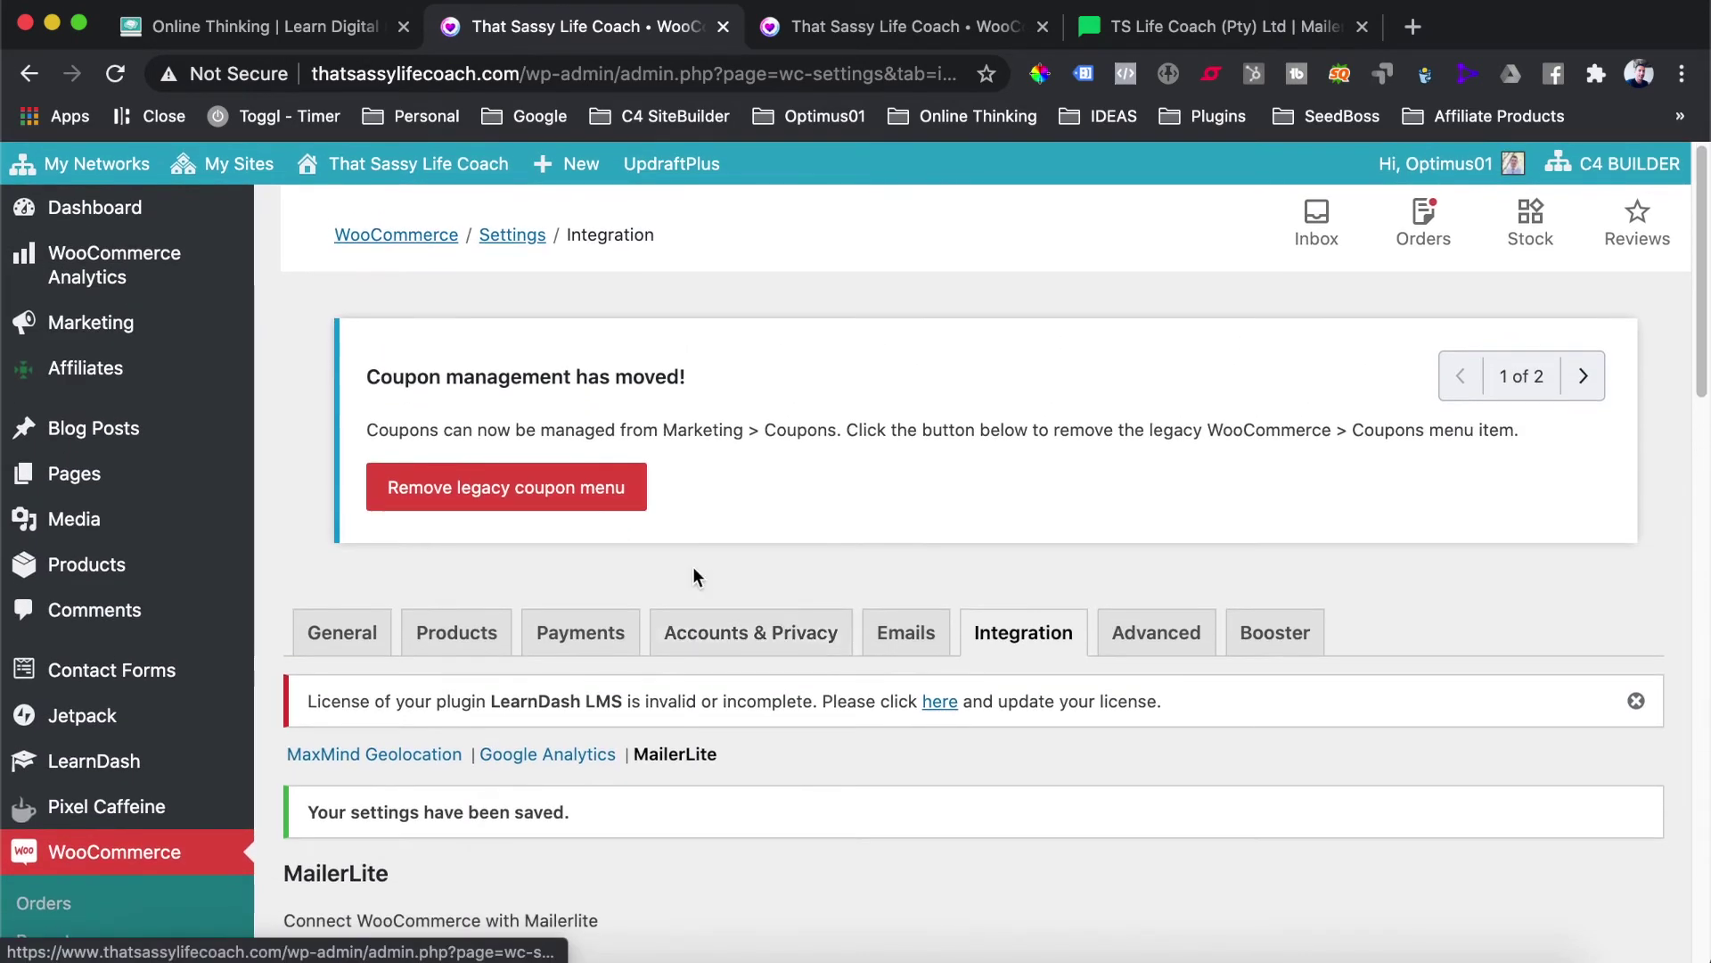
{"action": "scroll", "coordinate": [693, 571], "scroll_direction": "down", "scroll_amount": 2}
{"action": "scroll", "coordinate": [695, 575], "scroll_direction": "down", "scroll_amount": 5}
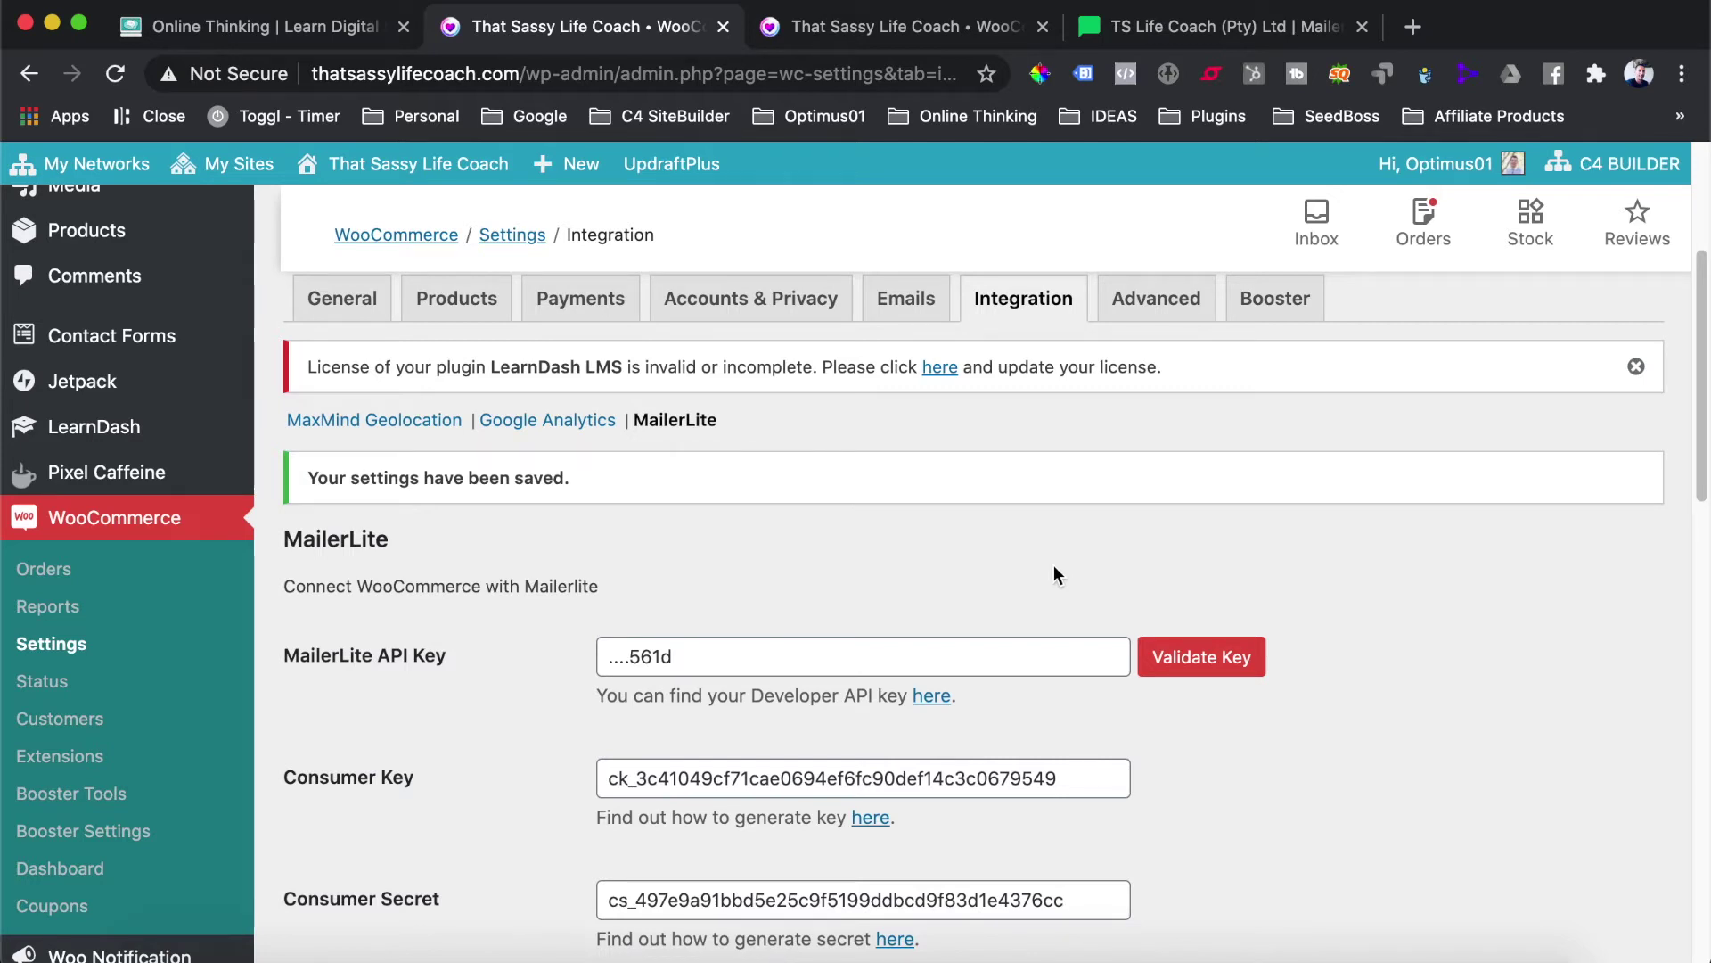
Step: In MailerLite, open Account settings and the E-commerce integration tab
{"action": "left_click", "coordinate": [1105, 23]}
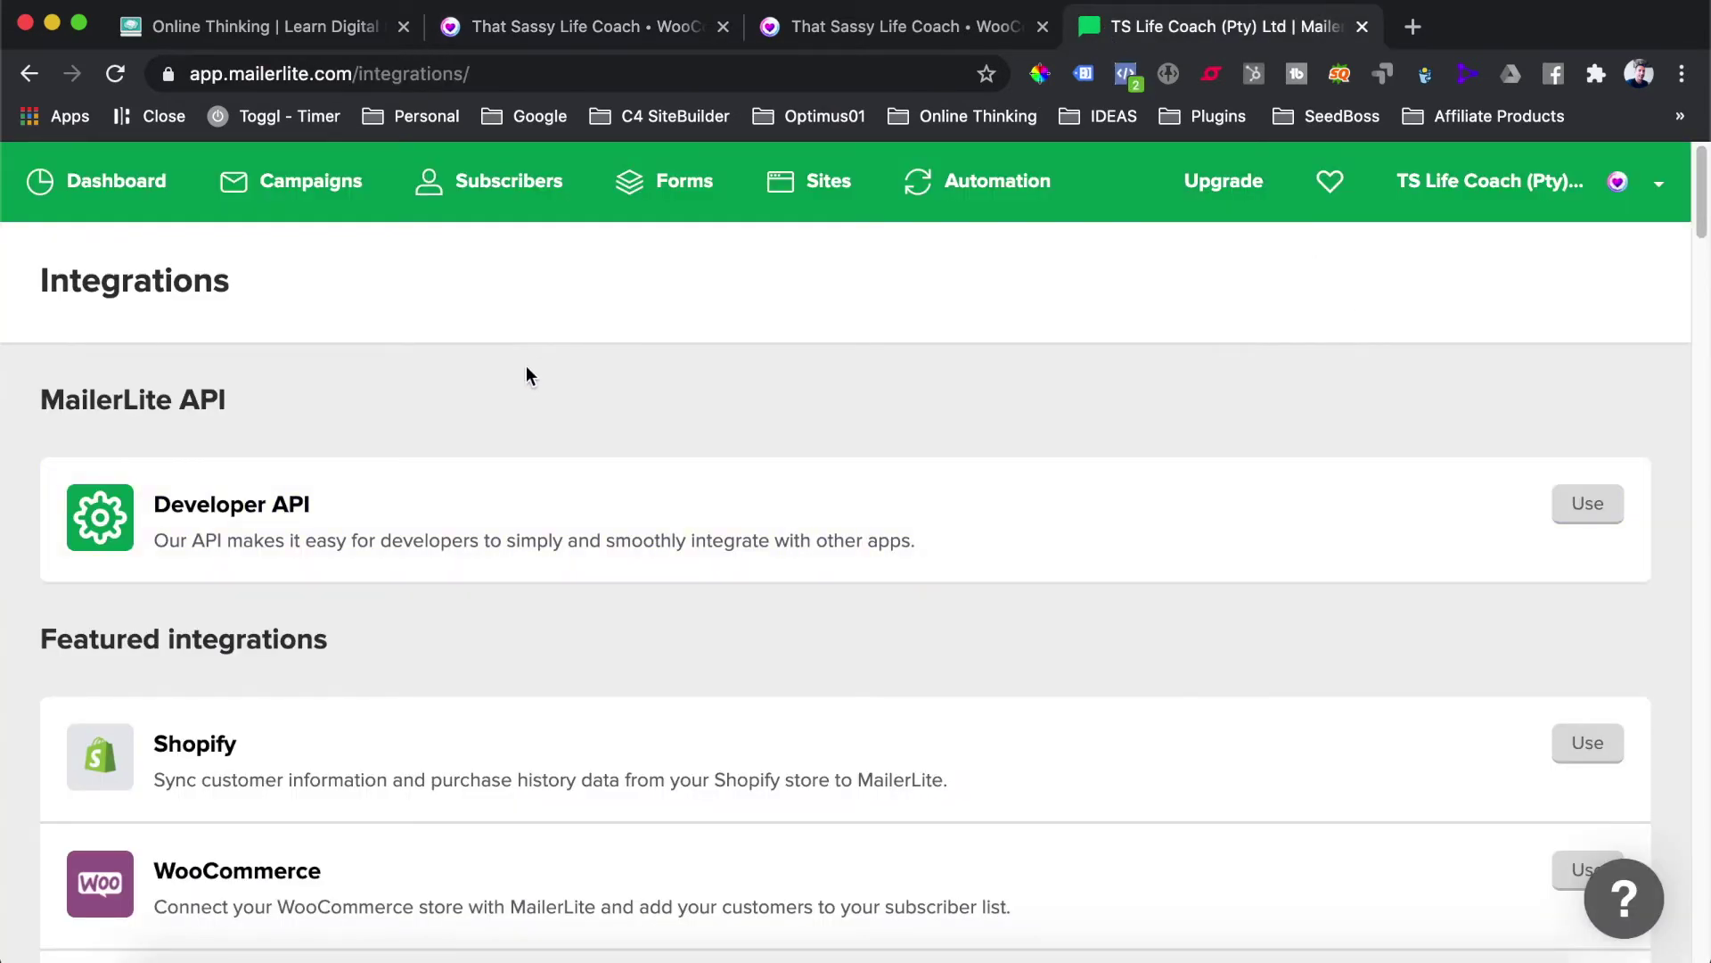
{"action": "left_click", "coordinate": [1659, 183]}
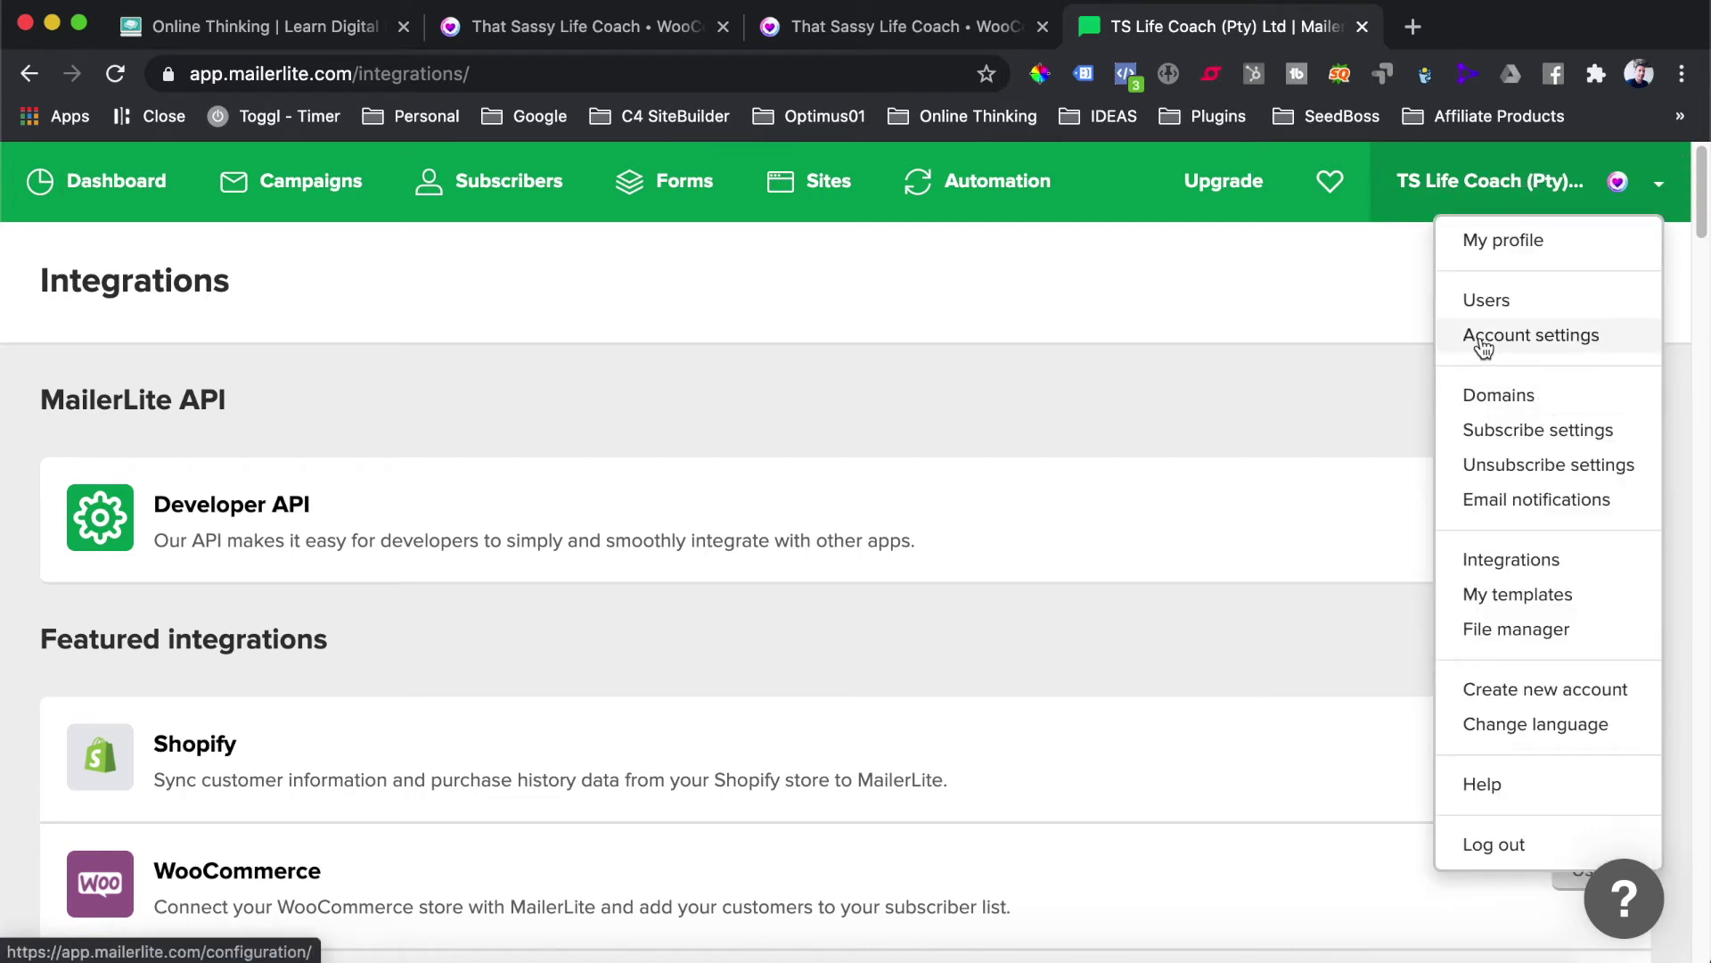
{"action": "left_click", "coordinate": [1515, 341]}
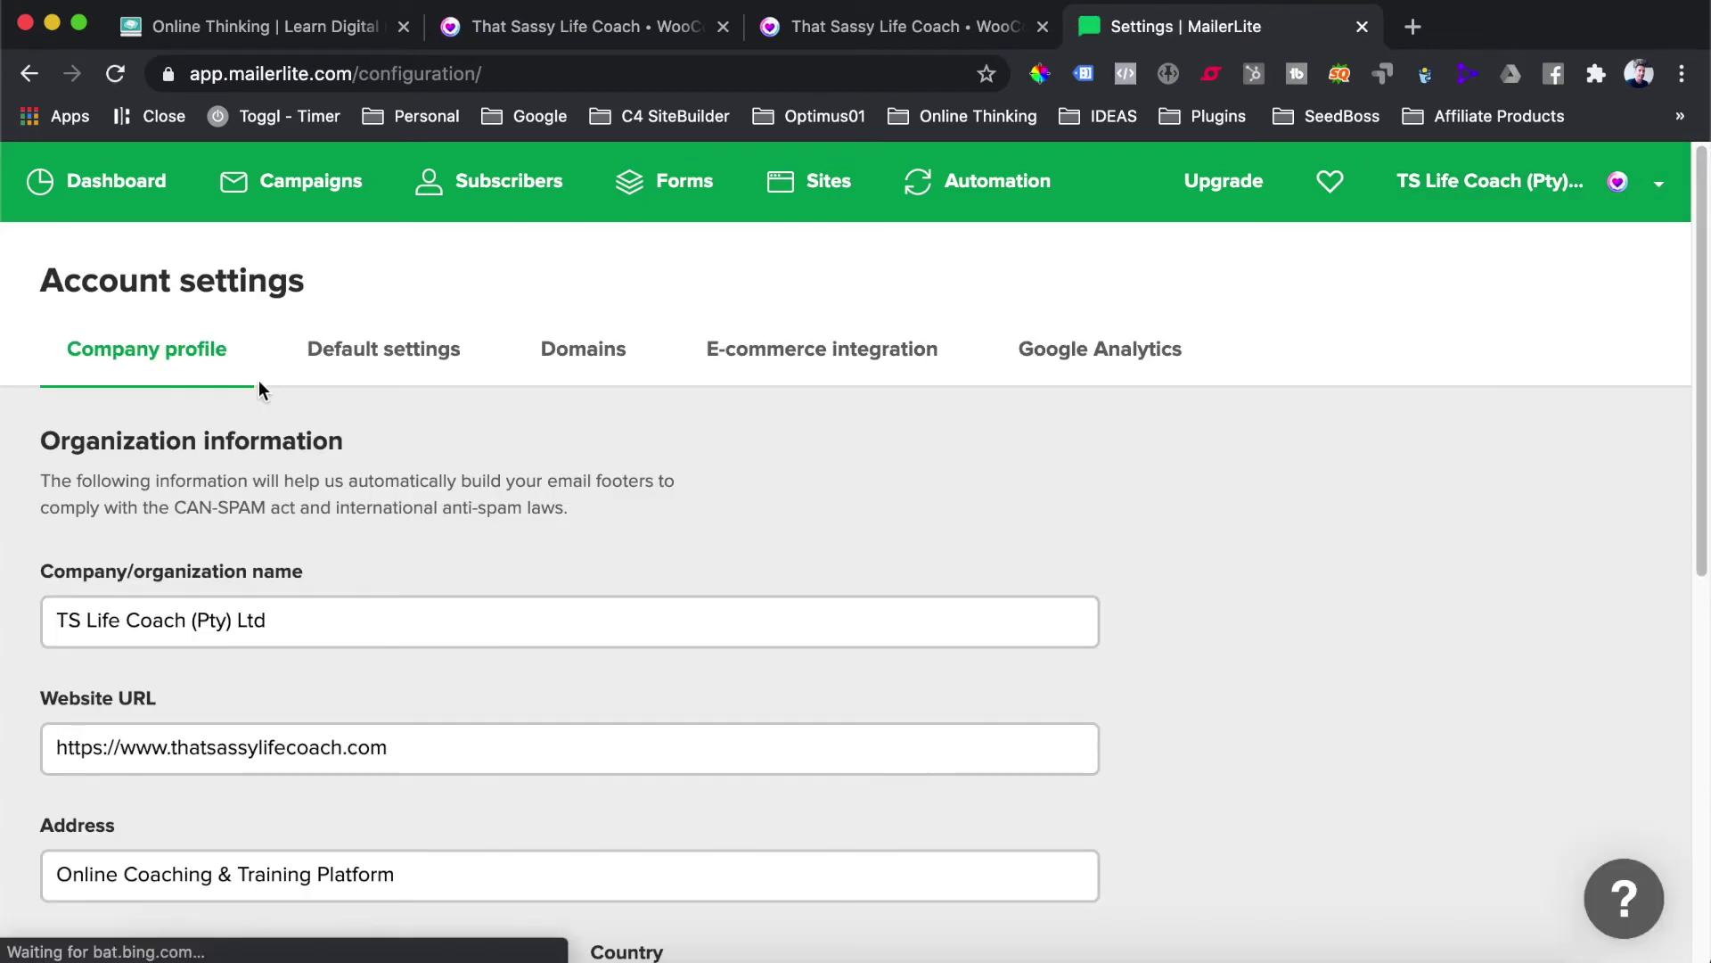
{"action": "scroll", "coordinate": [427, 334], "scroll_direction": "down", "scroll_amount": 2}
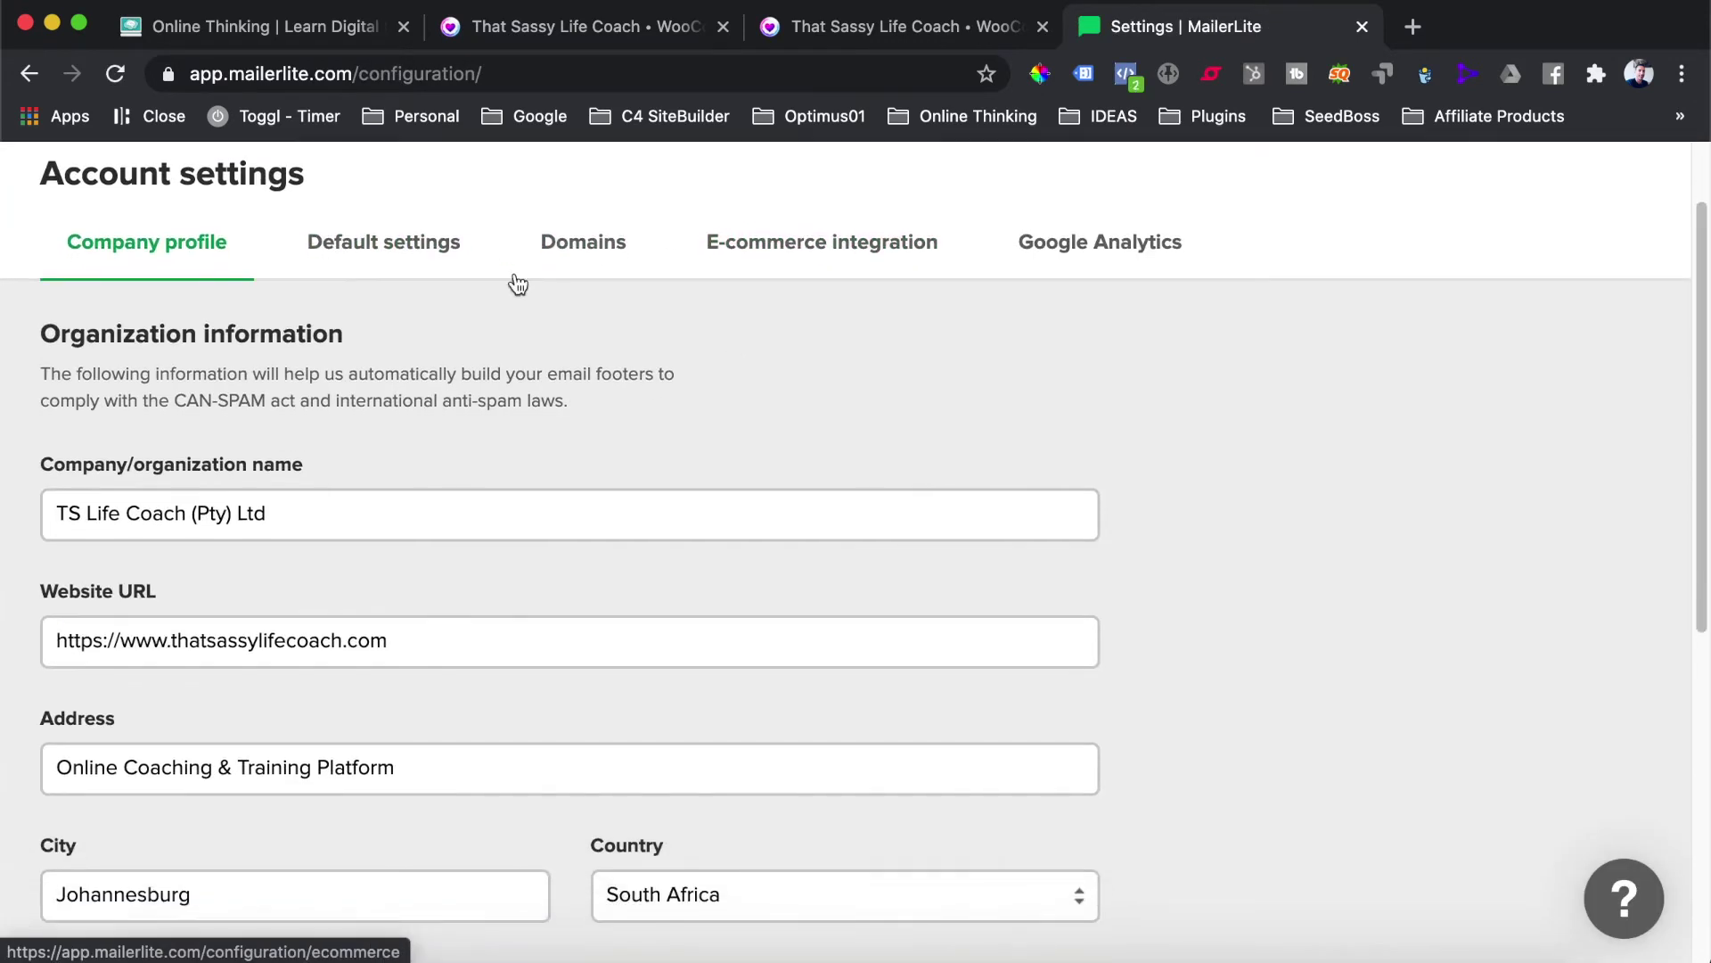
{"action": "left_click", "coordinate": [755, 249]}
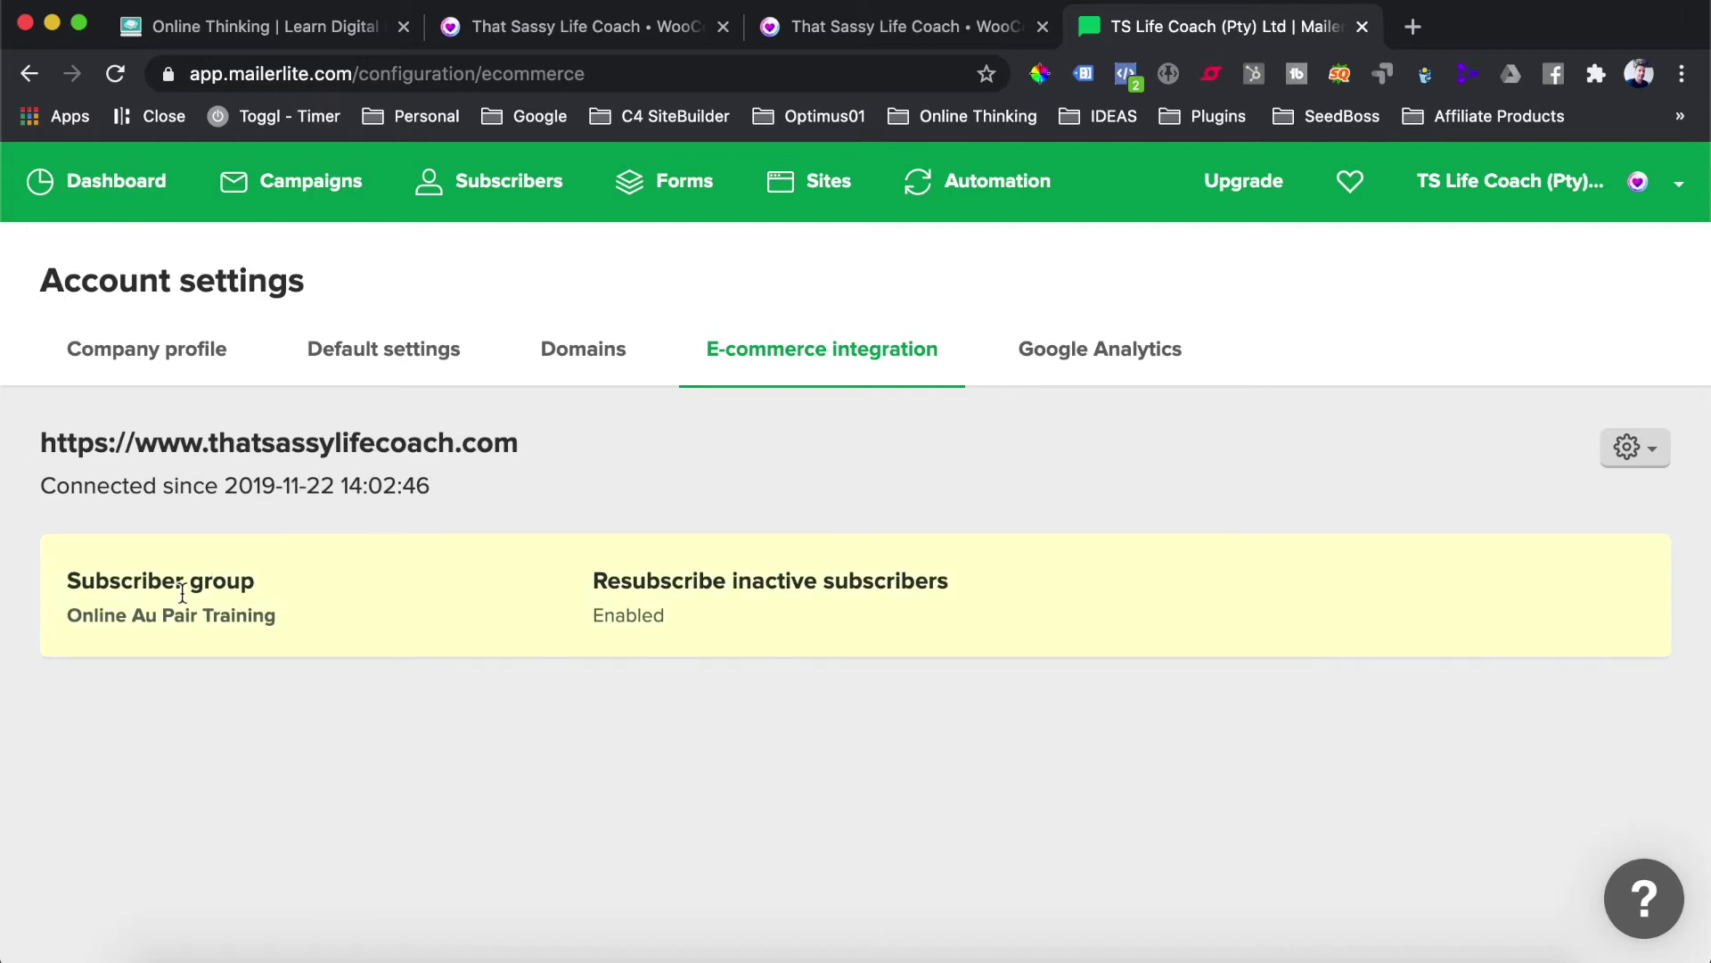
Step: Resync the connected store's customer data via Manage, then save the integration settings
{"action": "scroll", "coordinate": [134, 624], "scroll_direction": "down", "scroll_amount": 1}
{"action": "left_click", "coordinate": [1656, 450]}
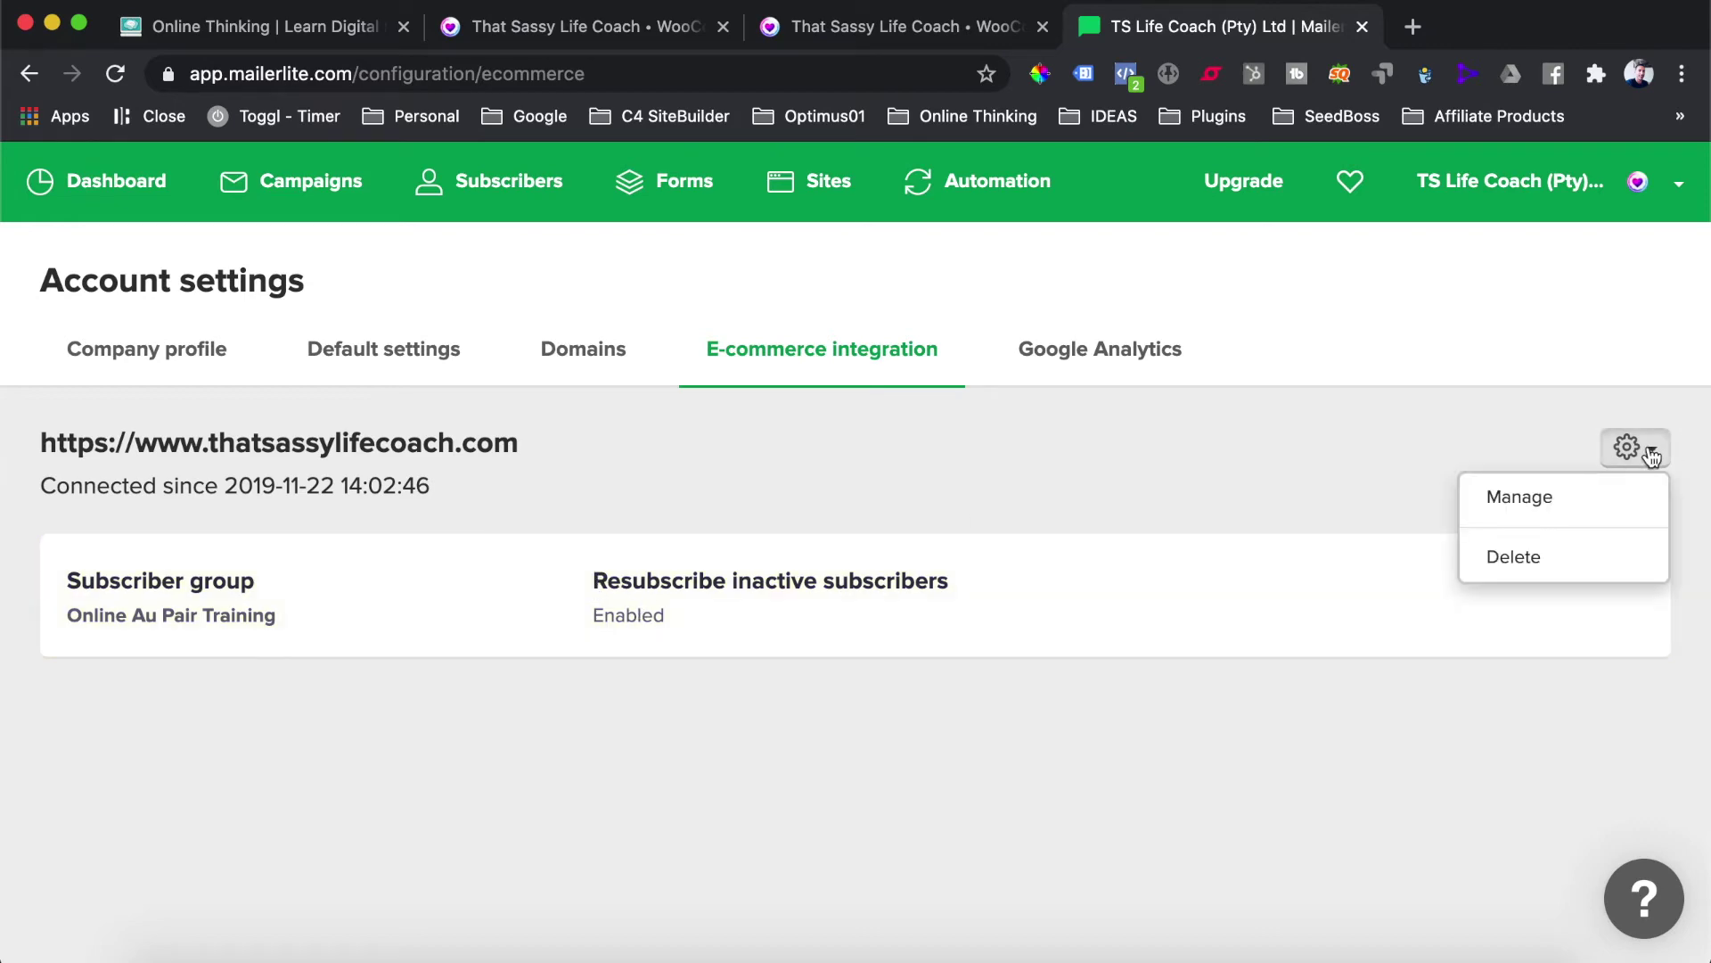
{"action": "left_click", "coordinate": [1515, 499]}
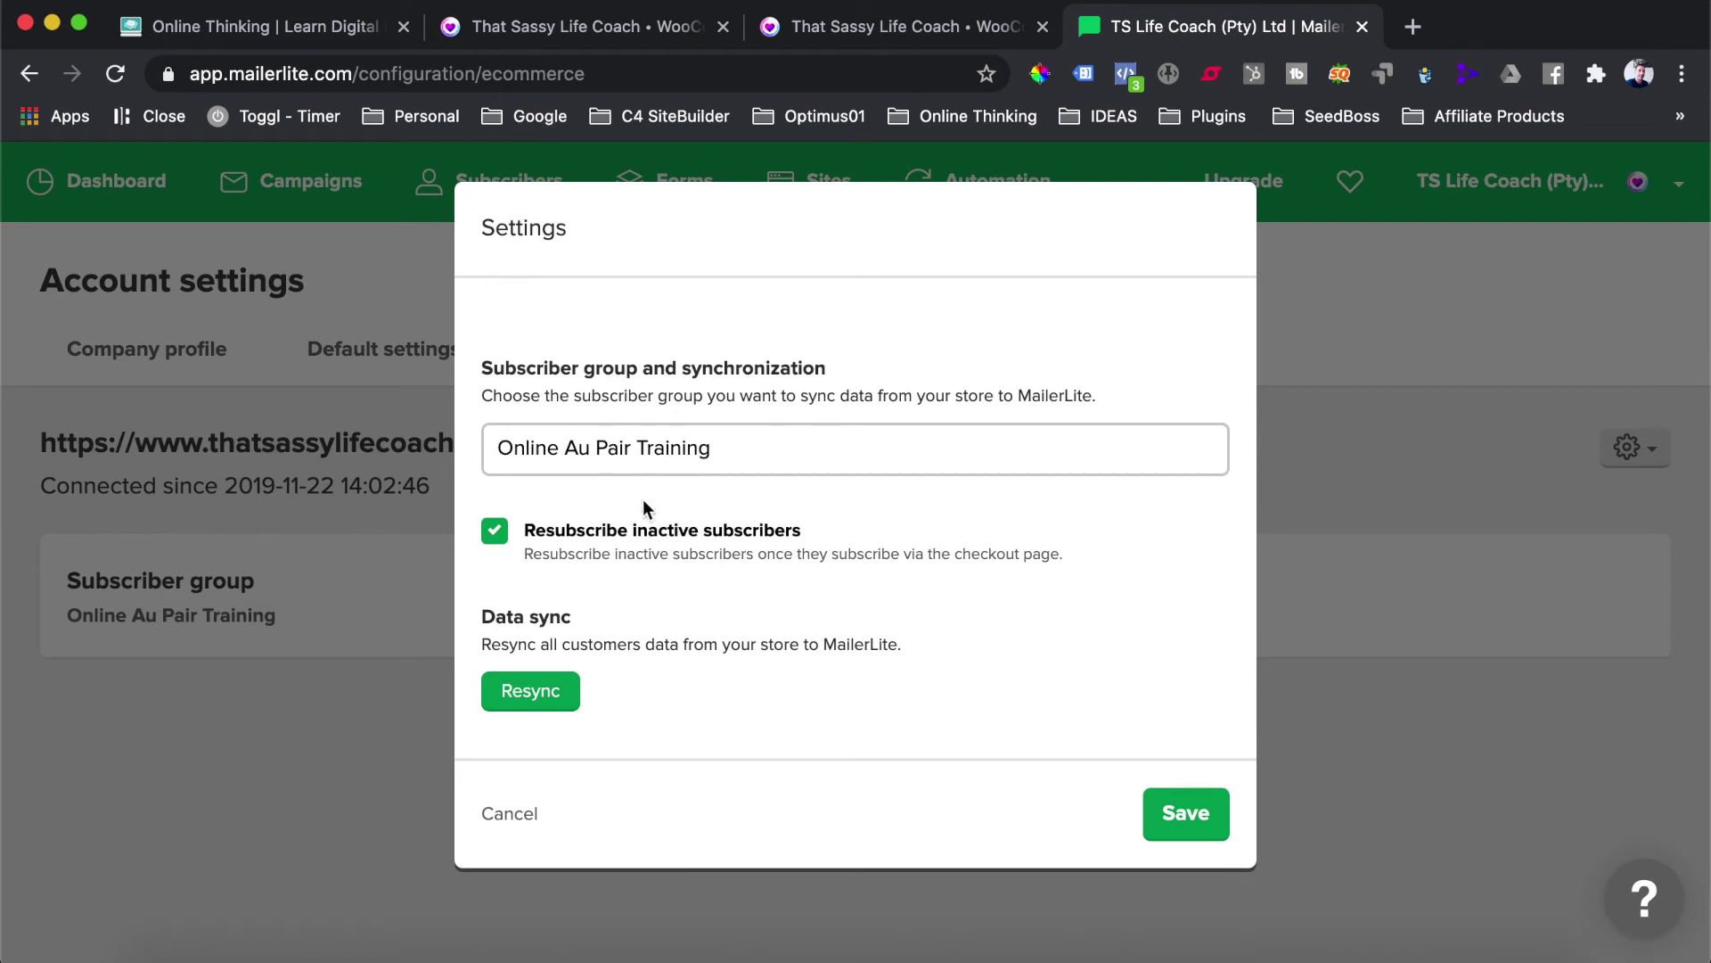
{"action": "left_click", "coordinate": [540, 691]}
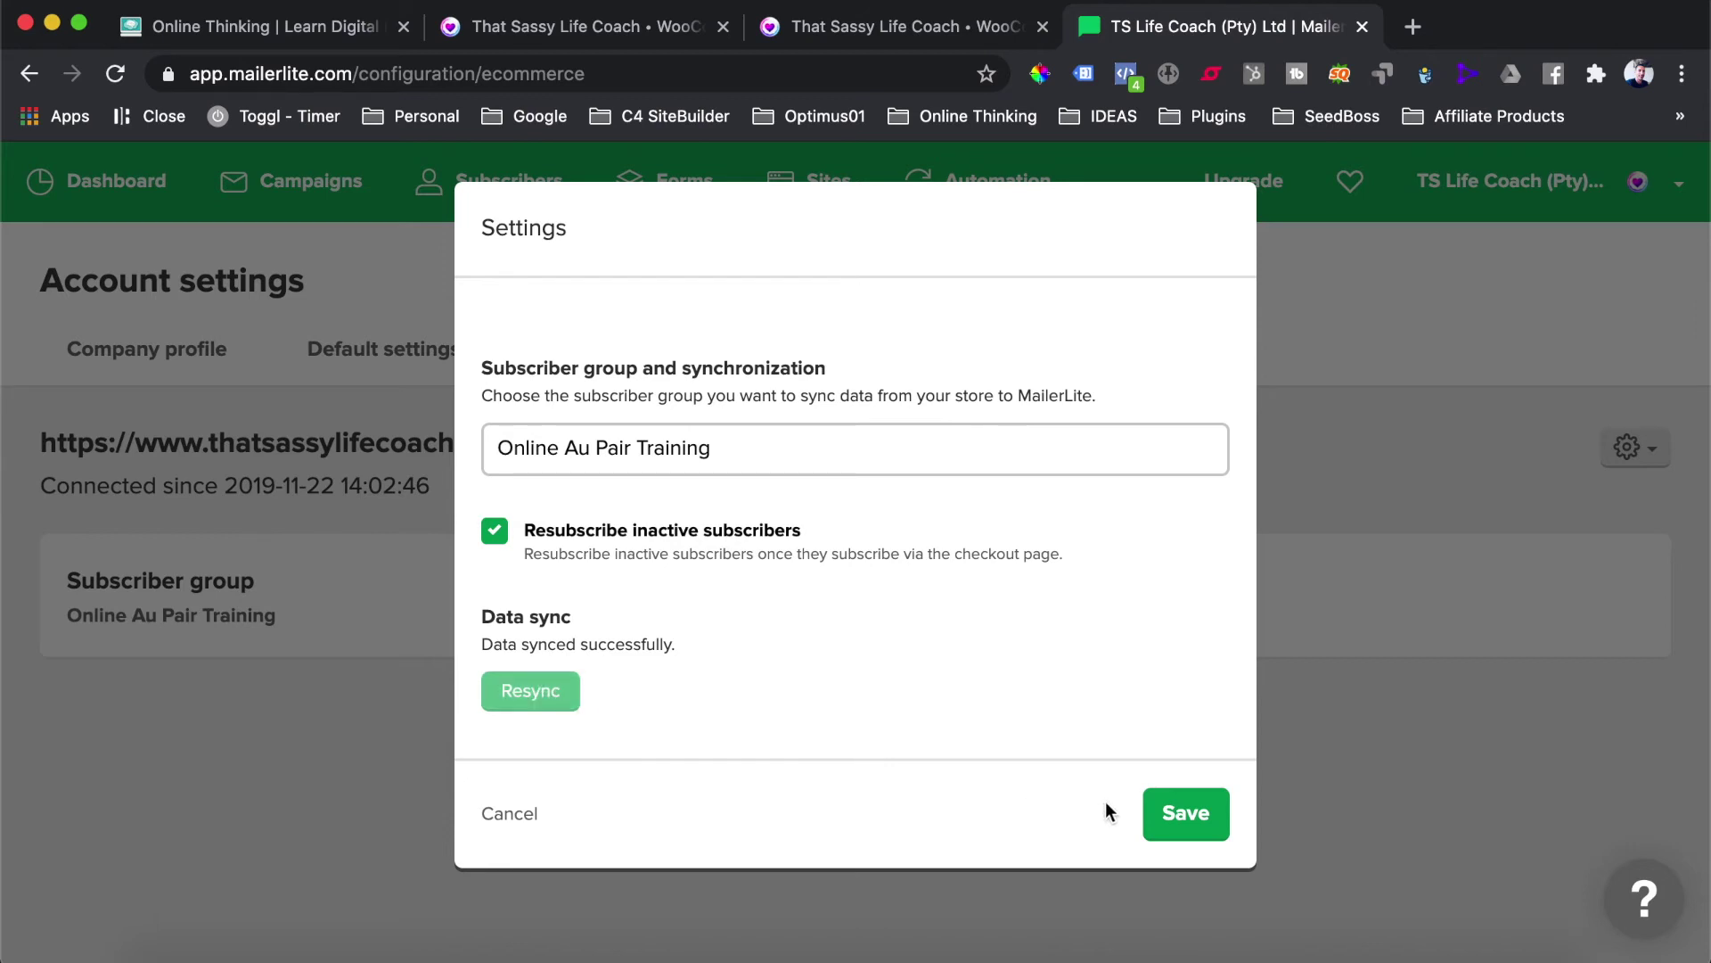
{"action": "left_click", "coordinate": [1186, 822]}
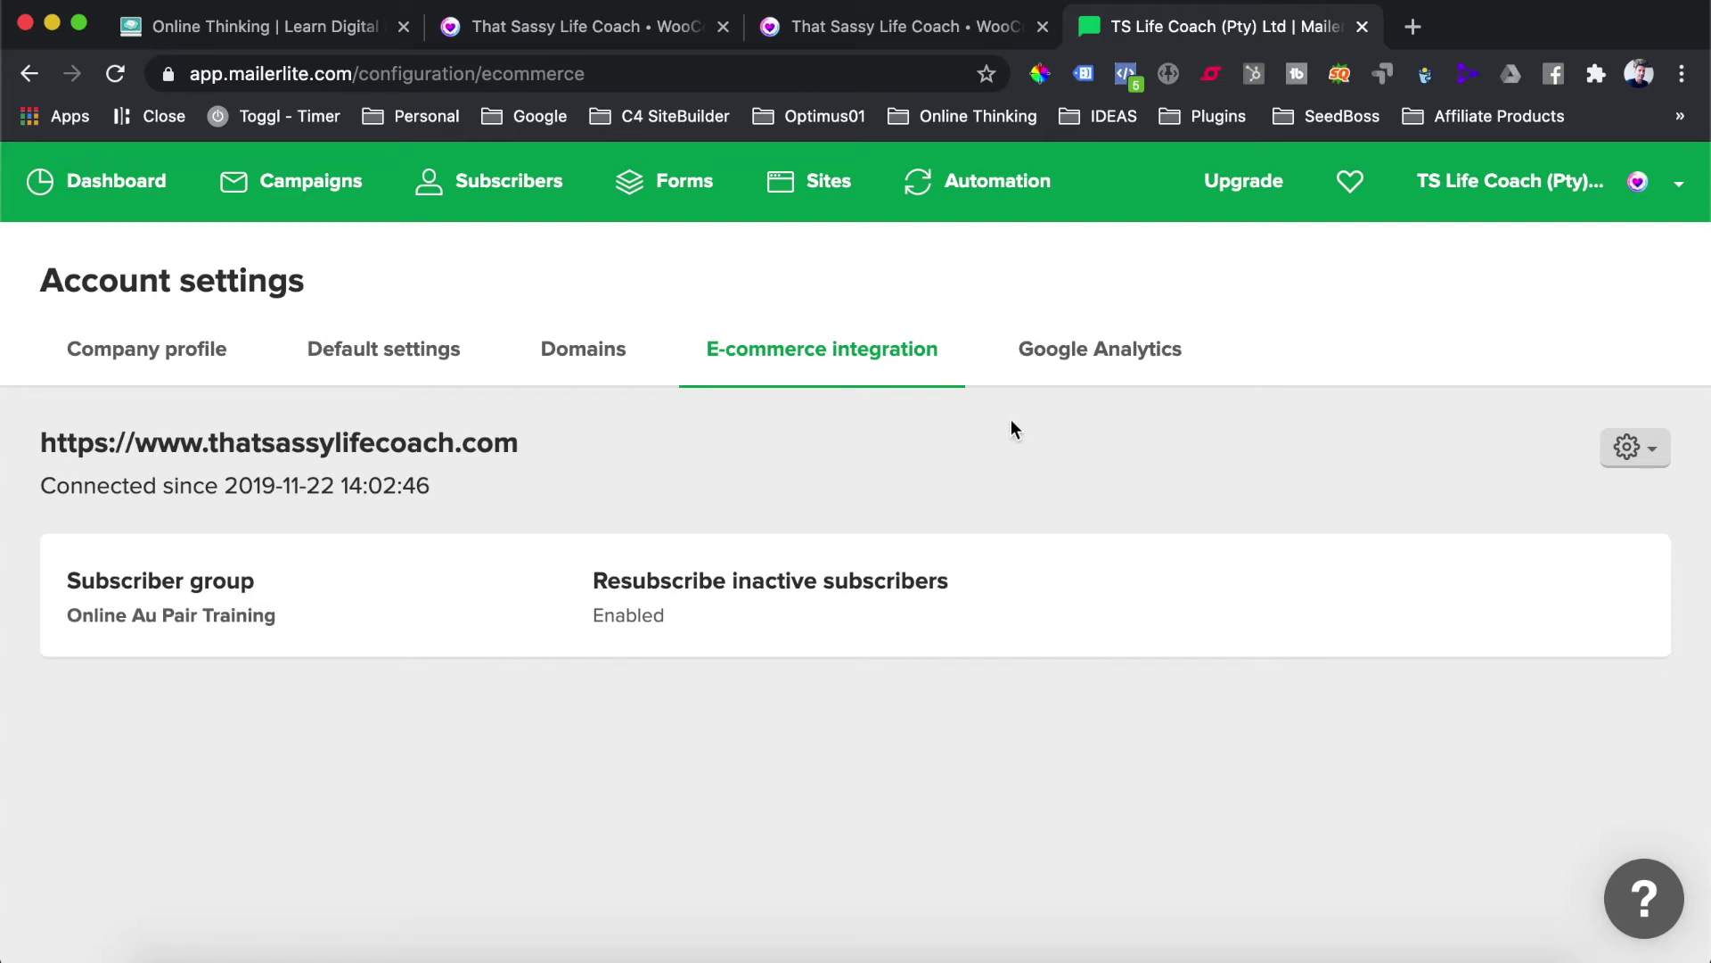
{"action": "left_click", "coordinate": [969, 188]}
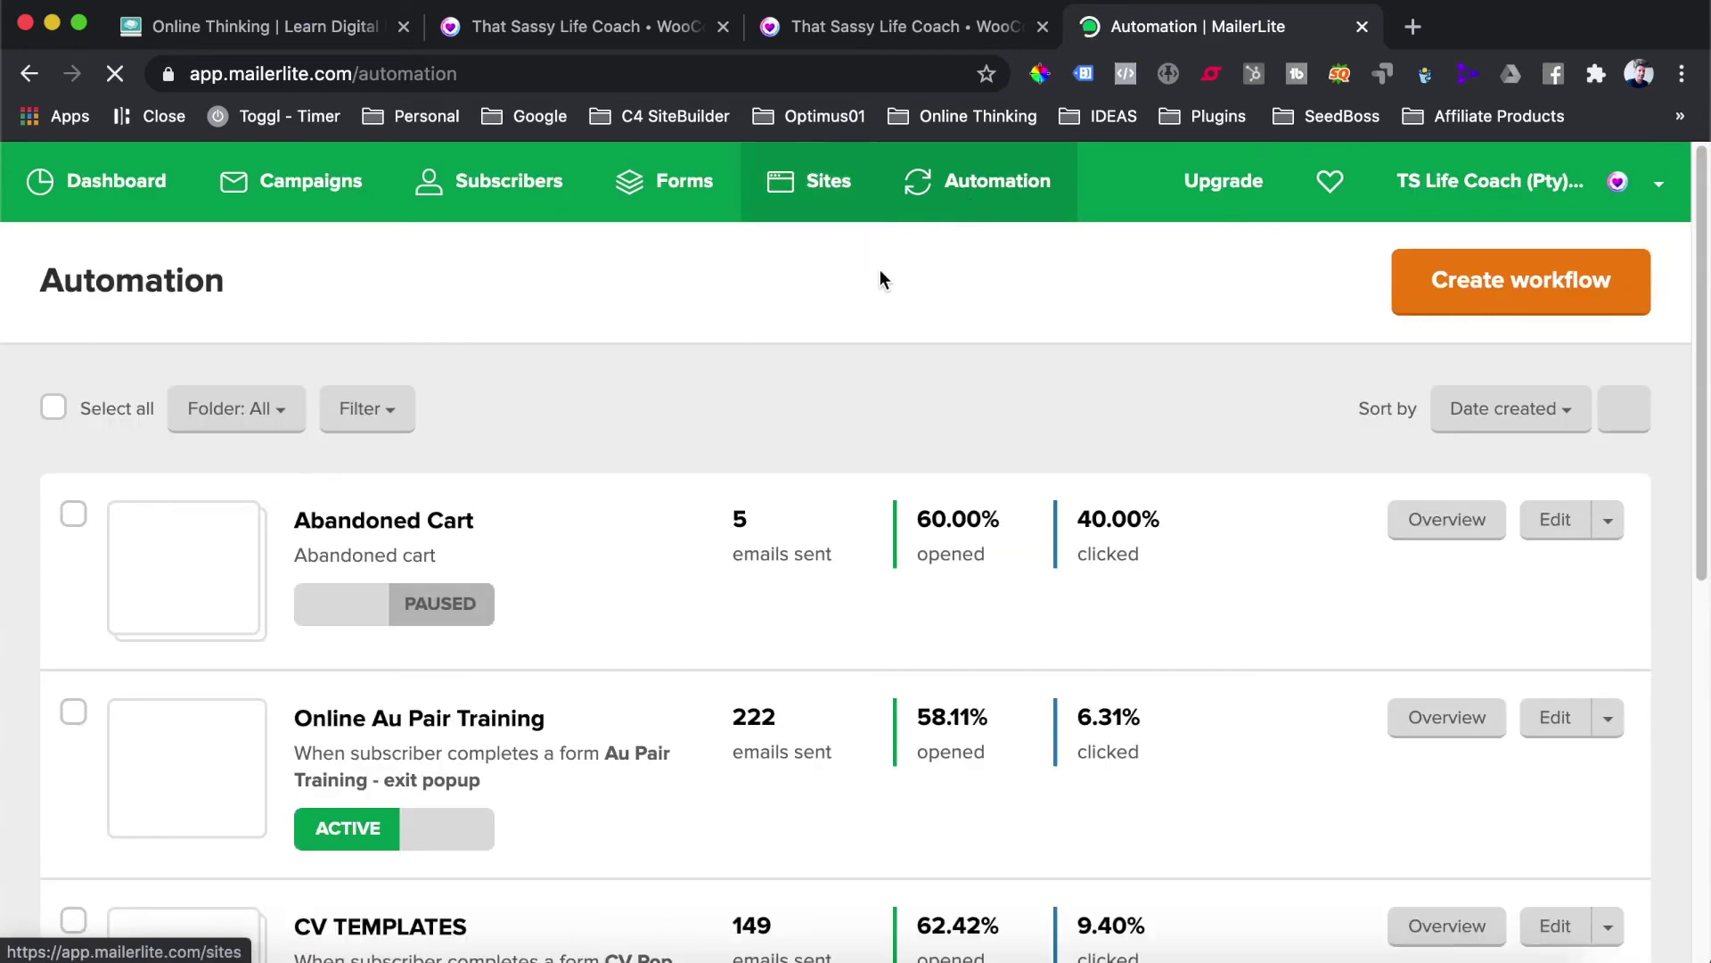
Step: Create a new workflow named 'Abandoned Cart Series'
{"action": "left_click", "coordinate": [1483, 283]}
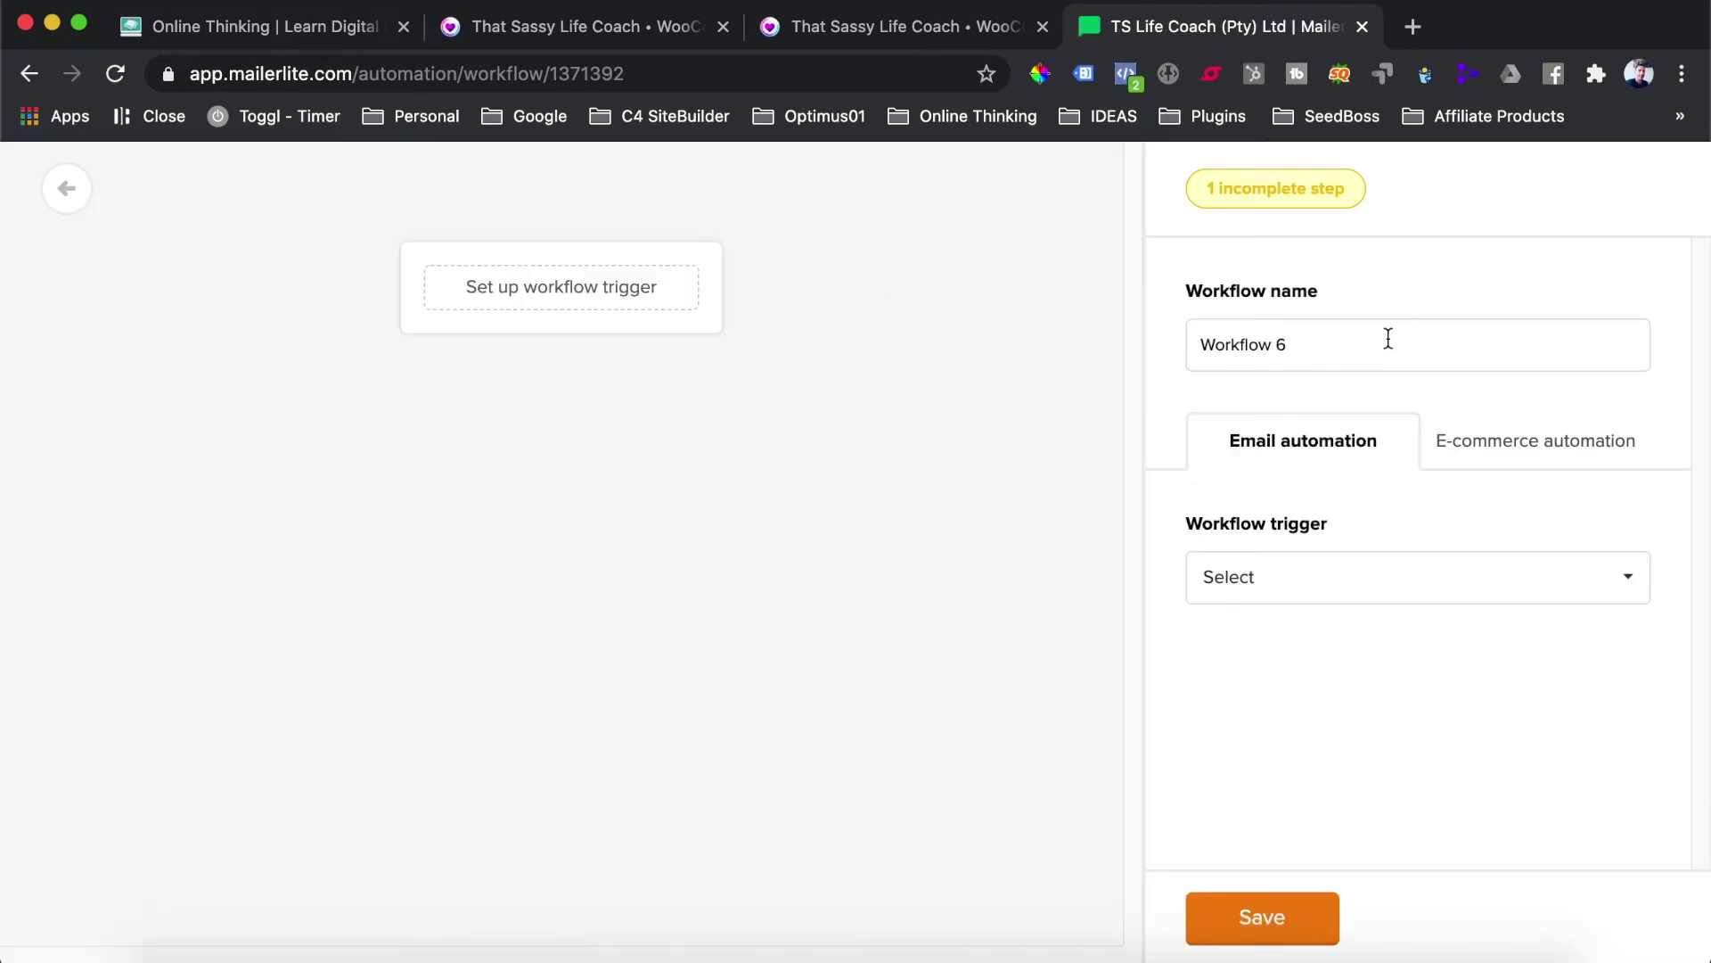
{"action": "triple_click", "coordinate": [1388, 338]}
{"action": "key", "text": "BackSpace"}
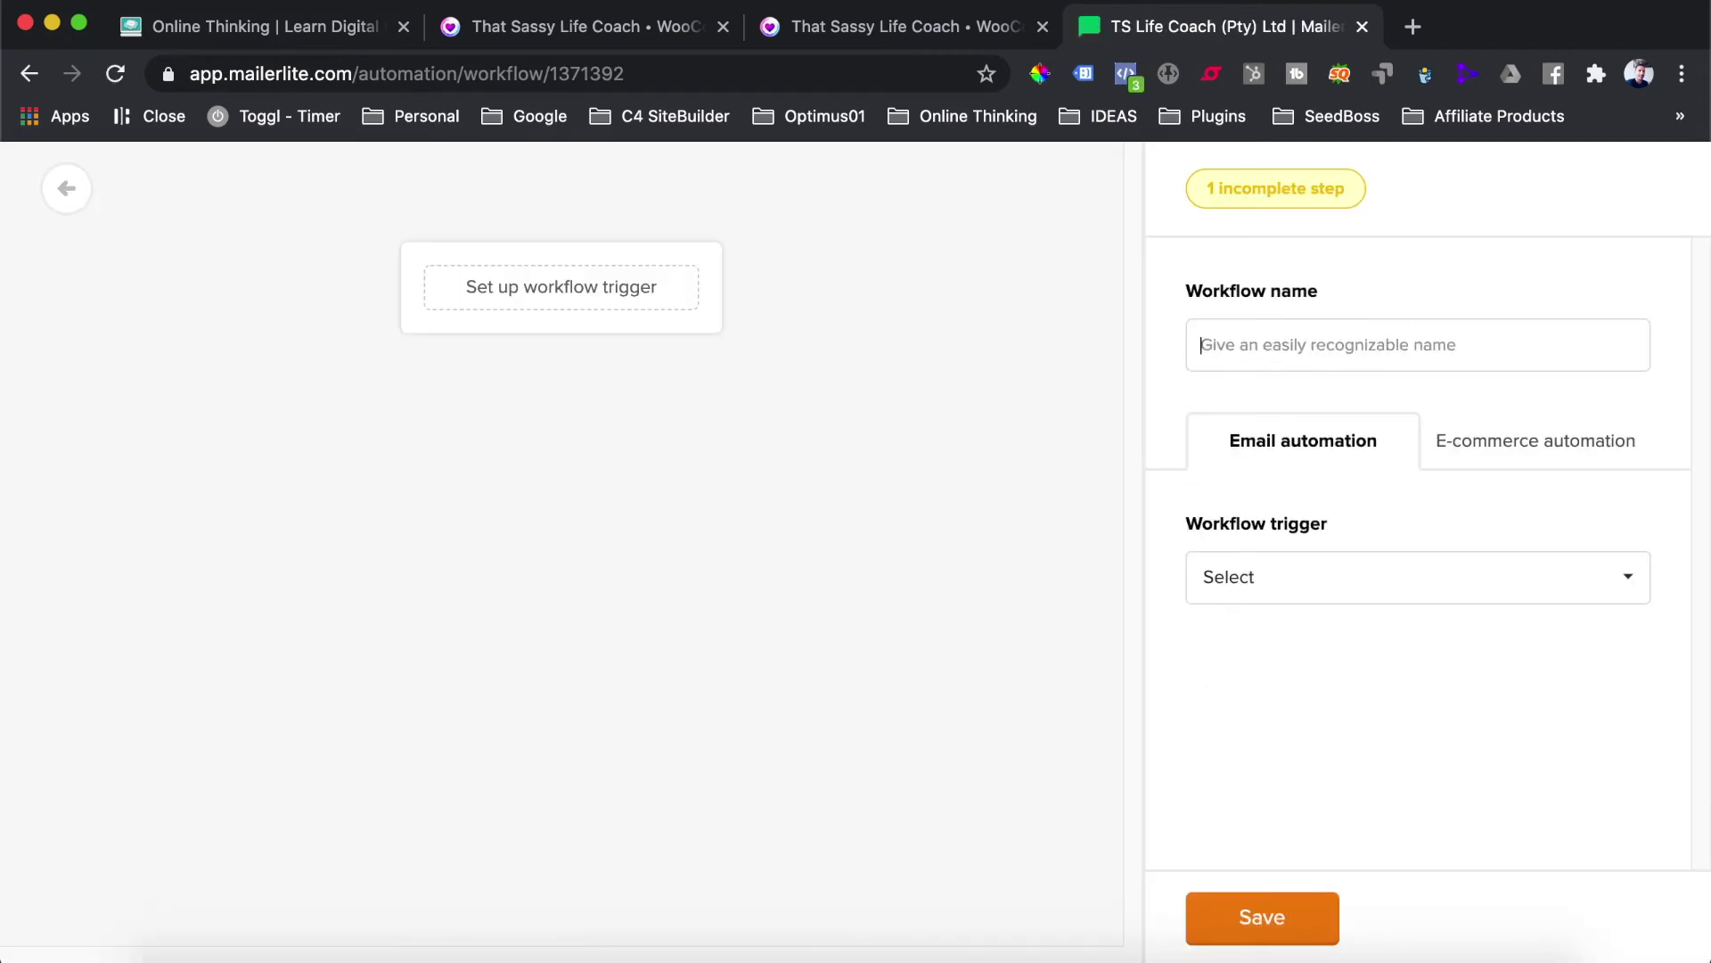
{"action": "type", "text": "Abandond Cart Series"}
{"action": "left_click", "coordinate": [1207, 356]}
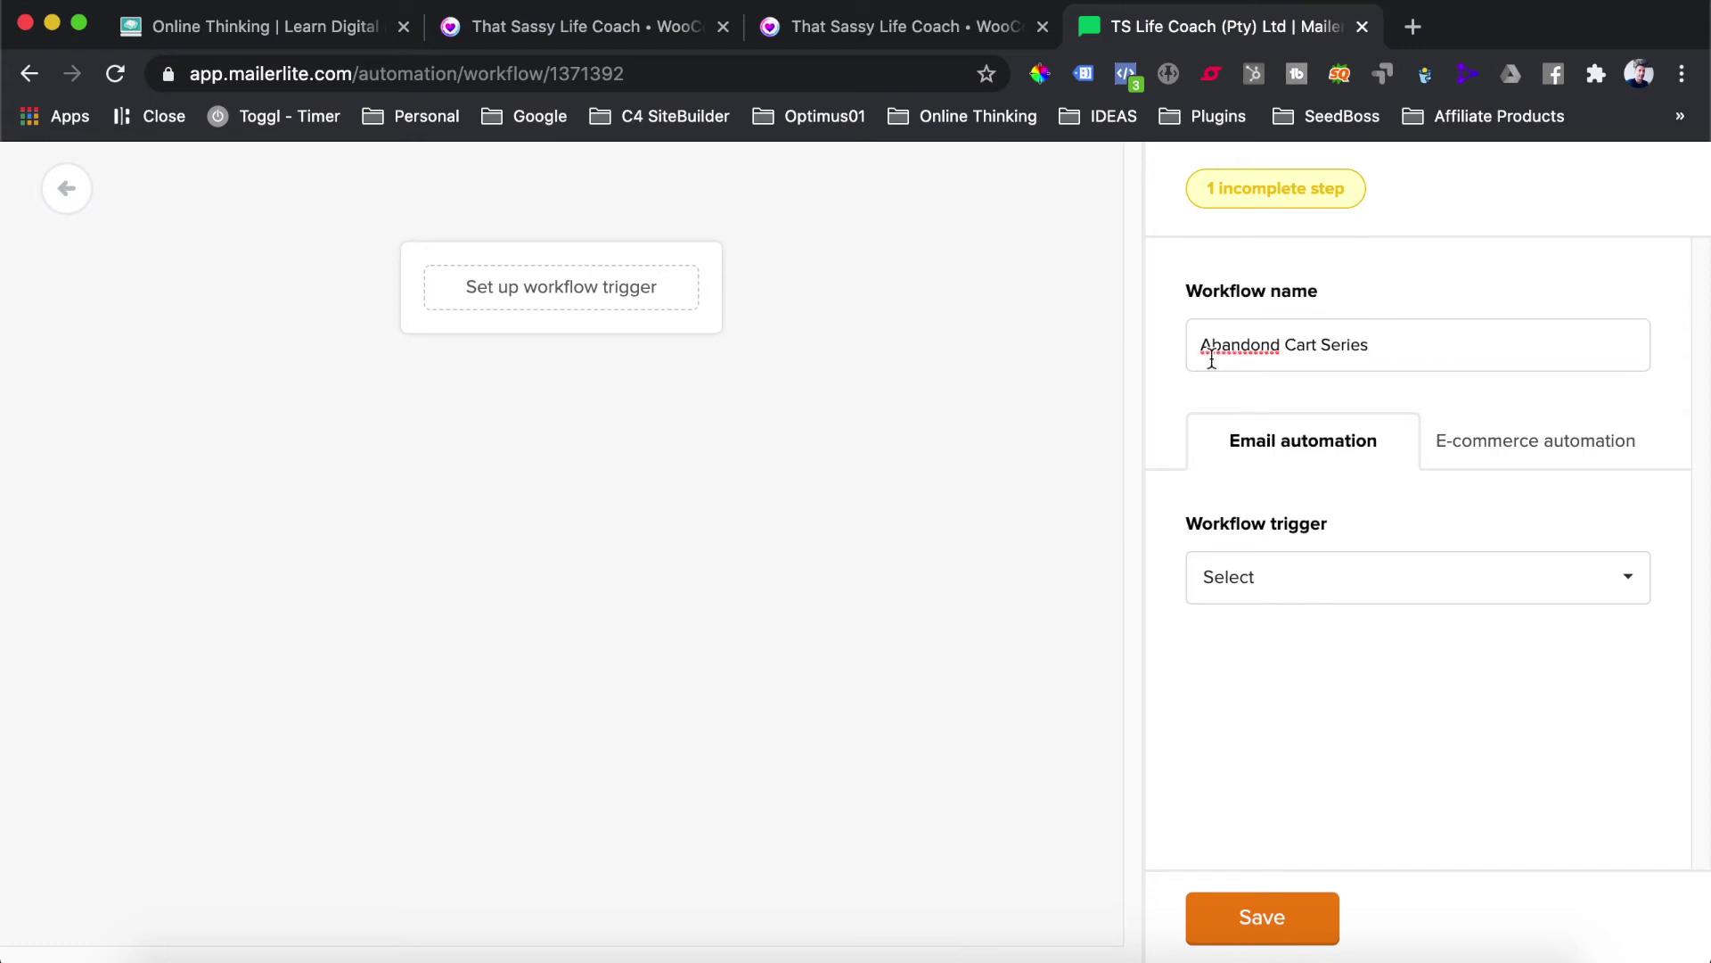
{"action": "right_click", "coordinate": [1237, 356]}
{"action": "left_click", "coordinate": [1241, 363]}
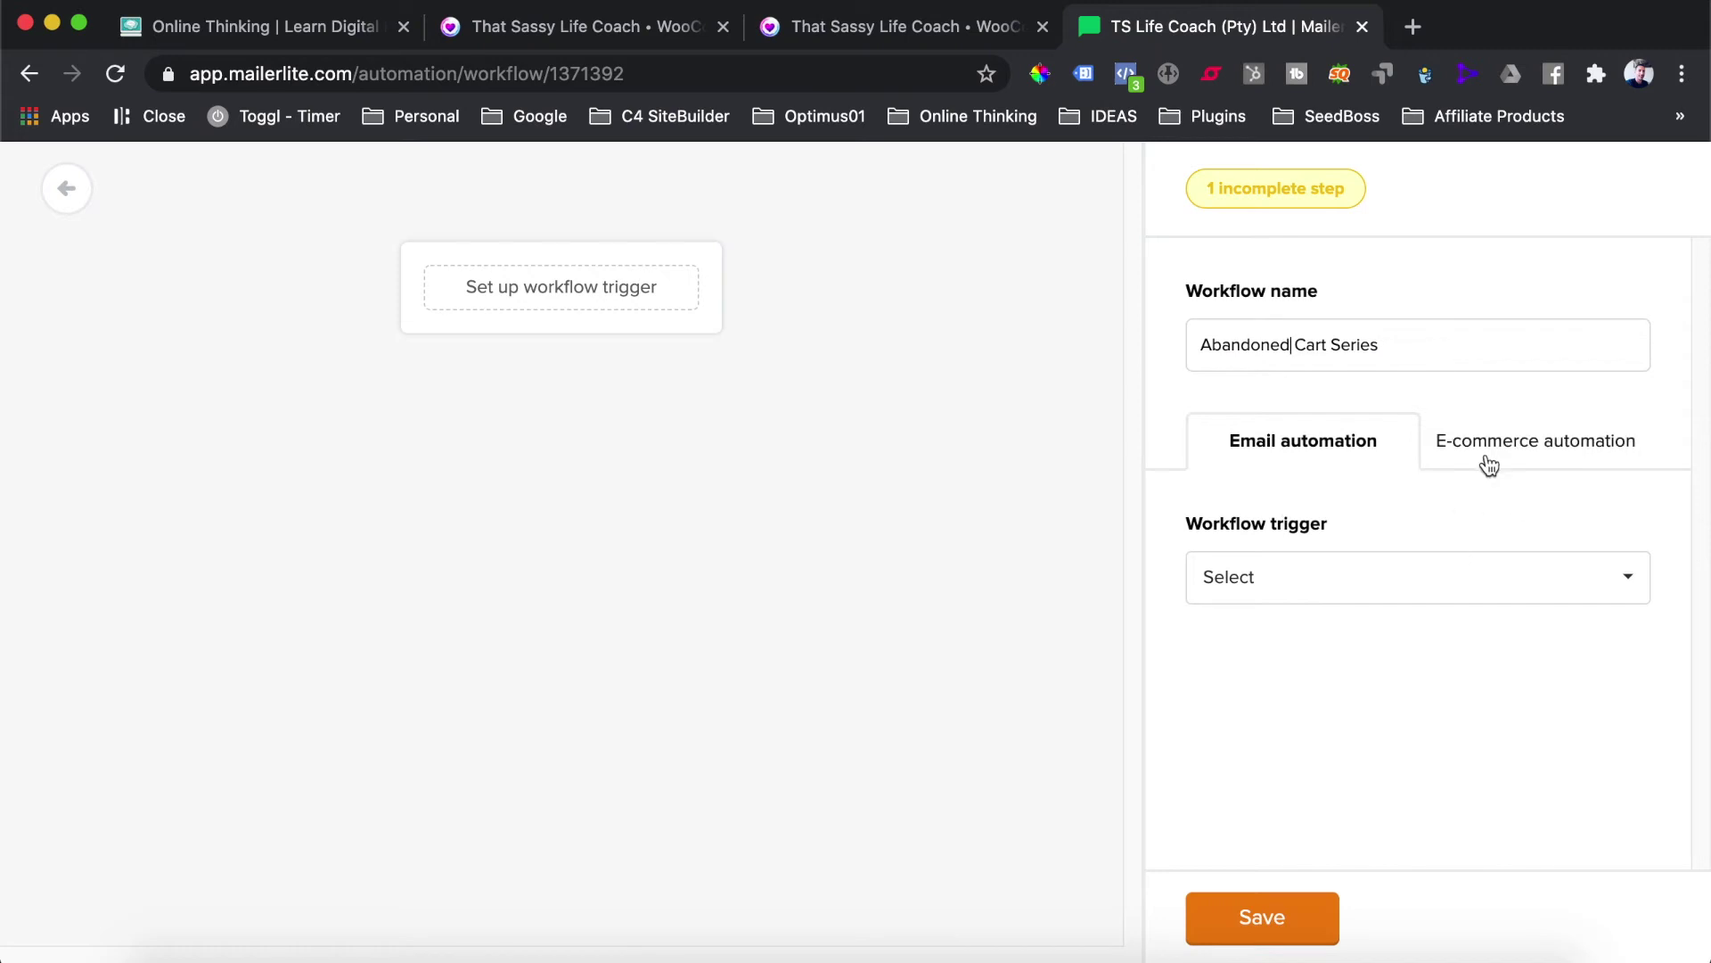
Step: Choose E-commerce automation > Abandoned checkout as the workflow trigger
{"action": "left_click", "coordinate": [1355, 579]}
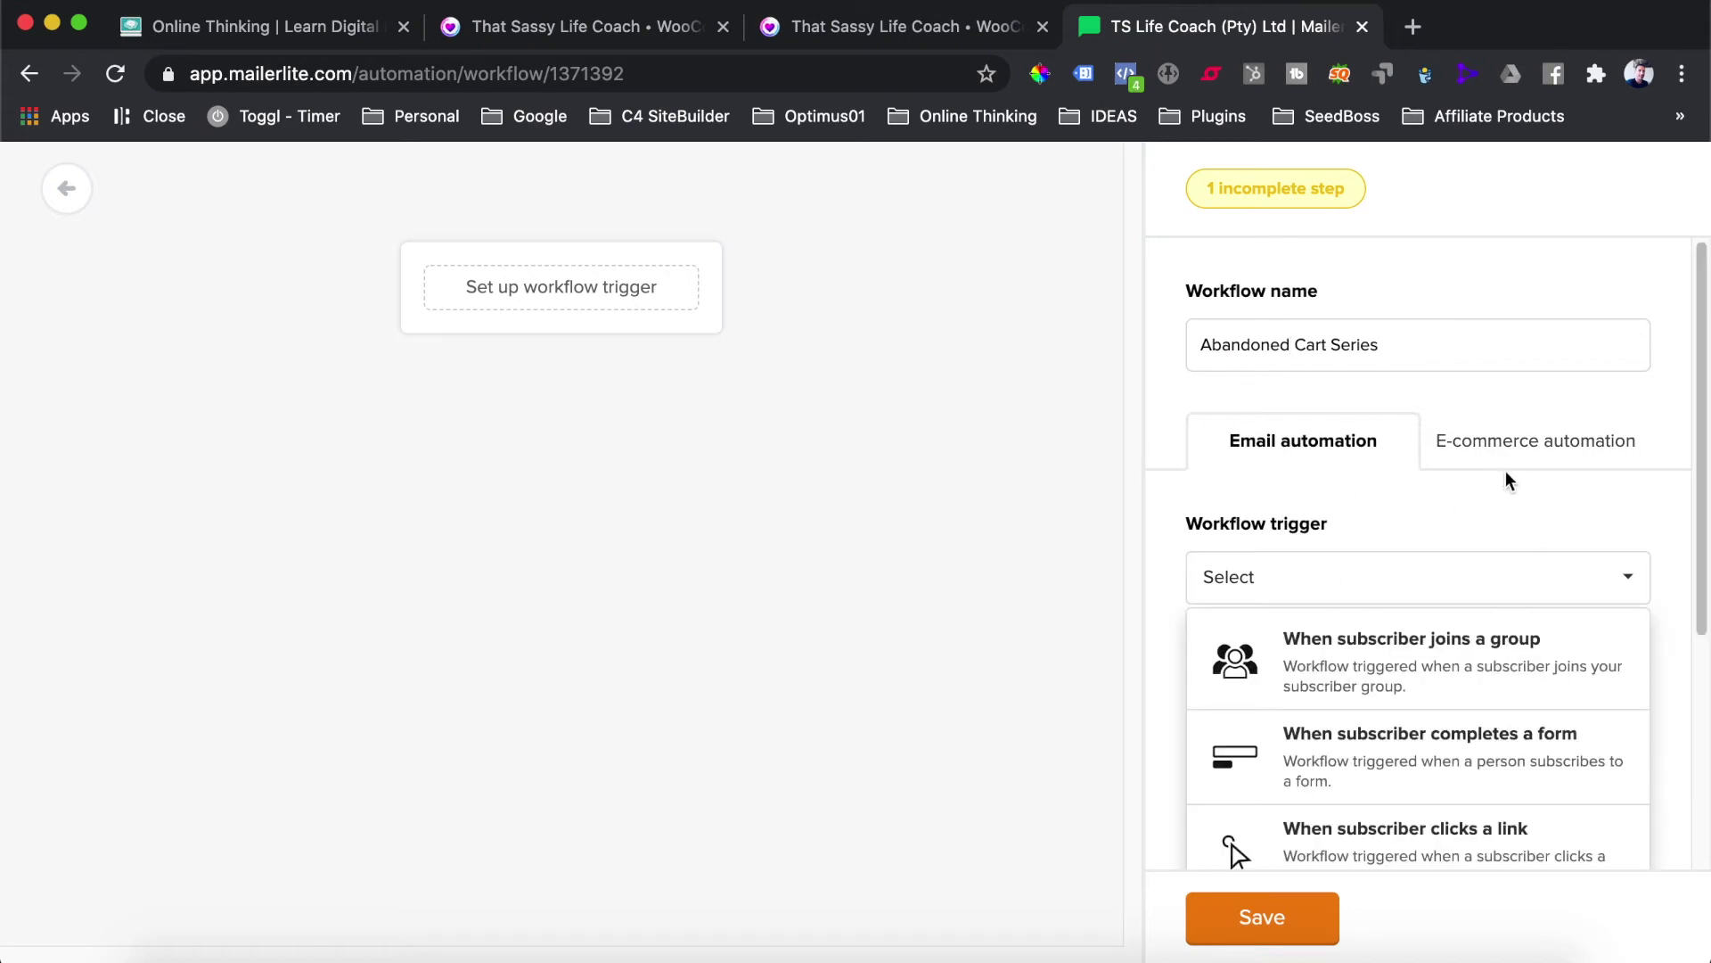
{"action": "scroll", "coordinate": [1326, 638], "scroll_direction": "down", "scroll_amount": 3}
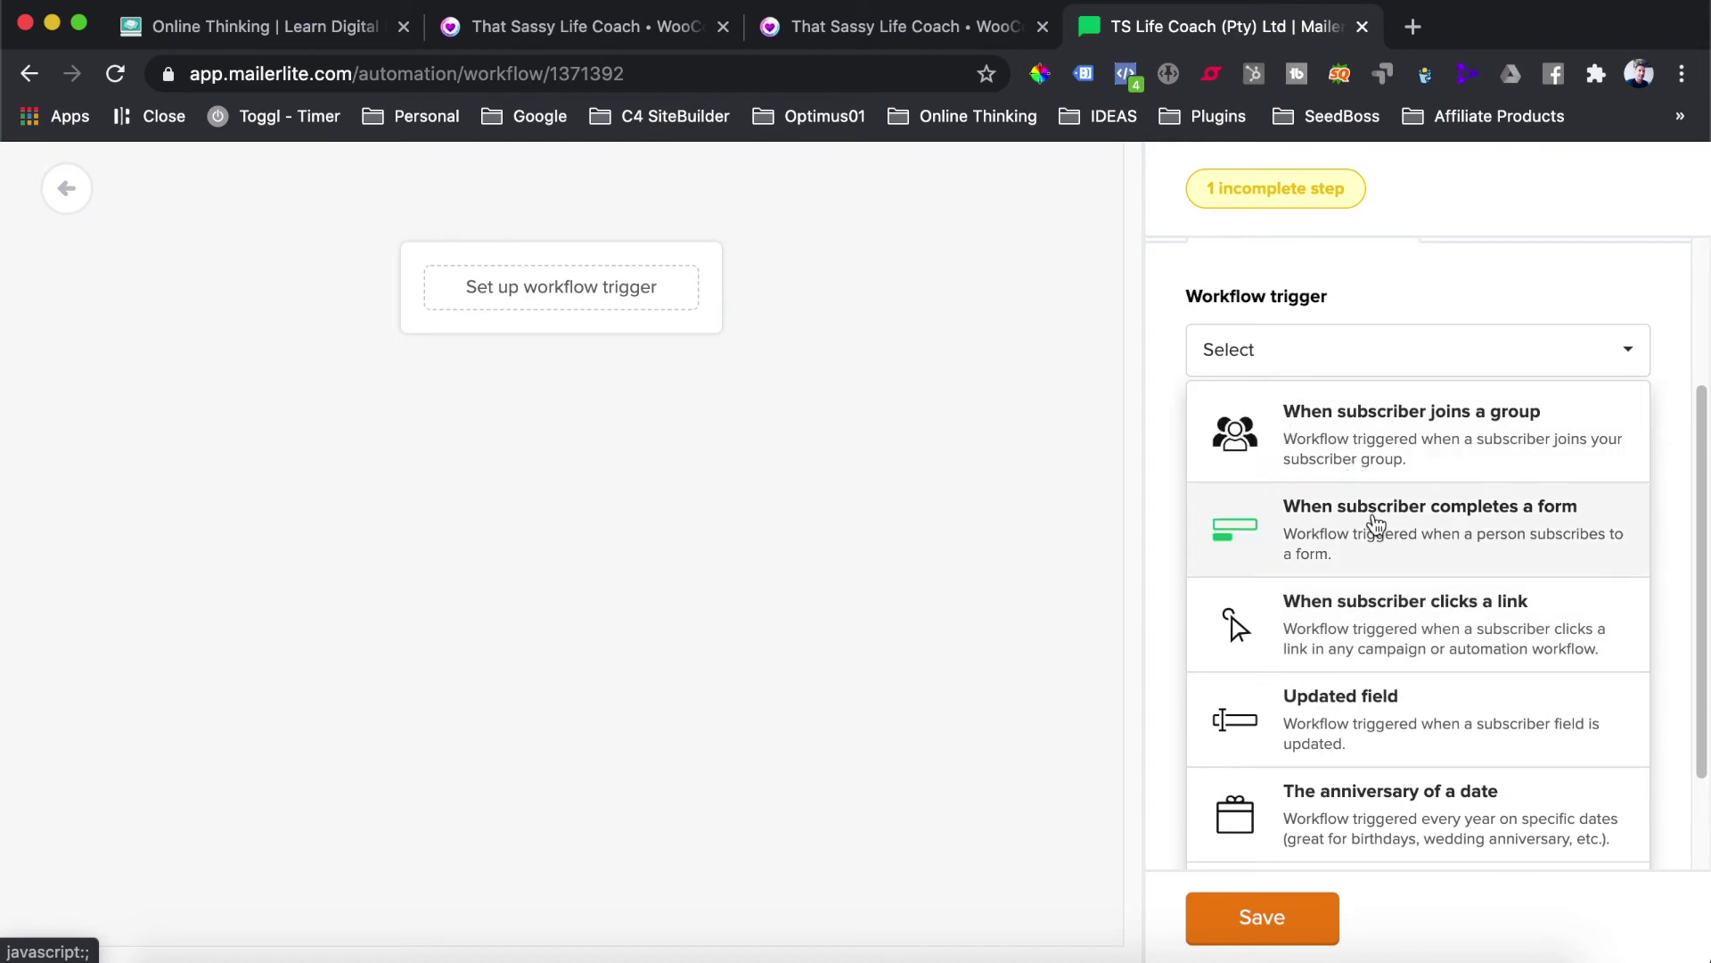
{"action": "scroll", "coordinate": [1373, 523], "scroll_direction": "up", "scroll_amount": 3}
{"action": "left_click", "coordinate": [1592, 467]}
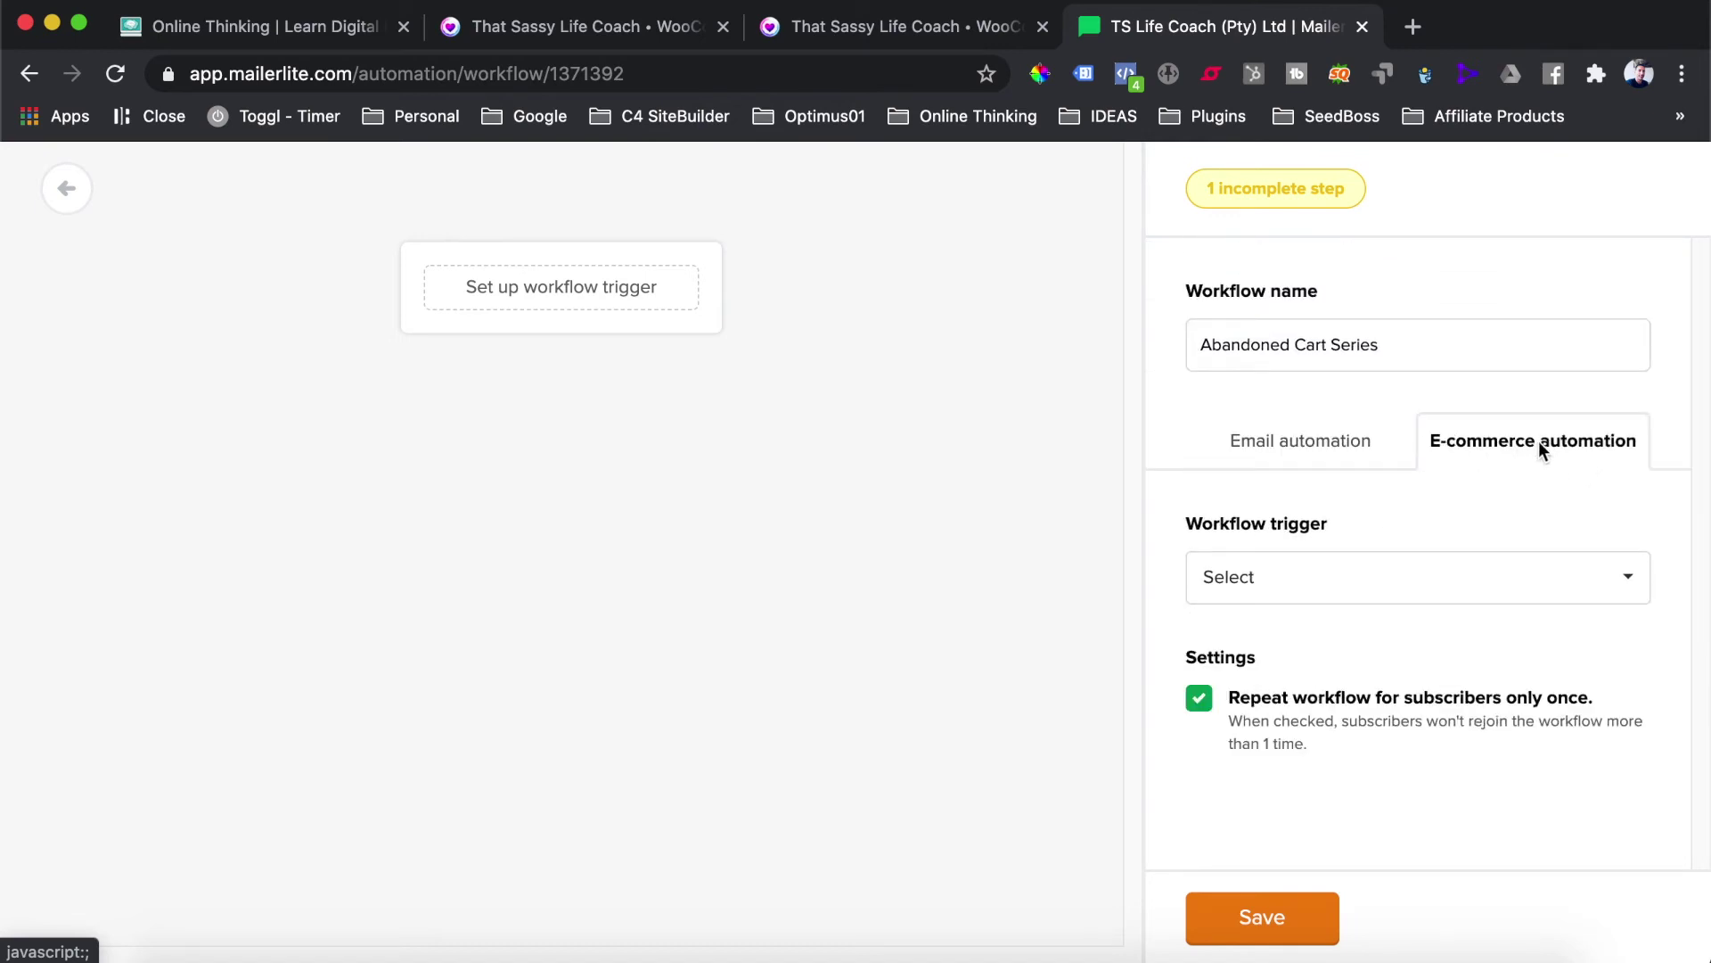
{"action": "left_click", "coordinate": [1306, 570]}
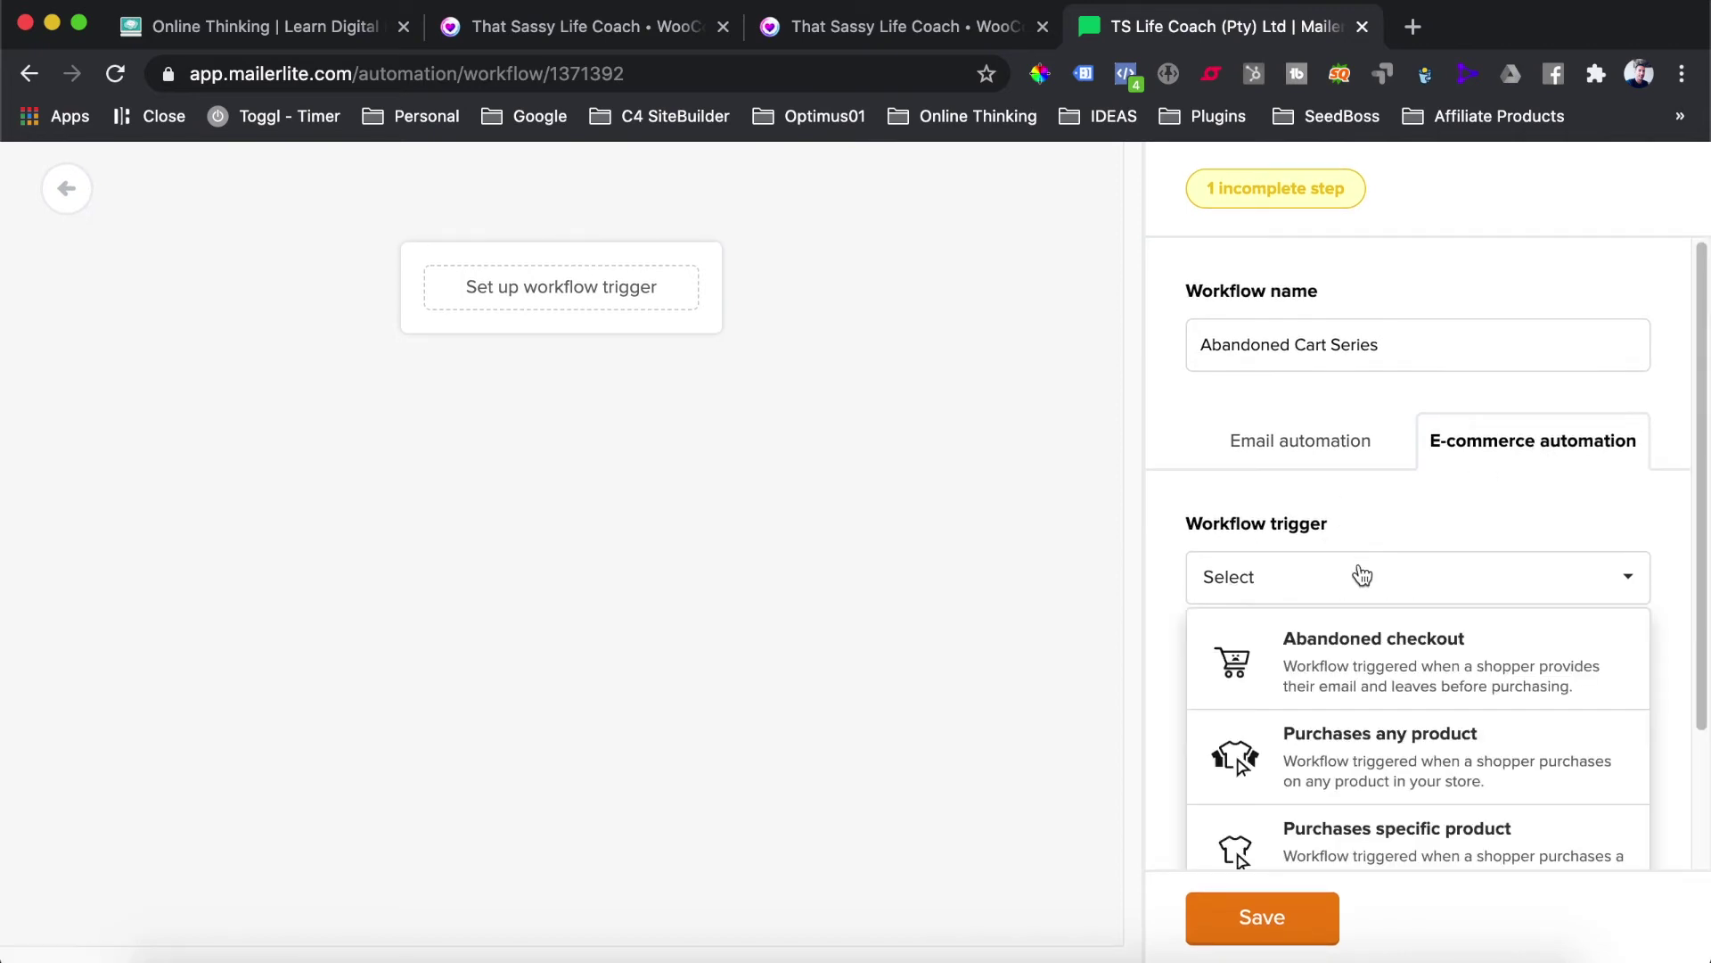
{"action": "scroll", "coordinate": [1384, 645], "scroll_direction": "down", "scroll_amount": 2}
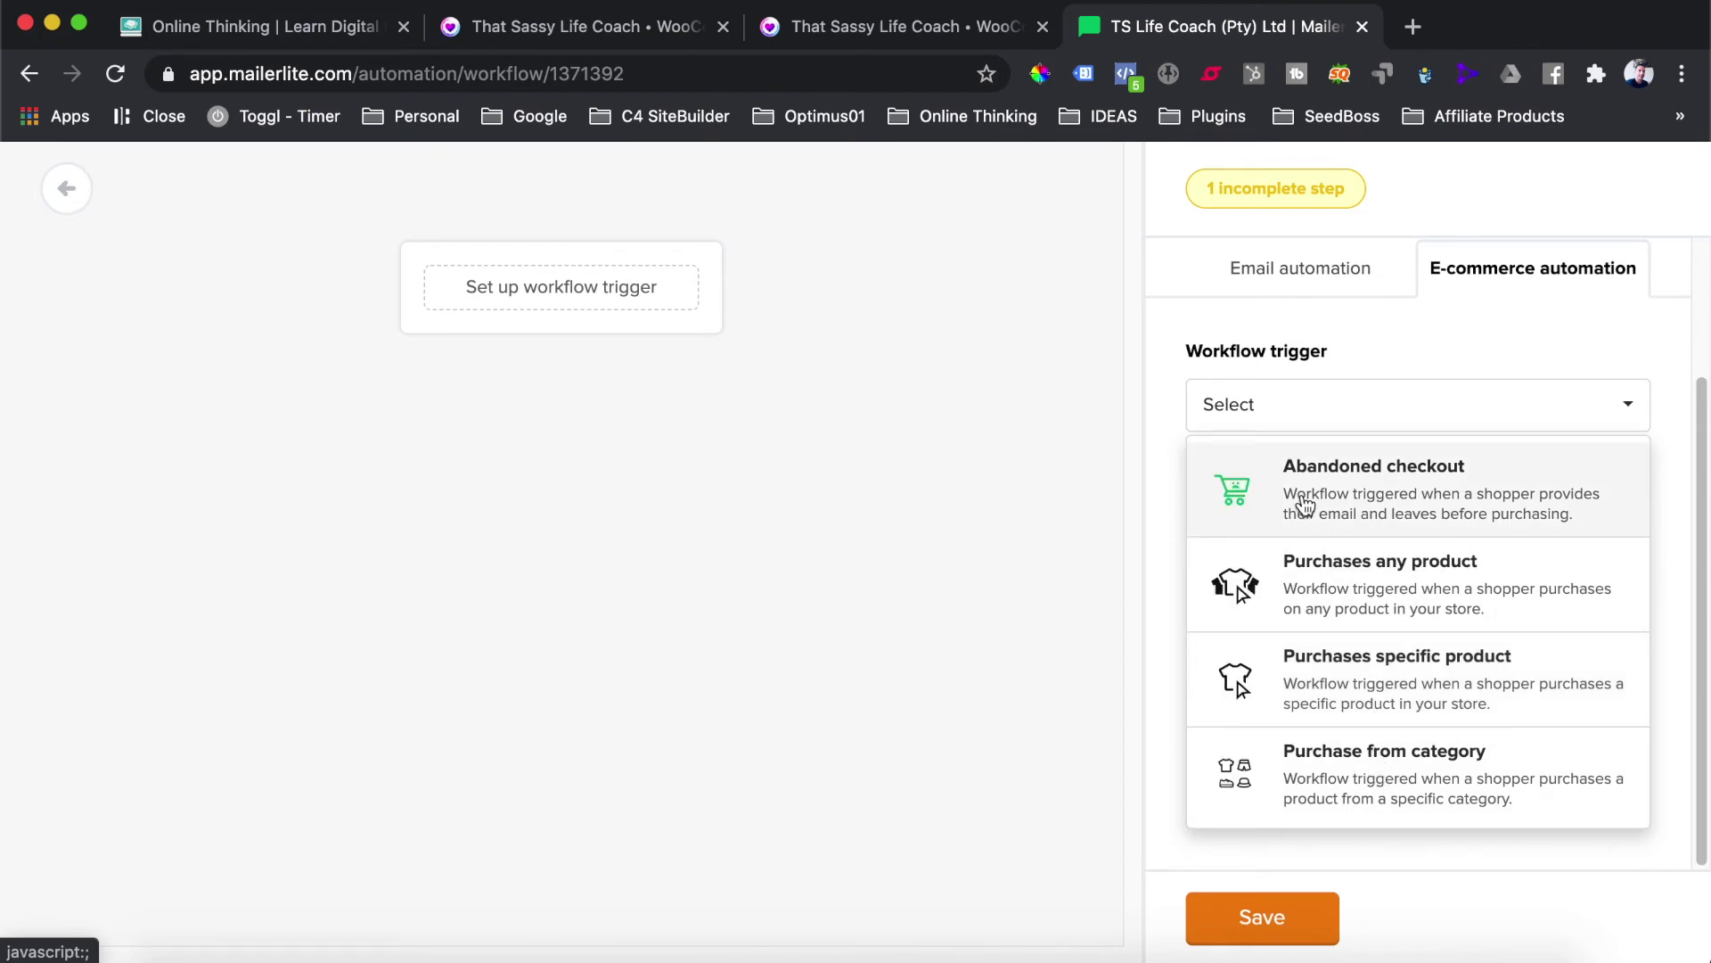
{"action": "left_click", "coordinate": [1401, 501]}
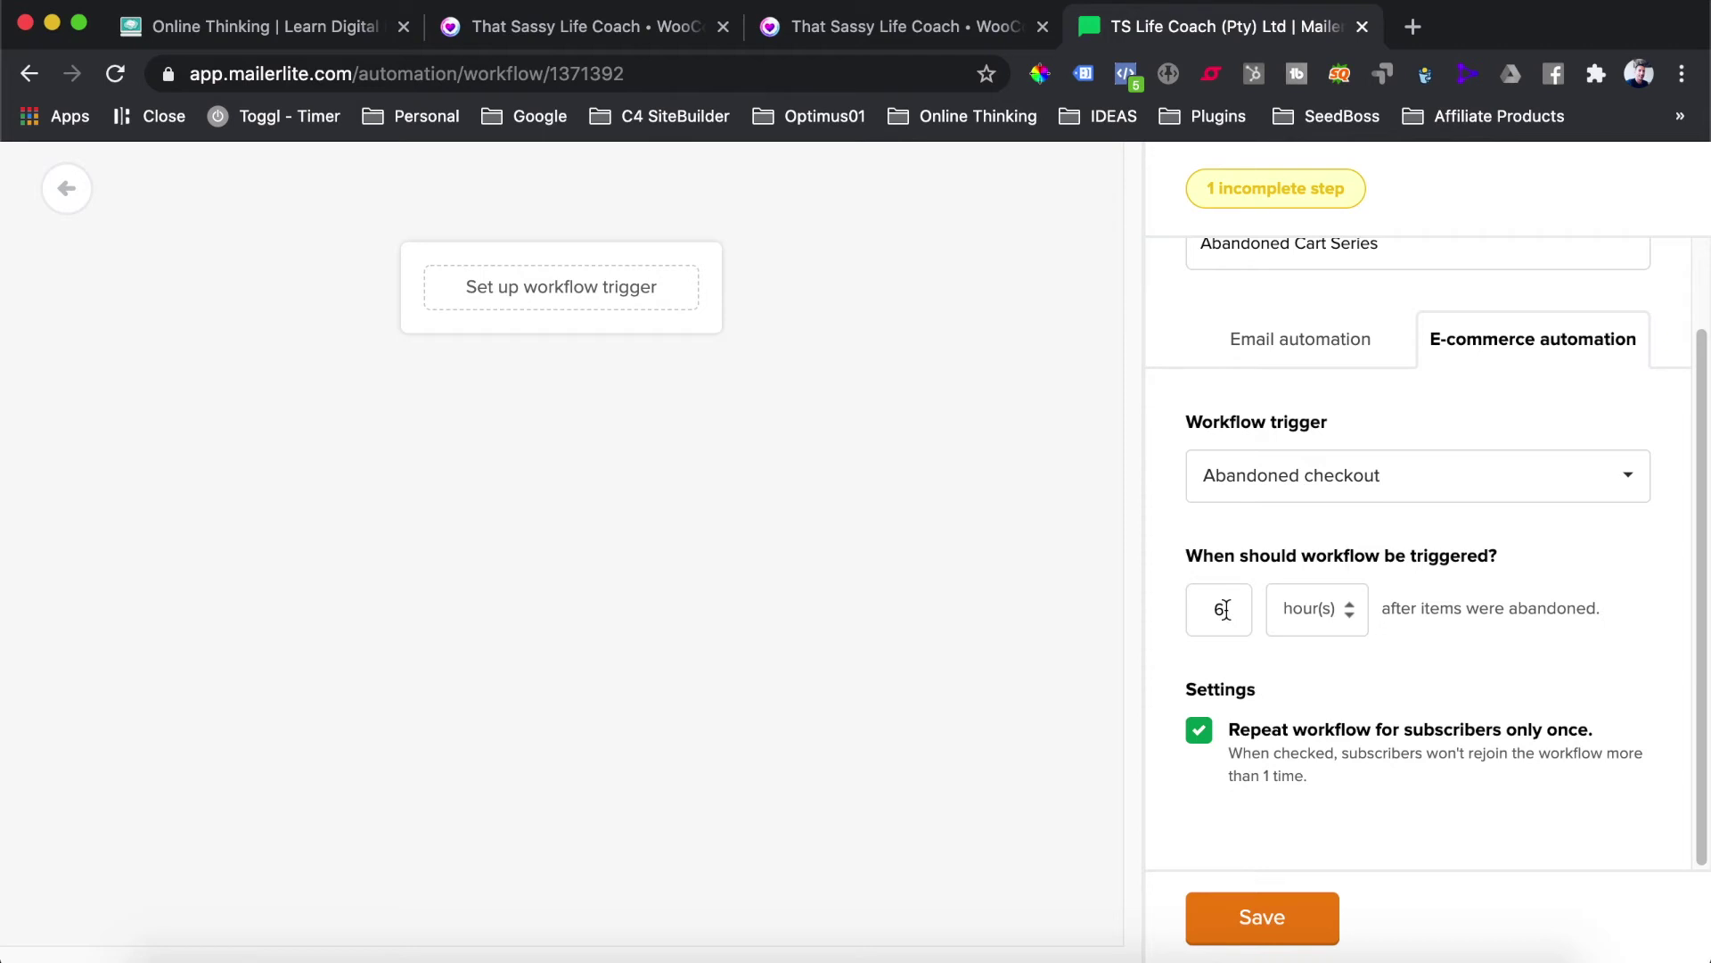
Step: Set the abandoned checkout delay to 1 hour and save the trigger
{"action": "left_click", "coordinate": [1348, 606]}
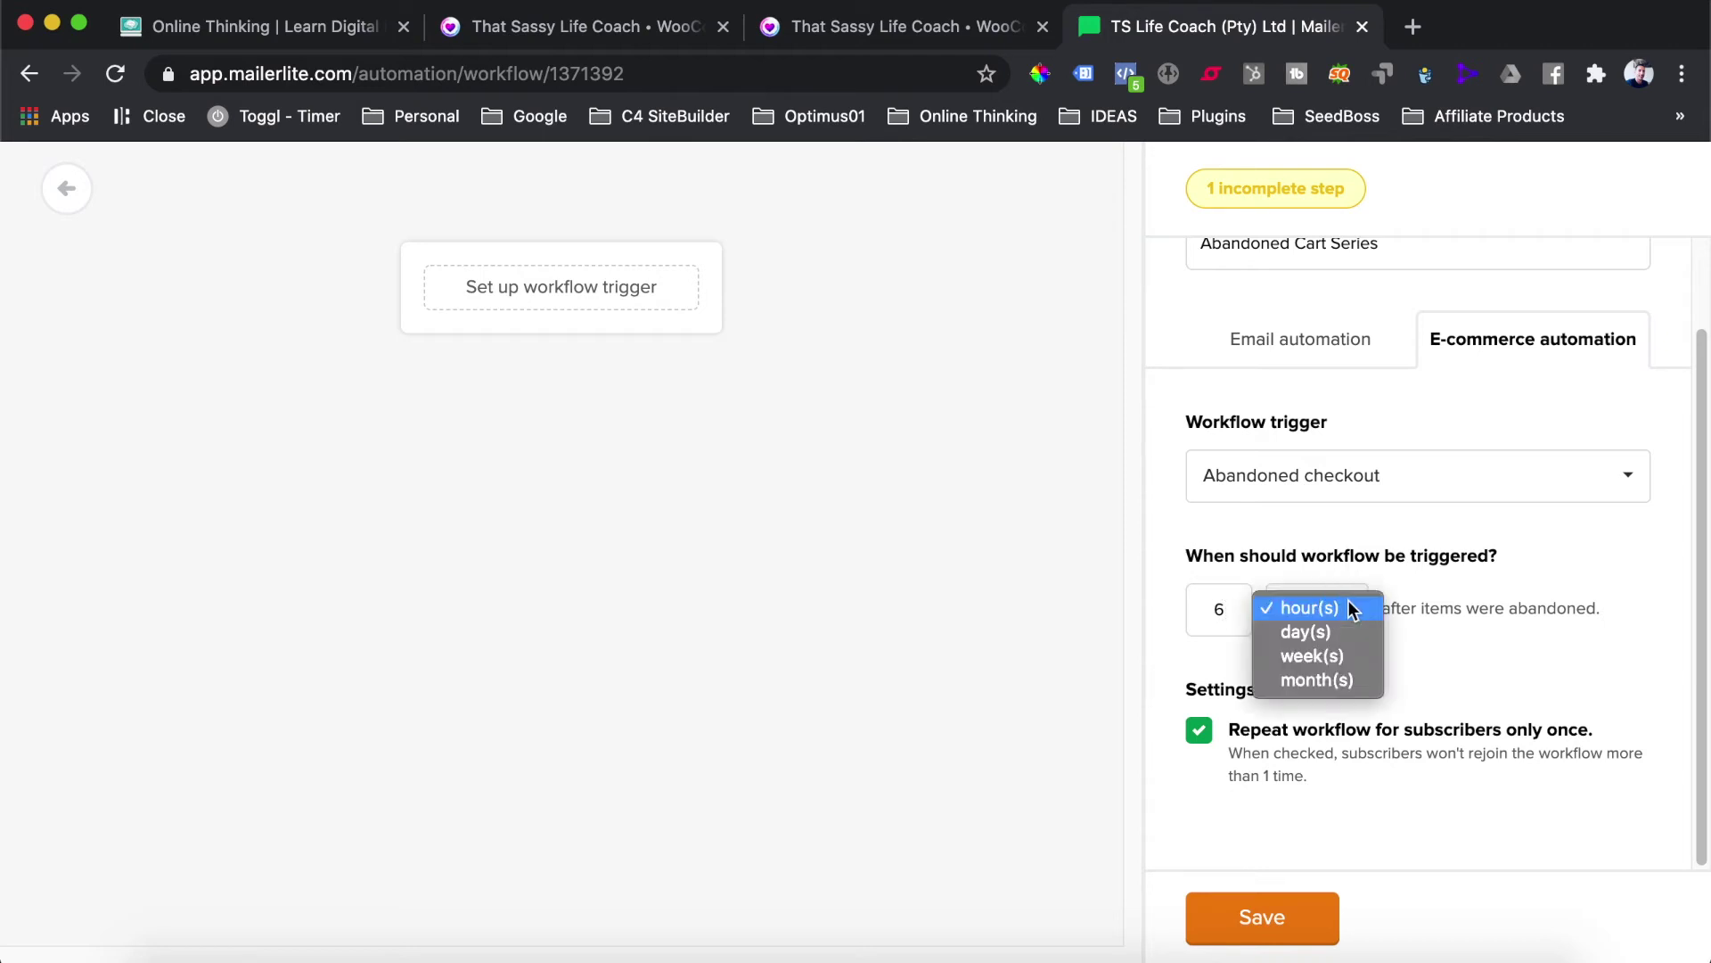
{"action": "left_click", "coordinate": [1226, 606]}
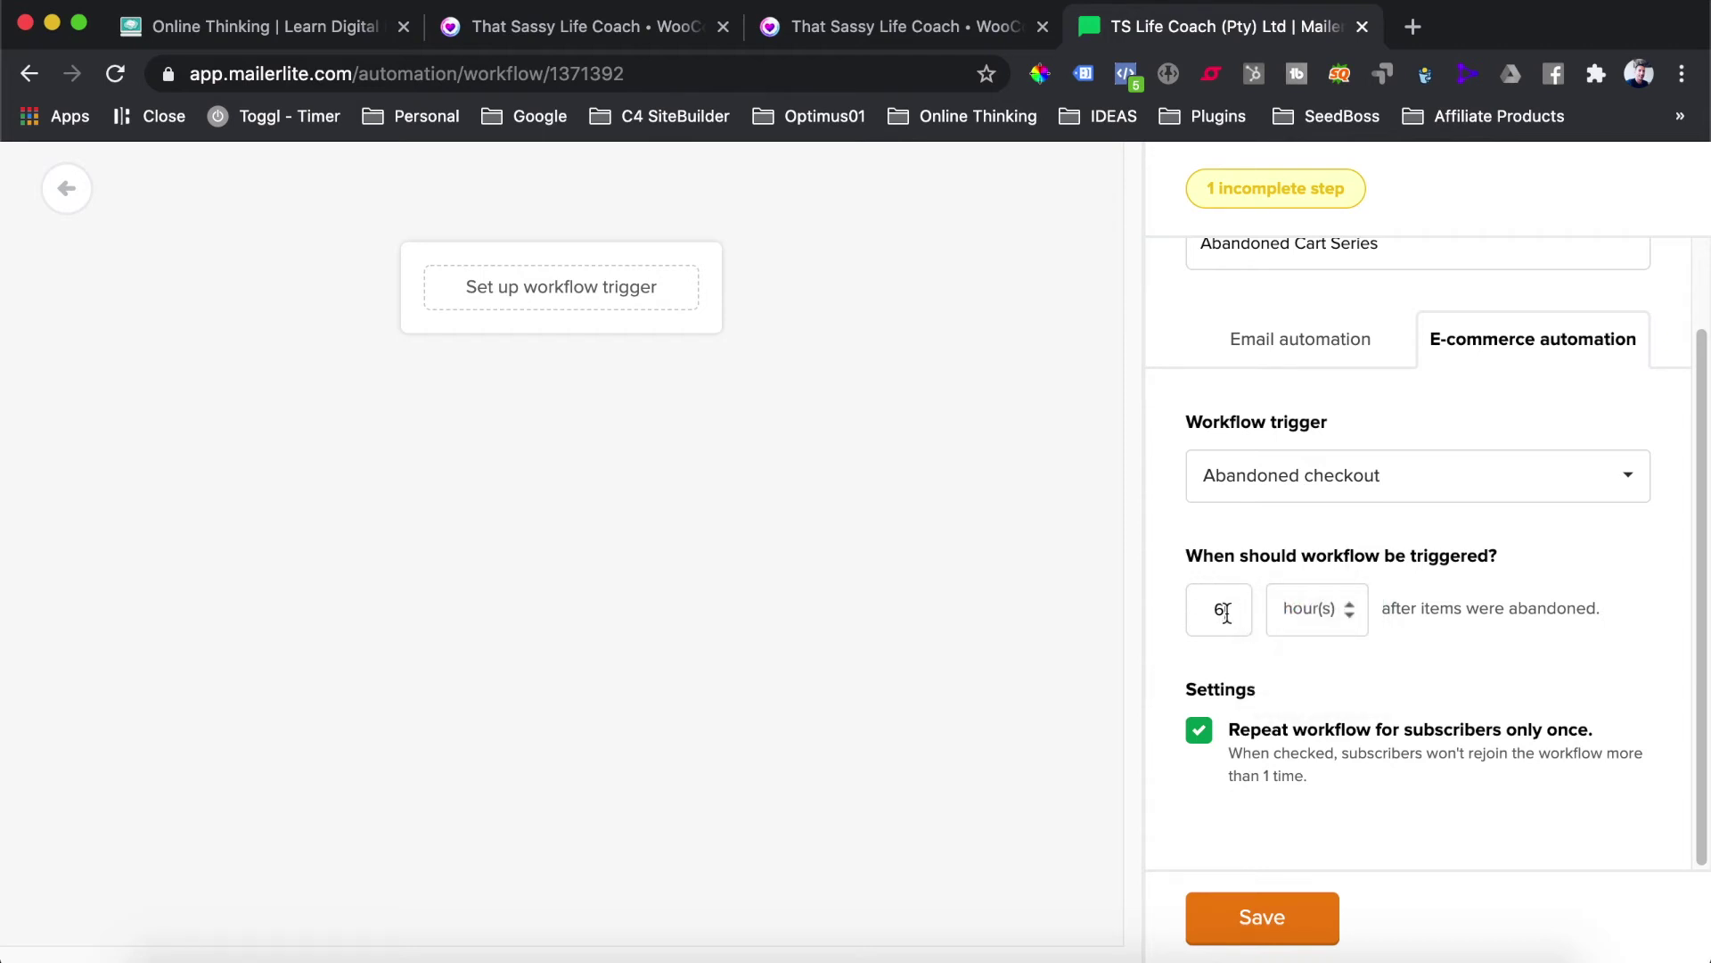
{"action": "key", "text": "BackSpace"}
{"action": "type", "text": "1"}
{"action": "left_click", "coordinate": [1262, 931]}
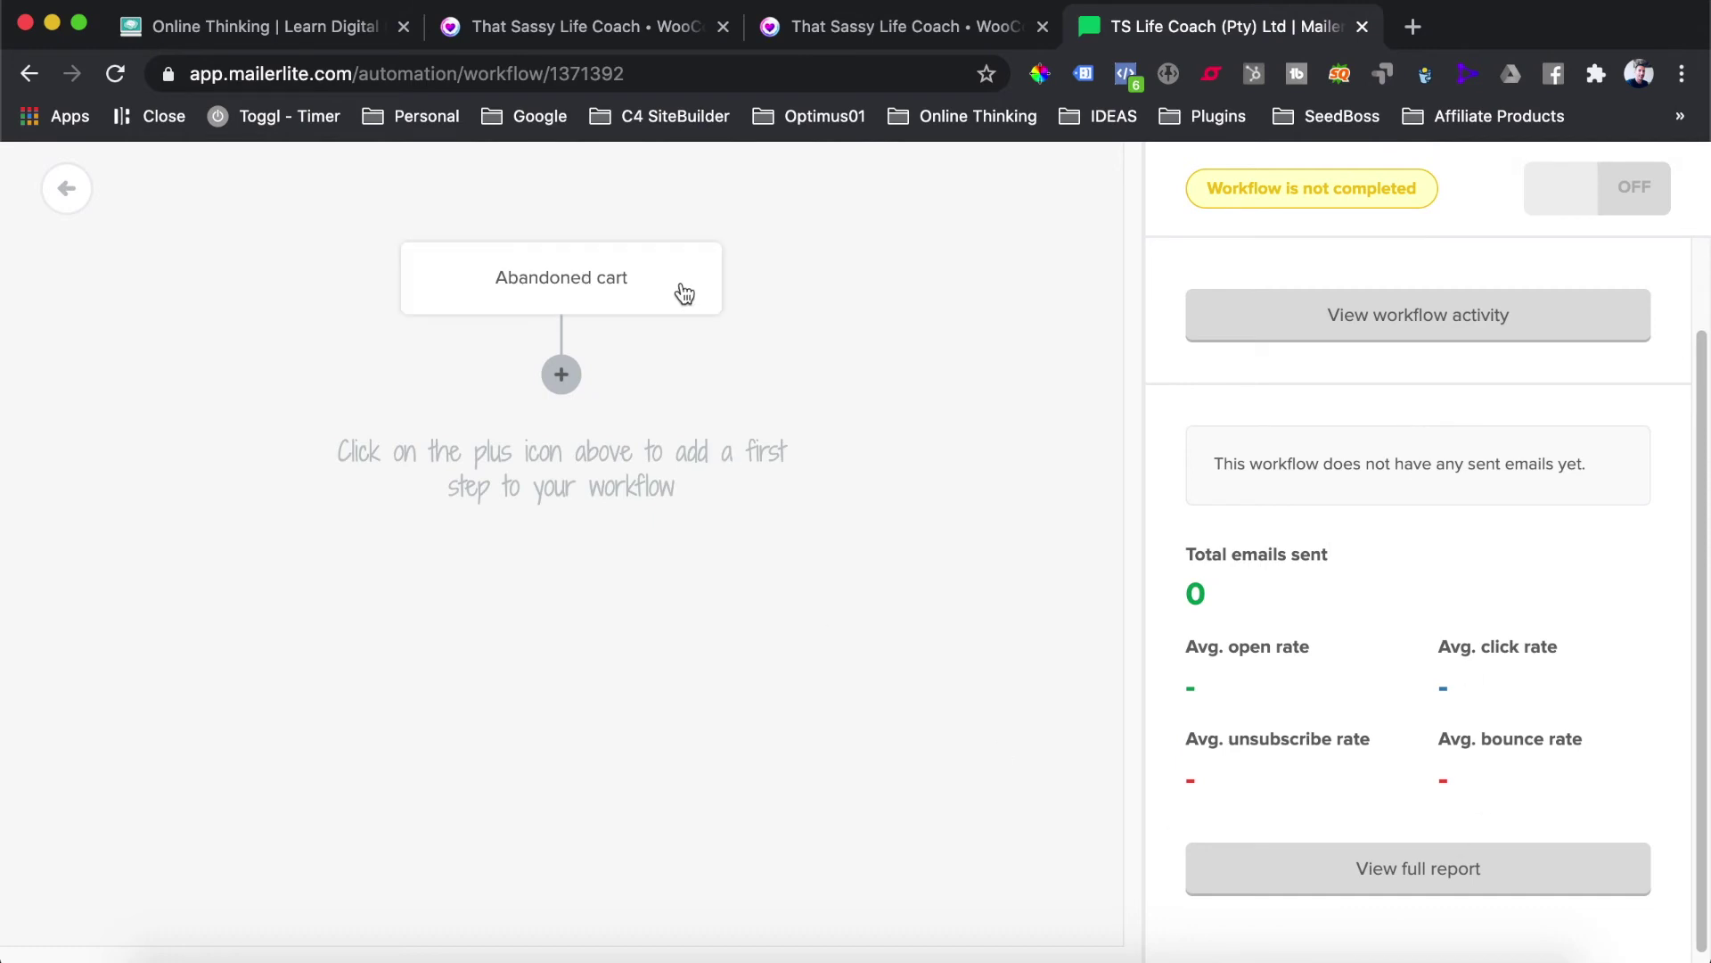
Step: Add an email step with subject 'You left something behind' and Google Analytics tracking enabled
{"action": "left_click", "coordinate": [562, 376]}
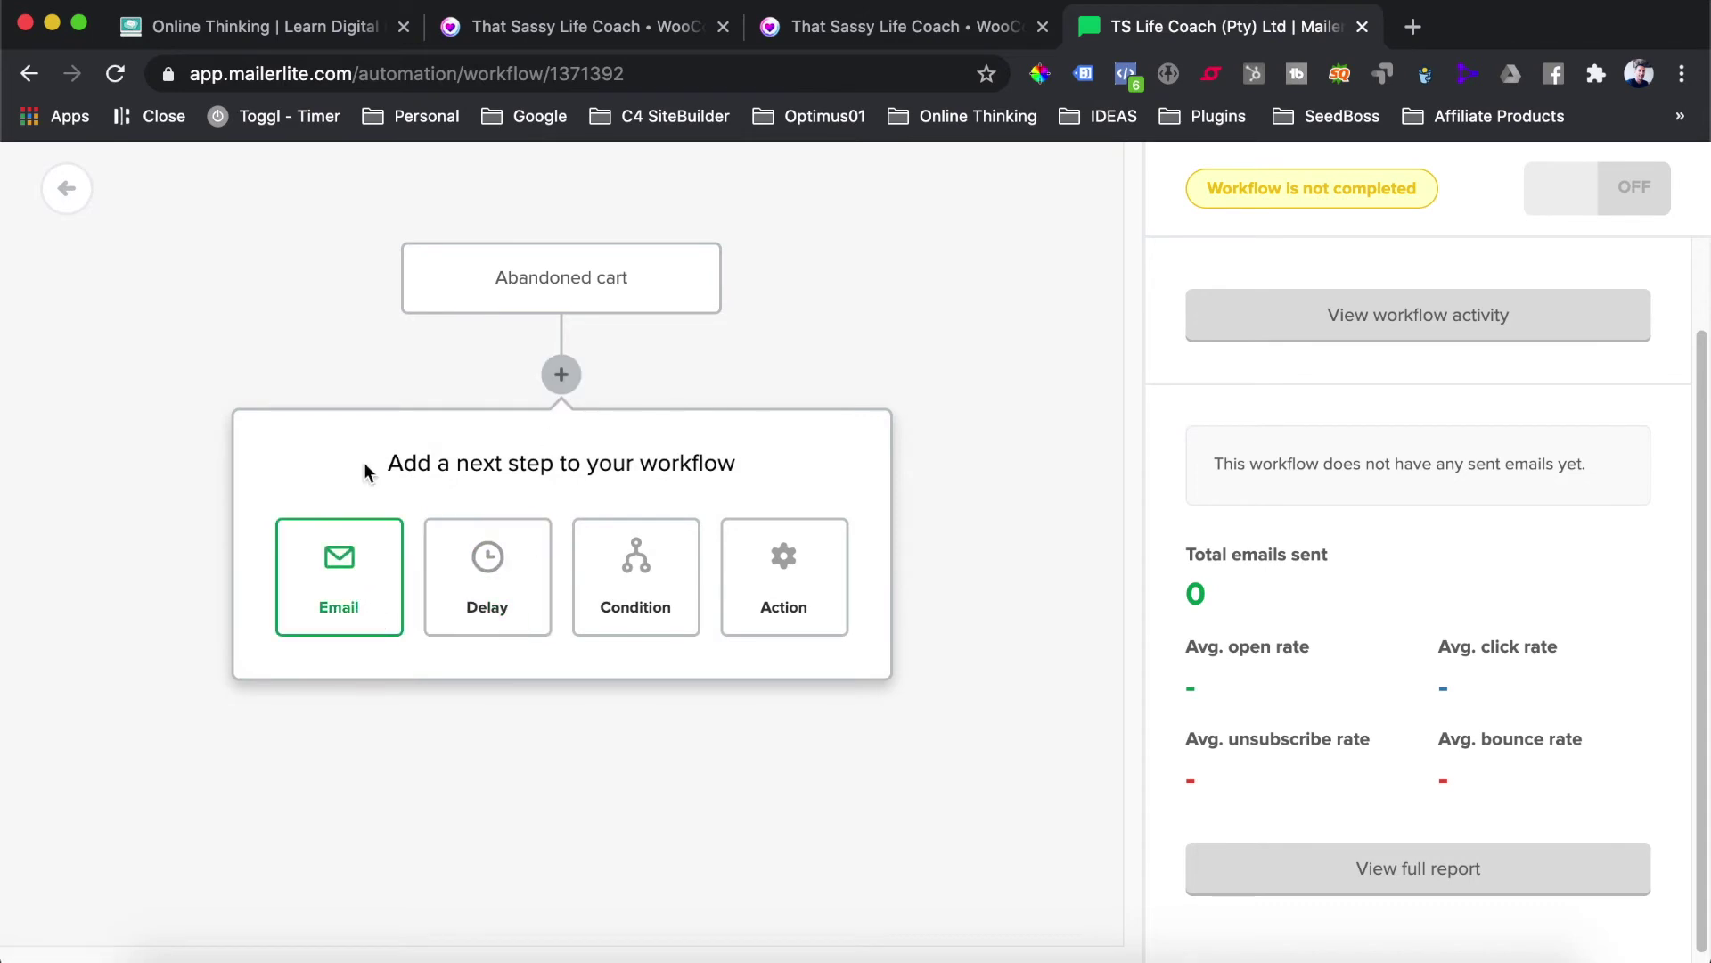
{"action": "left_click", "coordinate": [342, 554]}
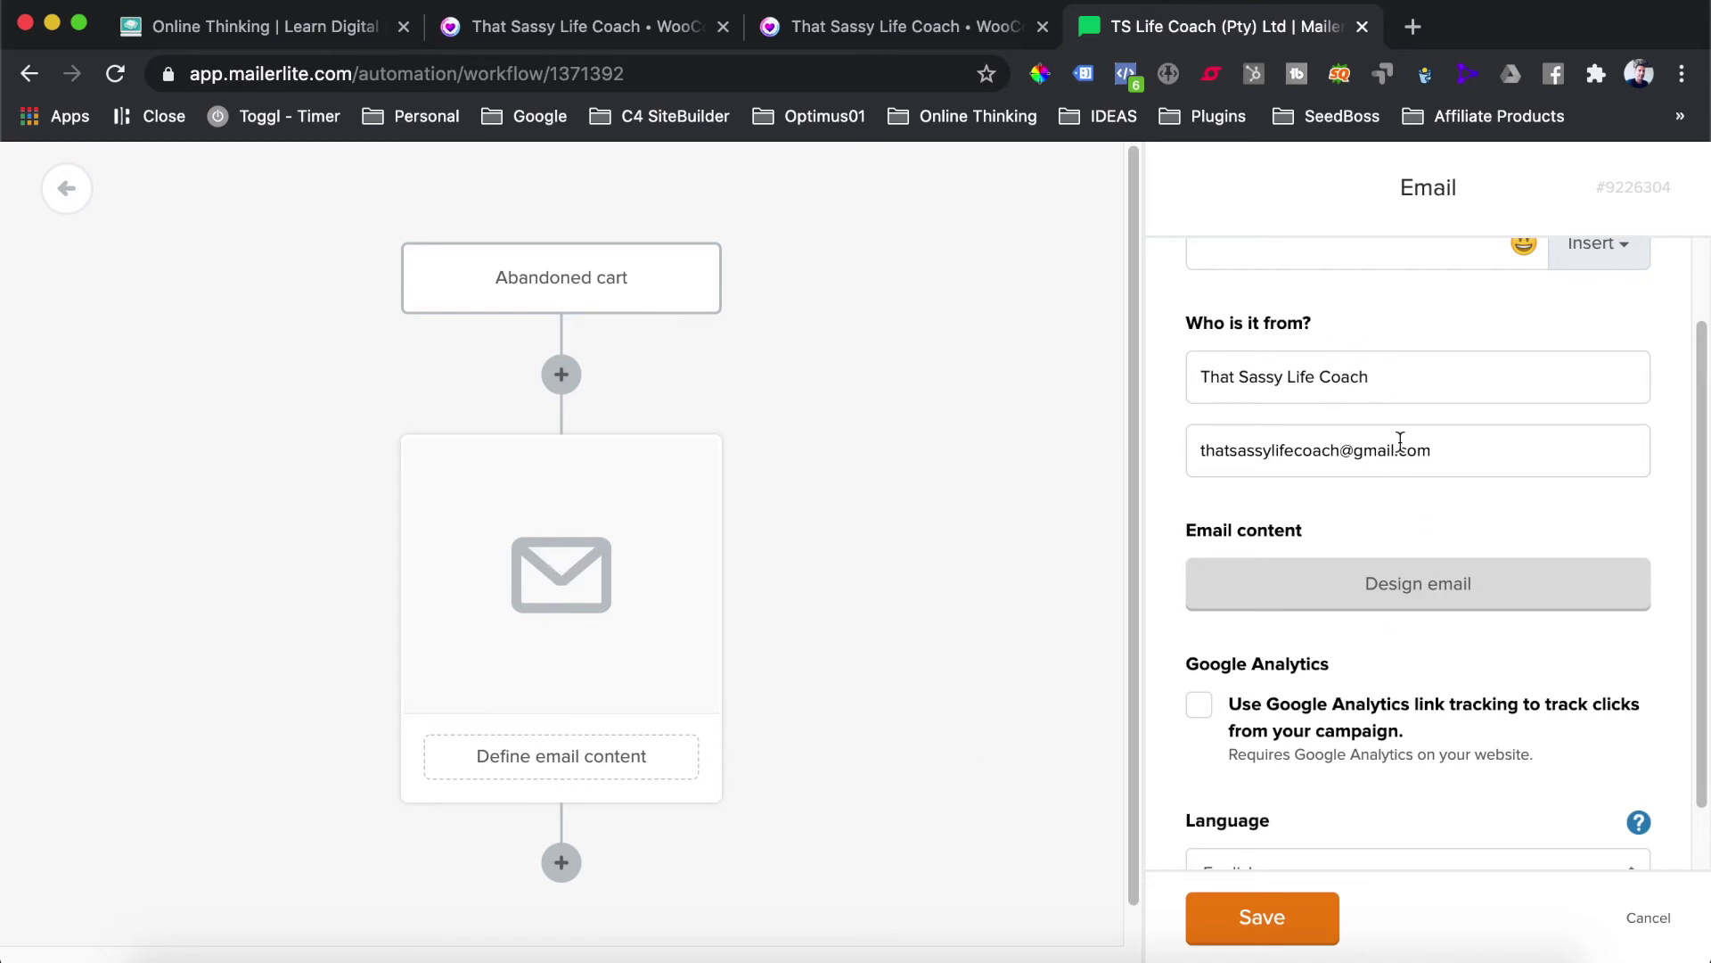
{"action": "scroll", "coordinate": [1402, 446], "scroll_direction": "up", "scroll_amount": 2}
{"action": "left_click", "coordinate": [1298, 345]}
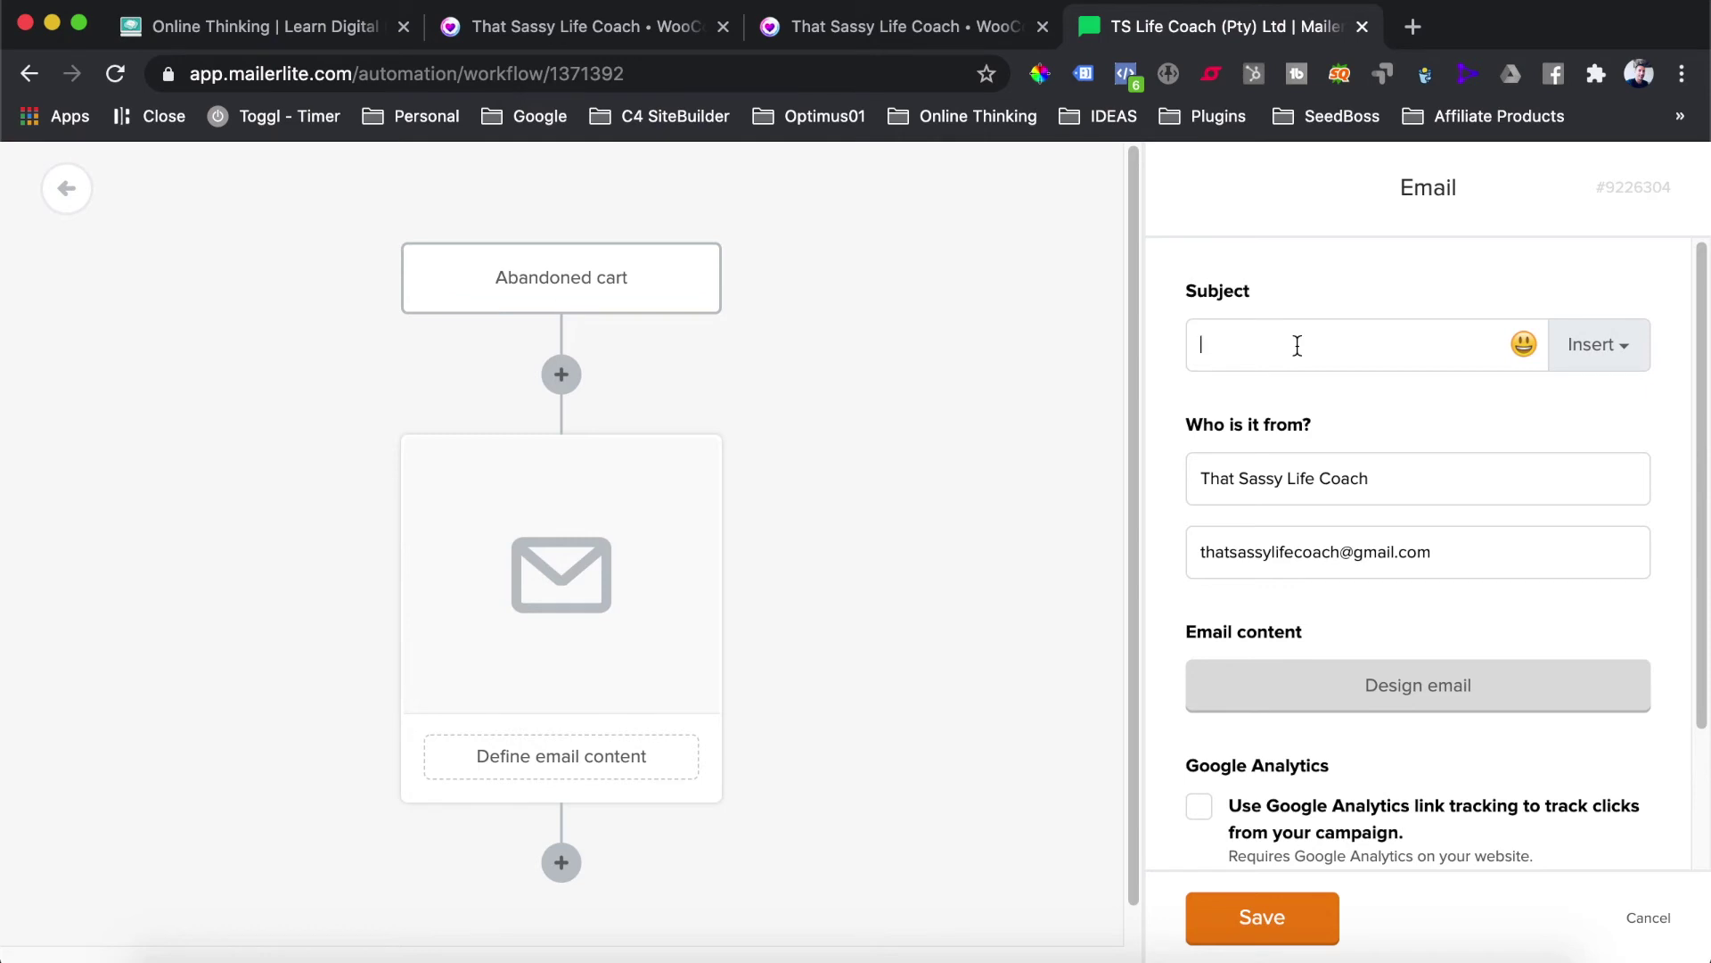
{"action": "type", "text": "You left something behind"}
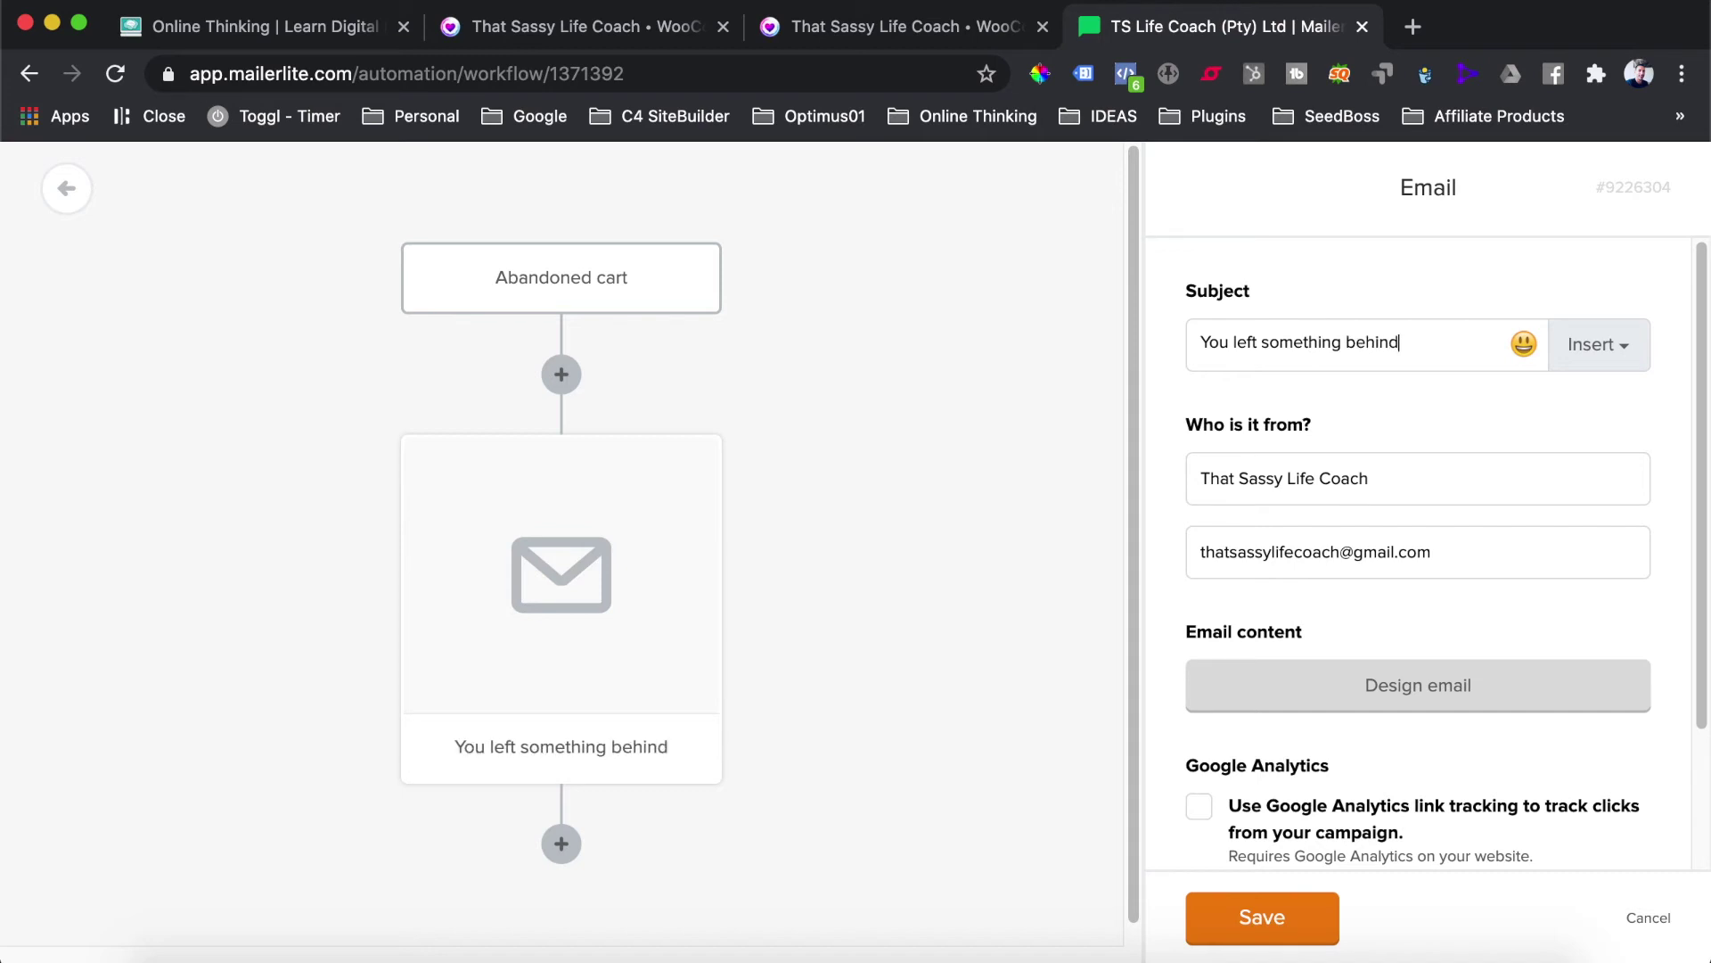
{"action": "left_click", "coordinate": [1409, 489]}
{"action": "scroll", "coordinate": [1323, 530], "scroll_direction": "down", "scroll_amount": 3}
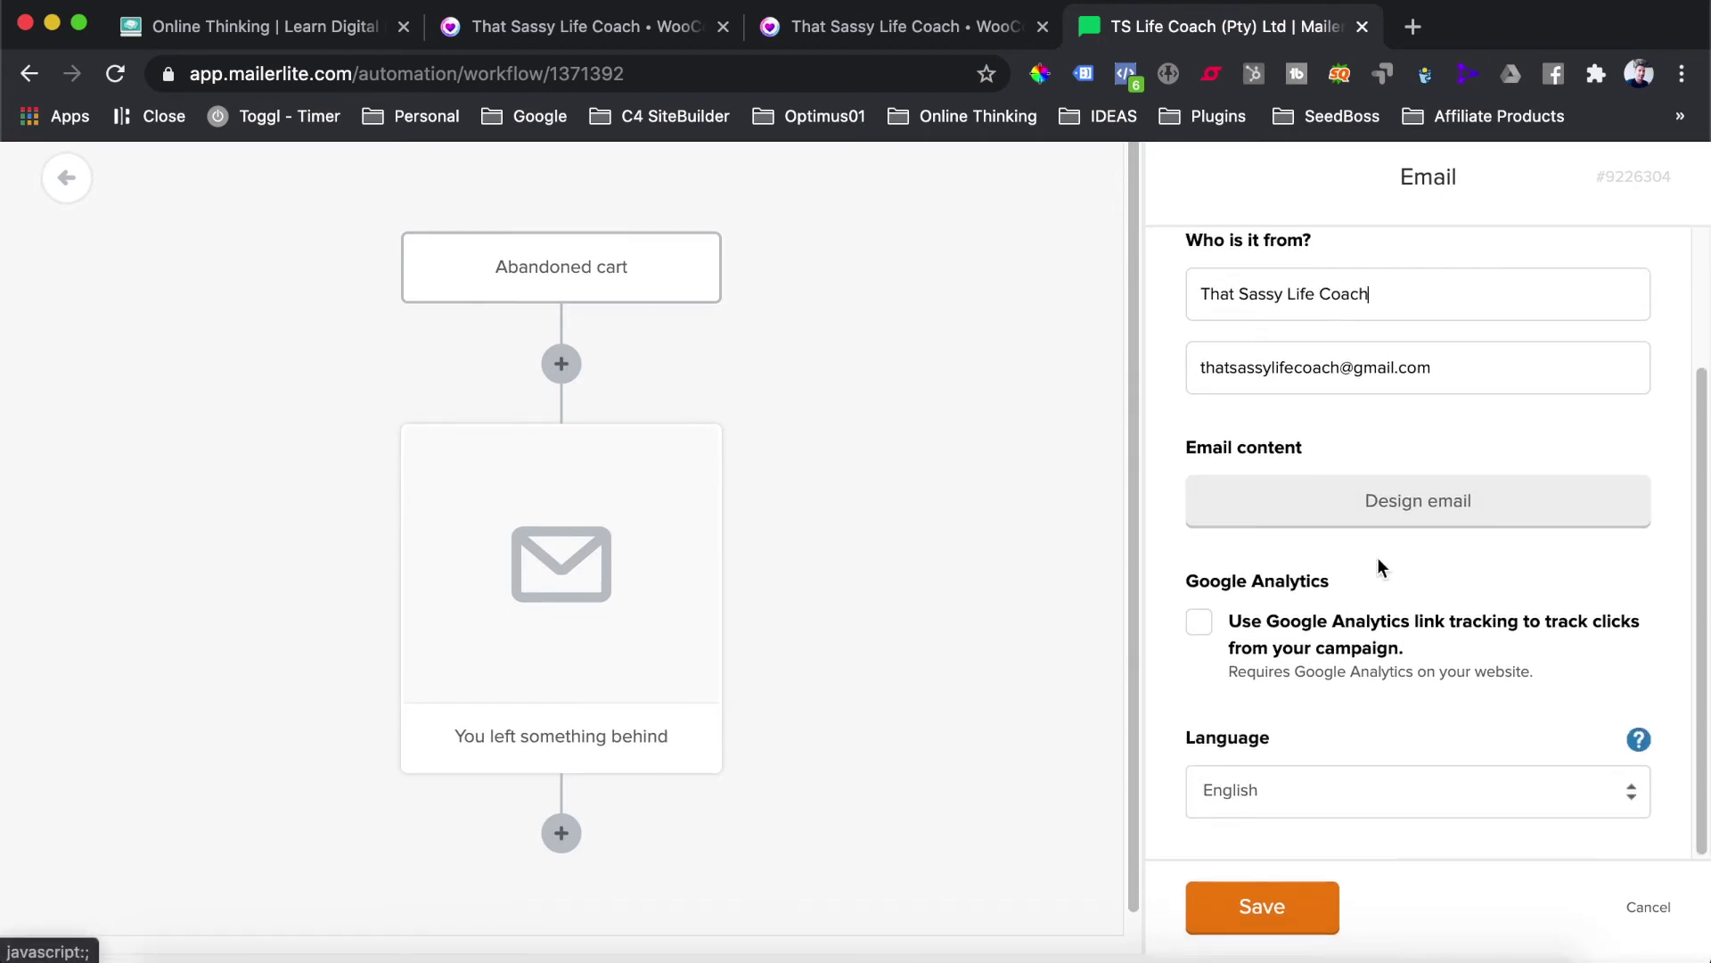
{"action": "left_click", "coordinate": [1201, 623]}
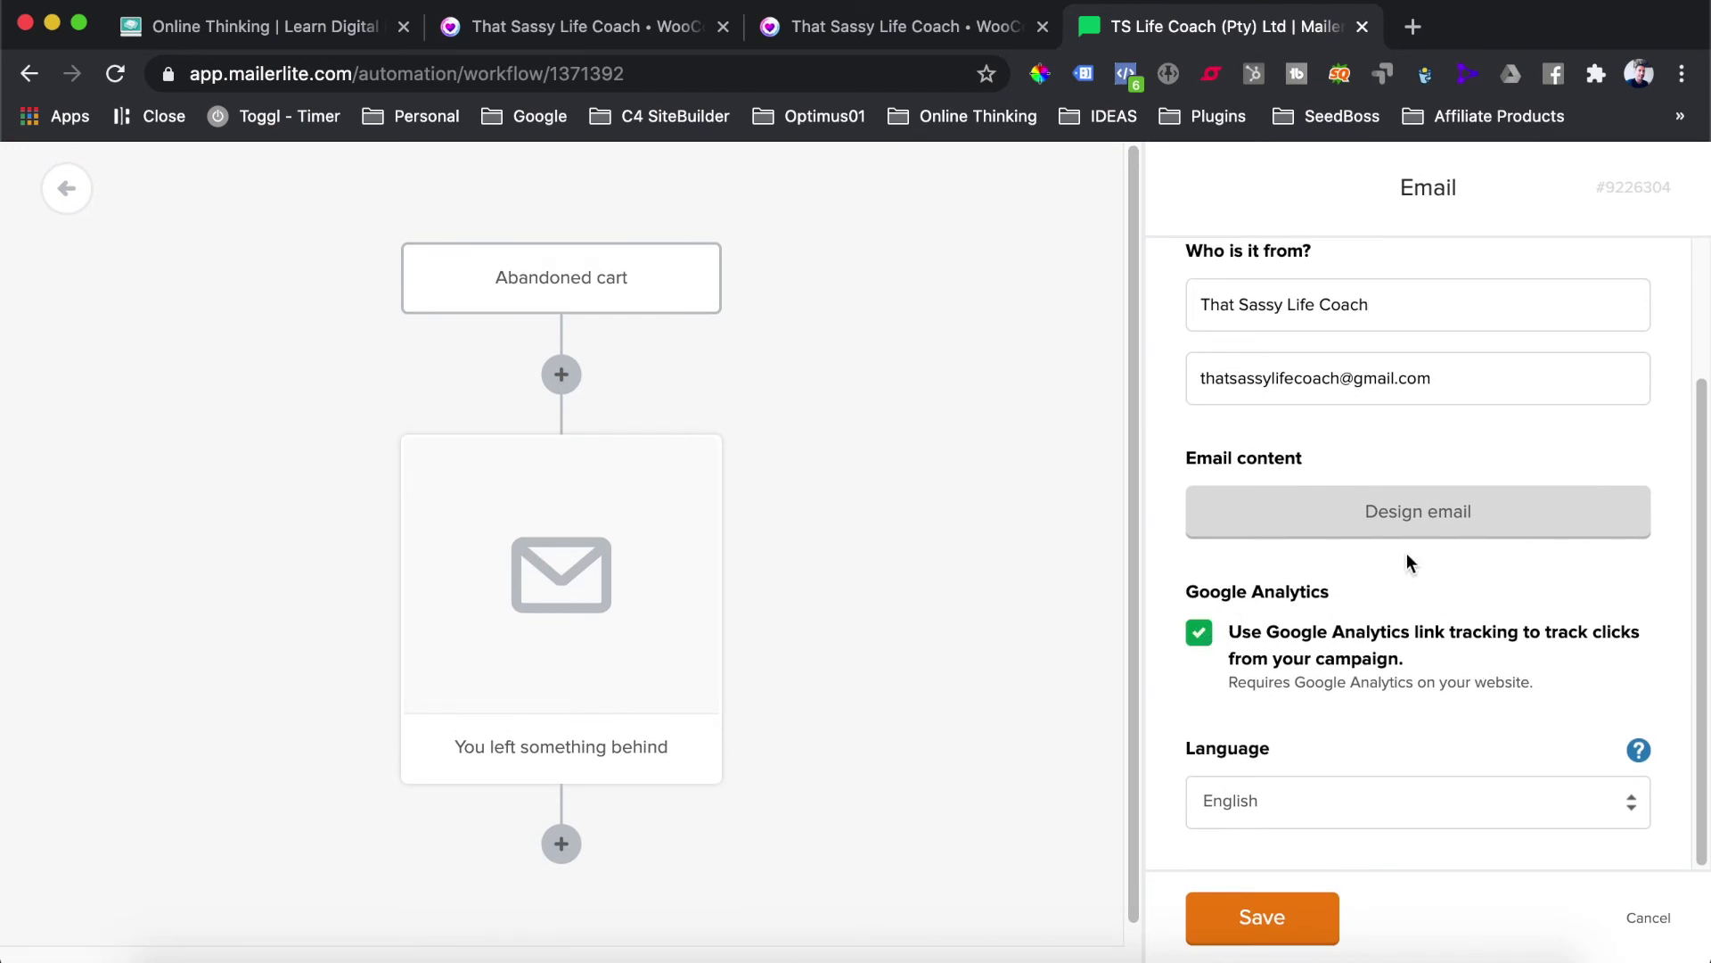
{"action": "left_click", "coordinate": [1415, 517]}
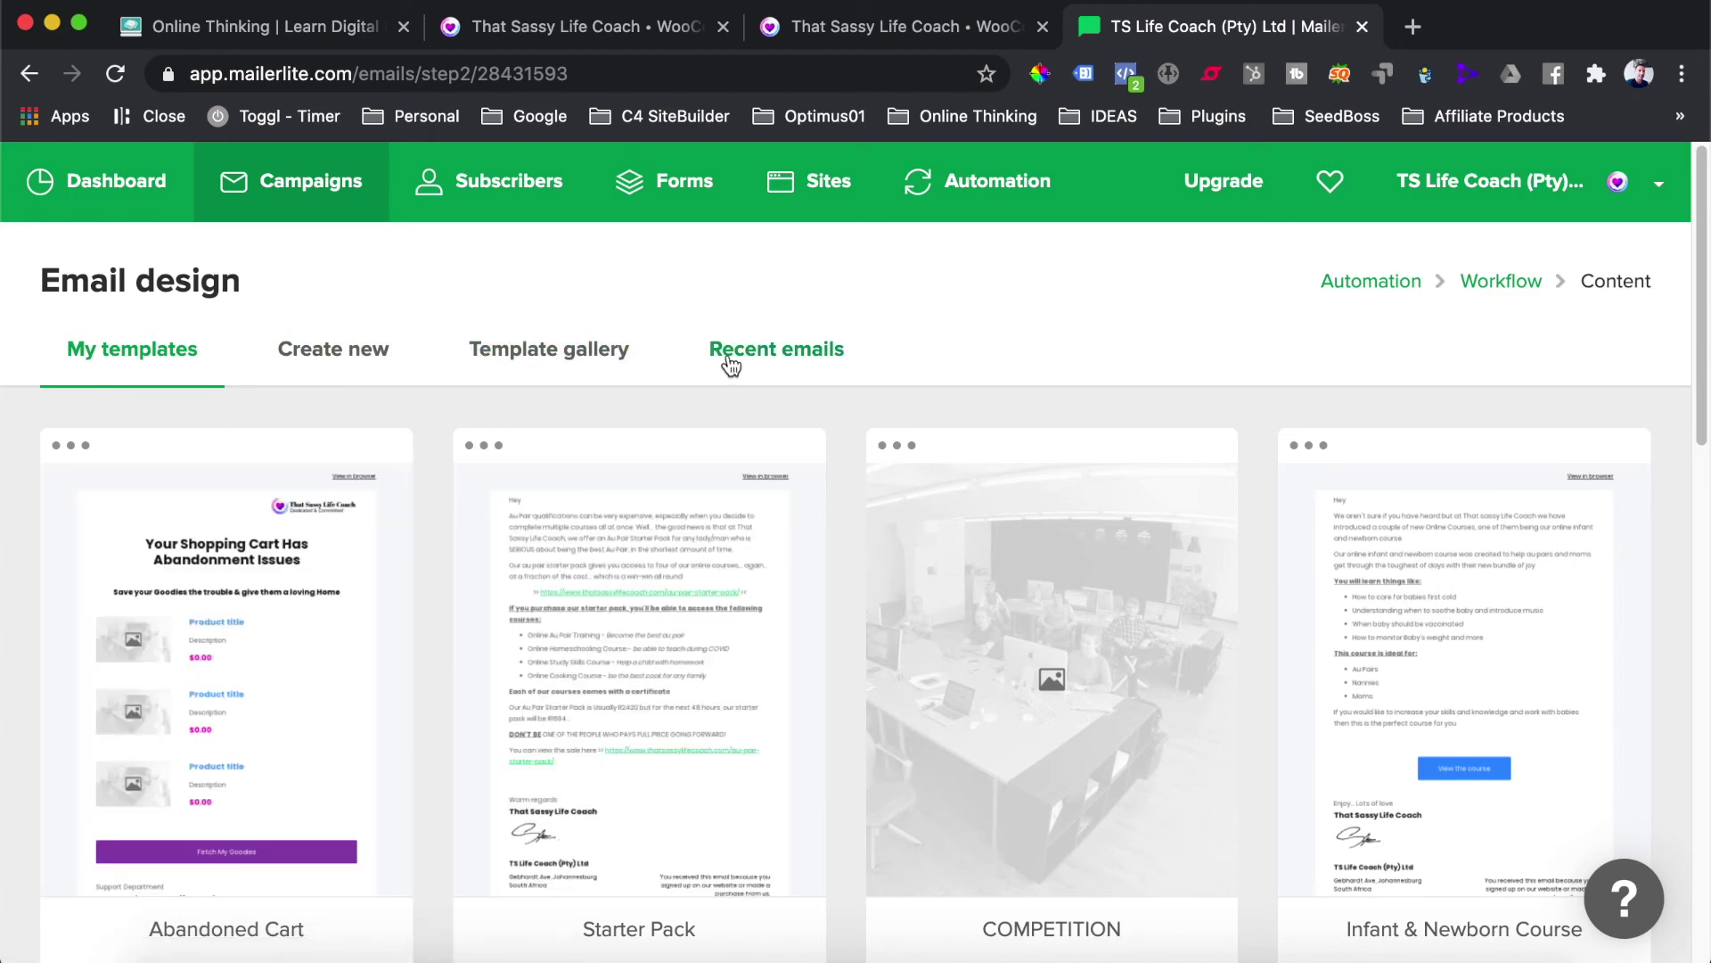
Step: Preview the Best selling gallery template, then close the preview
{"action": "left_click", "coordinate": [540, 352]}
{"action": "scroll", "coordinate": [537, 352], "scroll_direction": "down", "scroll_amount": 4}
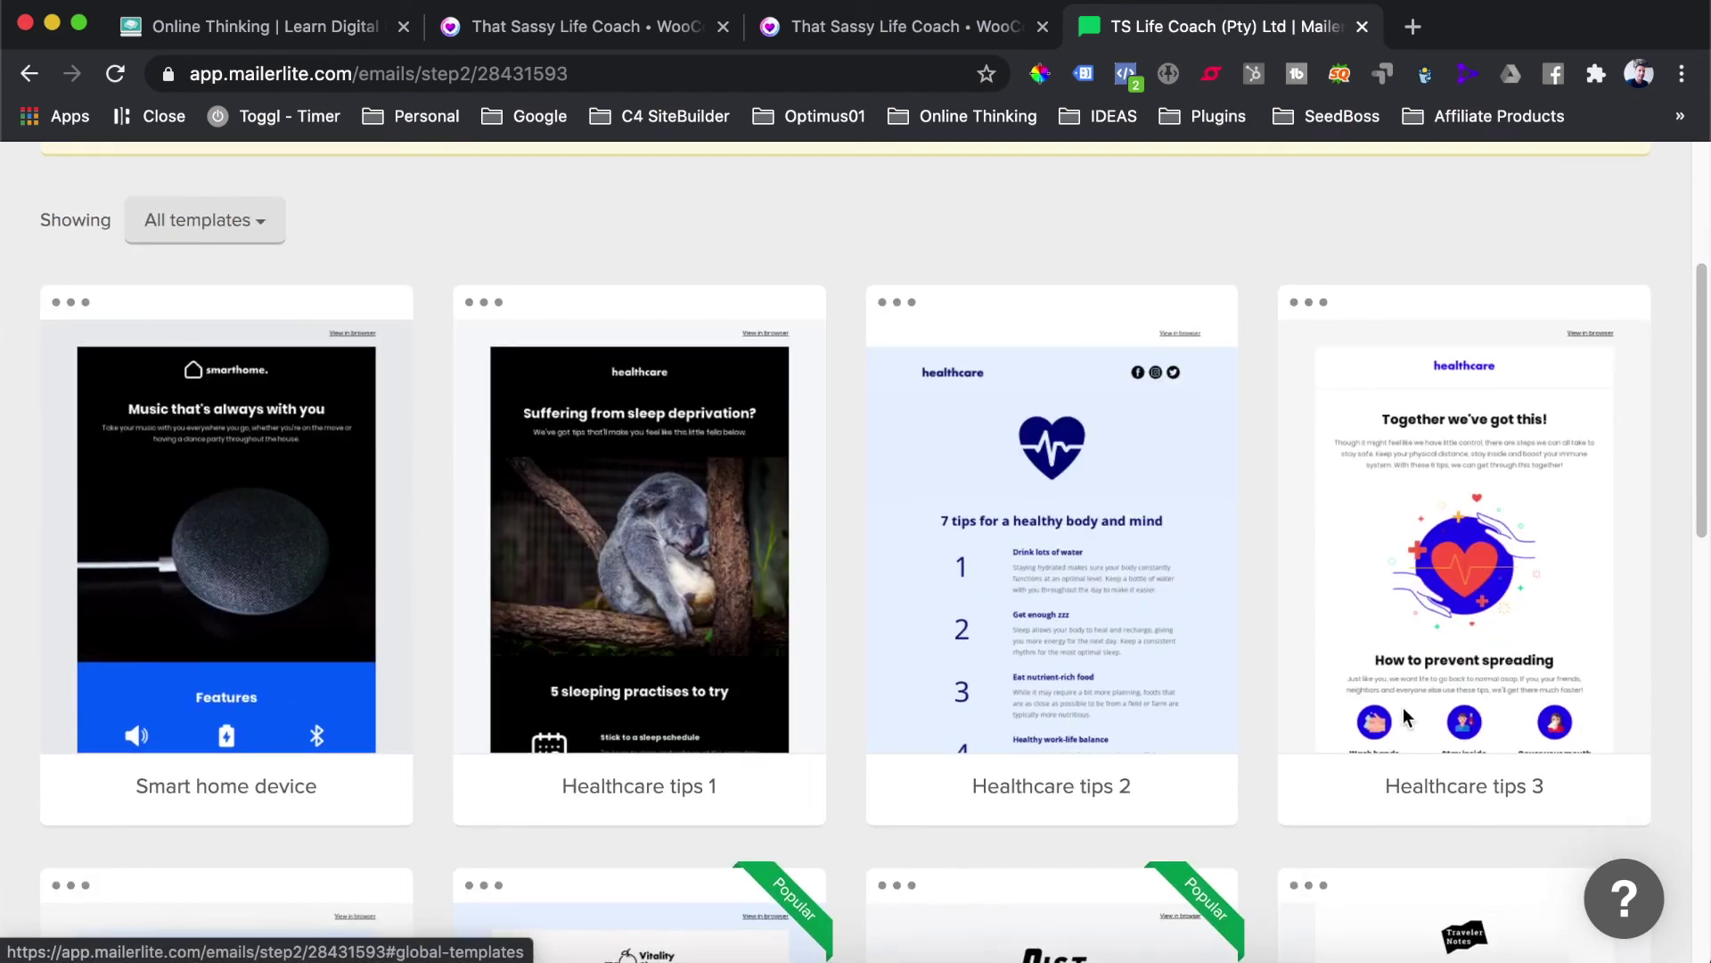
{"action": "scroll", "coordinate": [838, 560], "scroll_direction": "down", "scroll_amount": 4}
{"action": "scroll", "coordinate": [839, 557], "scroll_direction": "down", "scroll_amount": 10}
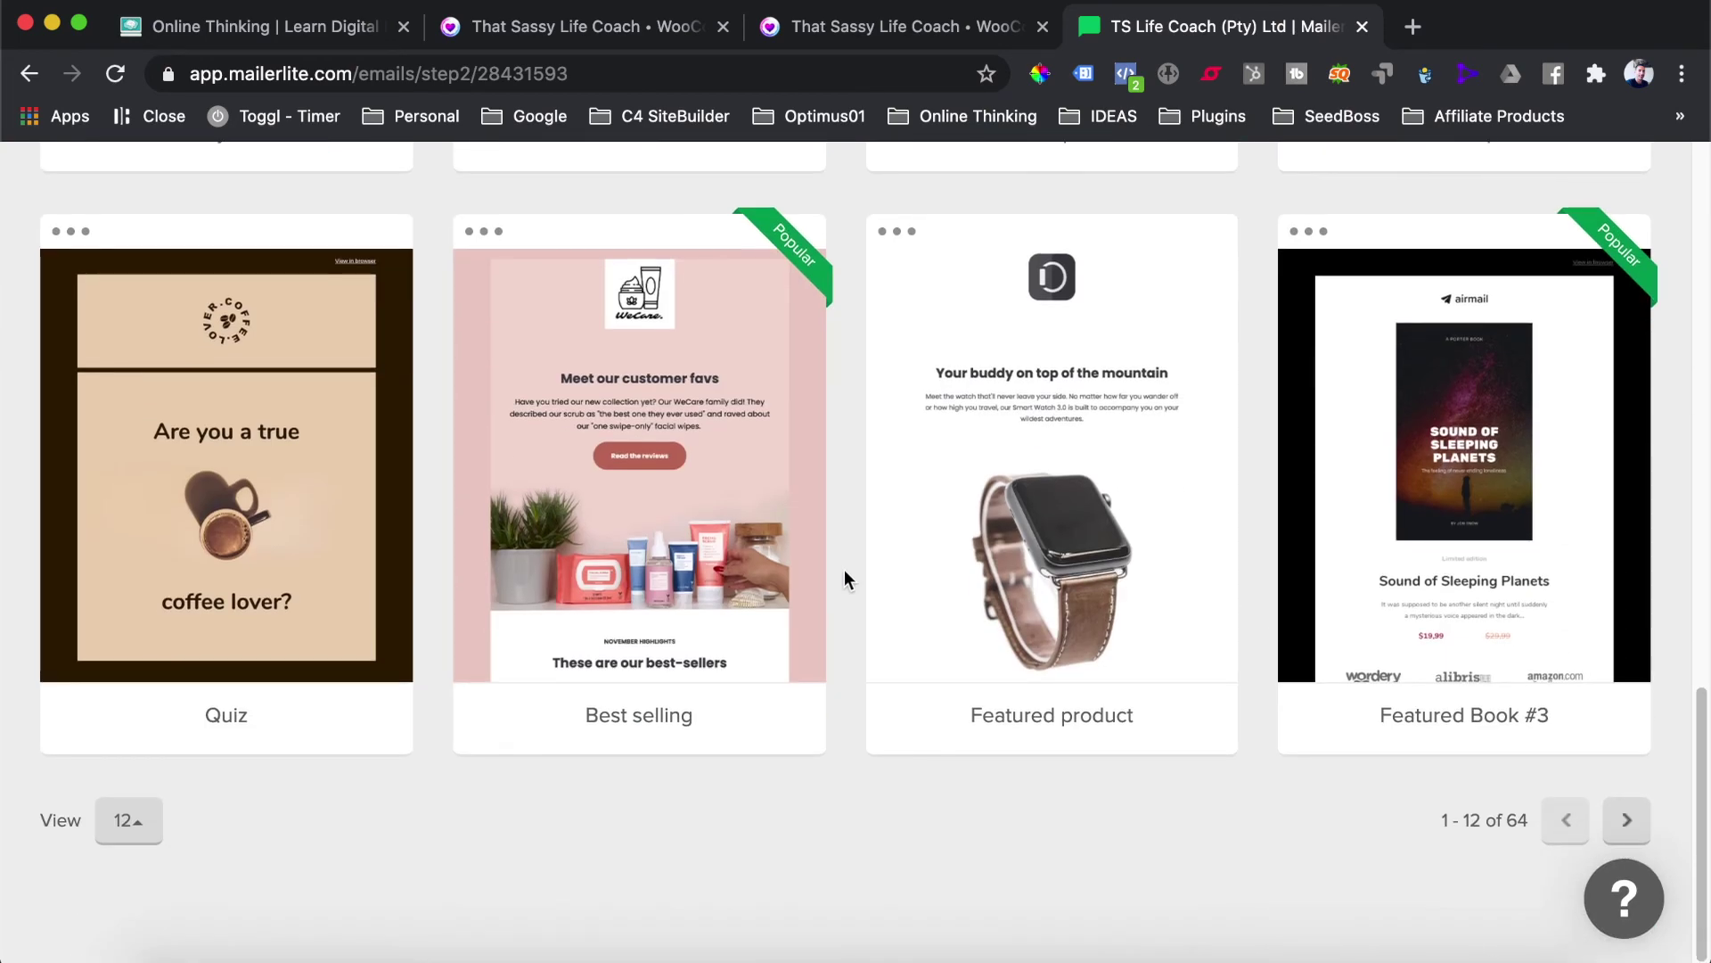
{"action": "mouse_move", "coordinate": [1548, 563]}
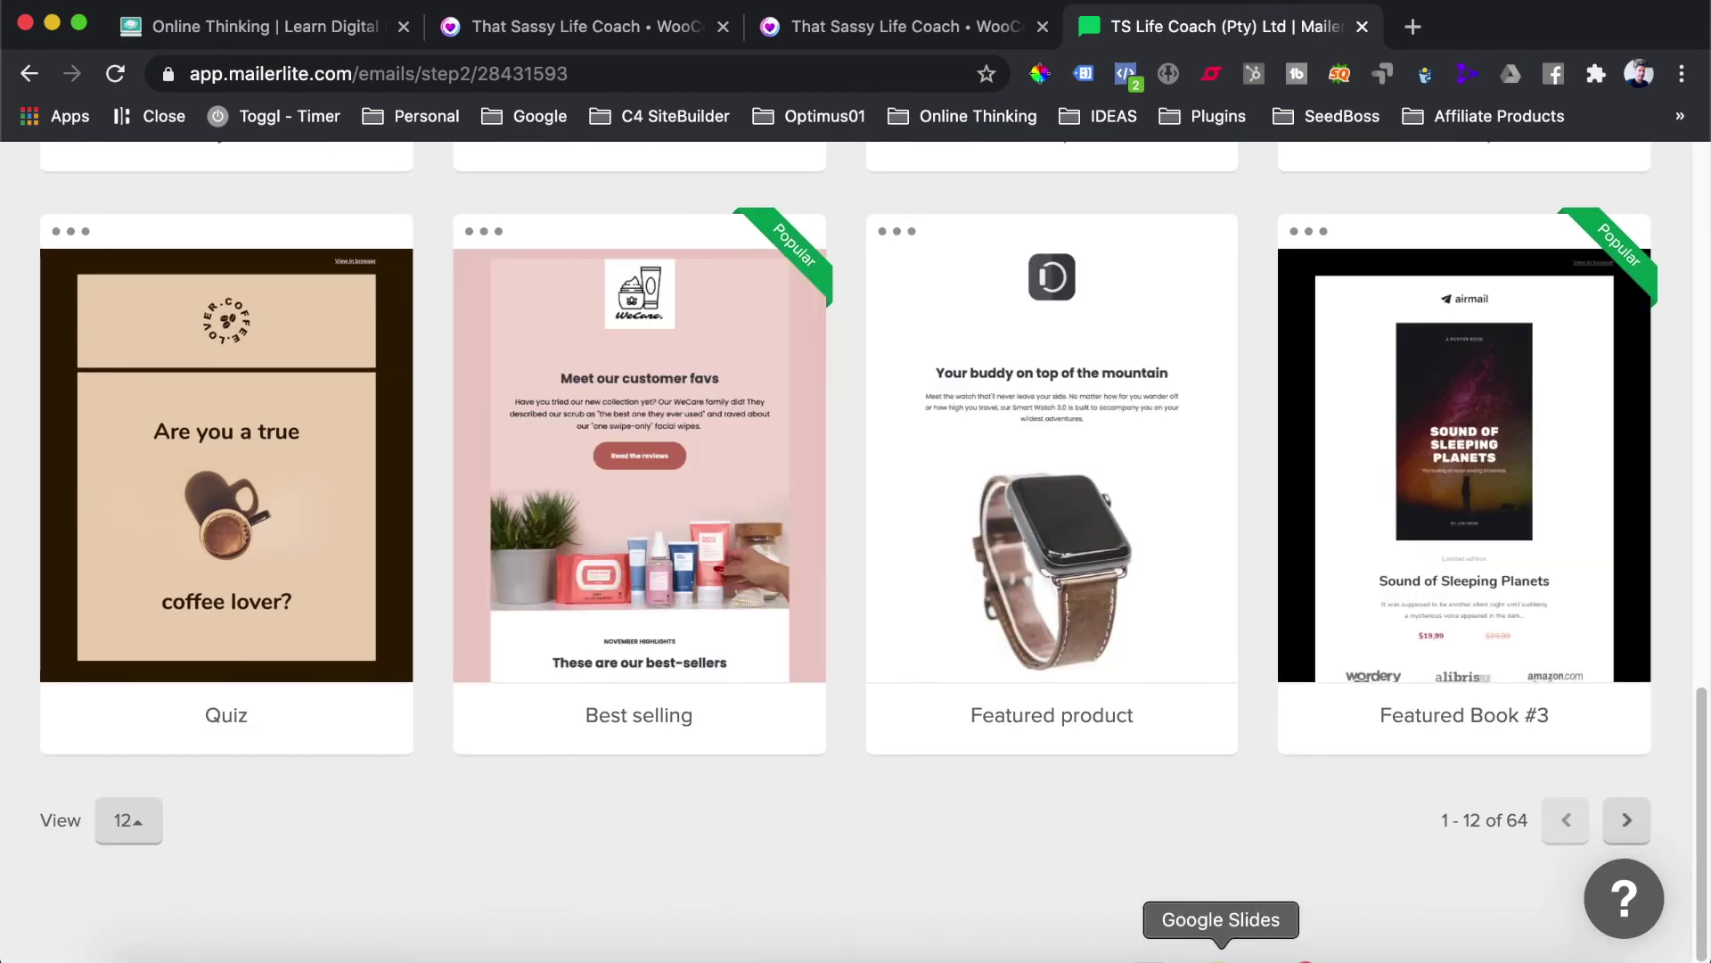
{"action": "mouse_move", "coordinate": [657, 592]}
{"action": "left_click", "coordinate": [642, 471]}
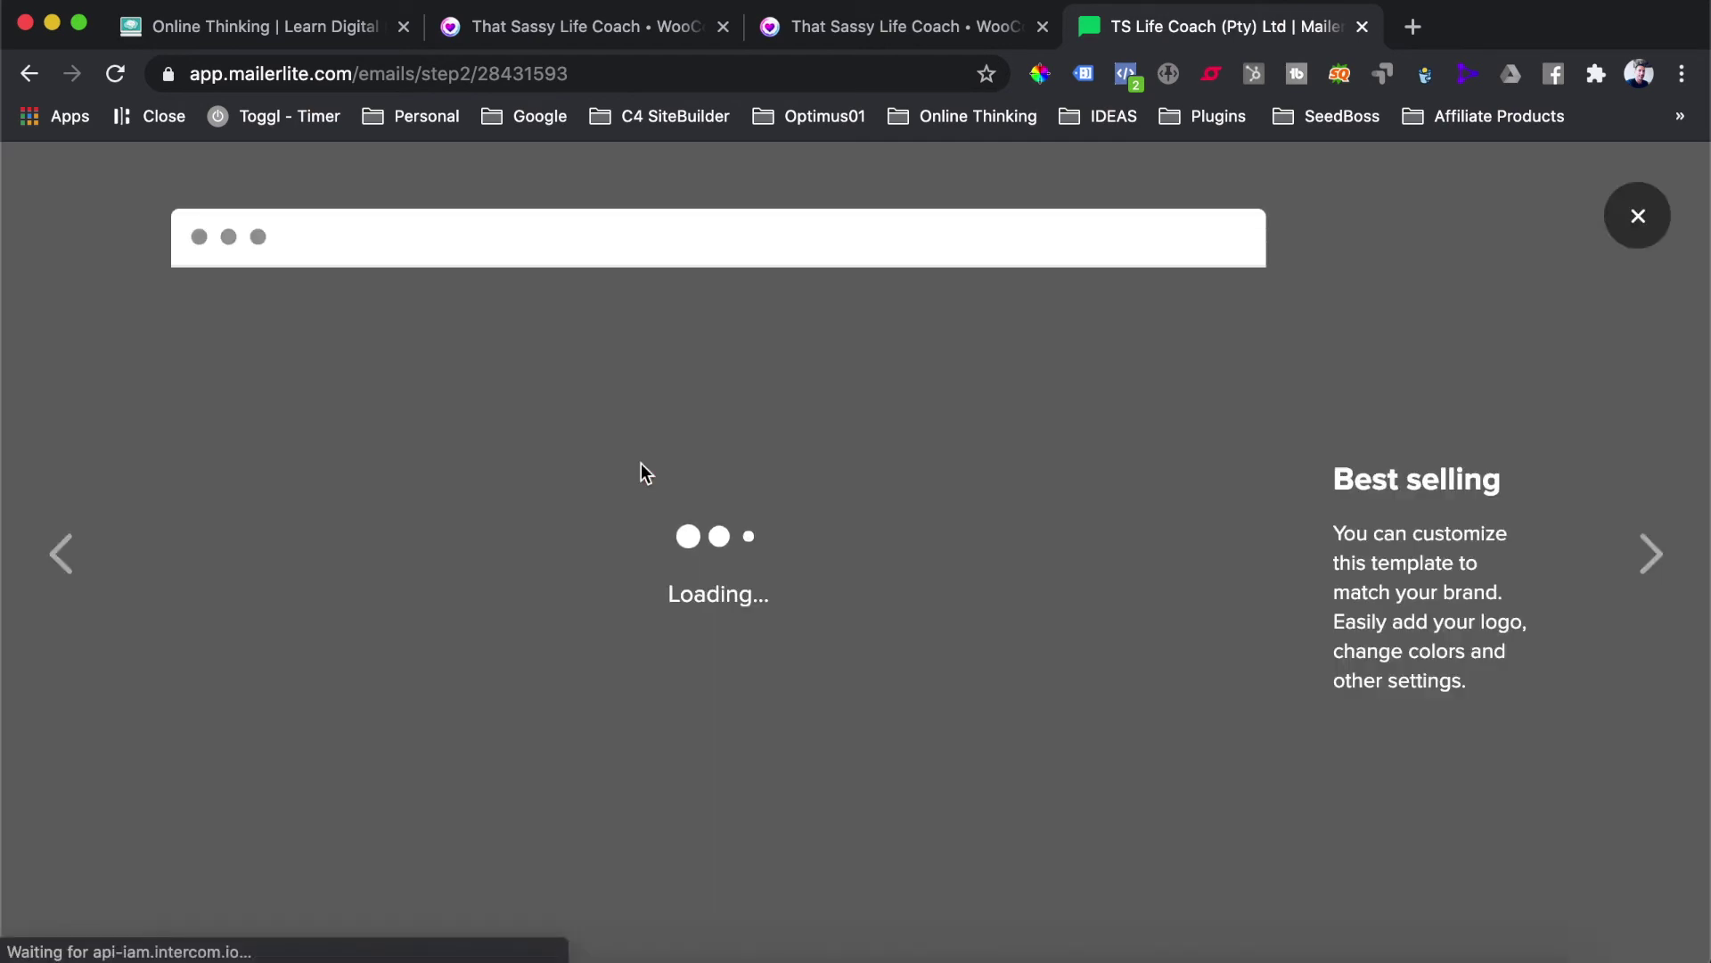
{"action": "scroll", "coordinate": [805, 543], "scroll_direction": "down", "scroll_amount": 8}
{"action": "scroll", "coordinate": [800, 548], "scroll_direction": "down", "scroll_amount": 20}
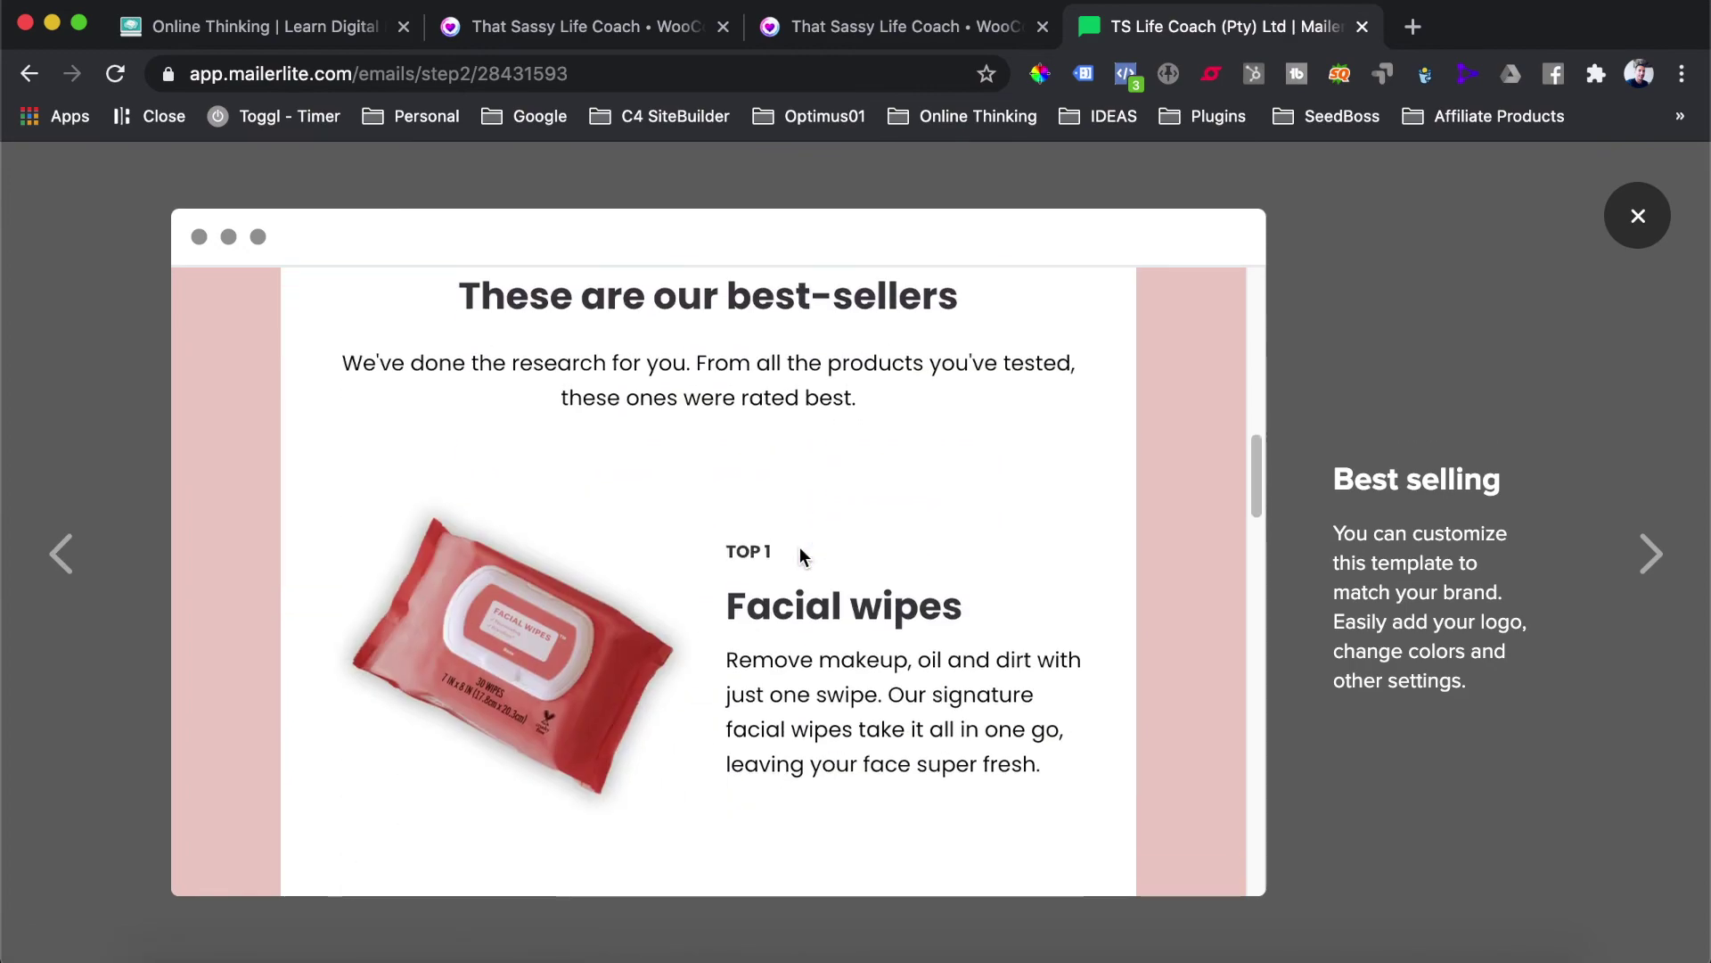
{"action": "scroll", "coordinate": [800, 554], "scroll_direction": "down", "scroll_amount": 4}
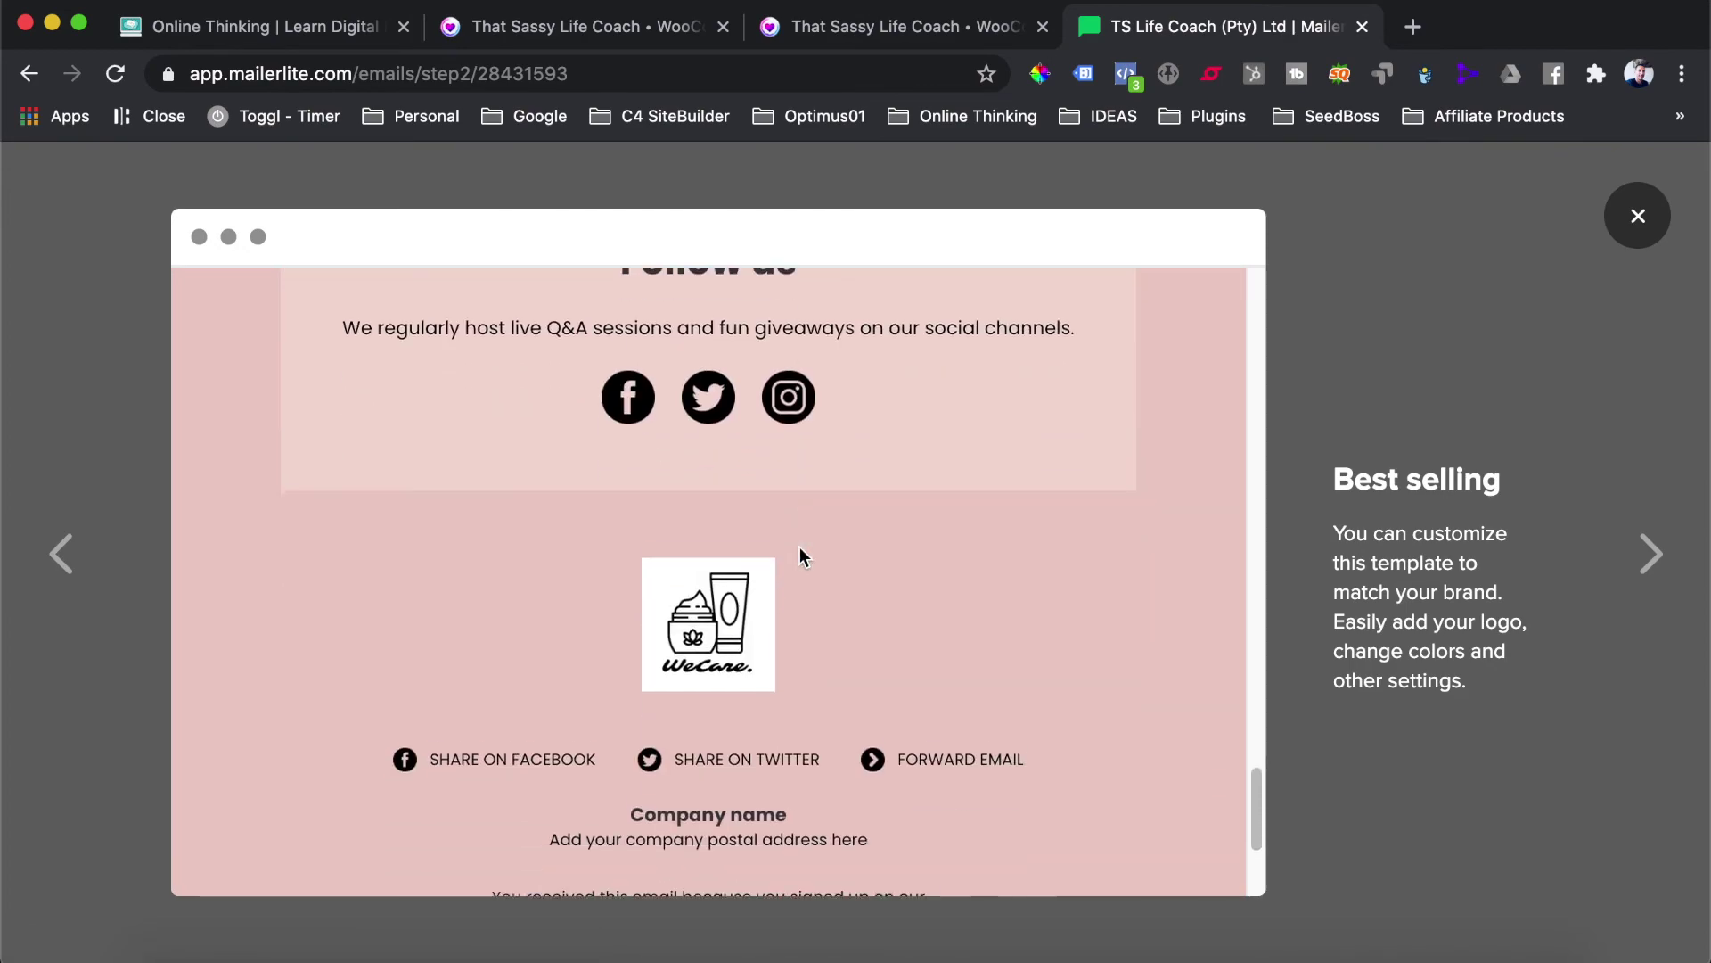
{"action": "scroll", "coordinate": [800, 554], "scroll_direction": "up", "scroll_amount": 20}
{"action": "scroll", "coordinate": [800, 547], "scroll_direction": "up", "scroll_amount": 10}
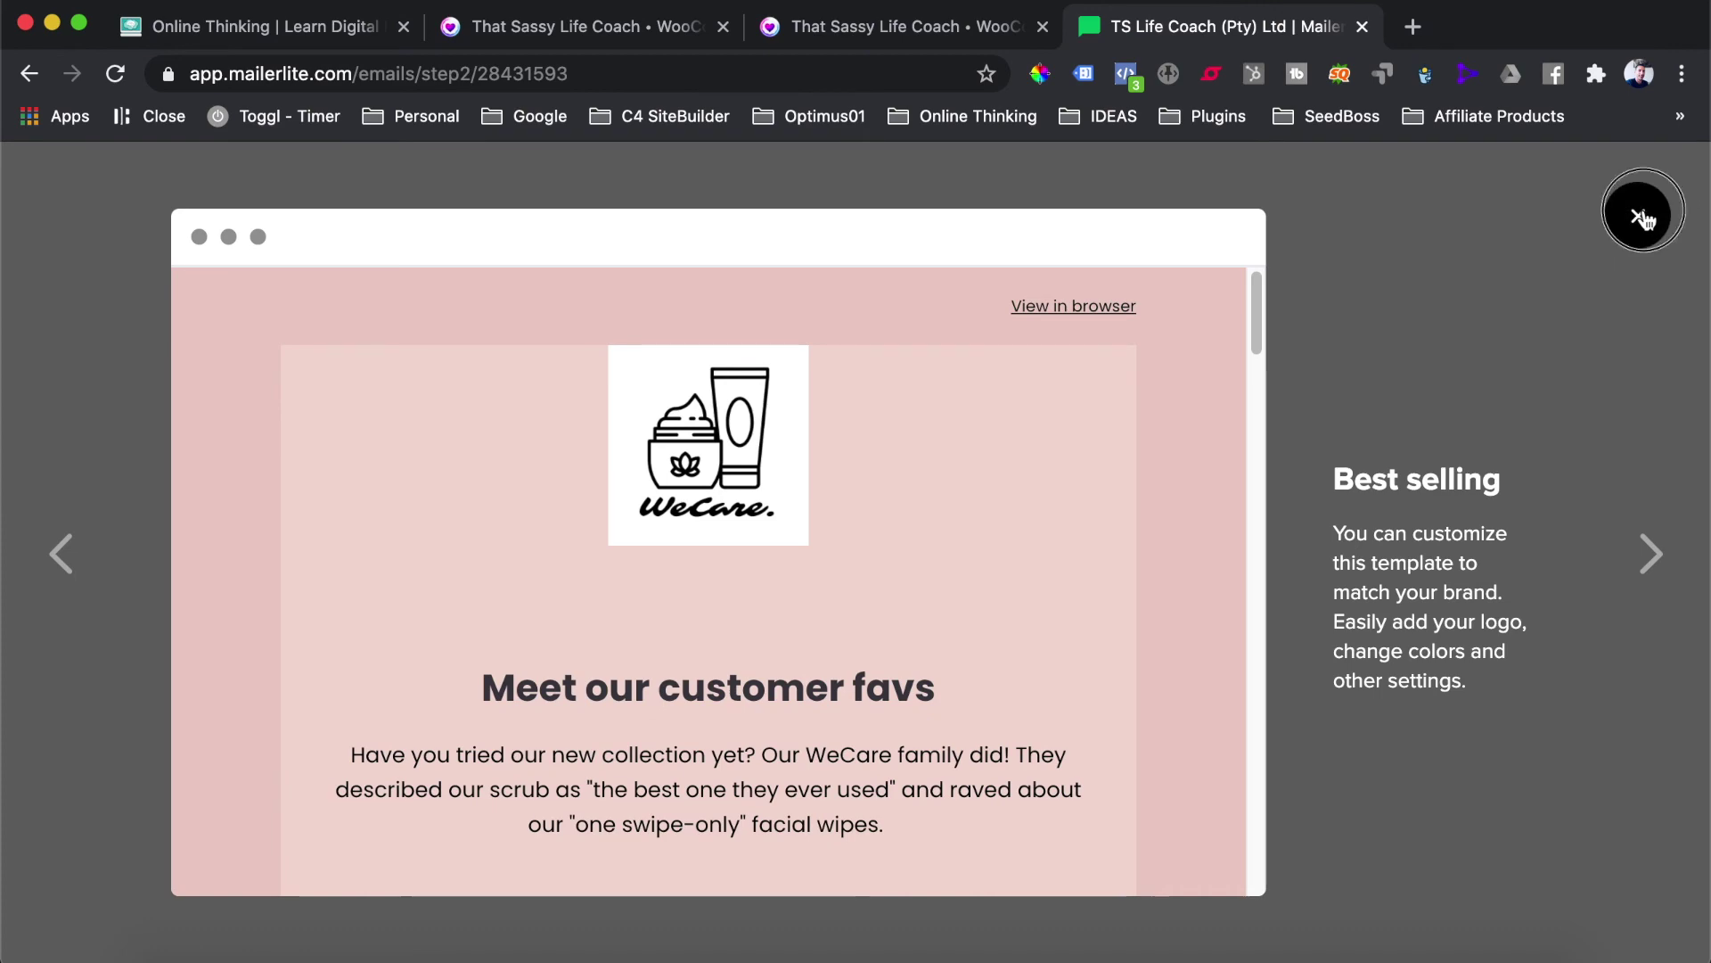
{"action": "left_click", "coordinate": [1644, 218]}
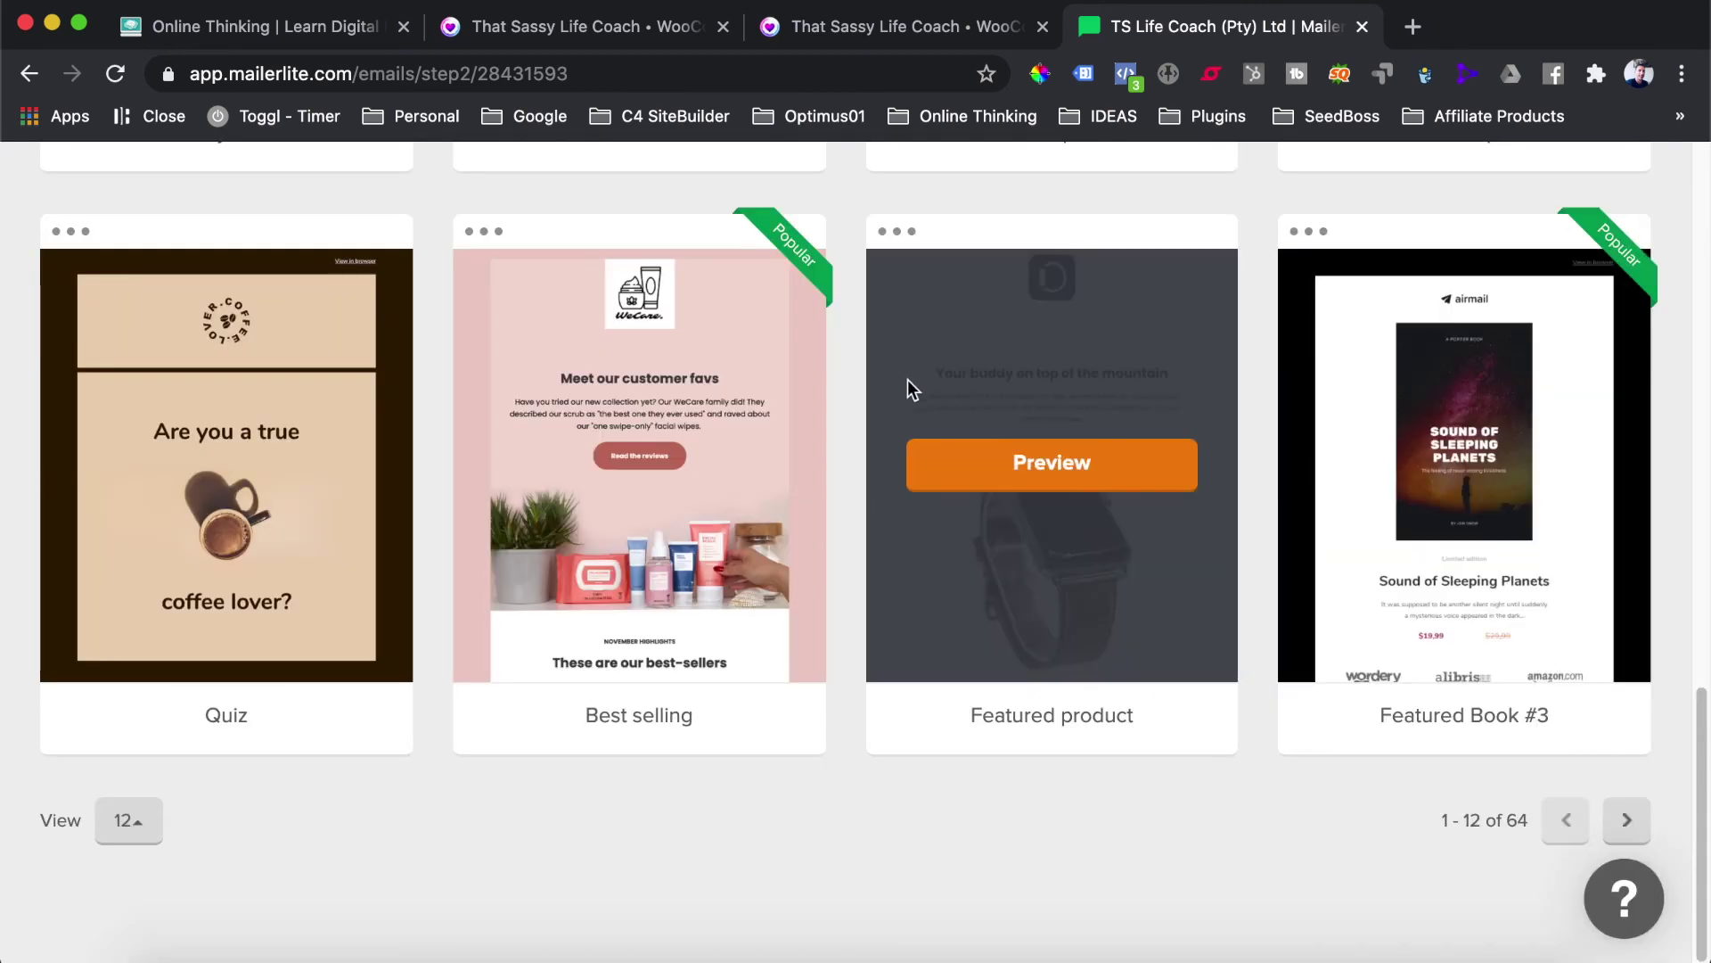
Step: Select the saved Abandoned Cart template from My templates
{"action": "scroll", "coordinate": [427, 485], "scroll_direction": "up", "scroll_amount": 20}
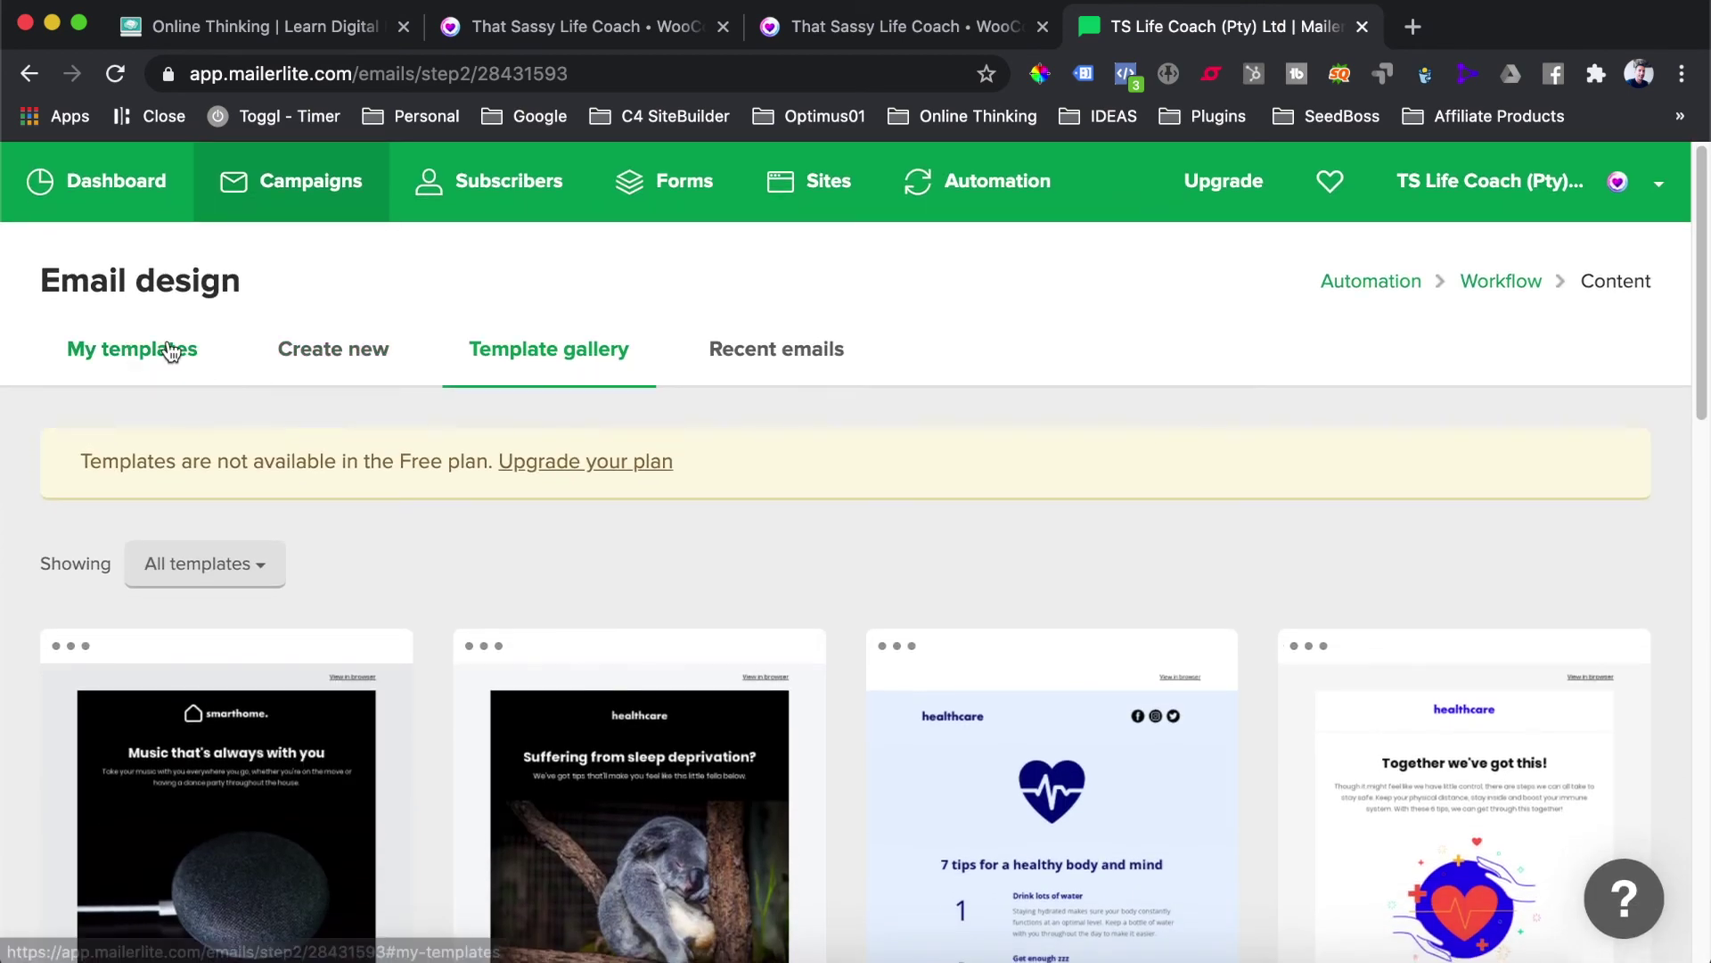
{"action": "left_click", "coordinate": [172, 352]}
{"action": "scroll", "coordinate": [260, 569], "scroll_direction": "down", "scroll_amount": 4}
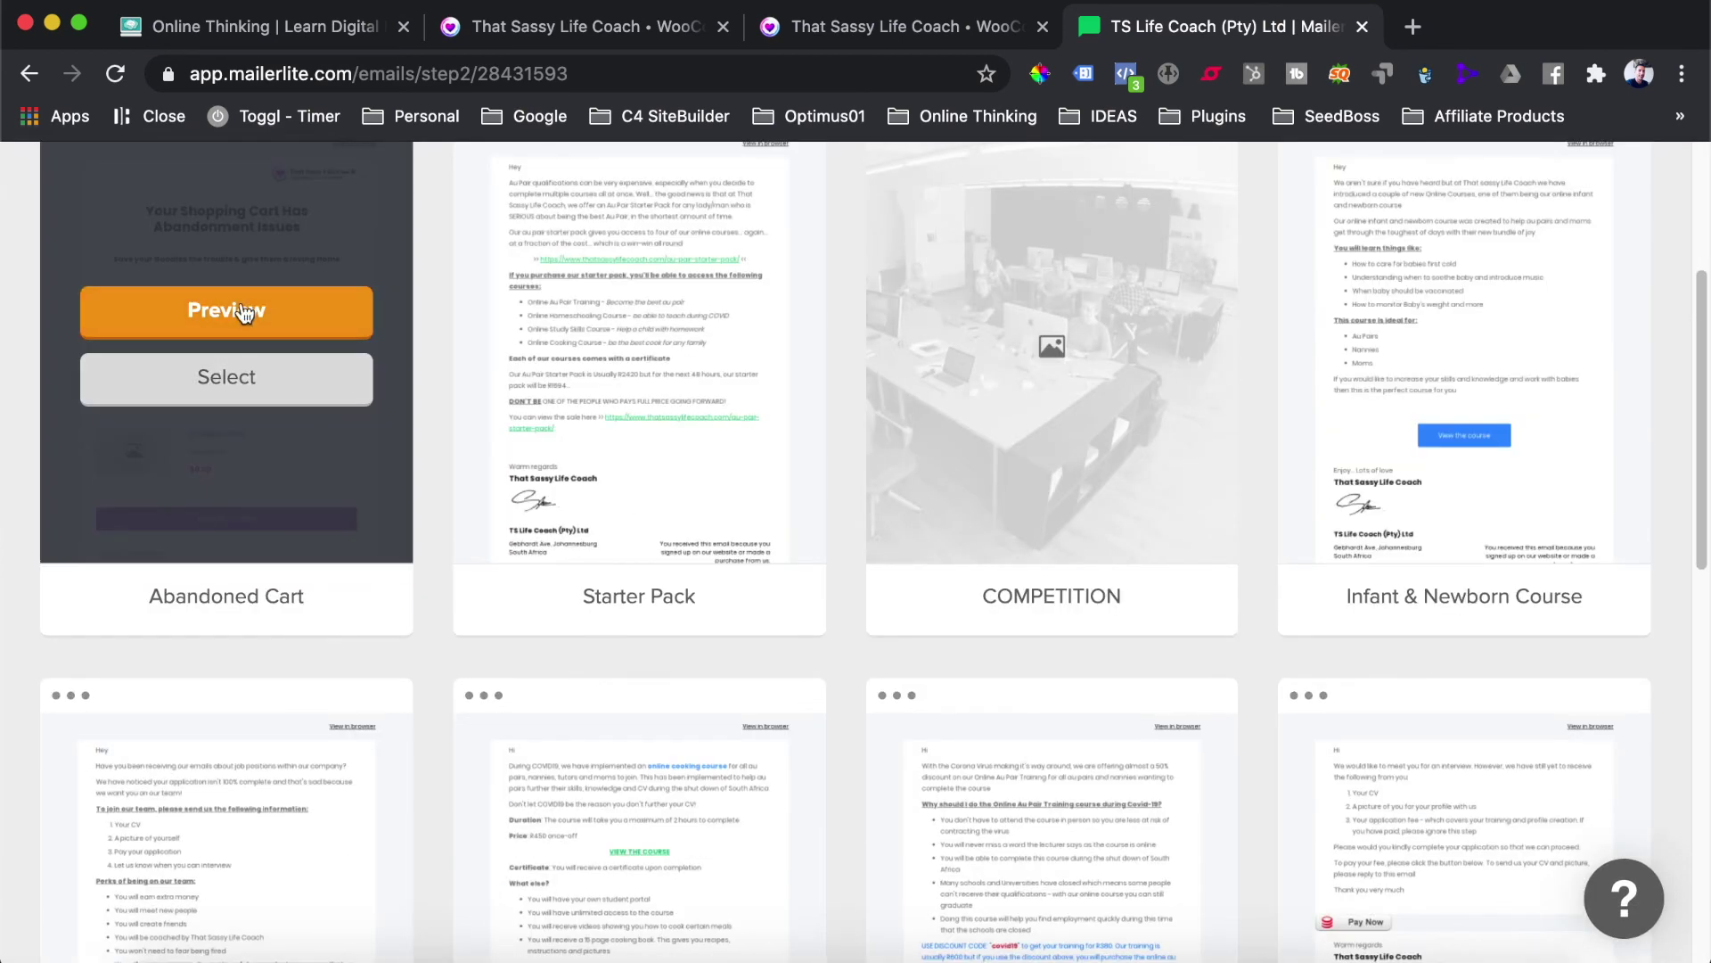
{"action": "scroll", "coordinate": [720, 506], "scroll_direction": "up", "scroll_amount": 3}
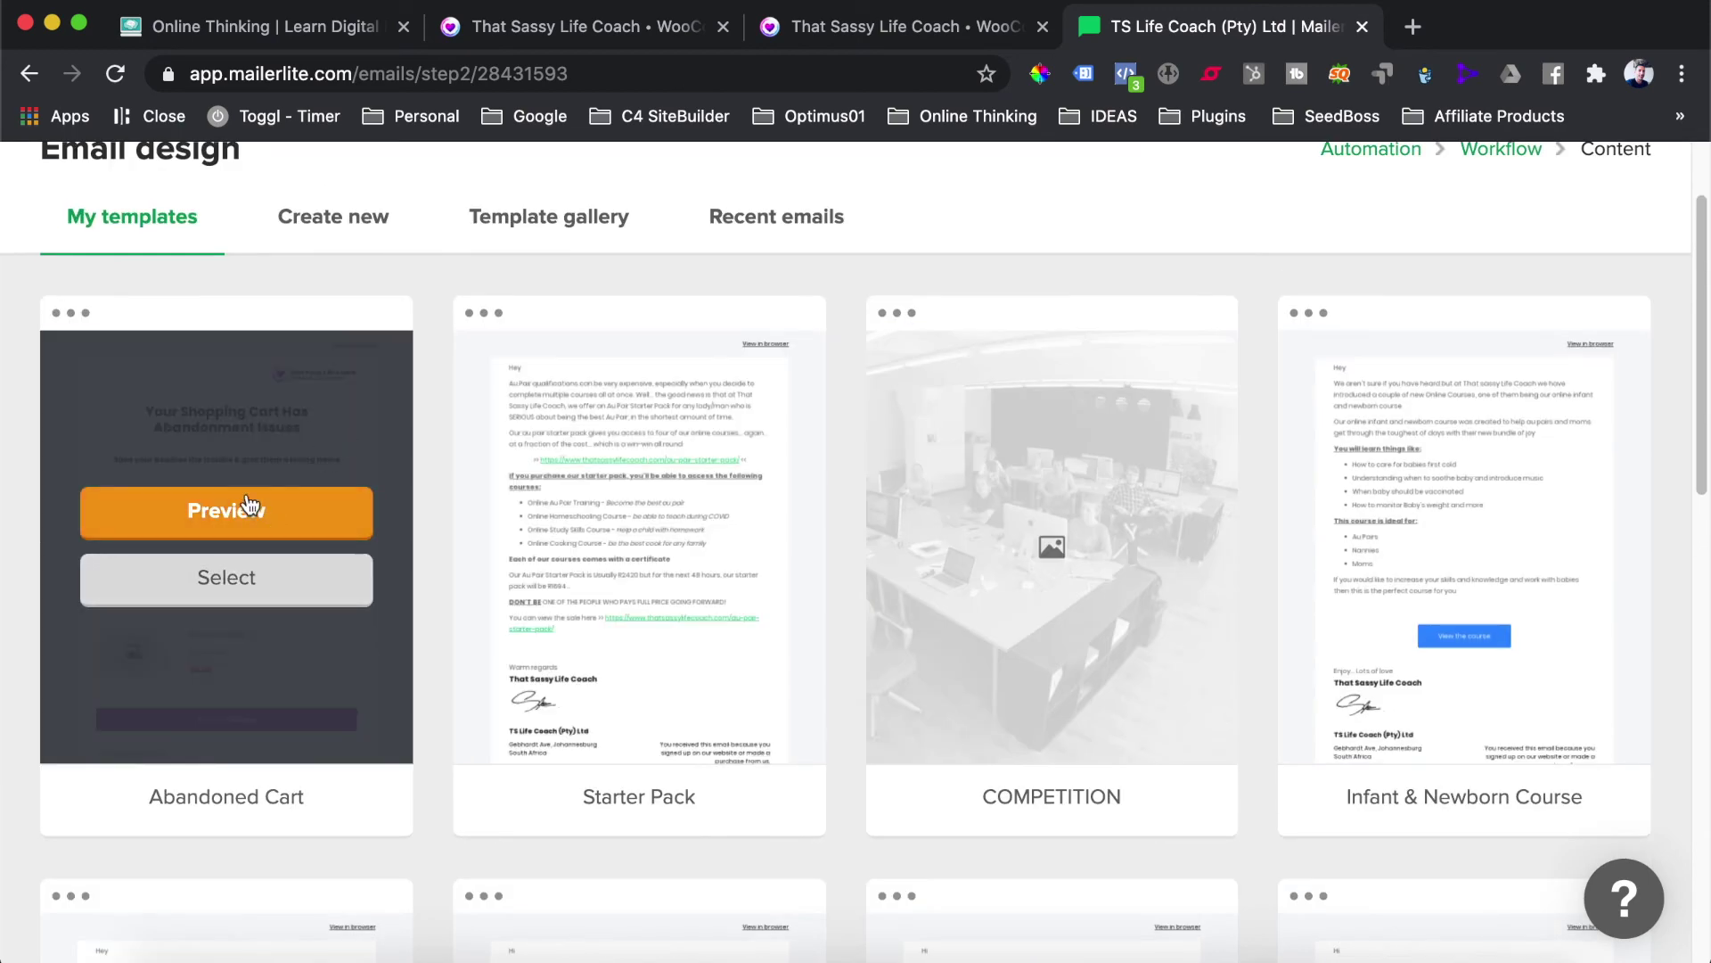
{"action": "left_click", "coordinate": [232, 579]}
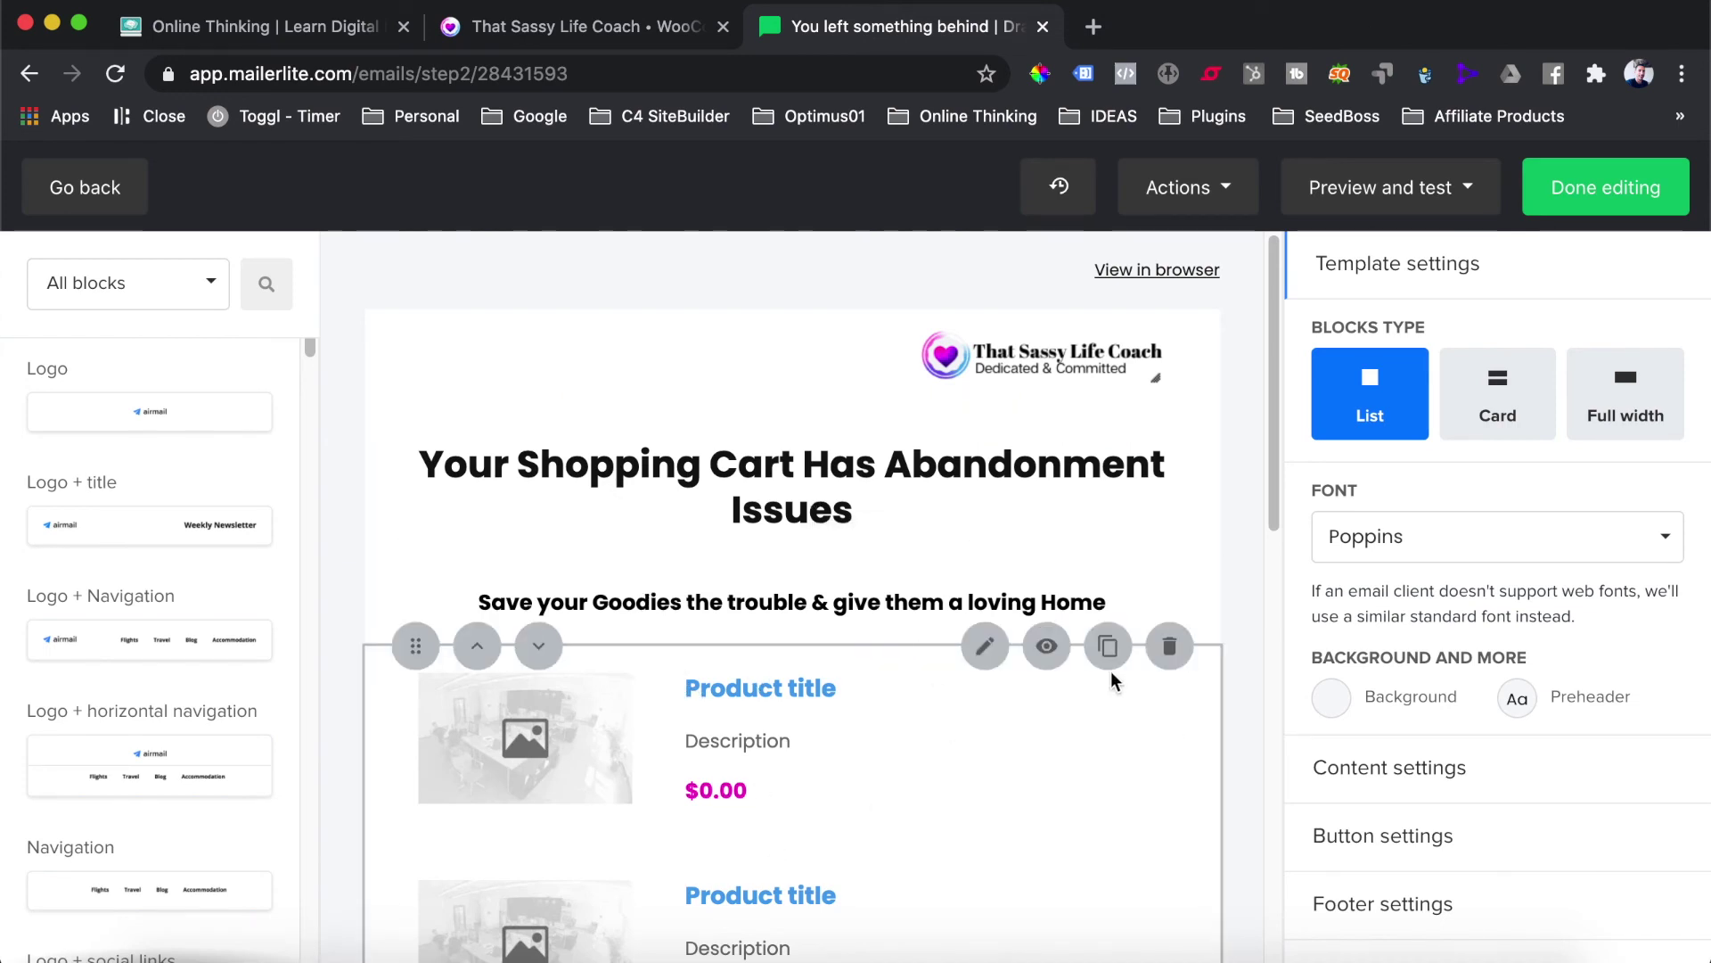
Step: Delete the placeholder product list block from the email
{"action": "left_click", "coordinate": [1171, 647]}
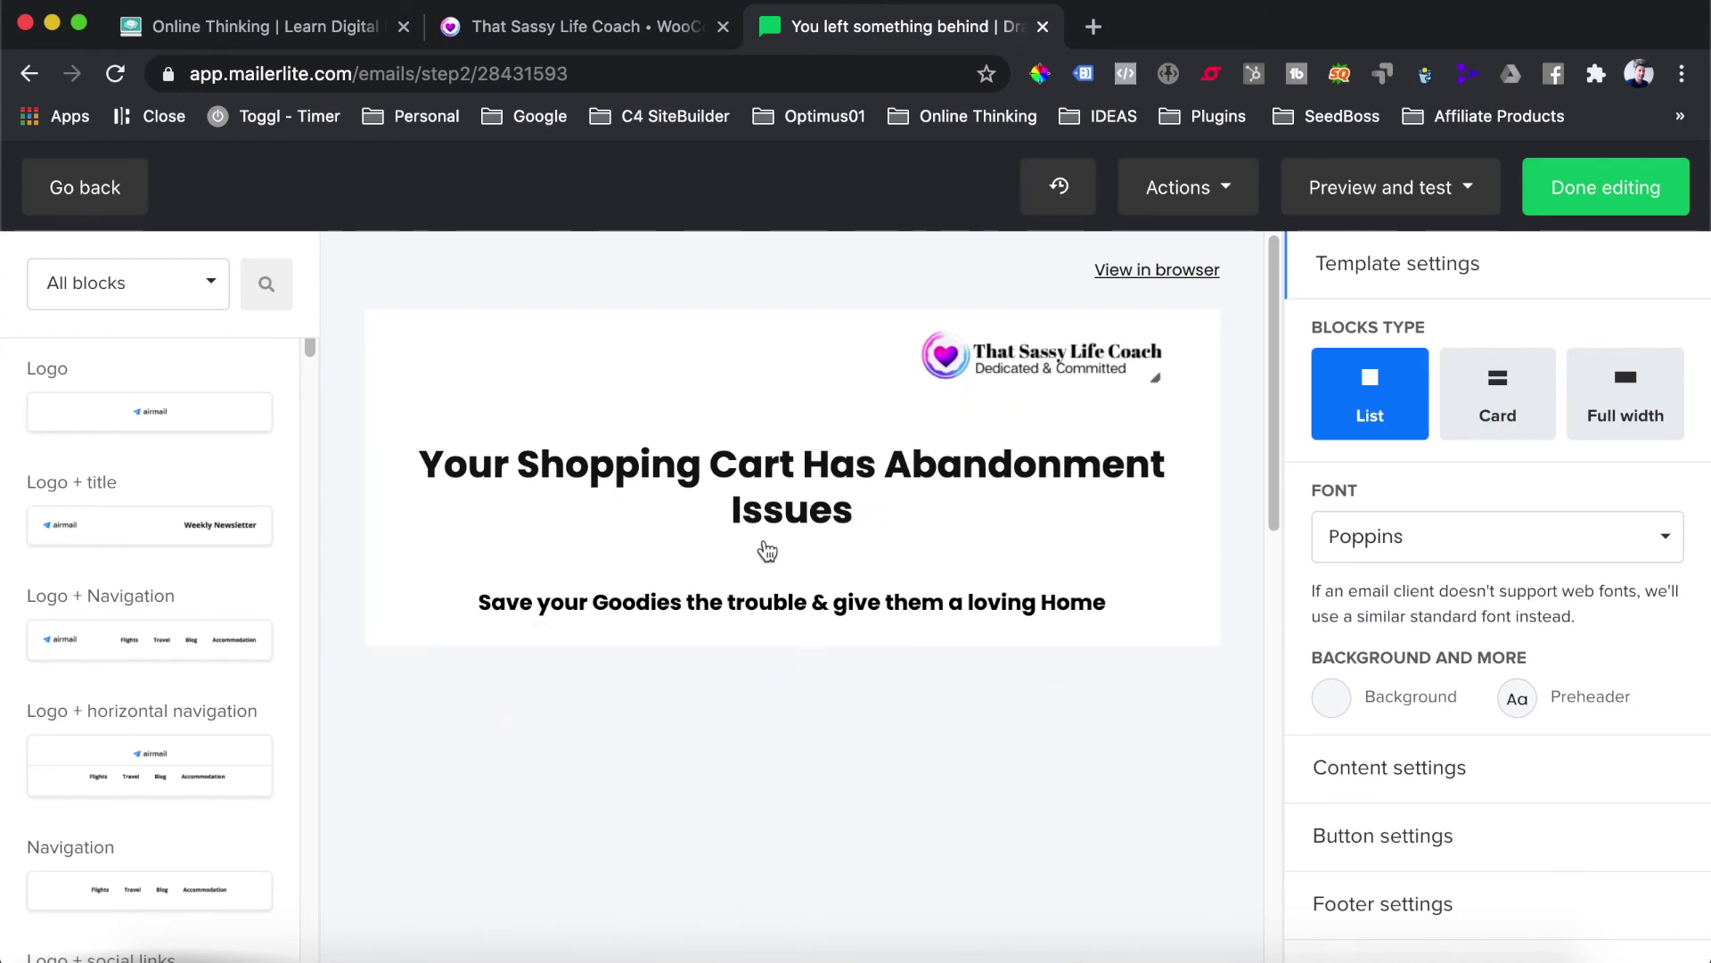
{"action": "scroll", "coordinate": [990, 545], "scroll_direction": "down", "scroll_amount": 1}
{"action": "scroll", "coordinate": [987, 546], "scroll_direction": "down", "scroll_amount": 2}
{"action": "scroll", "coordinate": [892, 579], "scroll_direction": "up", "scroll_amount": 3}
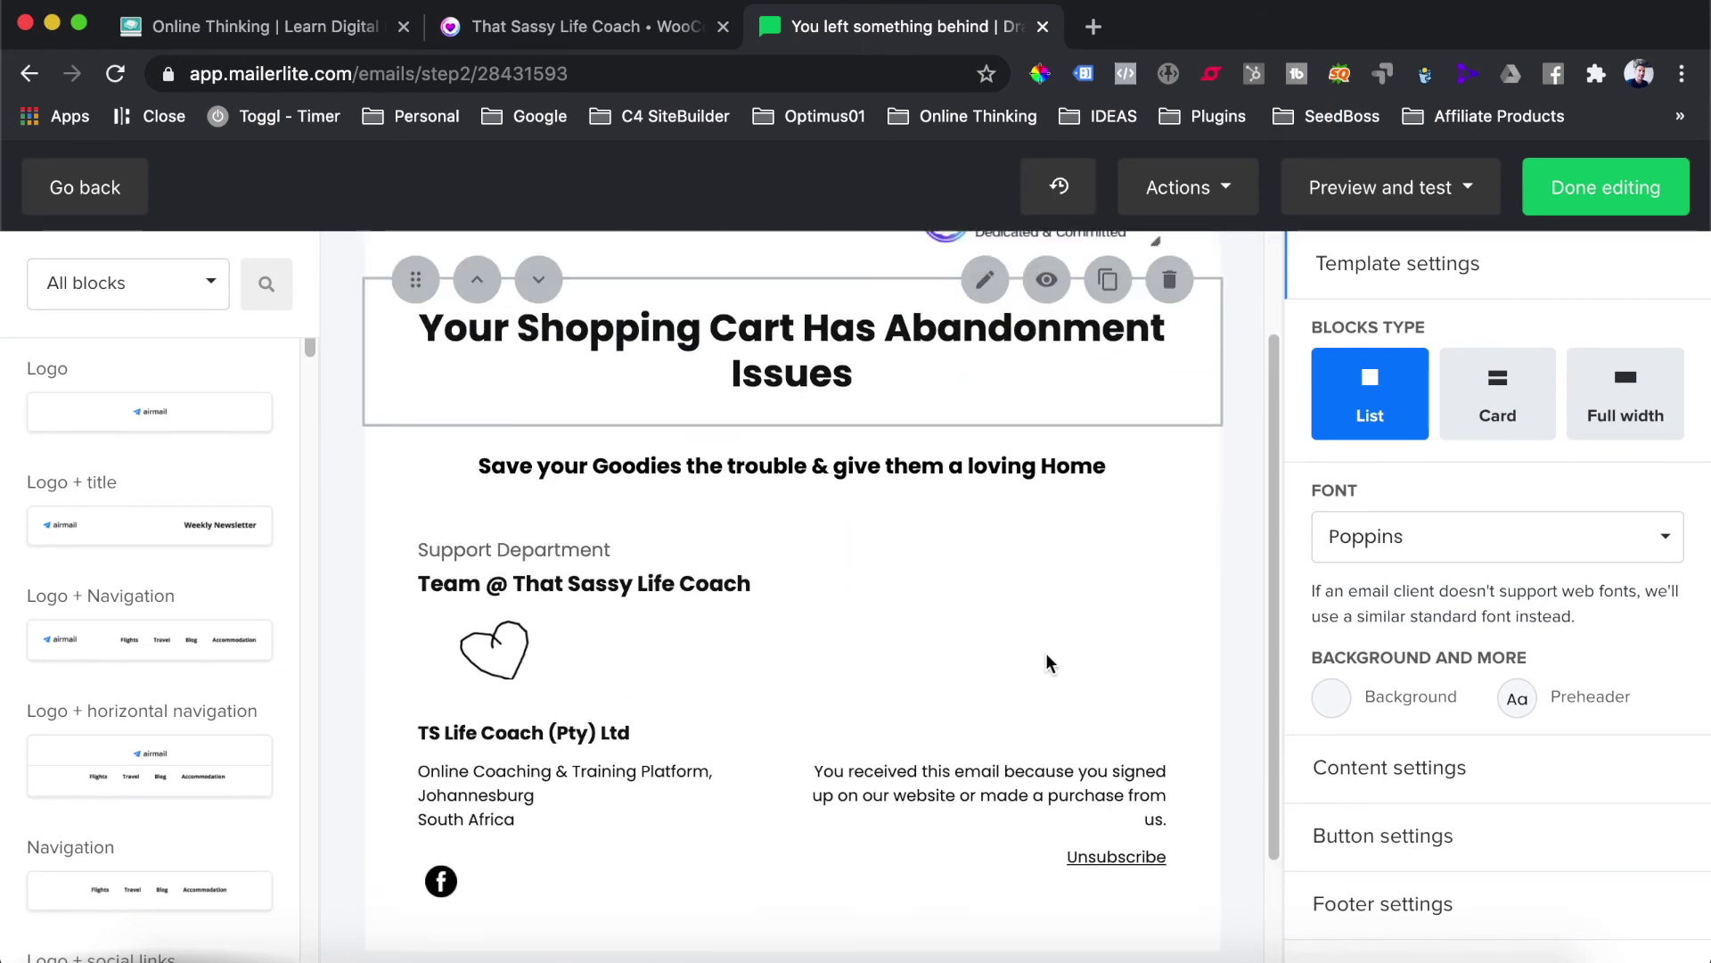
Step: Filter the block library to E-commerce integration and locate the Abandoned Cart block
{"action": "left_click", "coordinate": [130, 282]}
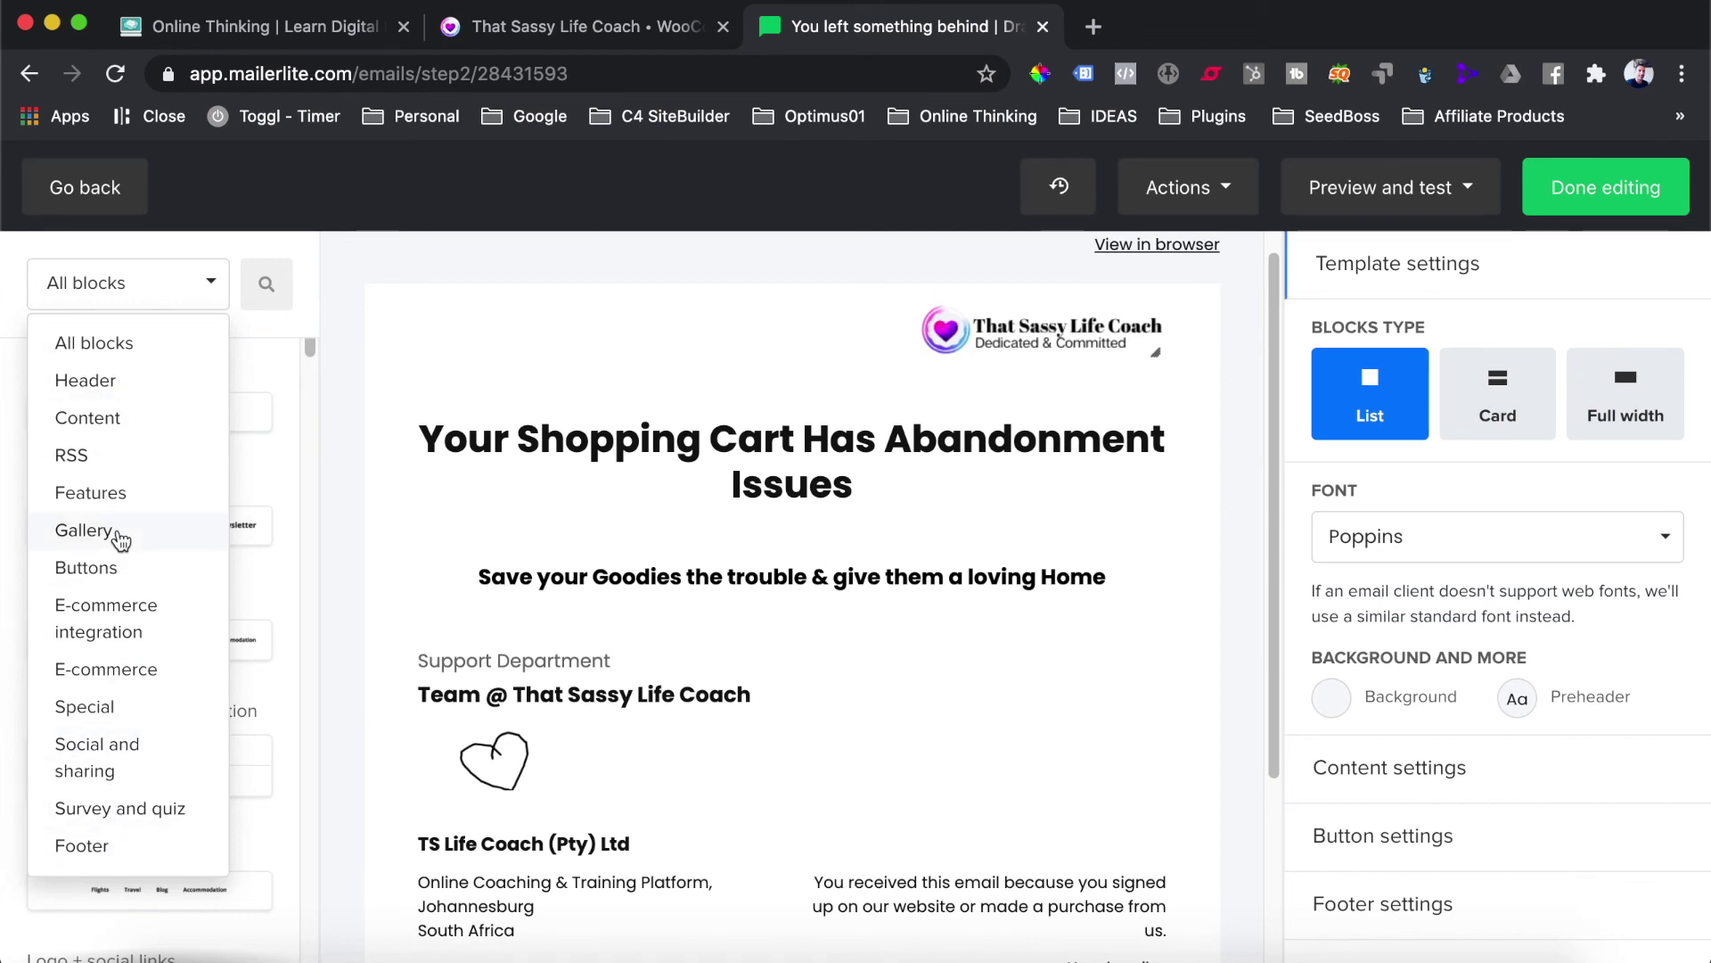
{"action": "left_click", "coordinate": [123, 675]}
{"action": "scroll", "coordinate": [158, 545], "scroll_direction": "down", "scroll_amount": 3}
{"action": "scroll", "coordinate": [159, 545], "scroll_direction": "down", "scroll_amount": 5}
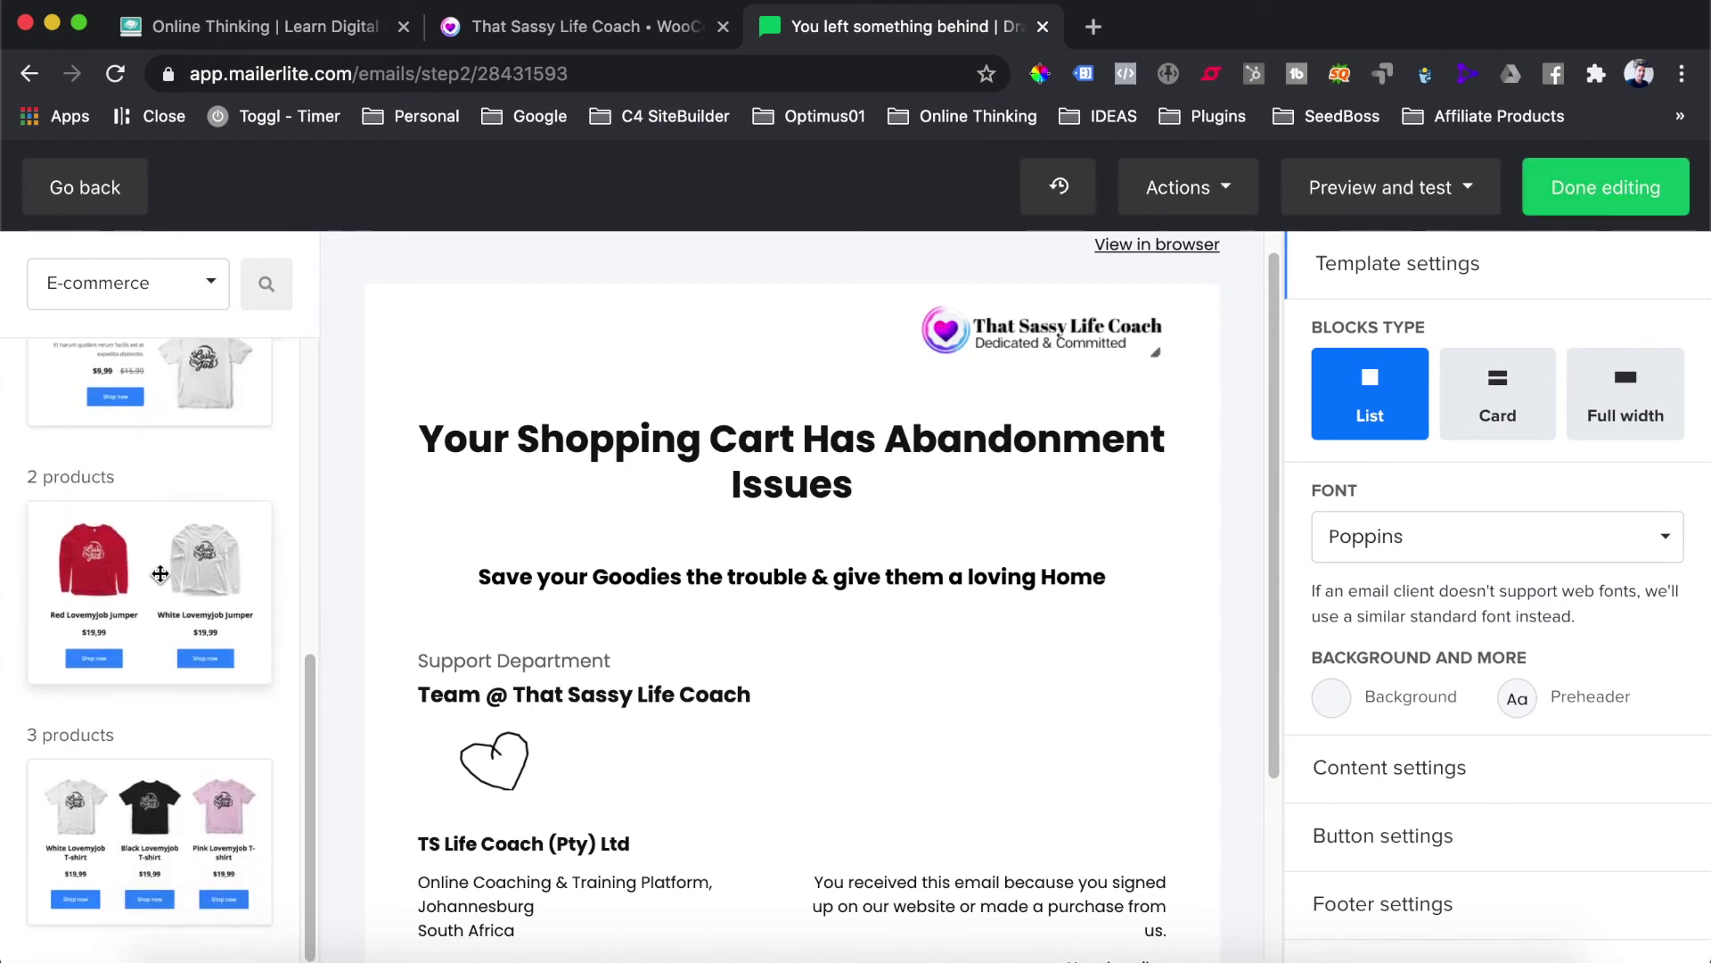
{"action": "scroll", "coordinate": [159, 573], "scroll_direction": "up", "scroll_amount": 8}
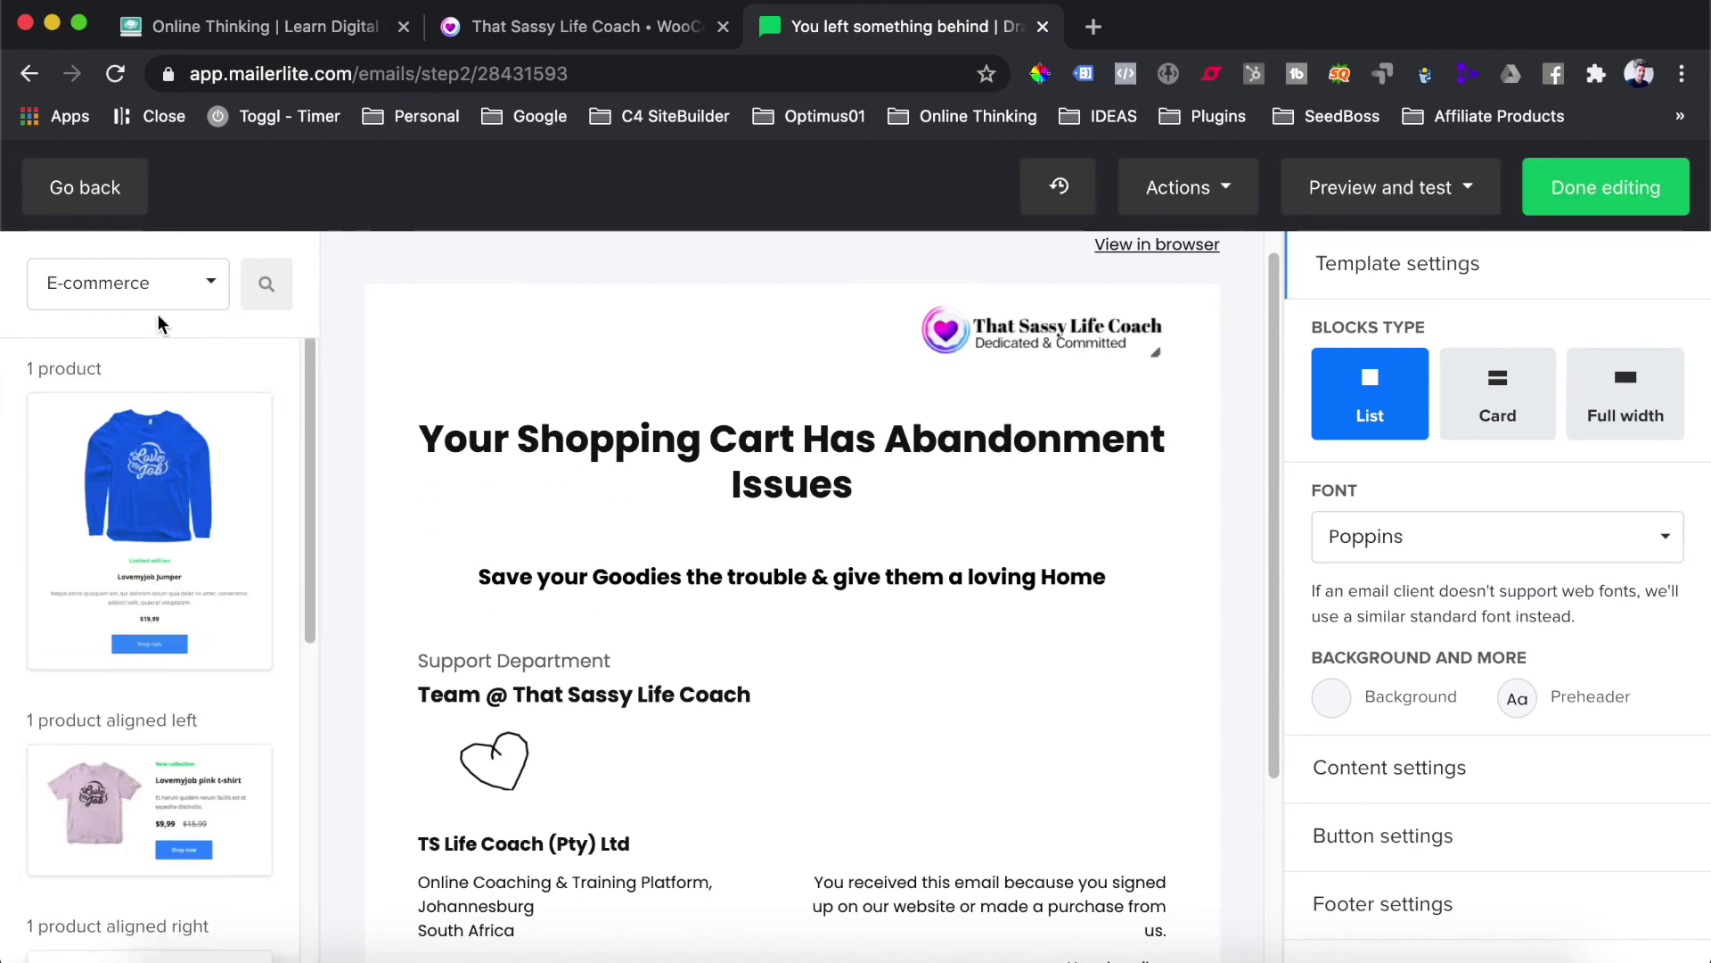
{"action": "left_click", "coordinate": [163, 297]}
{"action": "left_click", "coordinate": [138, 627]}
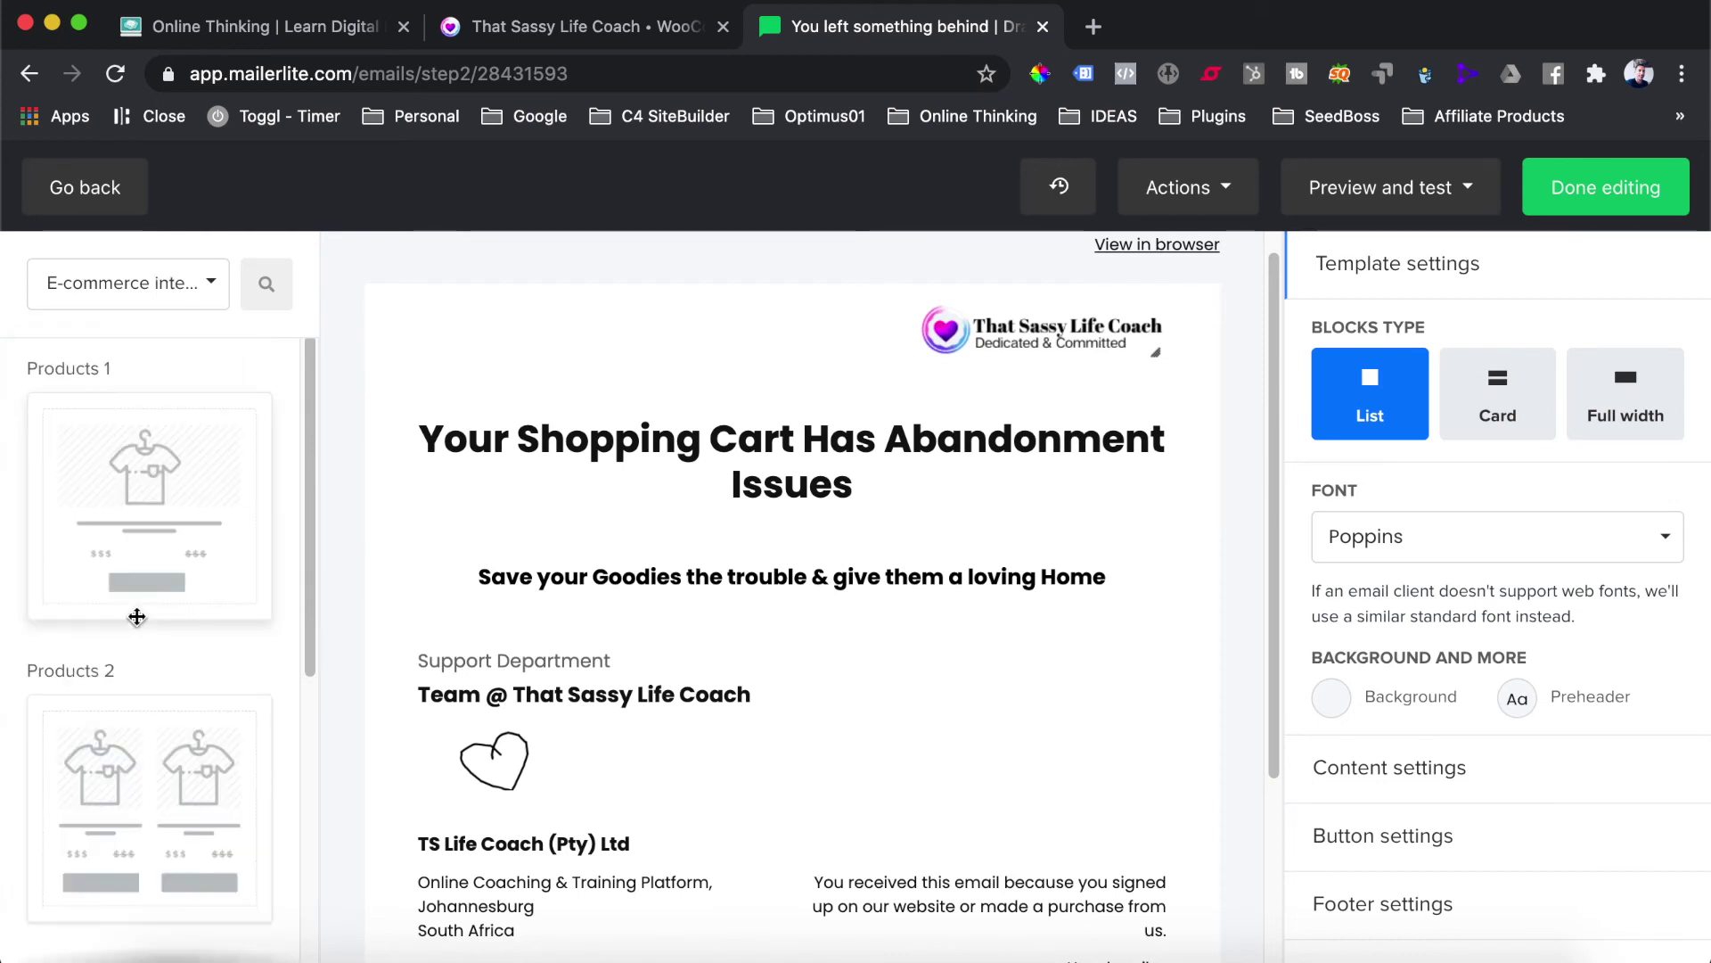
{"action": "scroll", "coordinate": [98, 454], "scroll_direction": "down", "scroll_amount": 5}
{"action": "scroll", "coordinate": [172, 599], "scroll_direction": "up", "scroll_amount": 3}
{"action": "scroll", "coordinate": [172, 566], "scroll_direction": "down", "scroll_amount": 3}
{"action": "scroll", "coordinate": [160, 565], "scroll_direction": "up", "scroll_amount": 1}
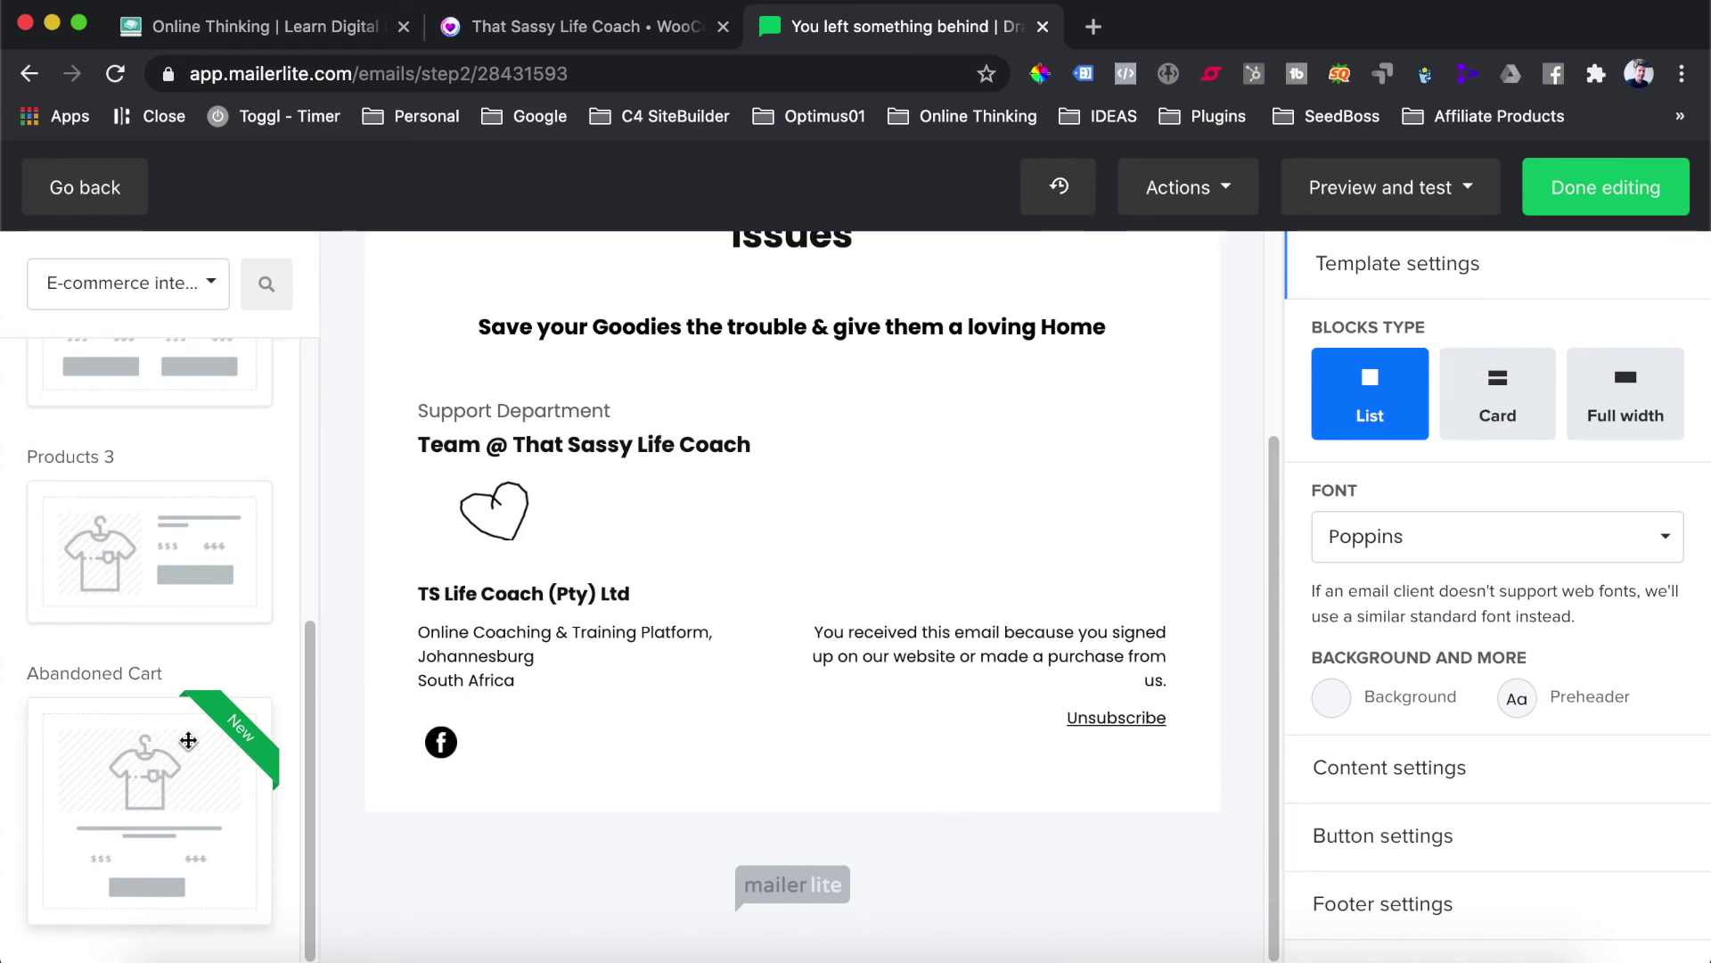
Step: Place the Abandoned Cart block below the subheading and open its Content settings
{"action": "left_click_drag", "start_coordinate": [147, 829], "coordinate": [703, 379]}
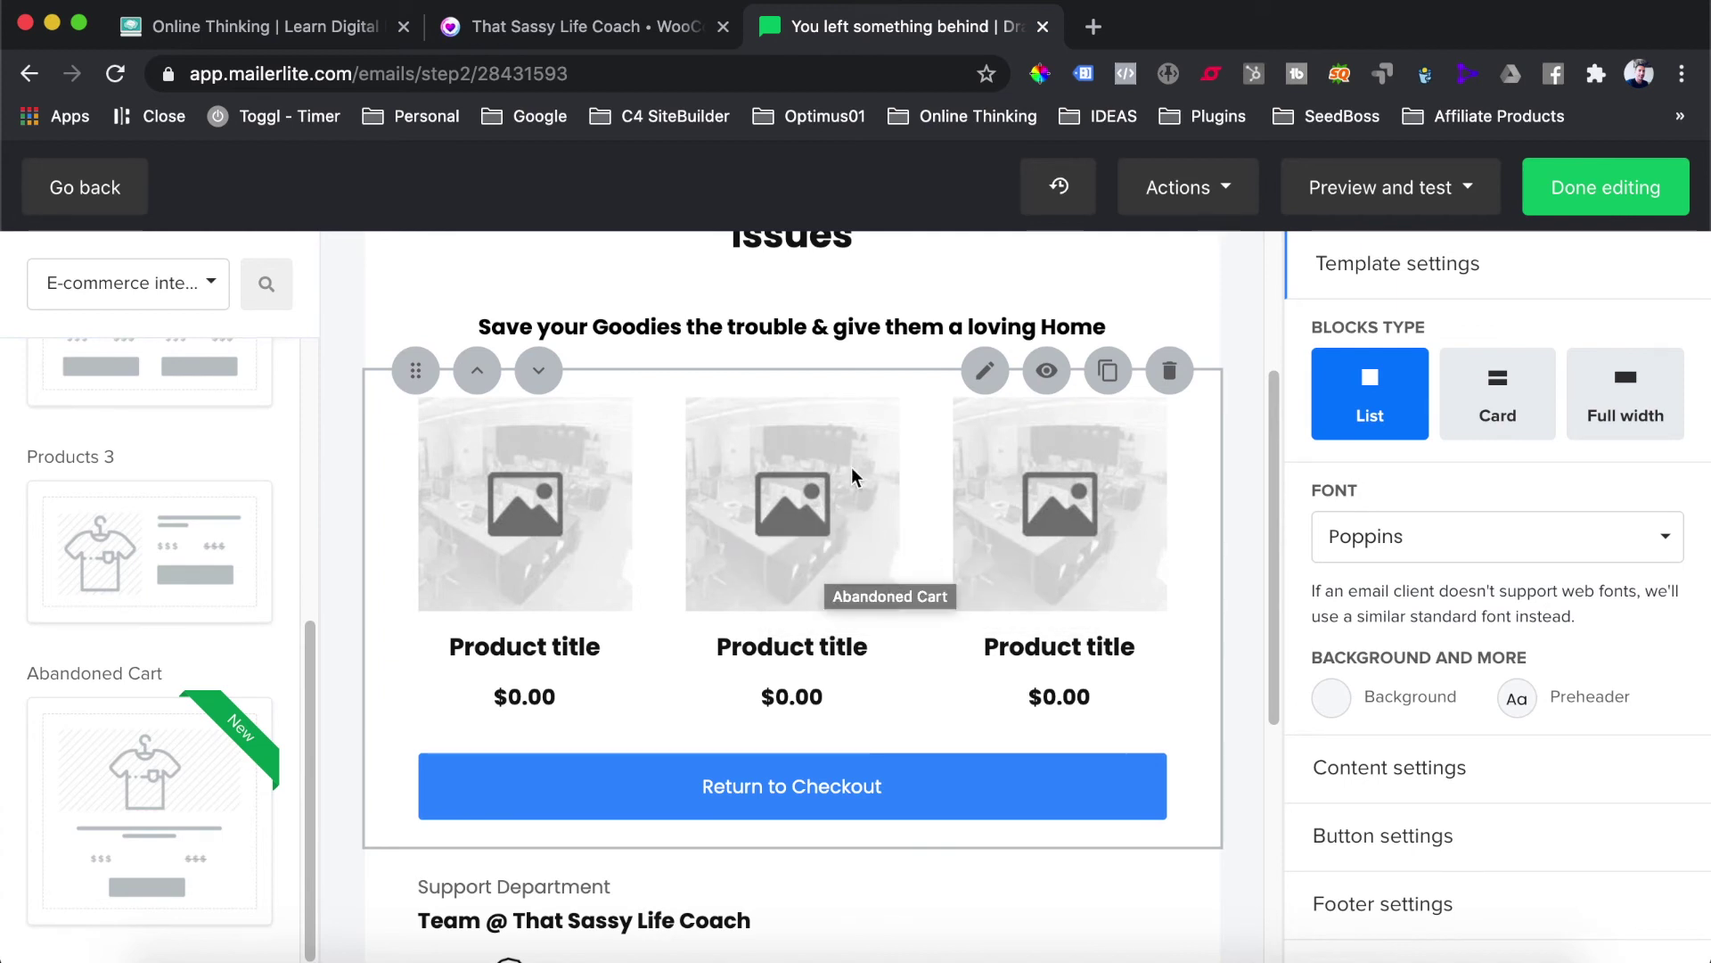
{"action": "left_click", "coordinate": [870, 526]}
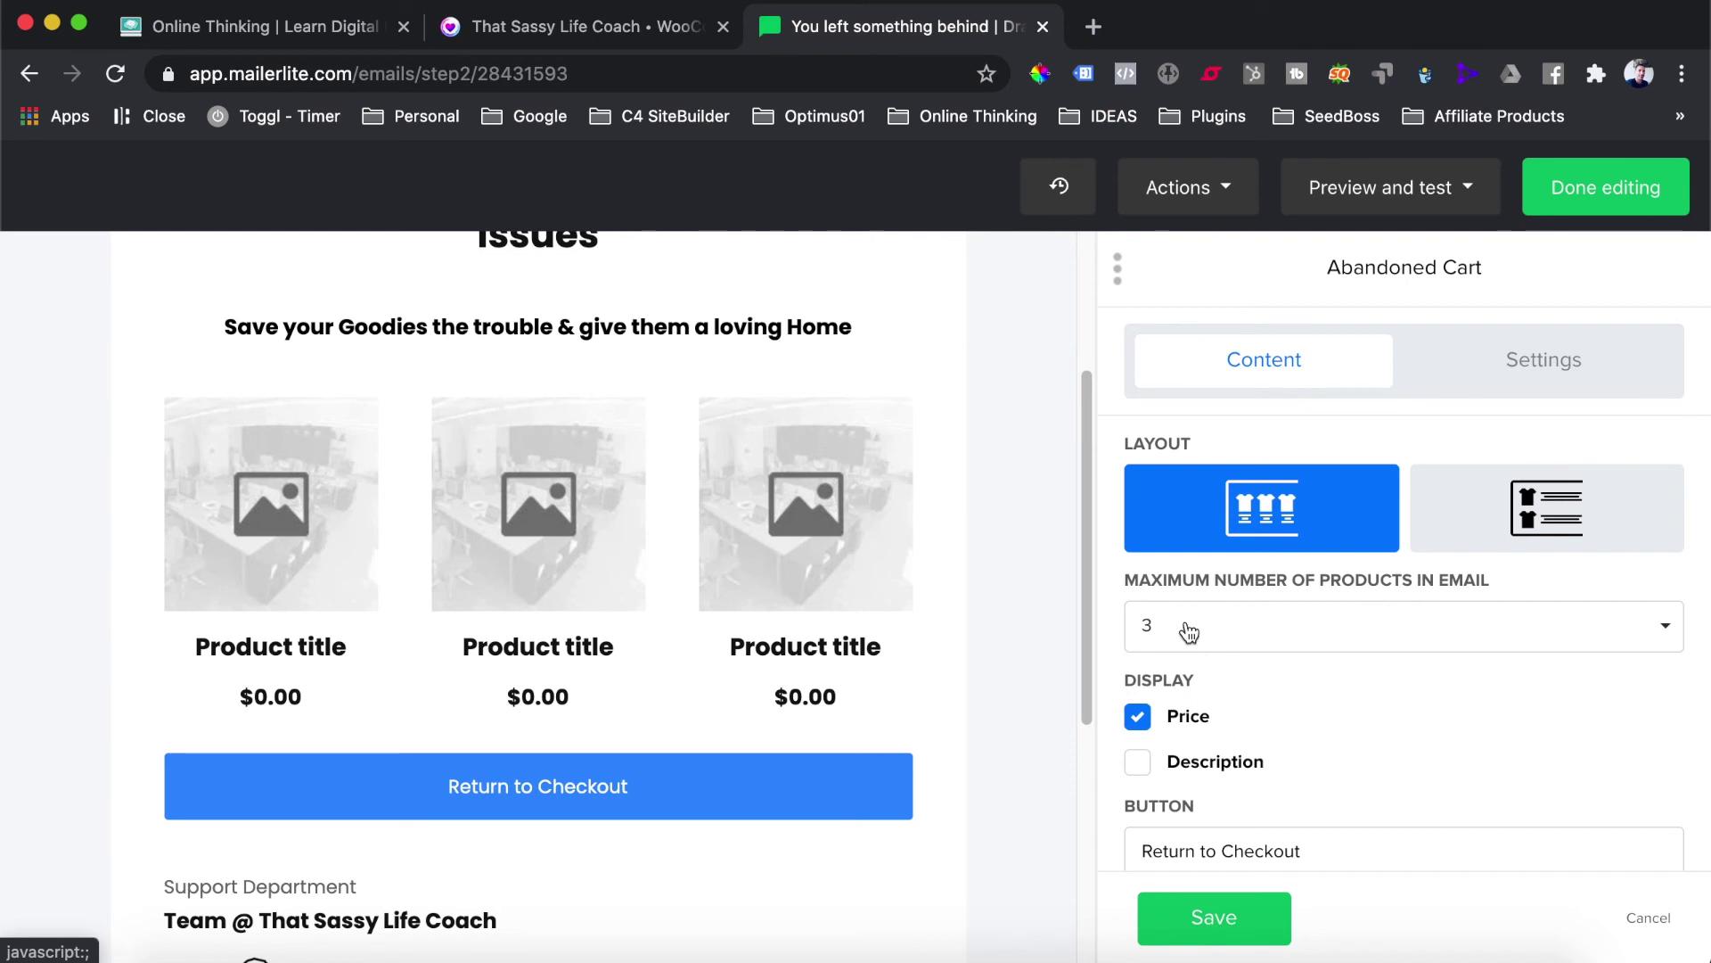
Step: Show product descriptions in the cart block and change its button text to 'Grab Your 10% Discount'
{"action": "left_click", "coordinate": [1138, 763]}
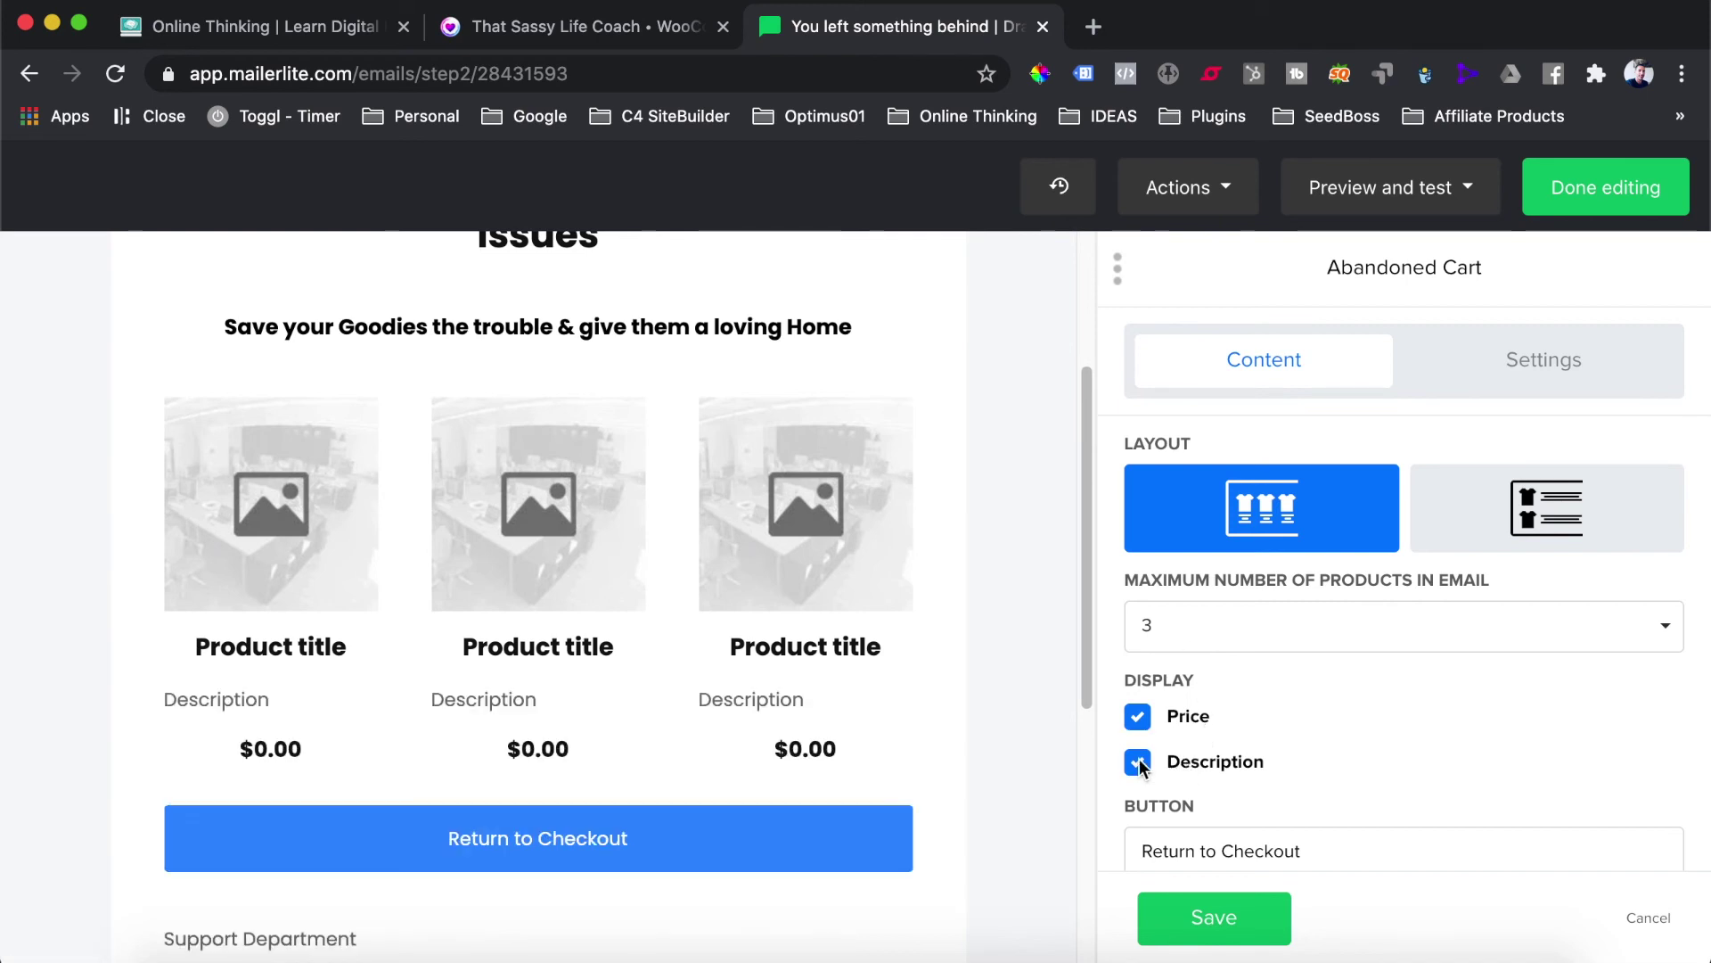
{"action": "scroll", "coordinate": [898, 585], "scroll_direction": "down", "scroll_amount": 2}
{"action": "scroll", "coordinate": [1283, 756], "scroll_direction": "down", "scroll_amount": 1}
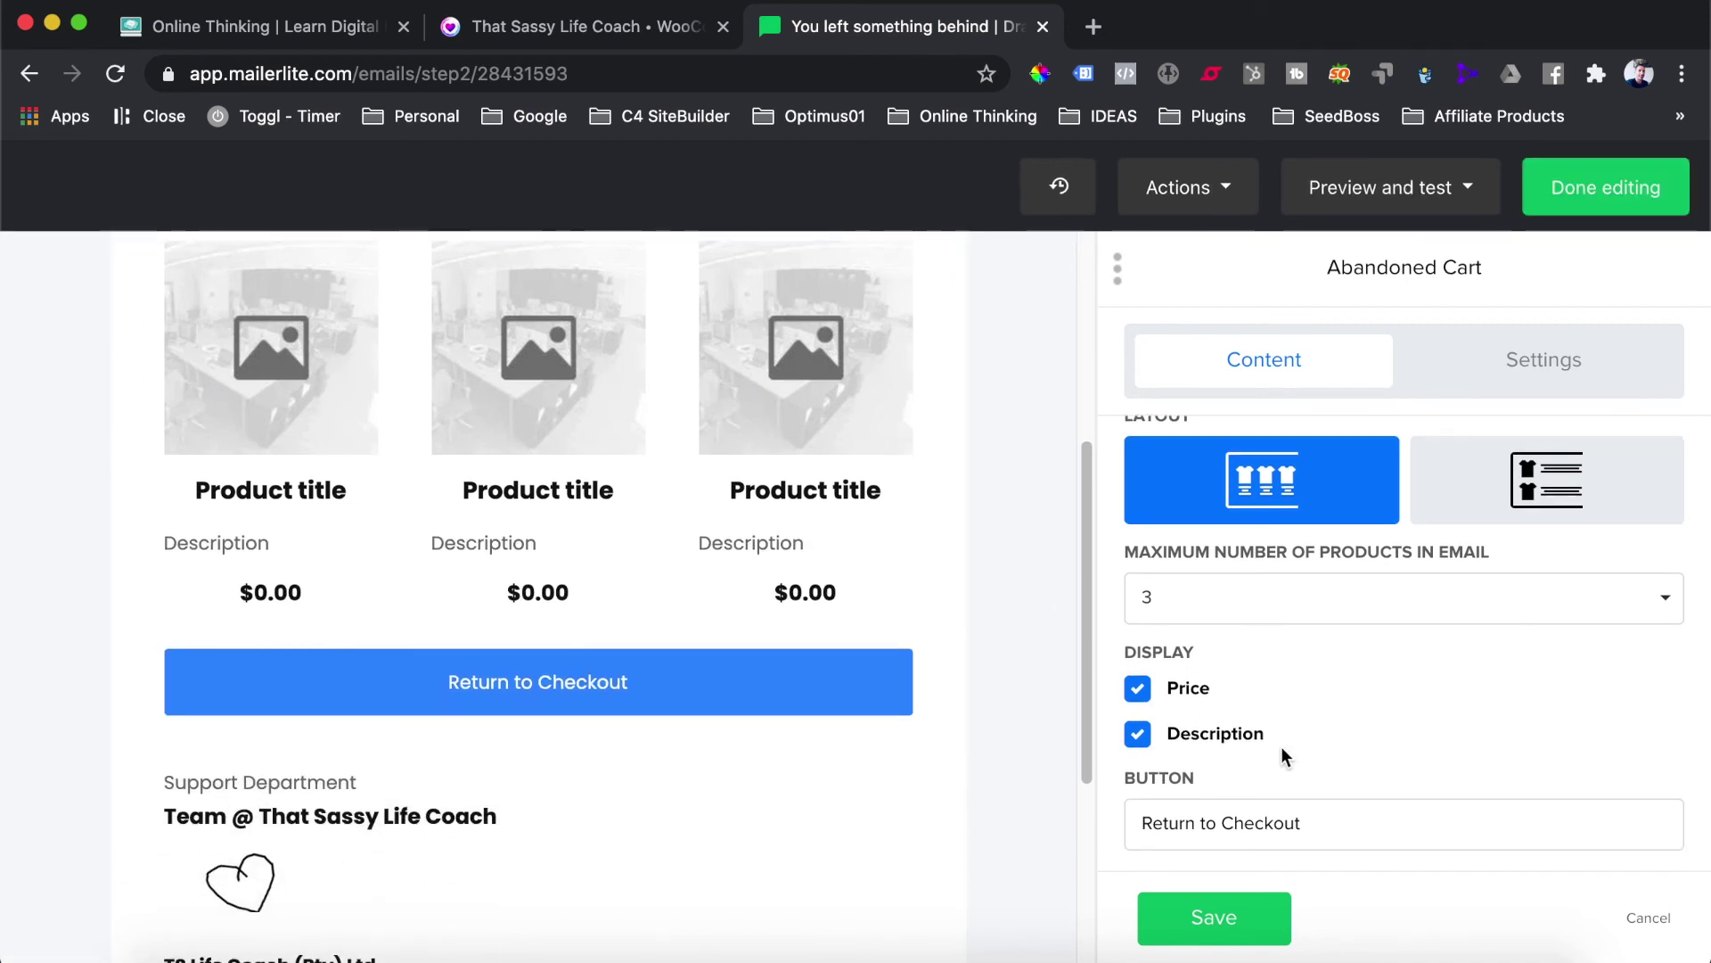
{"action": "left_click", "coordinate": [1219, 824]}
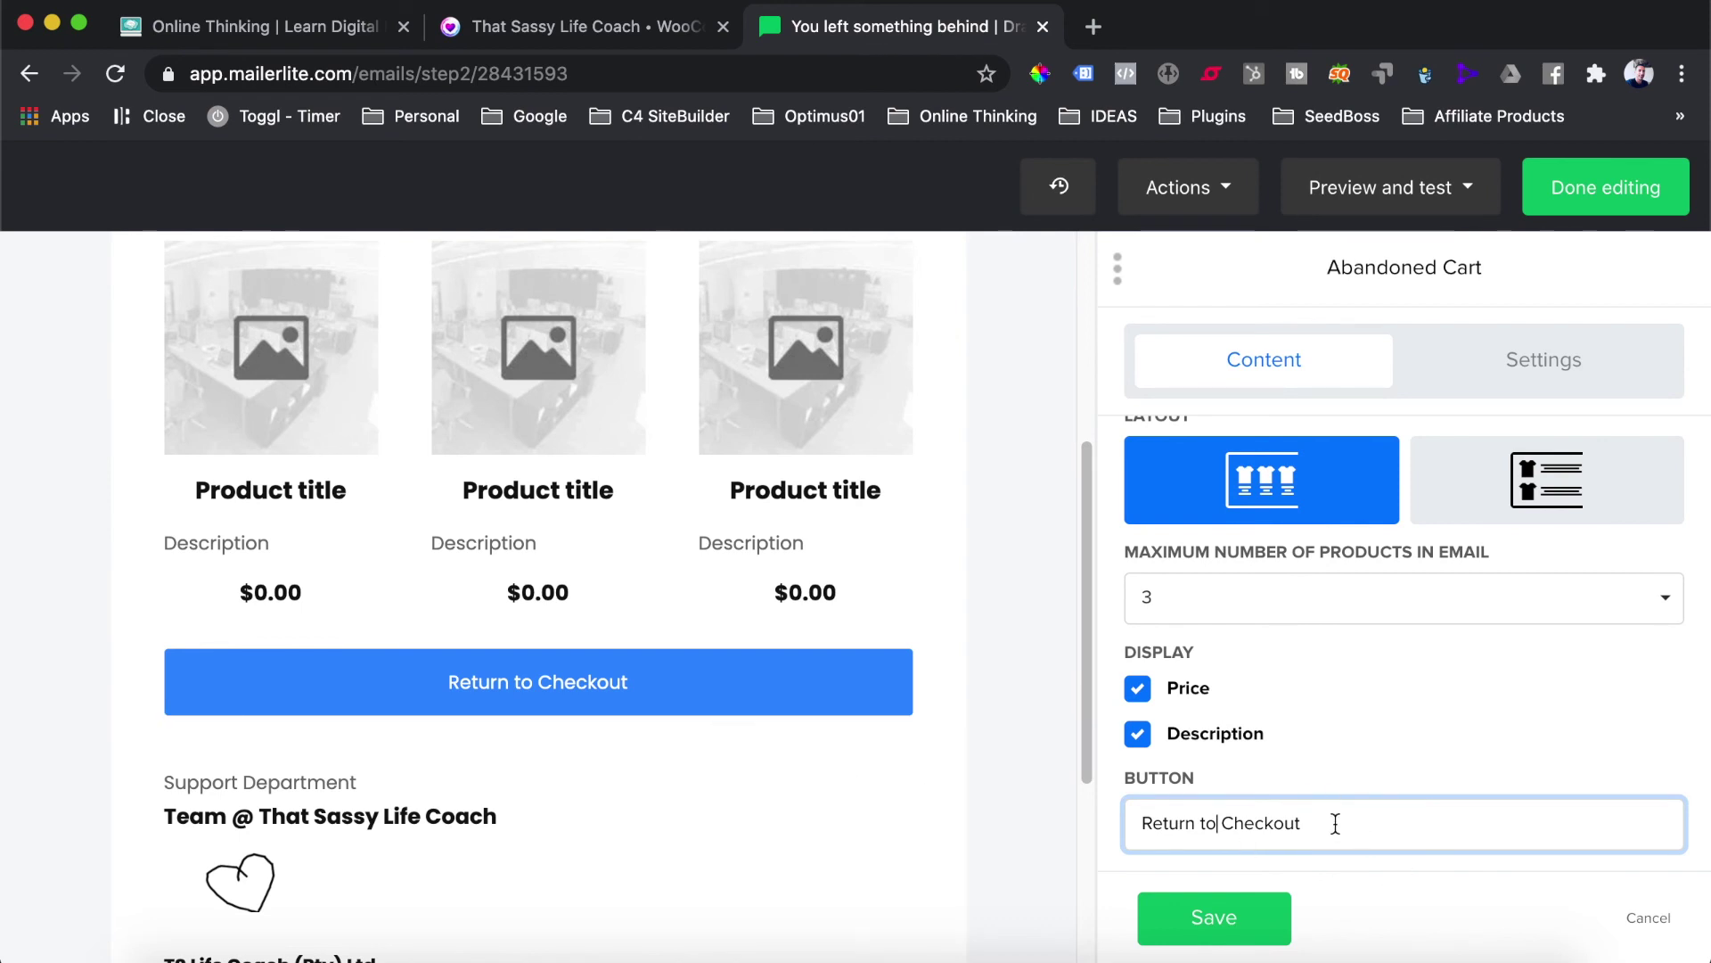
{"action": "left_click_drag", "start_coordinate": [1305, 823], "coordinate": [1156, 801]}
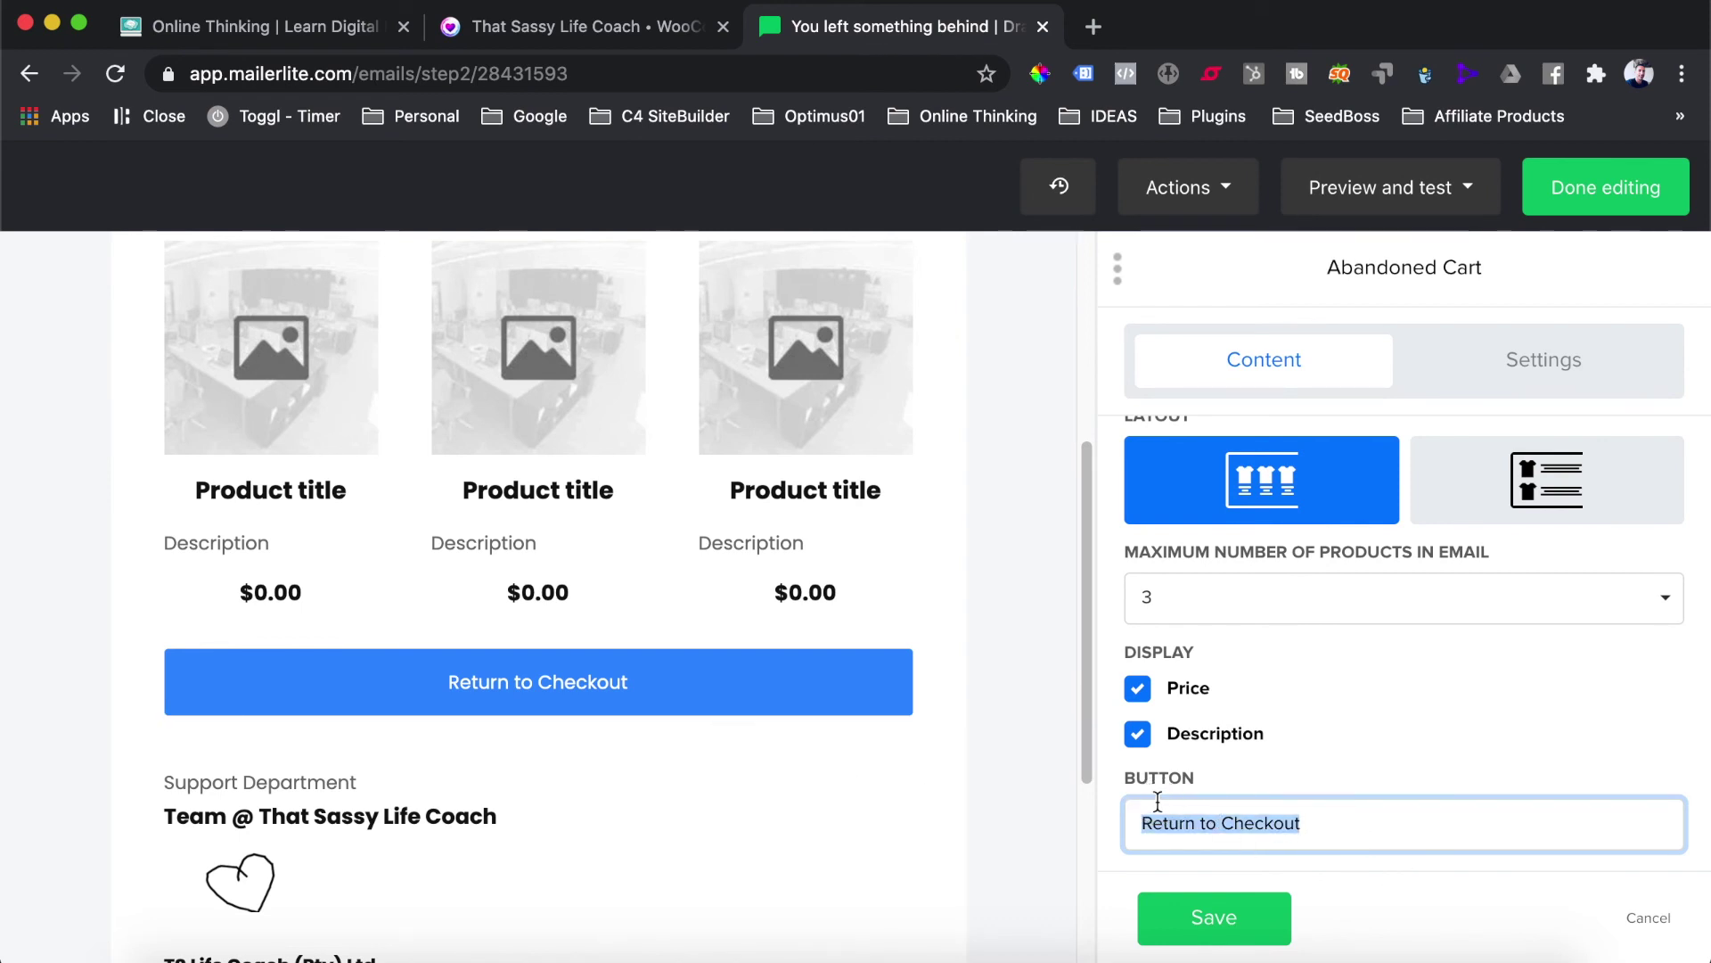
{"action": "type", "text": "Grab Your 10"}
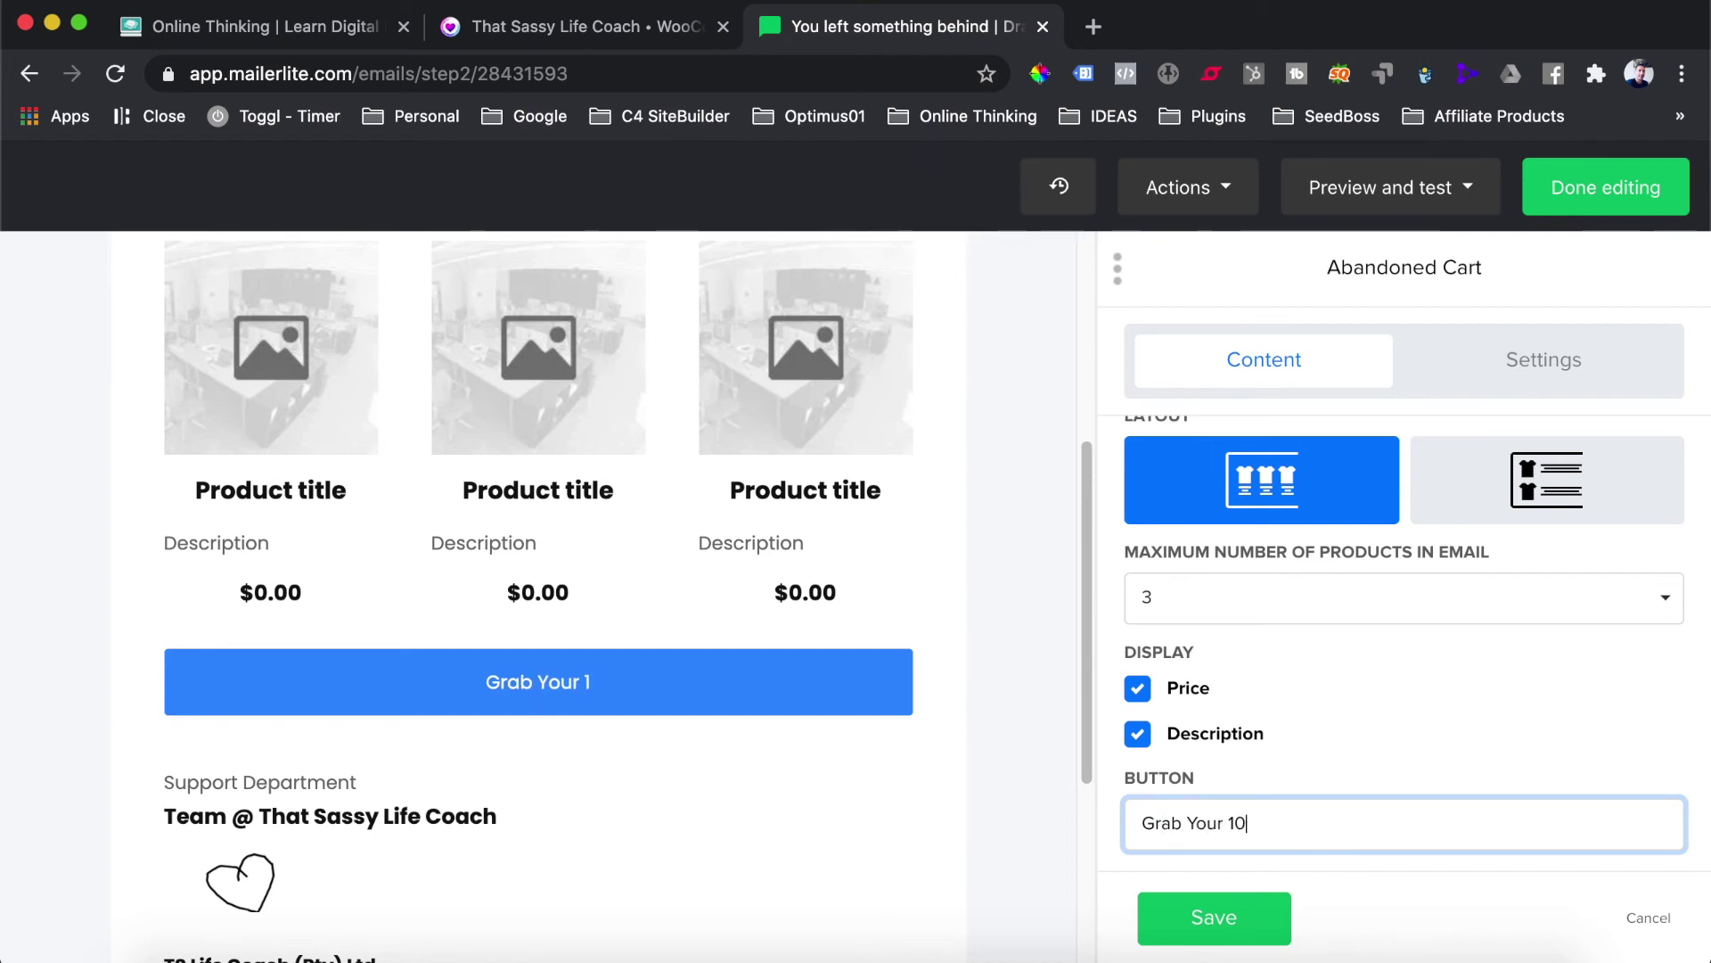
{"action": "type", "text": "% Discount"}
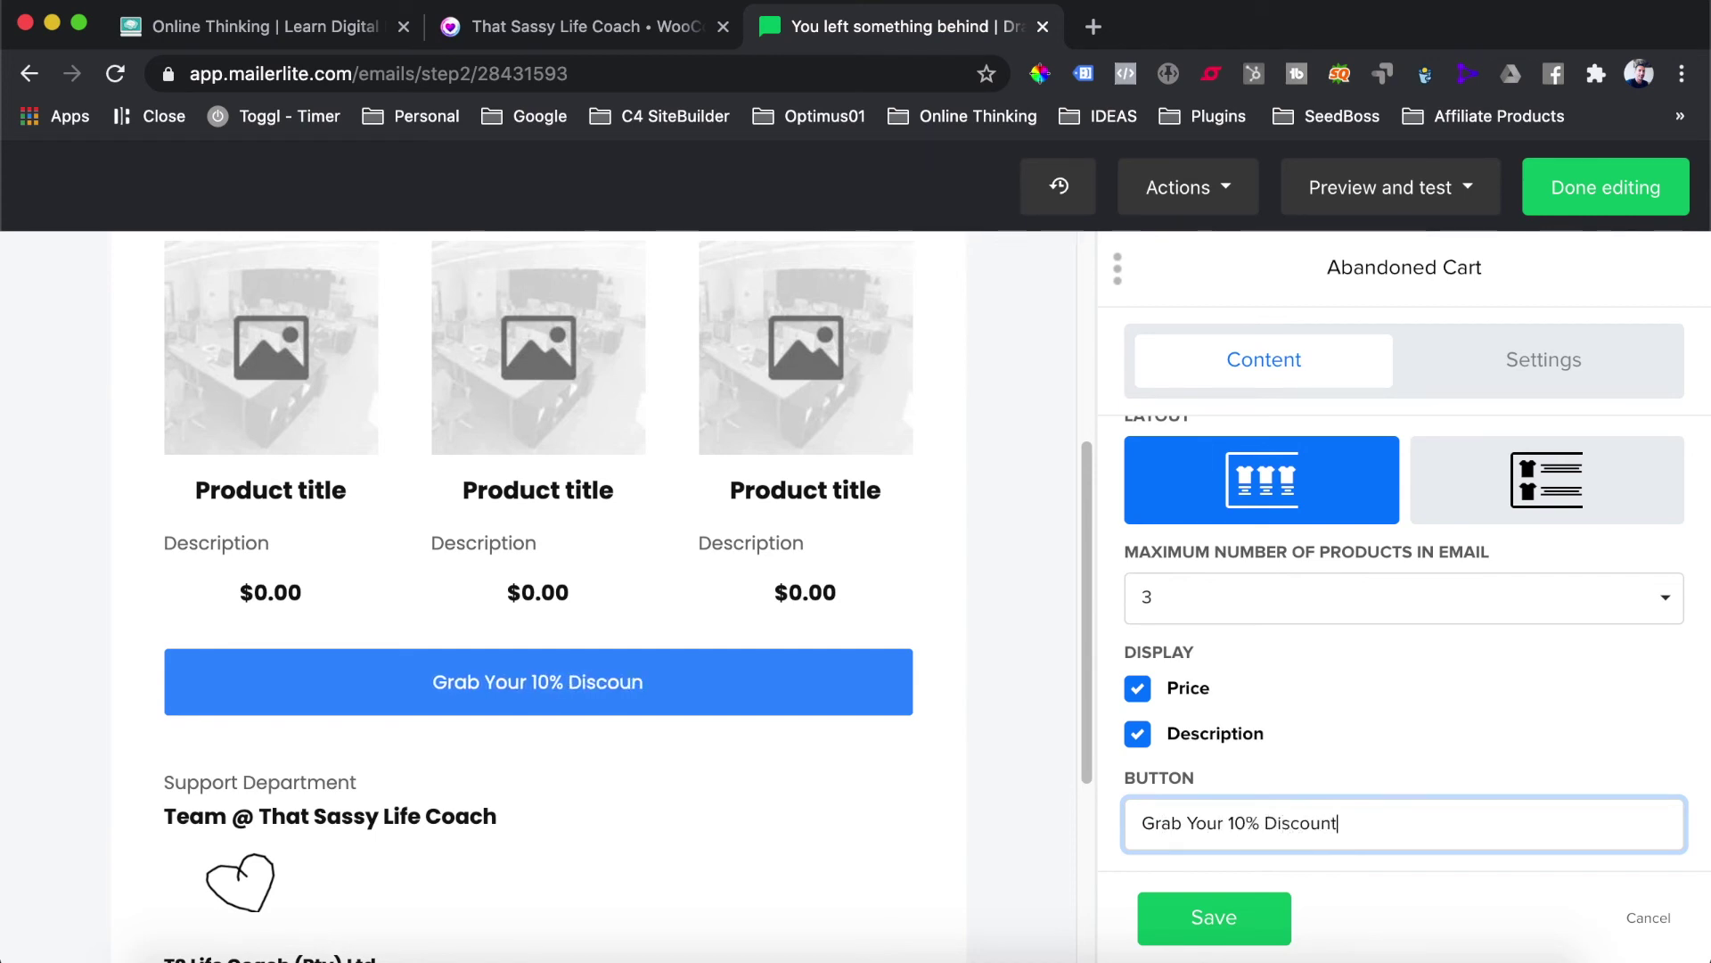
Step: Change the subheading to 'Your 10% discount Code: discount', unbold the final 'discount', and save
{"action": "scroll", "coordinate": [500, 603], "scroll_direction": "up", "scroll_amount": 5}
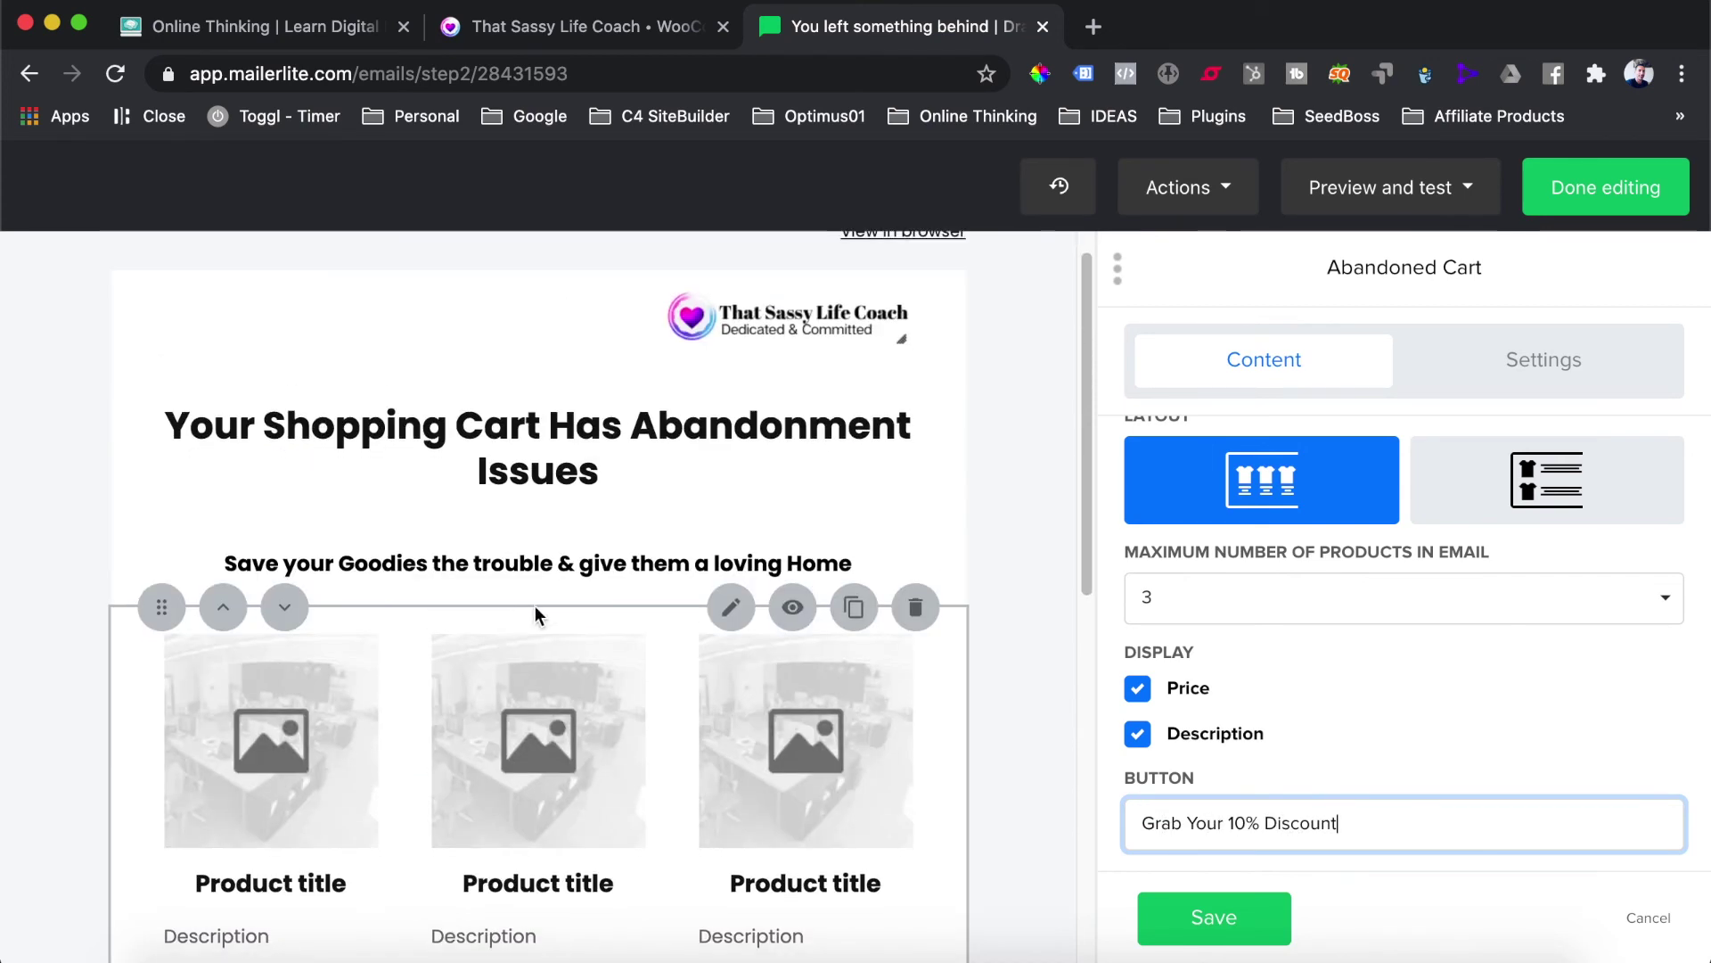
{"action": "left_click", "coordinate": [677, 565]}
{"action": "left_click_drag", "start_coordinate": [1461, 613], "coordinate": [1160, 544]}
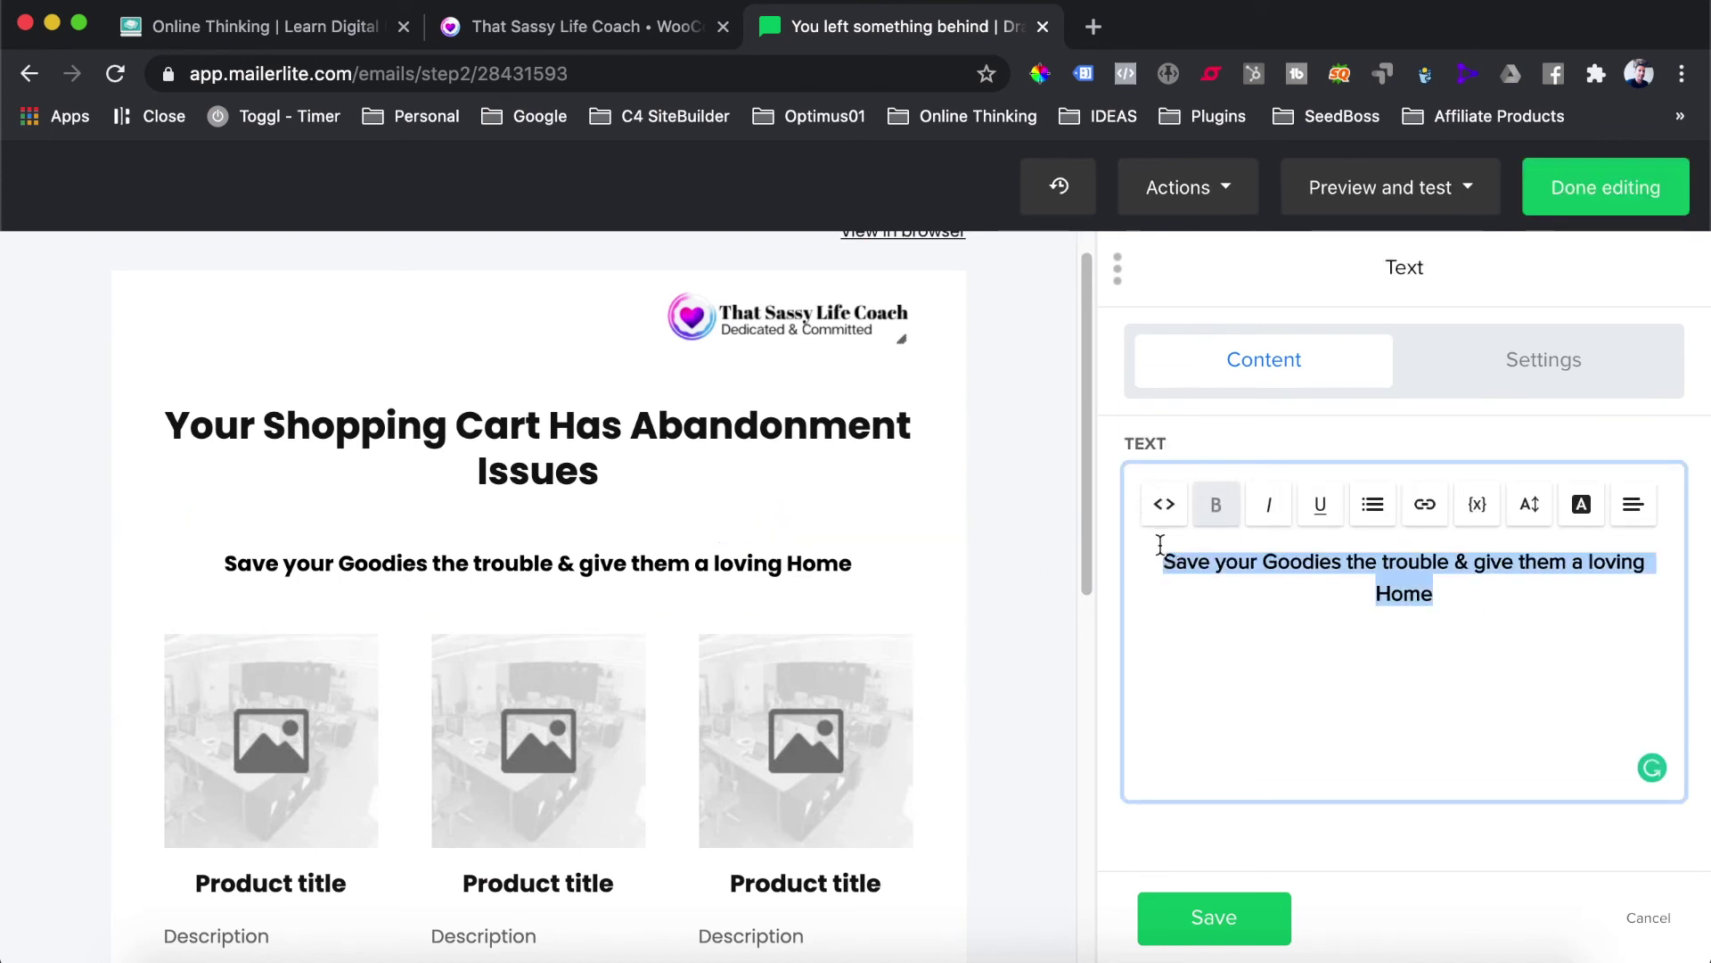
{"action": "type", "text": "Your 10"}
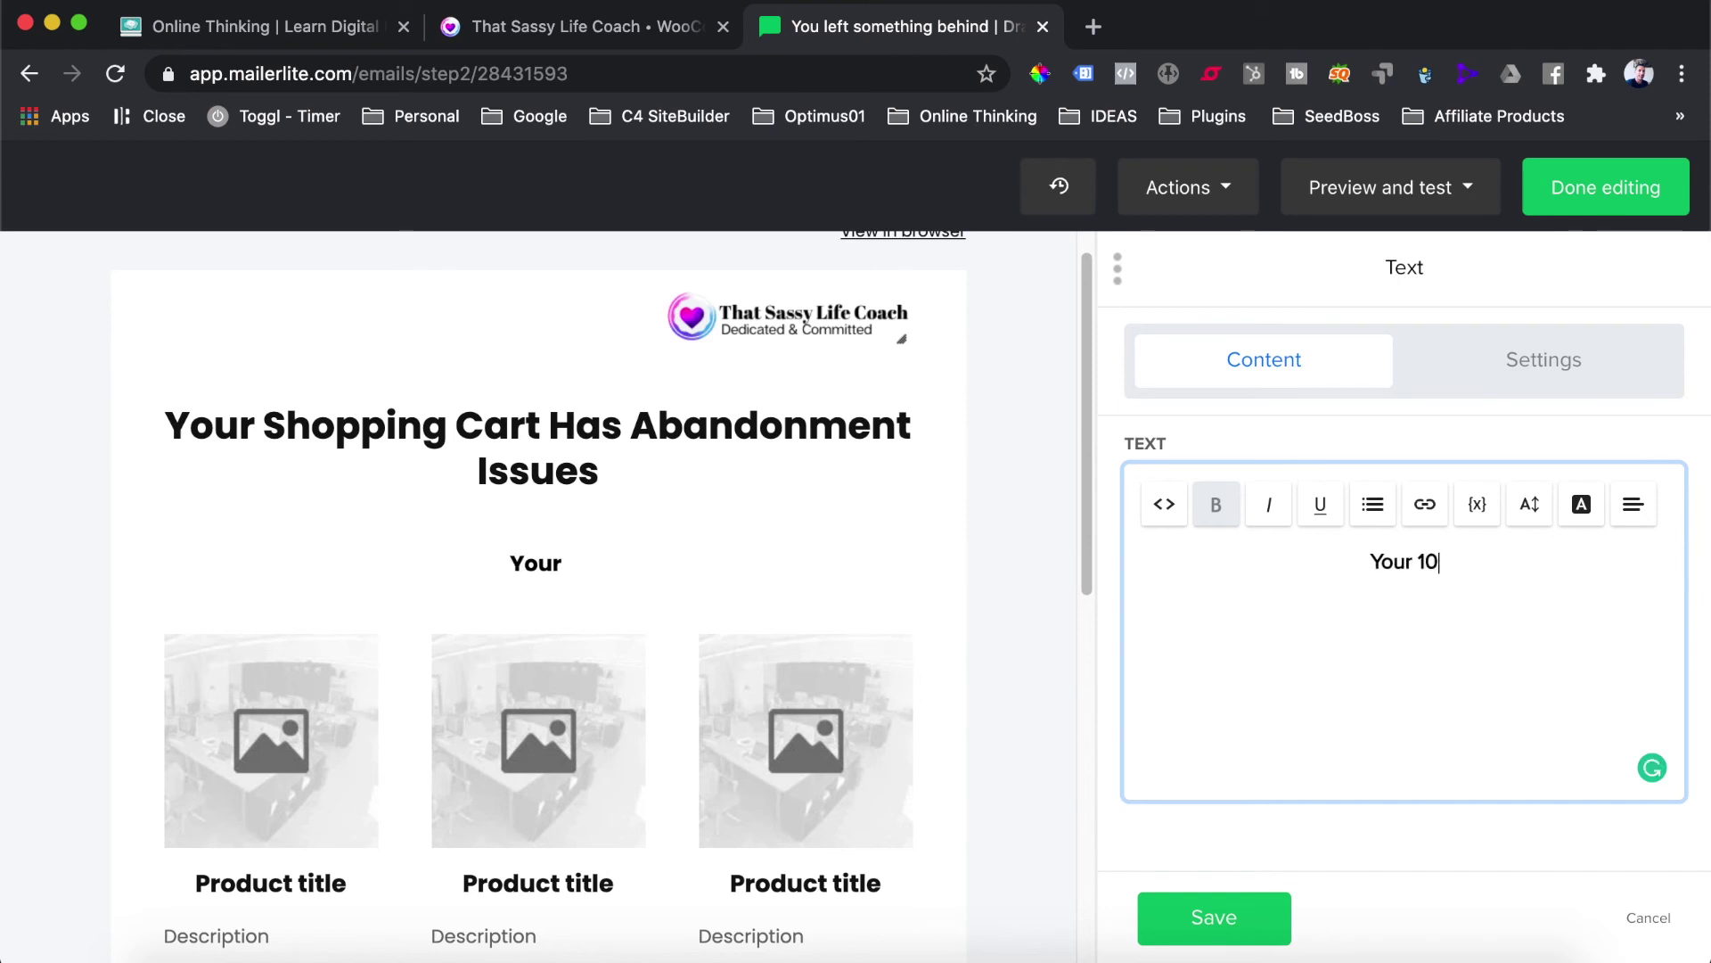
{"action": "type", "text": "% discou"}
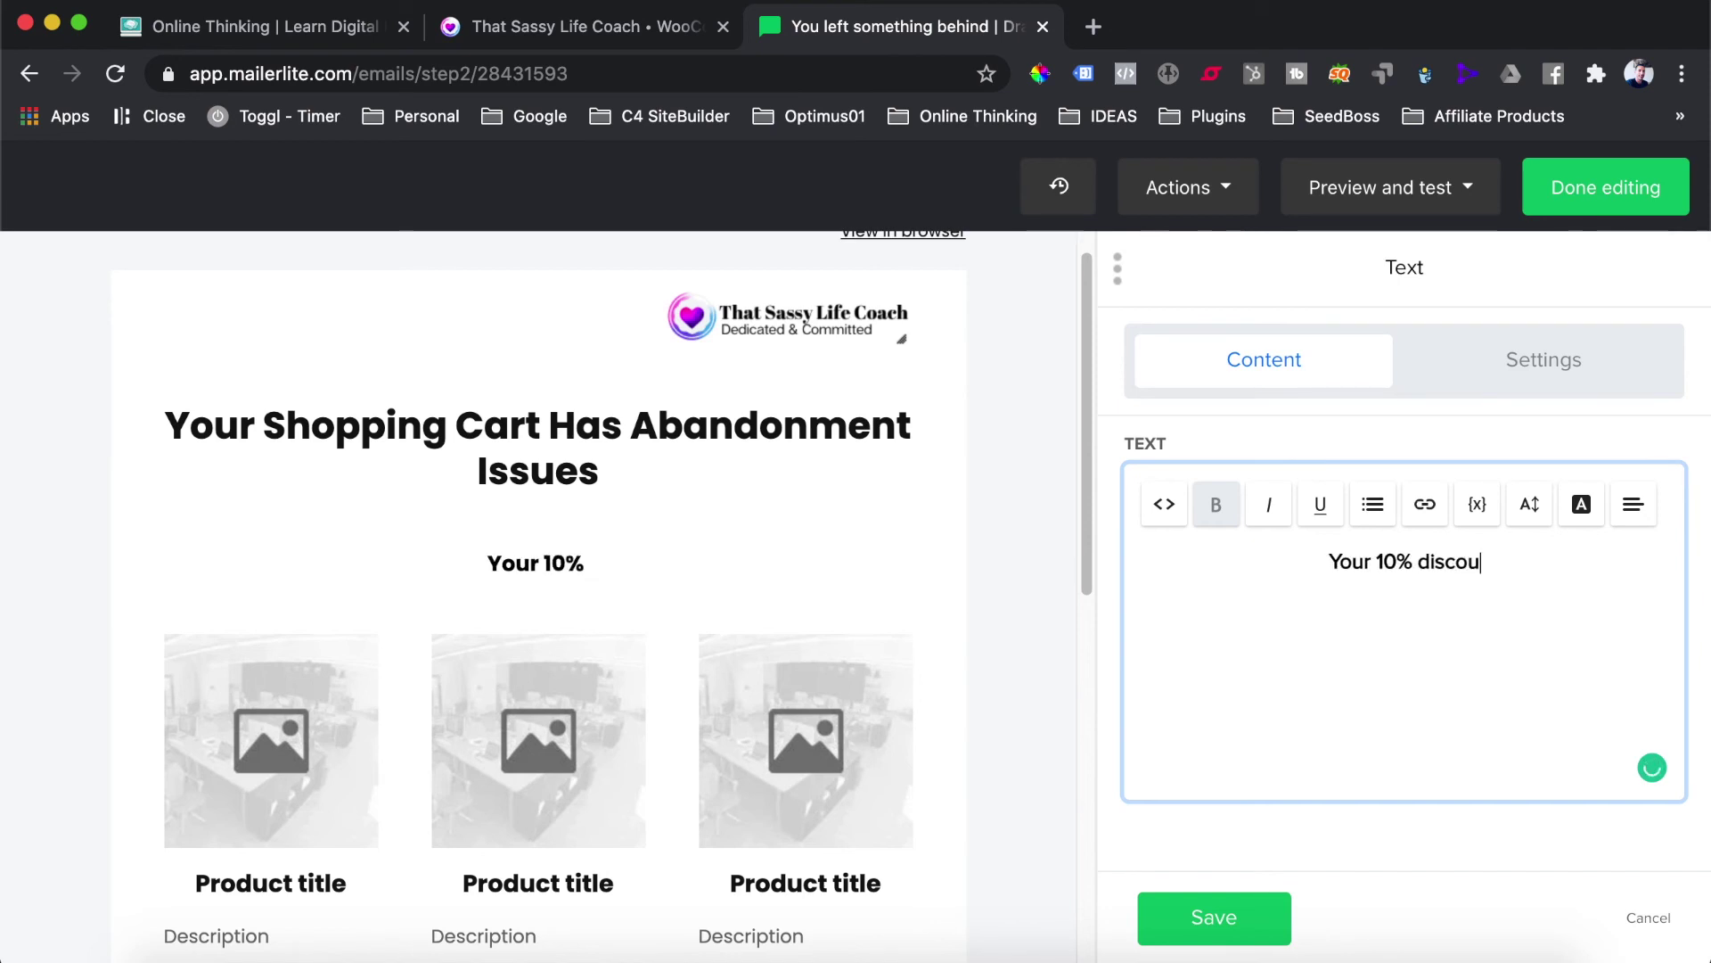
{"action": "type", "text": "nt Code: "}
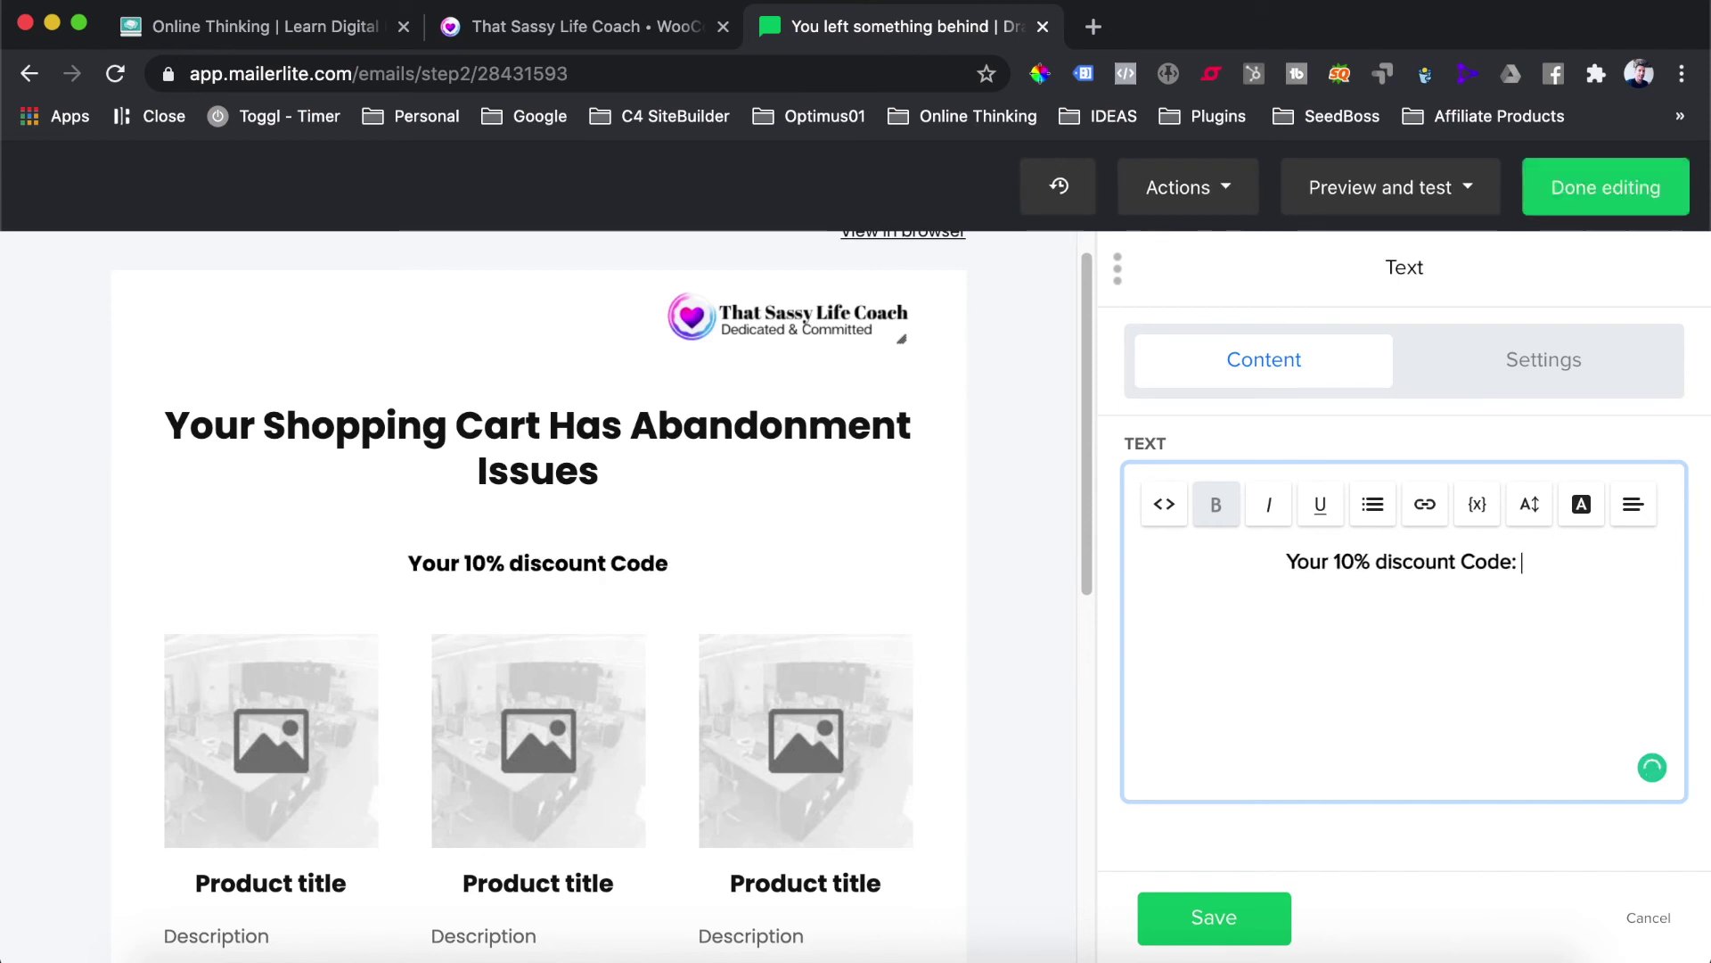
{"action": "type", "text": "discount"}
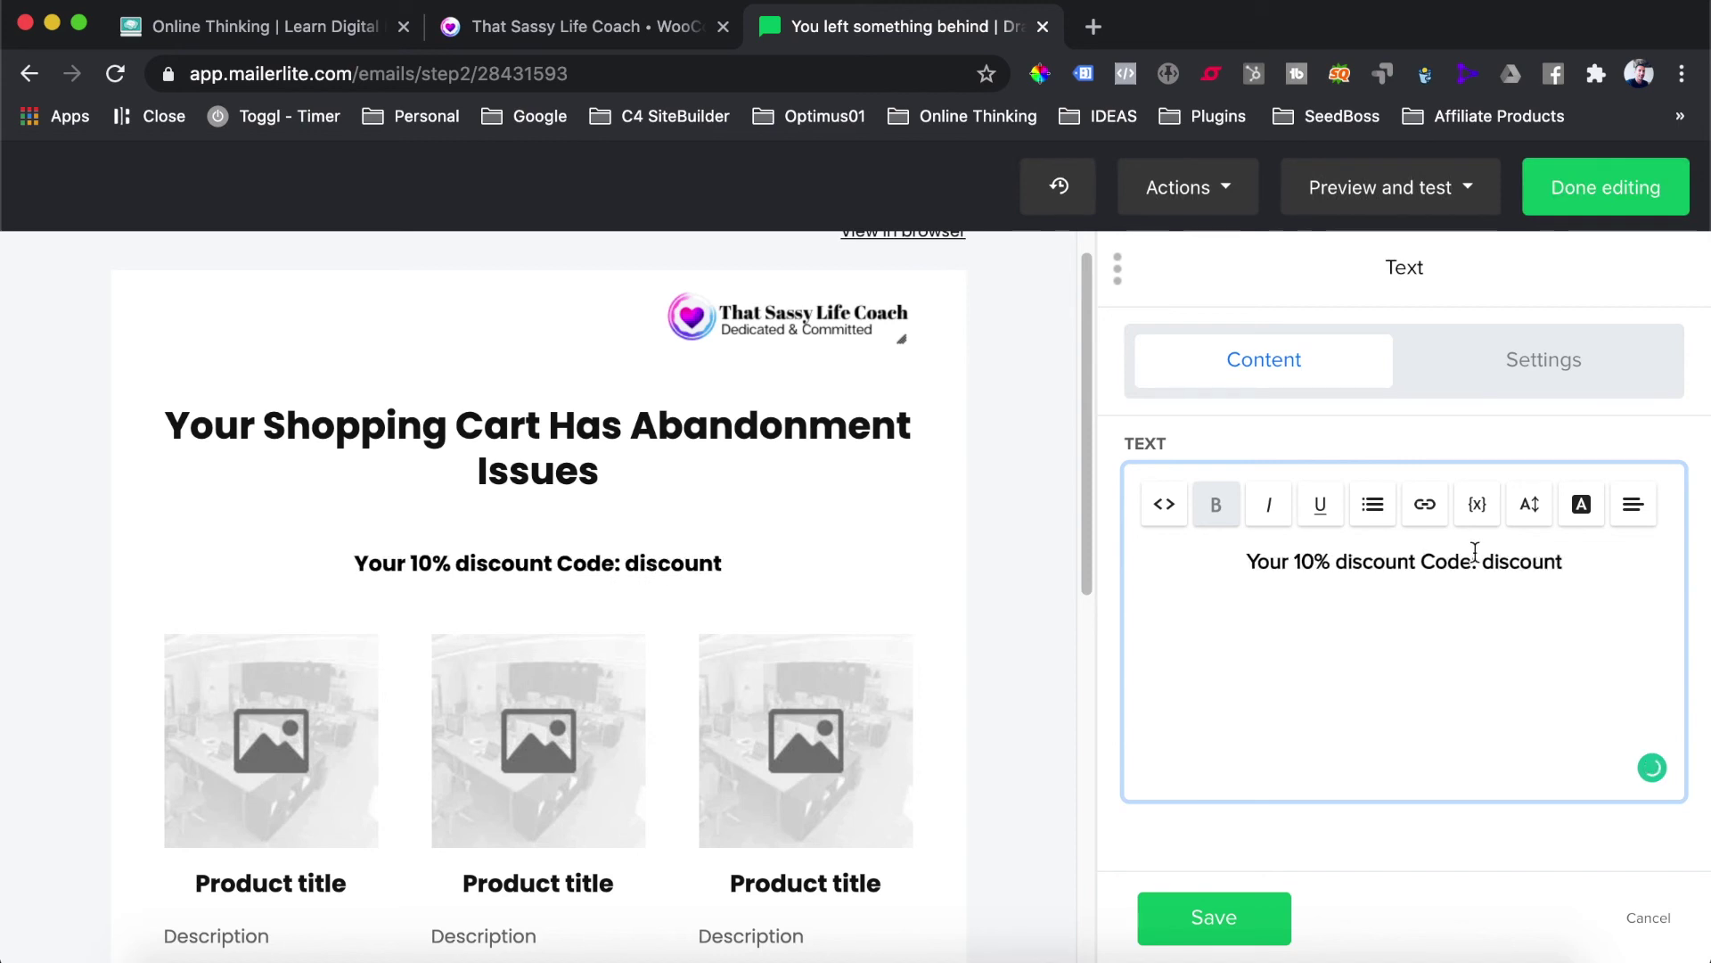
{"action": "double_click", "coordinate": [1521, 561]}
{"action": "key", "text": "ctrl+b"}
{"action": "left_click", "coordinate": [1222, 913]}
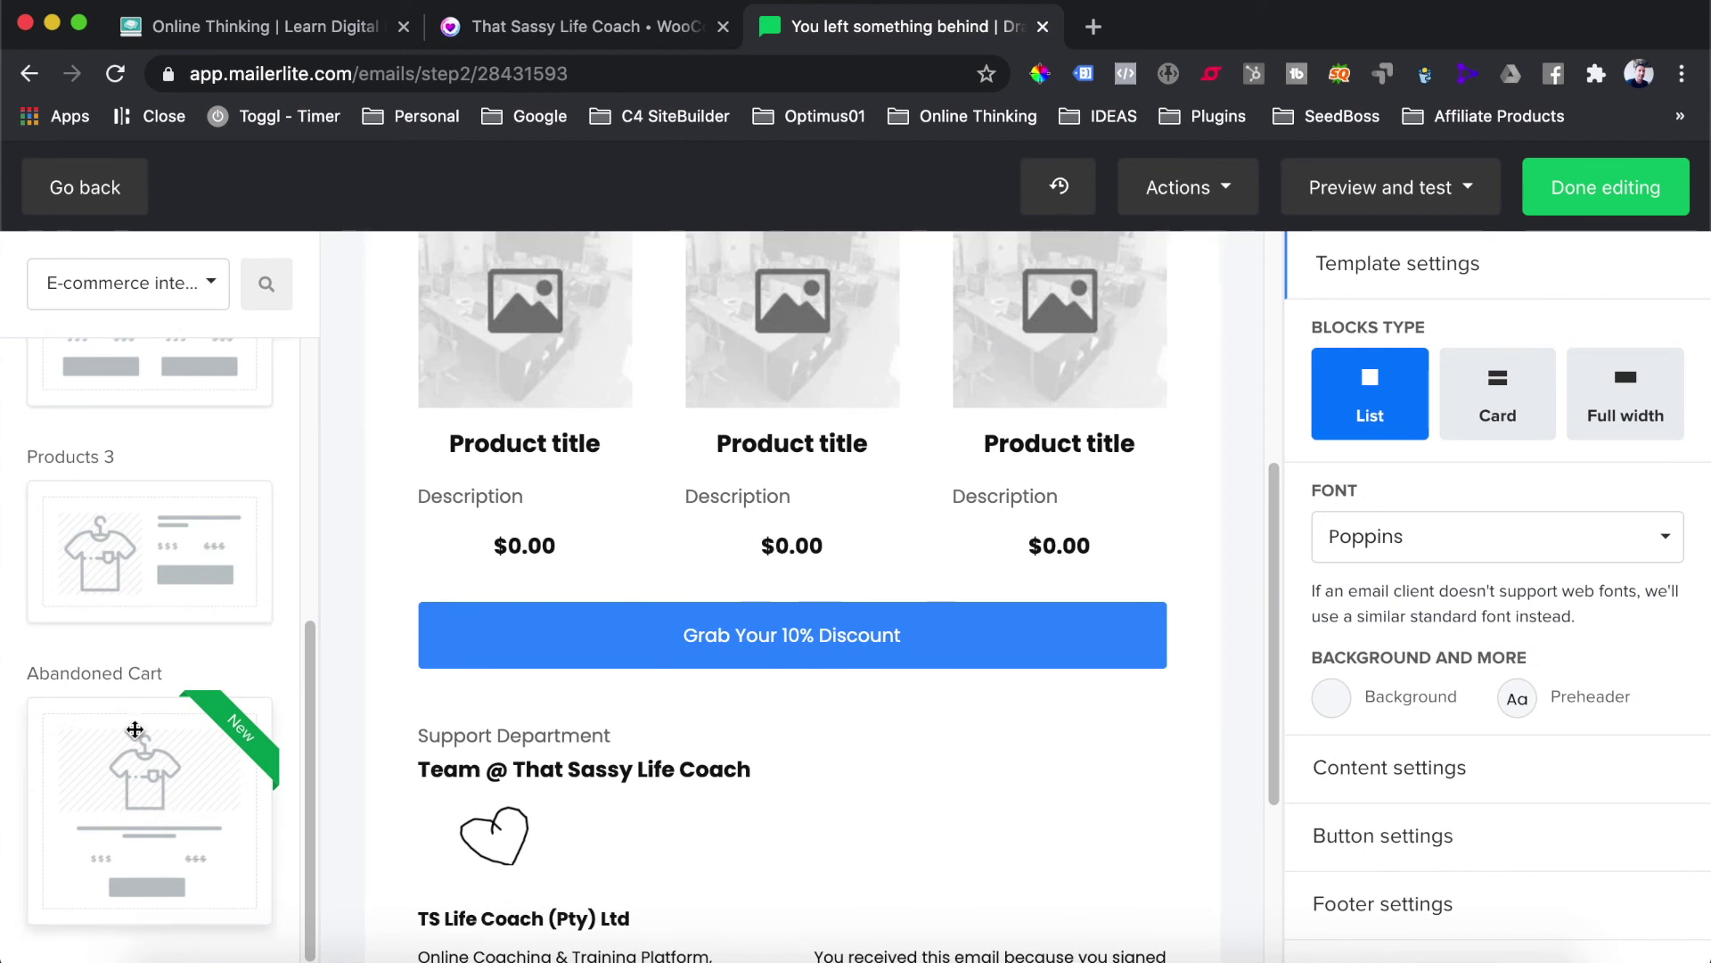
{"action": "scroll", "coordinate": [630, 558], "scroll_direction": "up", "scroll_amount": 3}
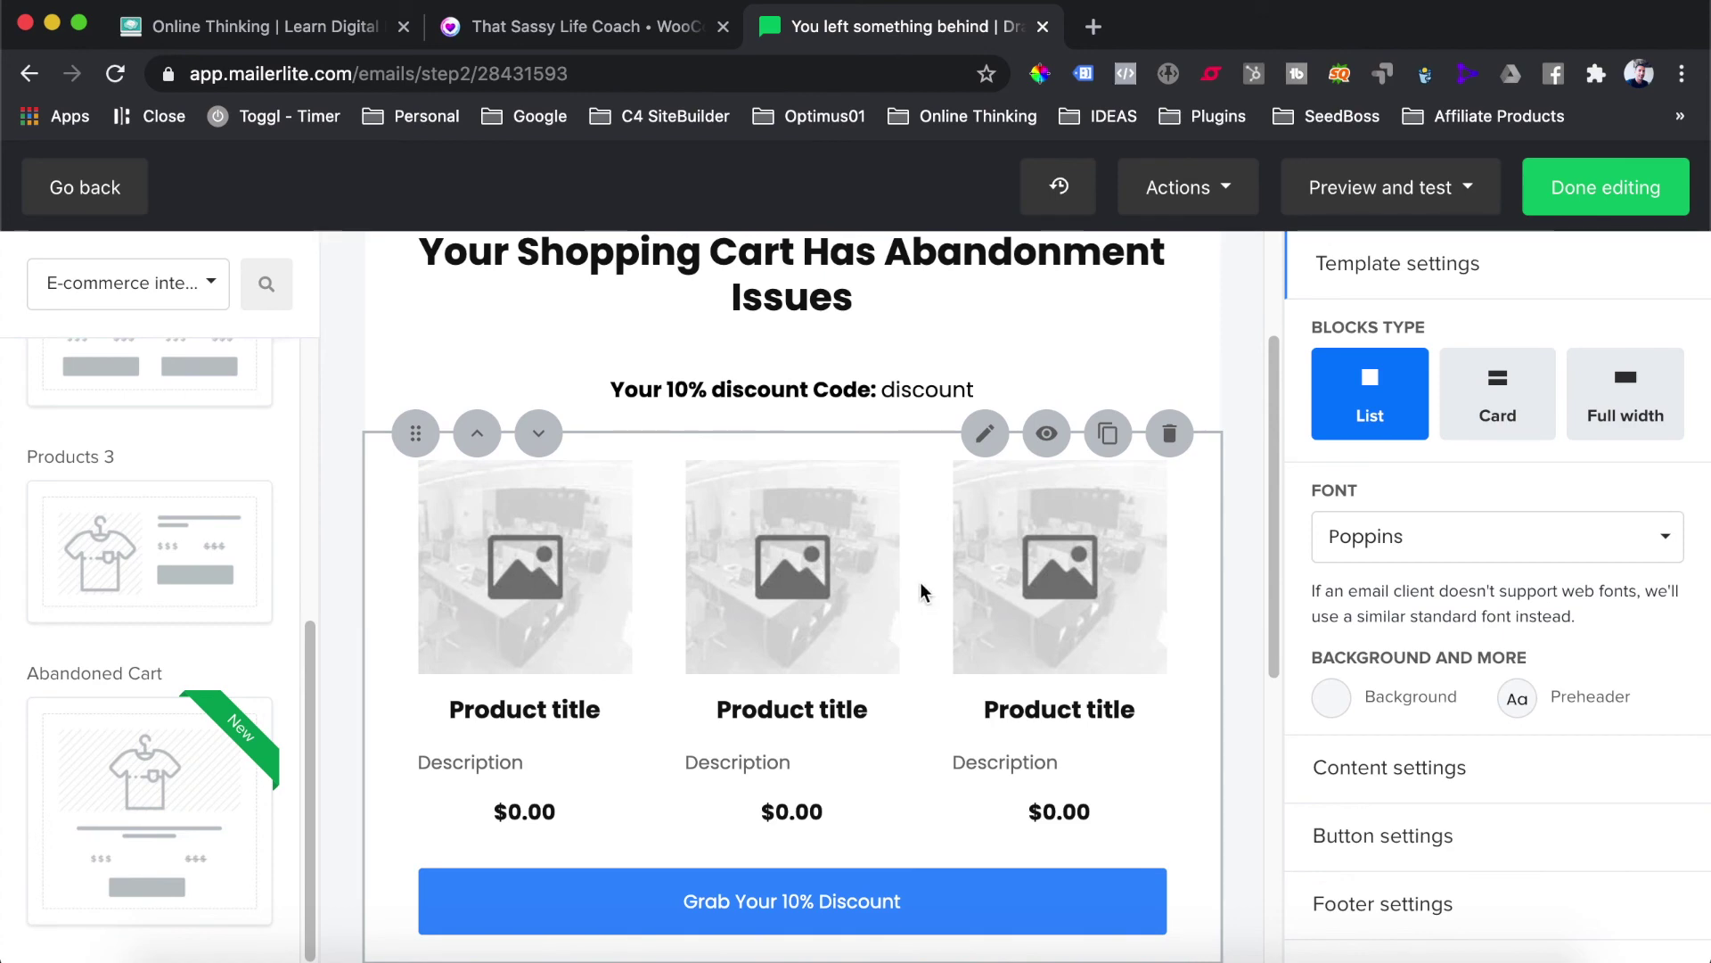
{"action": "scroll", "coordinate": [904, 528], "scroll_direction": "down", "scroll_amount": 2}
{"action": "scroll", "coordinate": [905, 527], "scroll_direction": "up", "scroll_amount": 3}
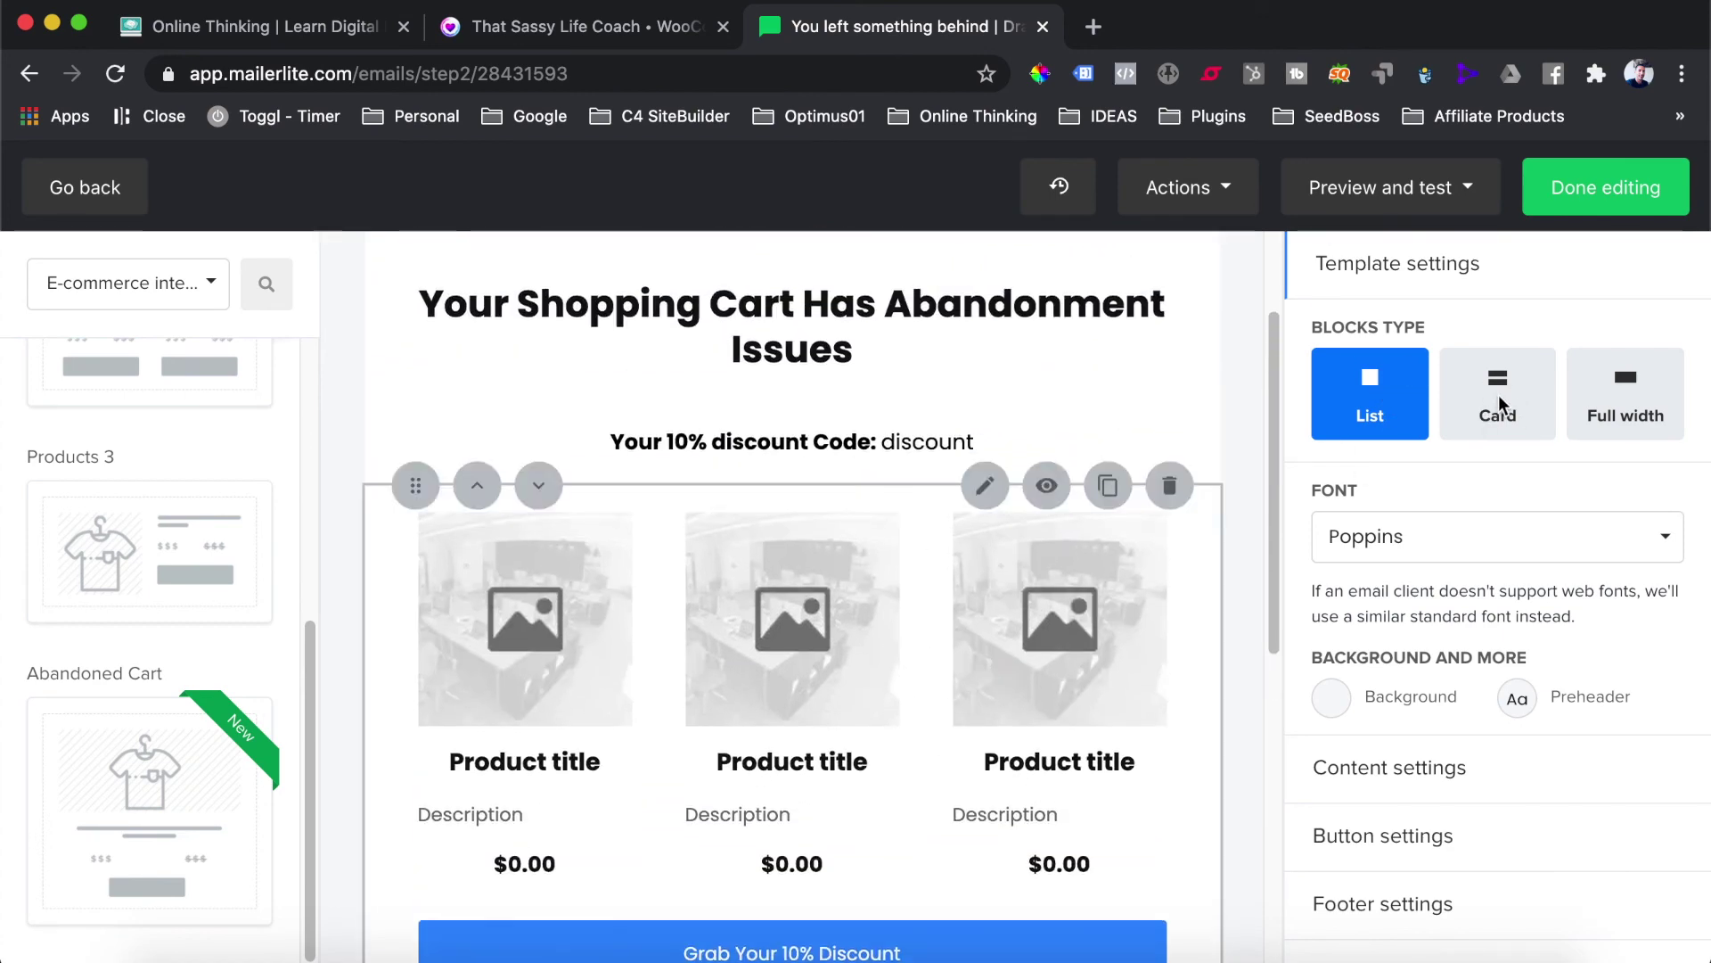
{"action": "left_click", "coordinate": [1589, 512]}
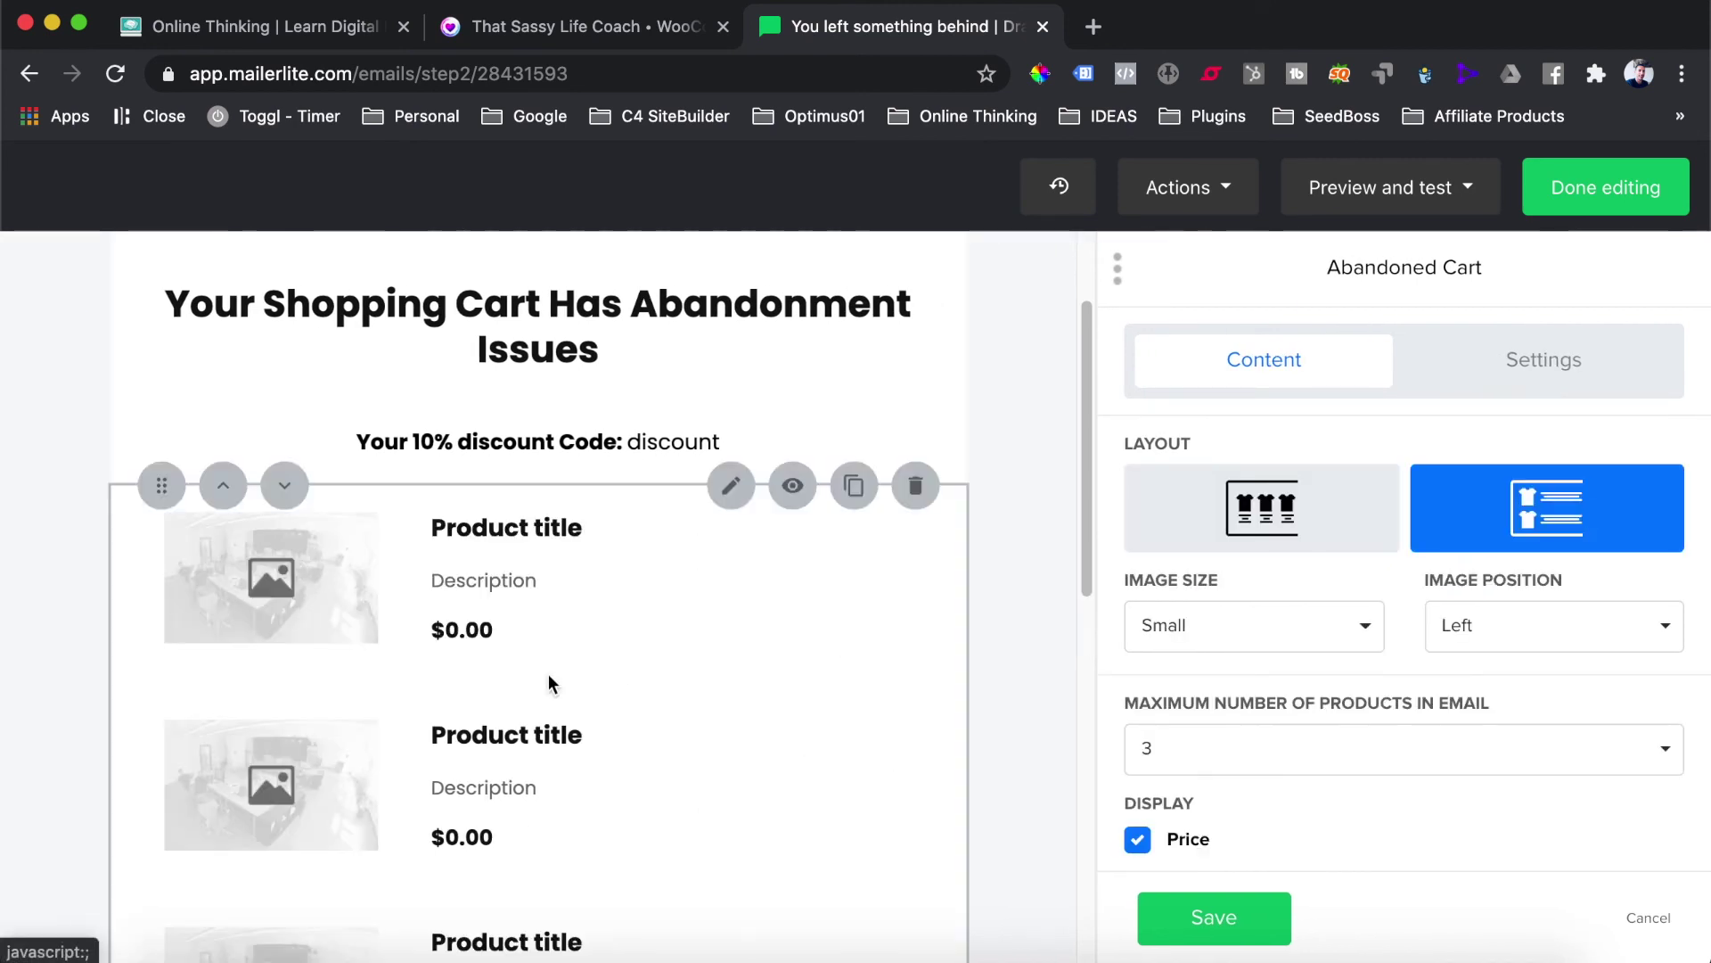
{"action": "left_click", "coordinate": [1266, 545]}
{"action": "scroll", "coordinate": [851, 626], "scroll_direction": "down", "scroll_amount": 5}
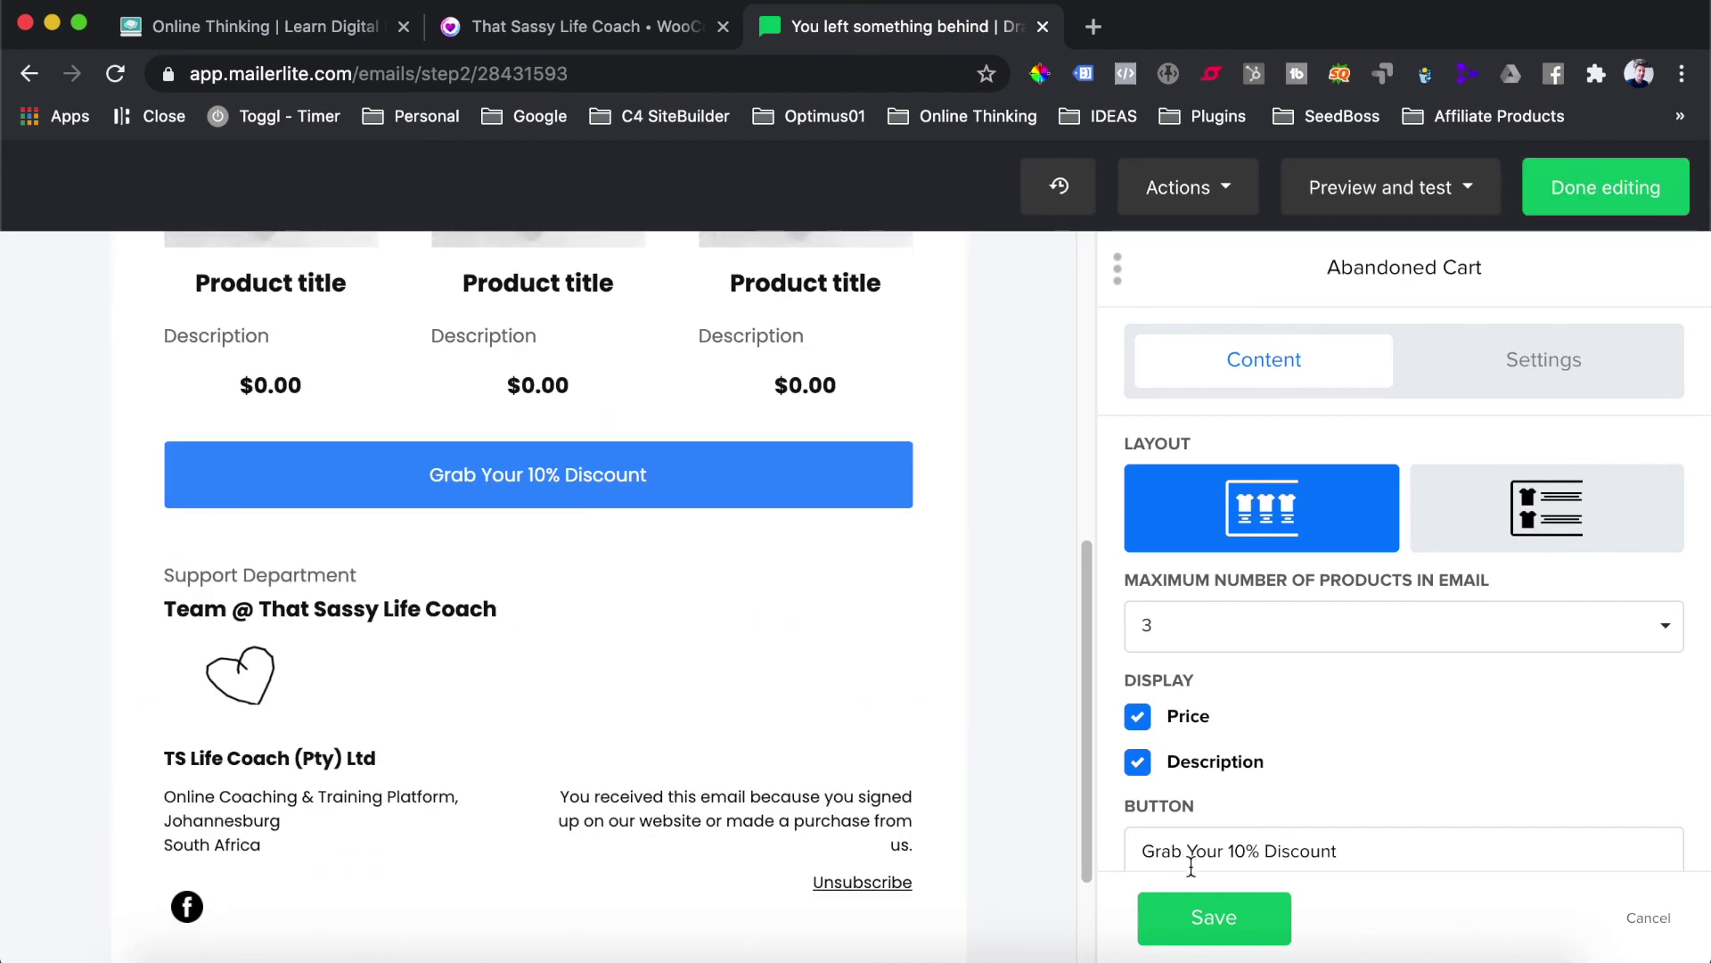
{"action": "left_click", "coordinate": [1212, 918]}
{"action": "scroll", "coordinate": [706, 540], "scroll_direction": "up", "scroll_amount": 7}
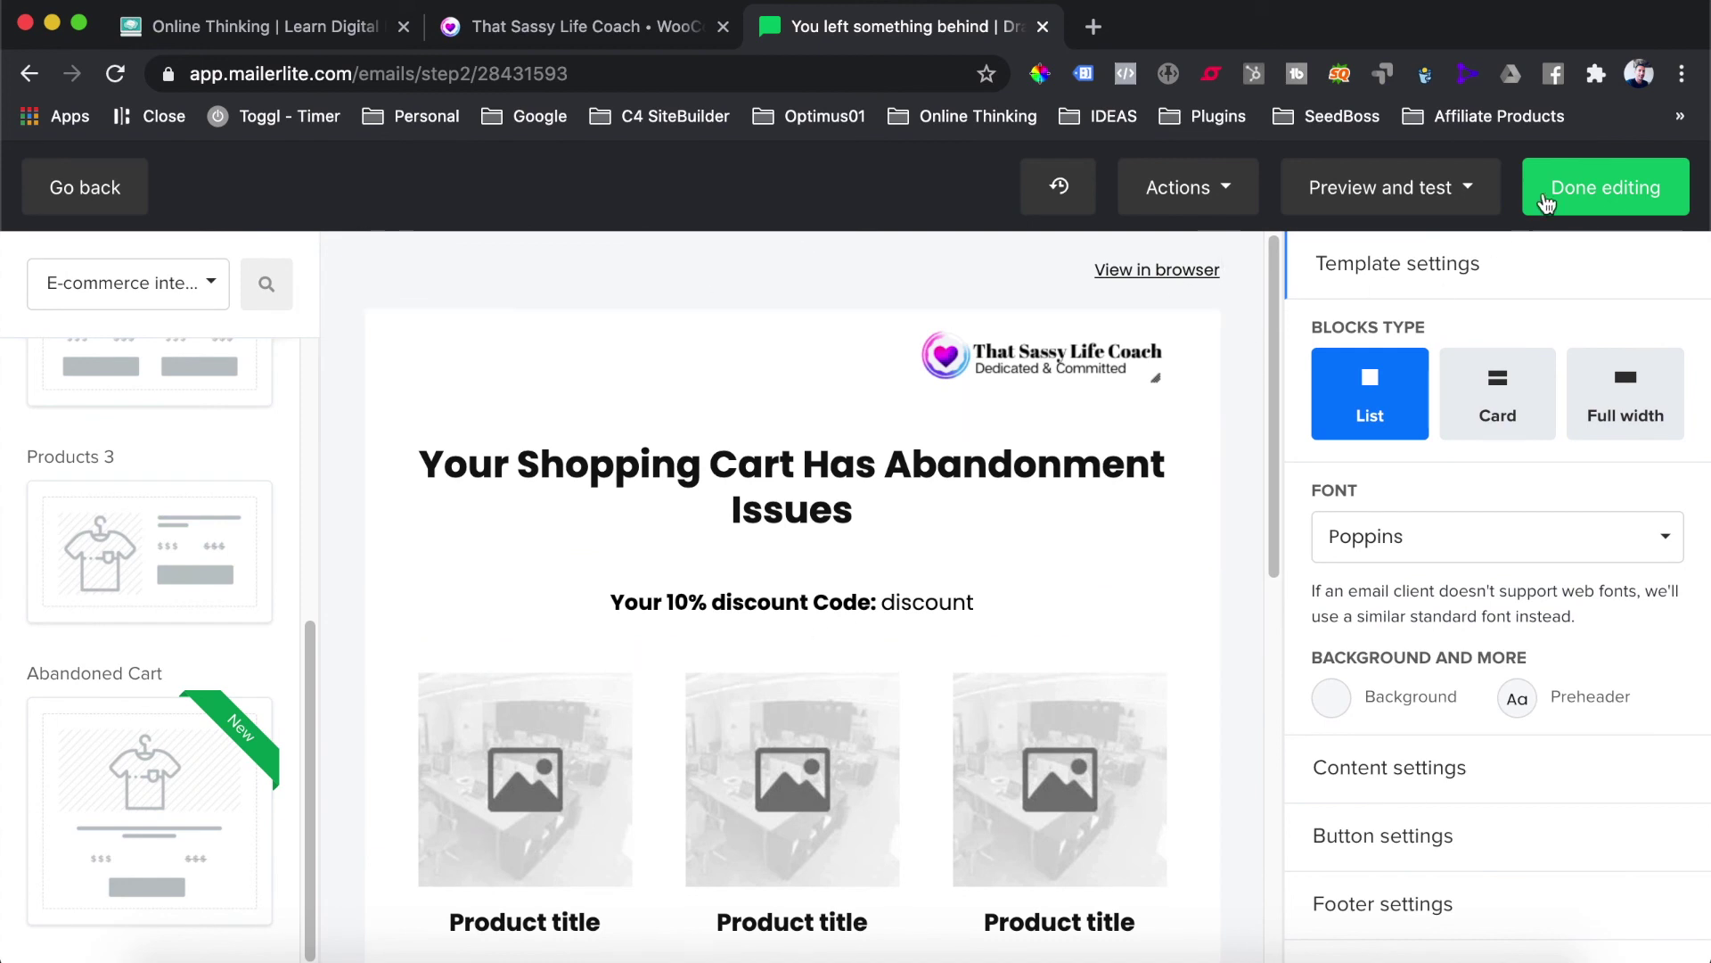
Step: Finish editing the 'You left something behind' email and return to the Abandoned Cart Series workflow
{"action": "left_click", "coordinate": [1595, 188]}
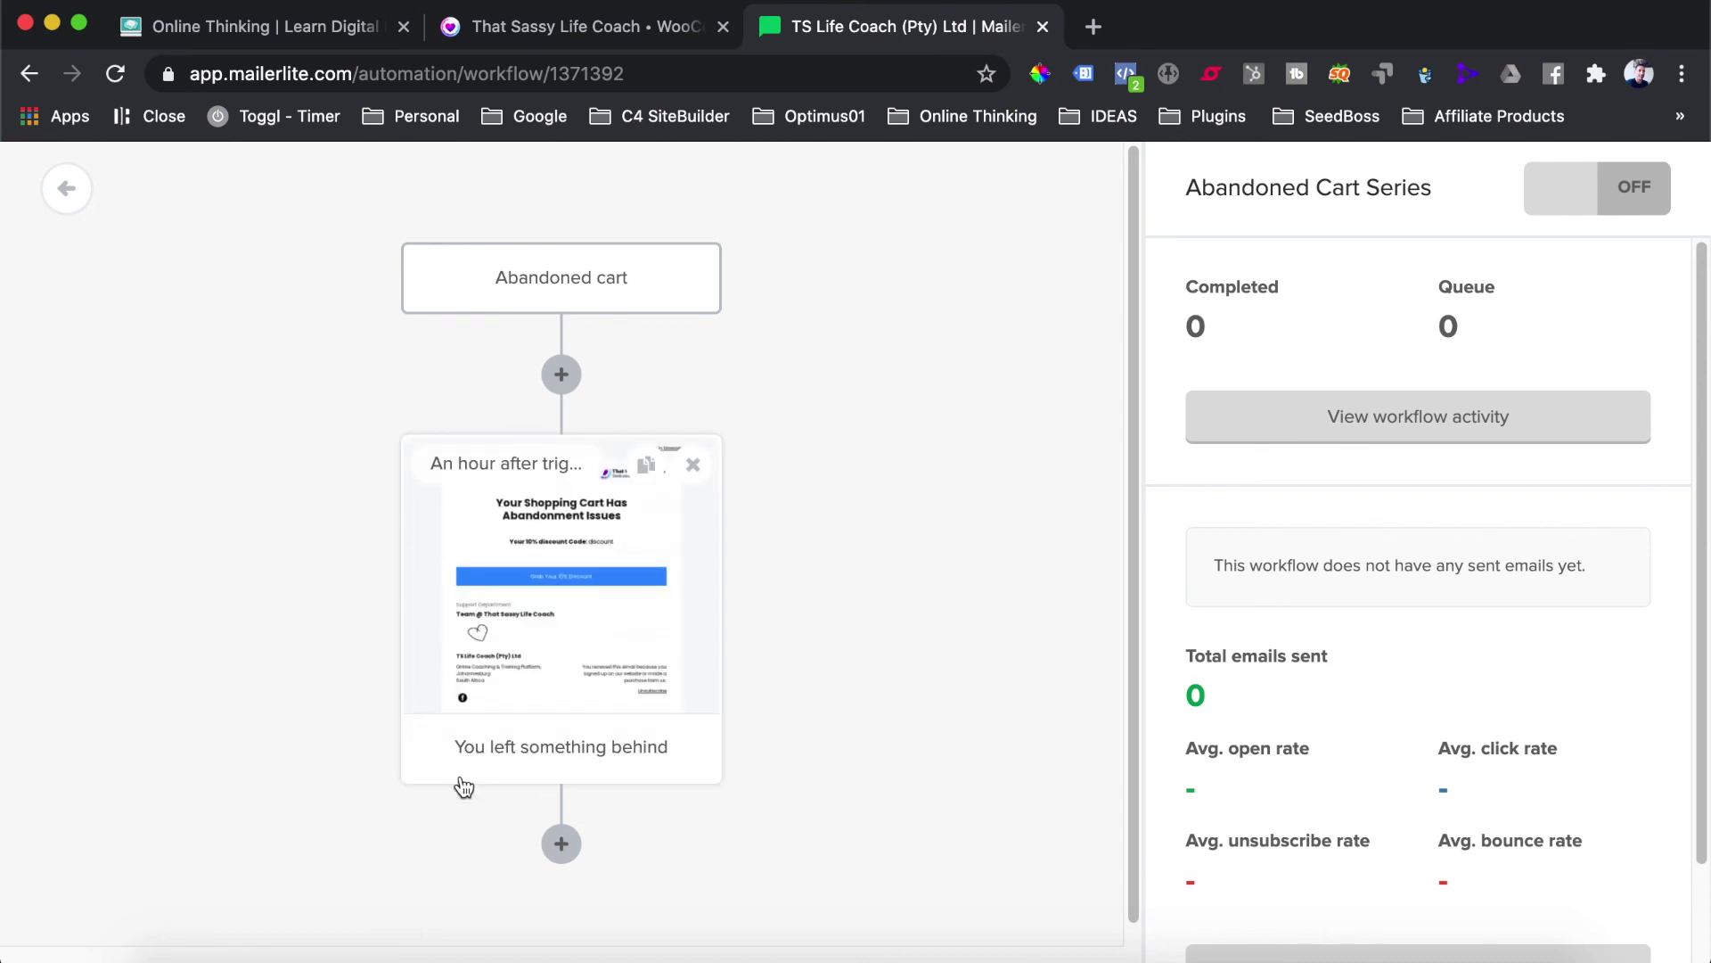
{"action": "scroll", "coordinate": [826, 575], "scroll_direction": "down", "scroll_amount": 1}
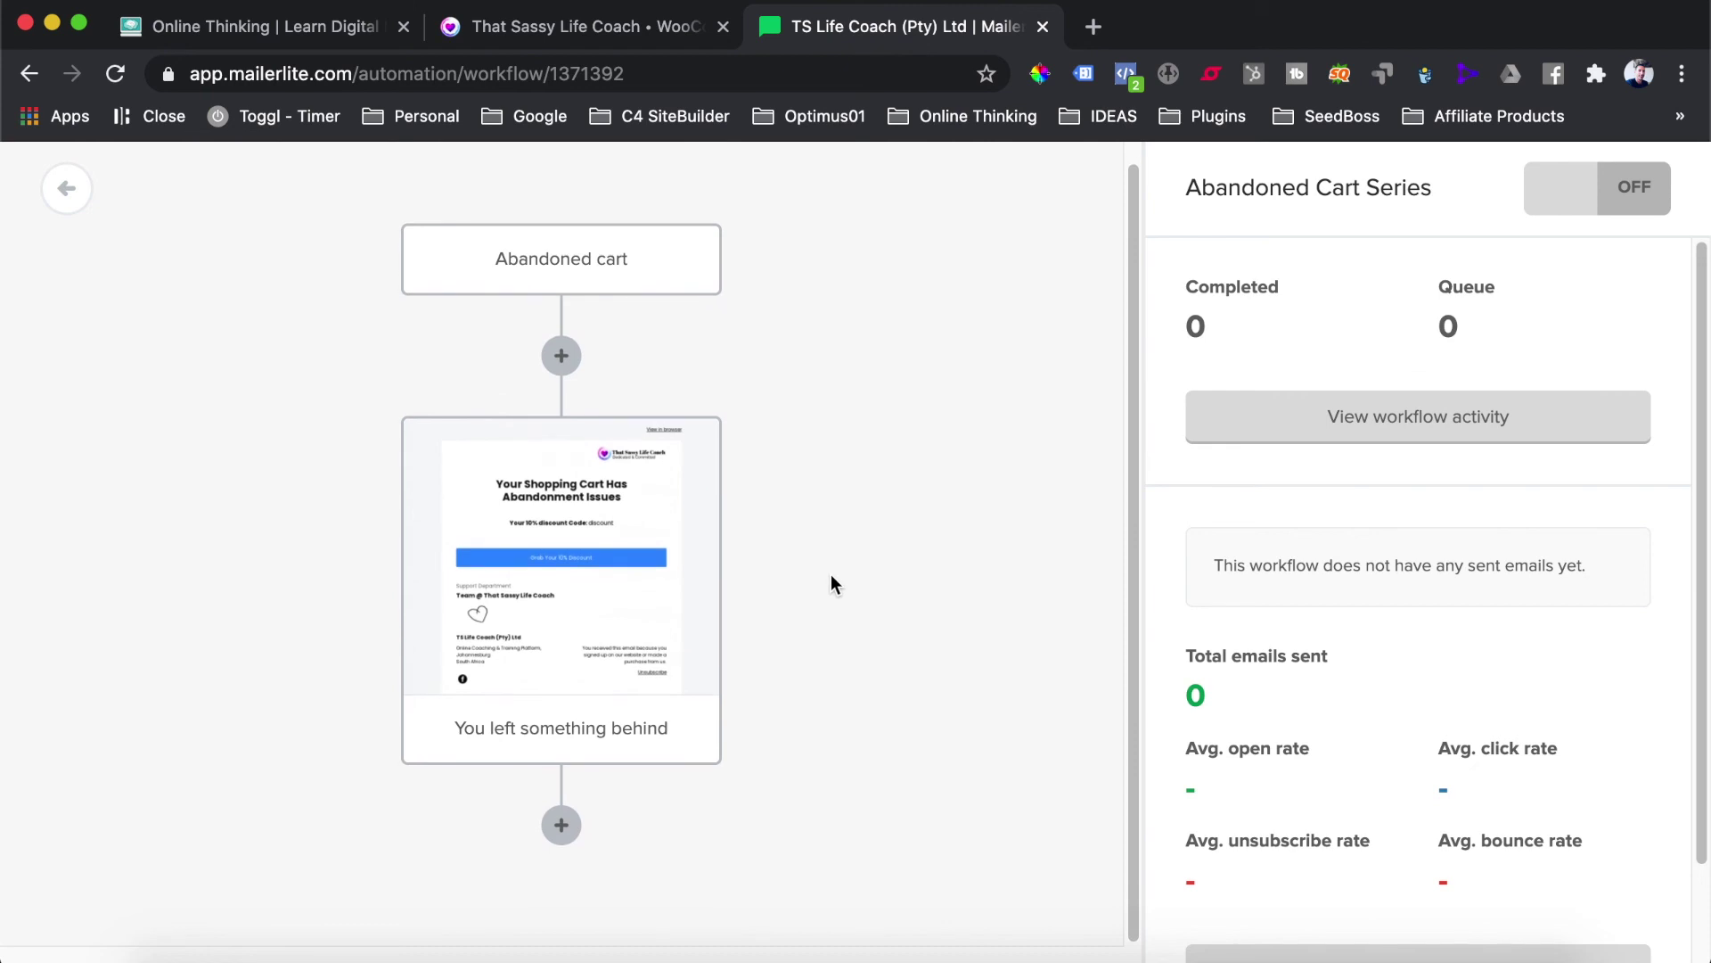
Step: Add a Wait 1 day(s) delay step after the cart email
{"action": "left_click", "coordinate": [562, 824]}
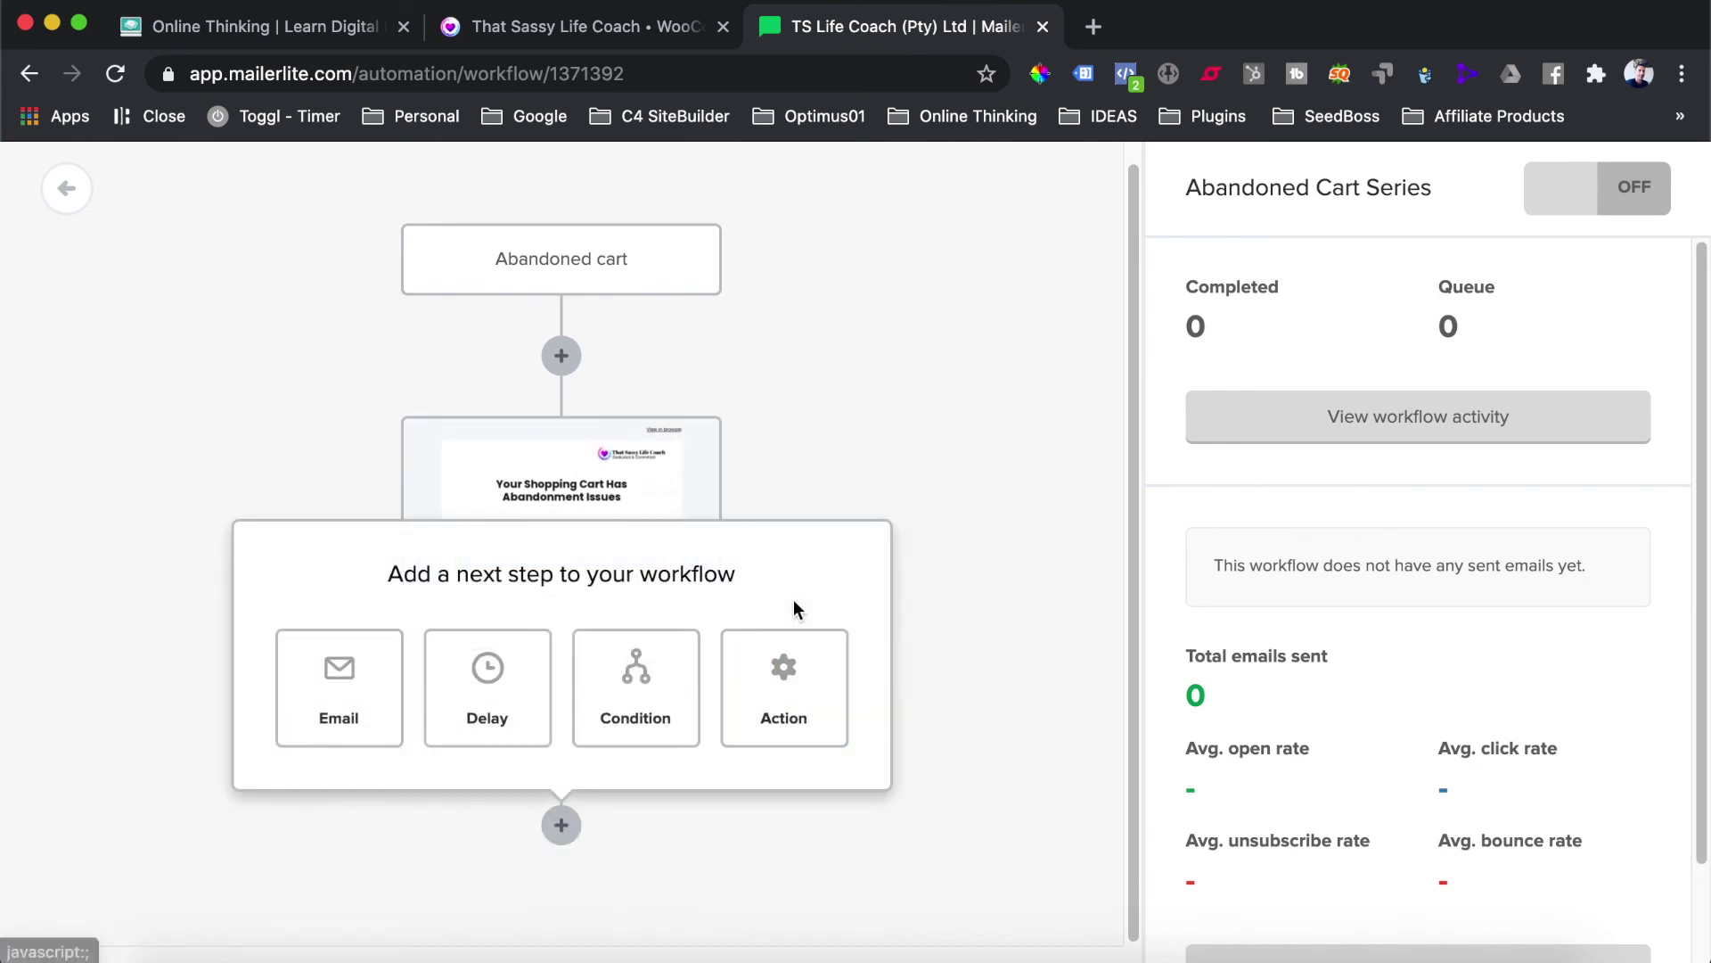
{"action": "left_click", "coordinate": [488, 677]}
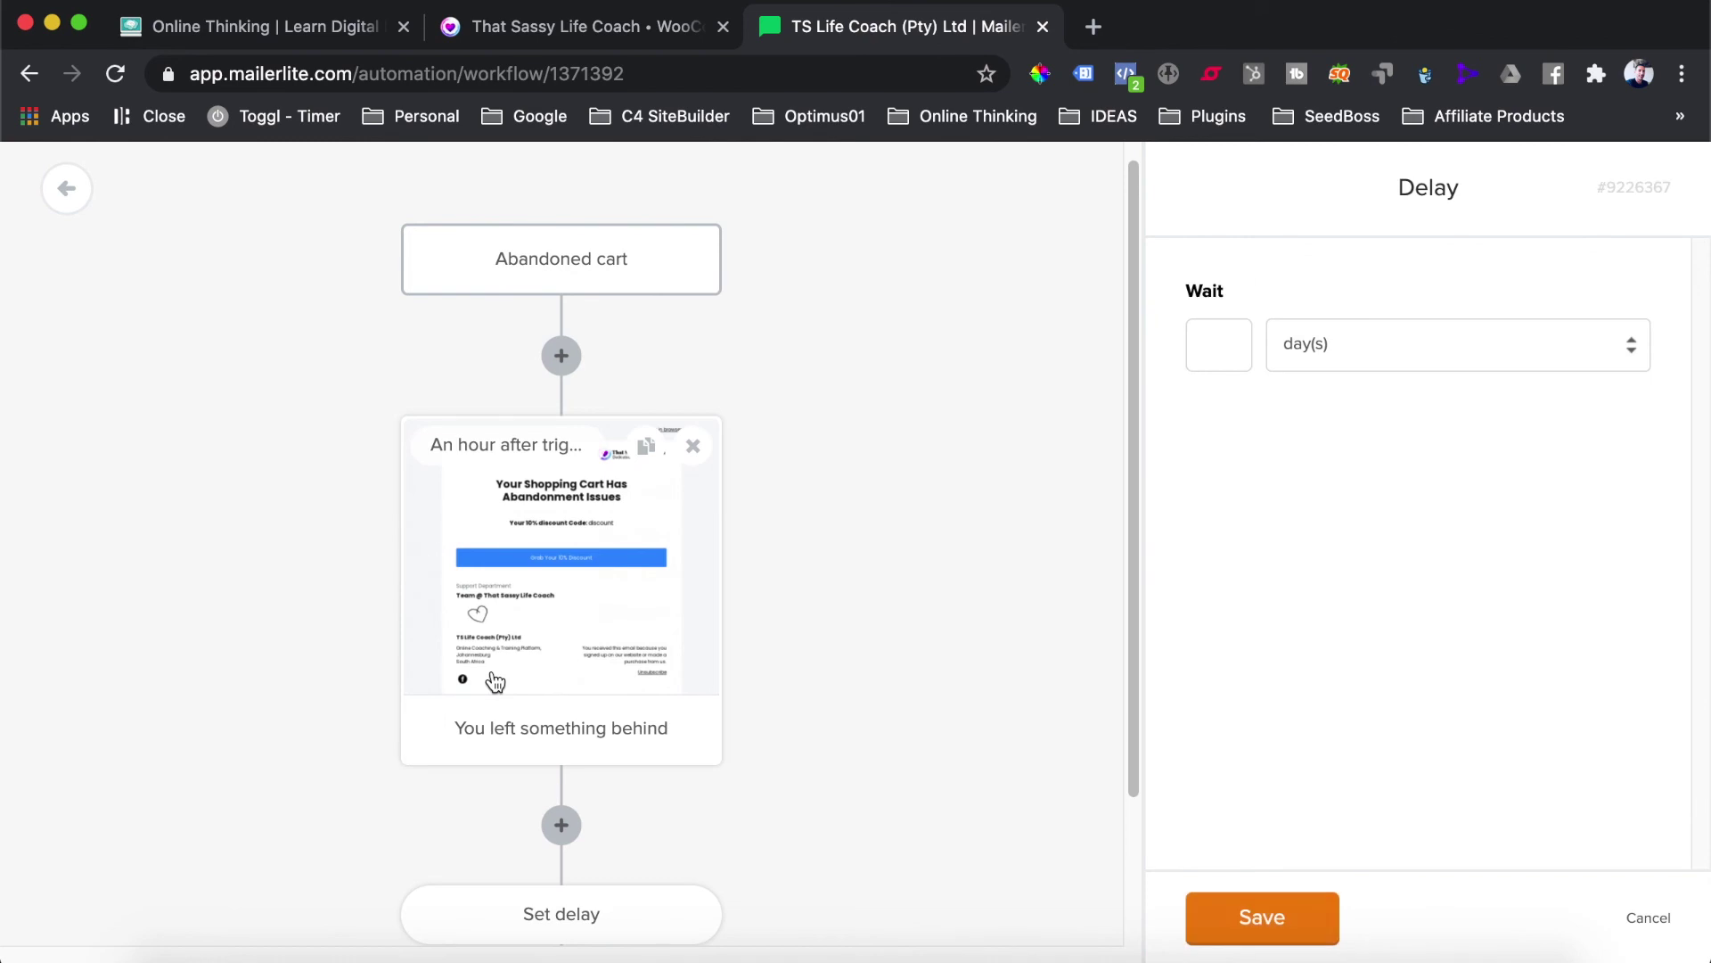
{"action": "left_click", "coordinate": [1283, 917]}
Step: Add an email step after the wait with subject 'What can we help you with'
{"action": "scroll", "coordinate": [874, 654], "scroll_direction": "down", "scroll_amount": 2}
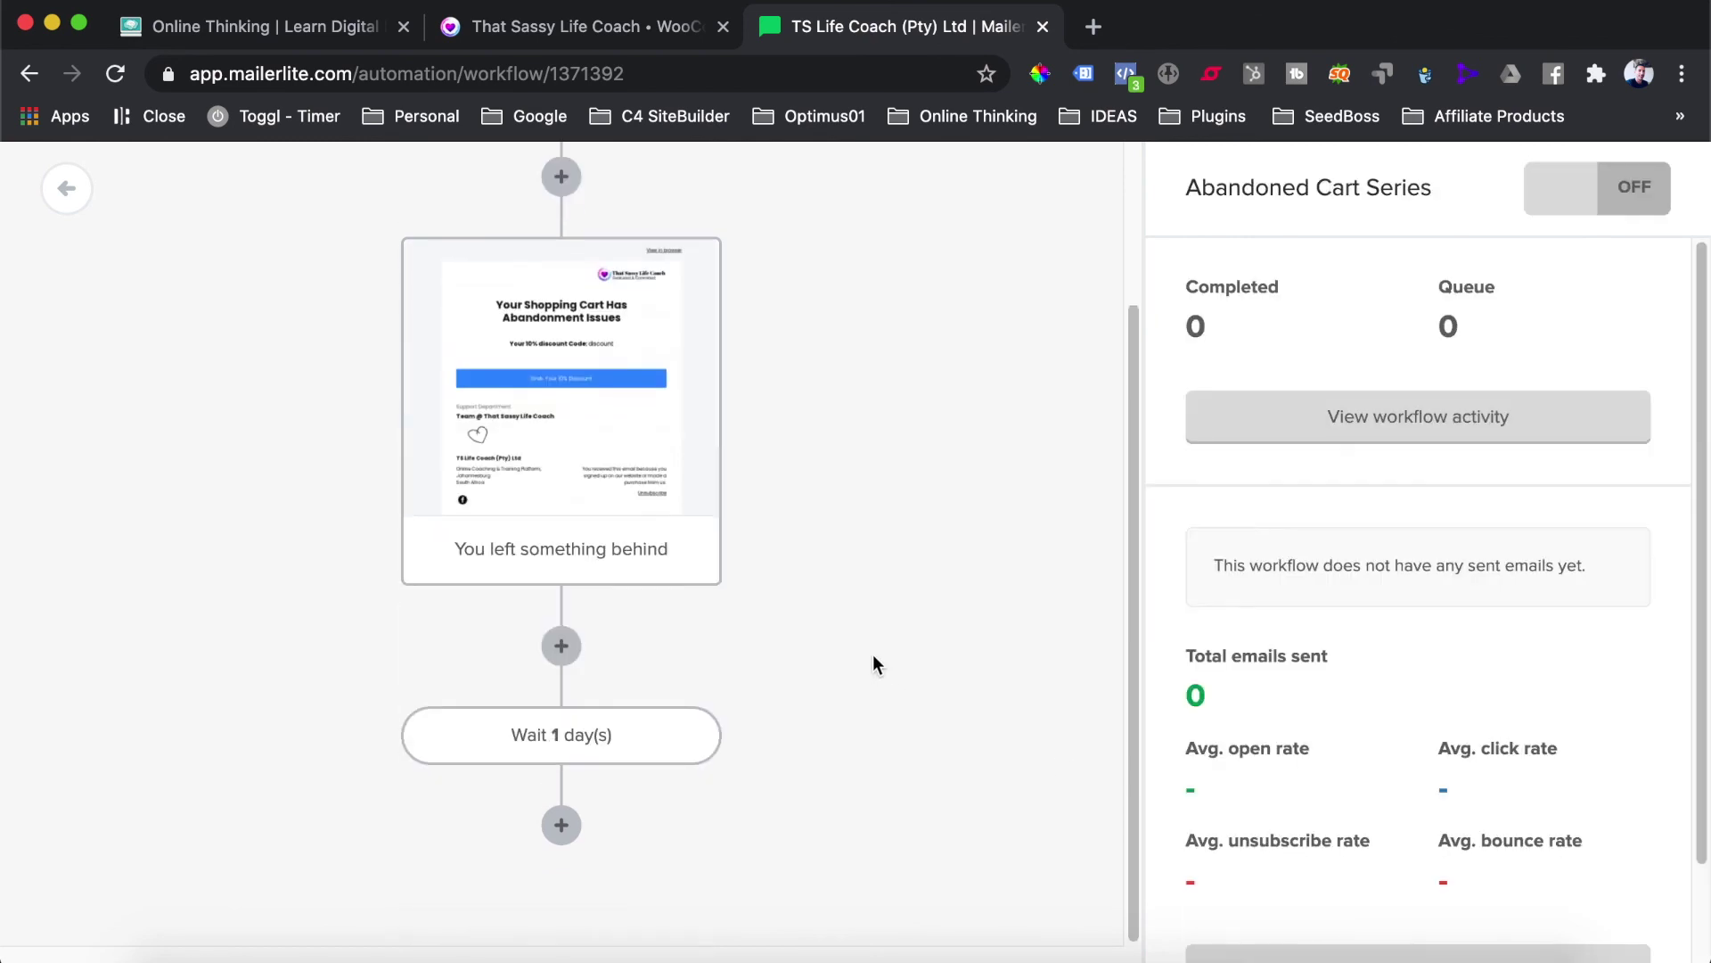
{"action": "left_click", "coordinate": [571, 834]}
{"action": "left_click", "coordinate": [372, 693]}
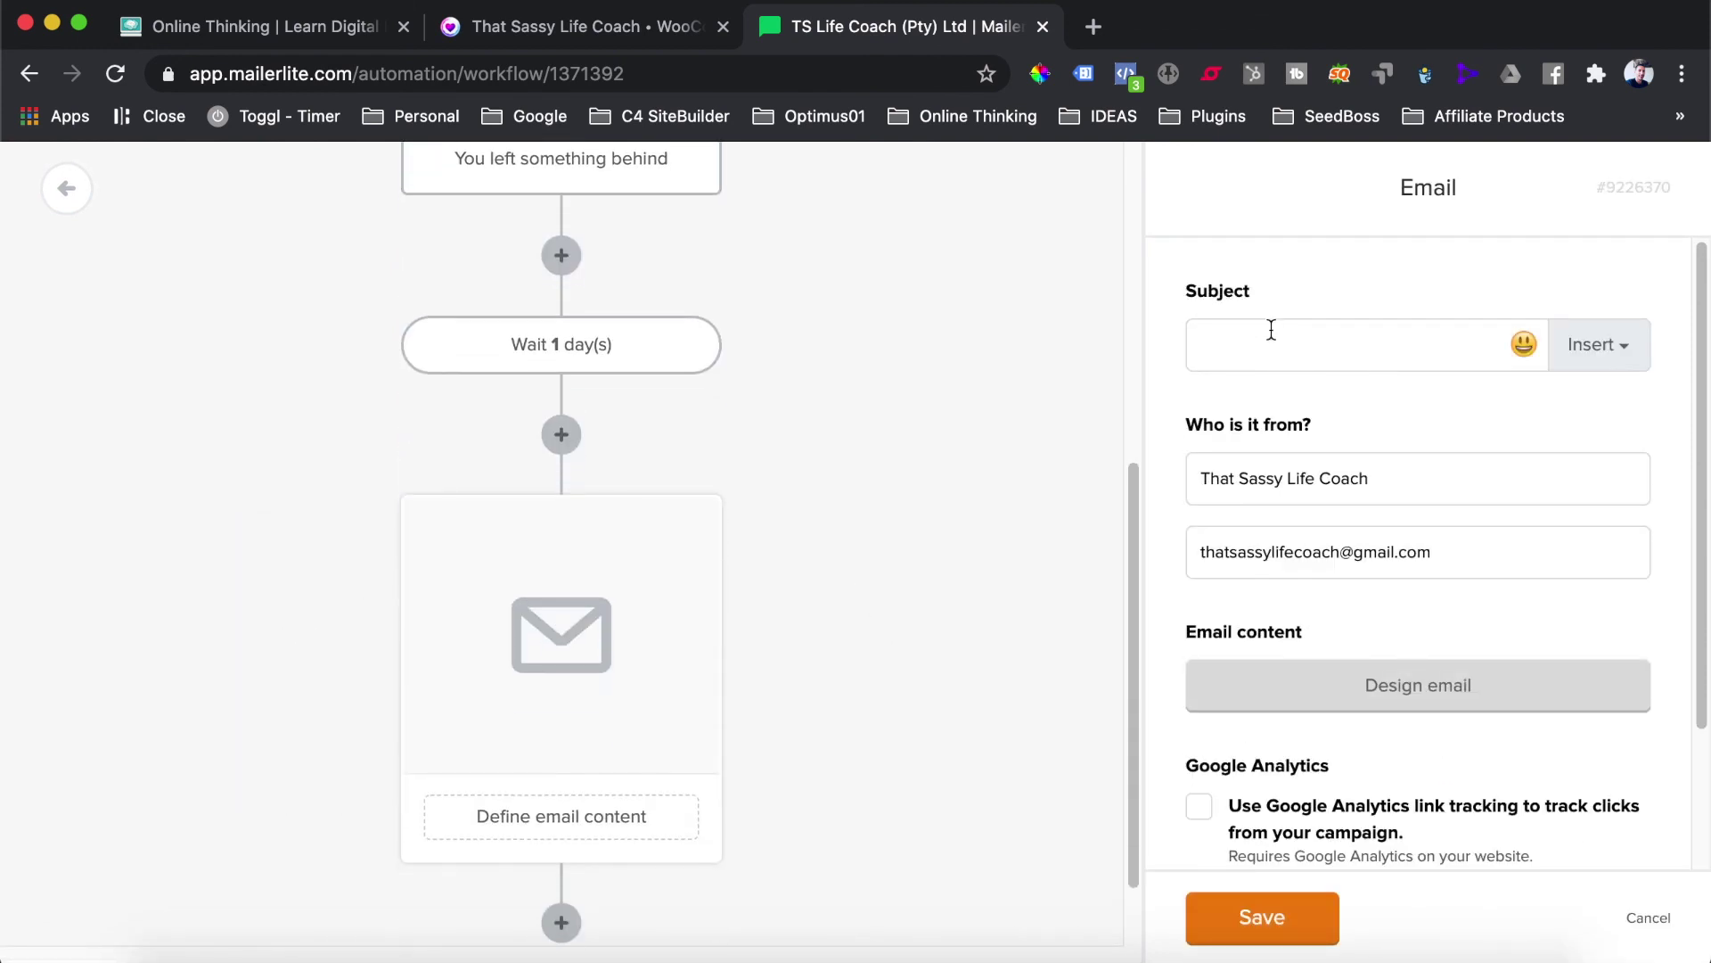
{"action": "type", "text": "What"}
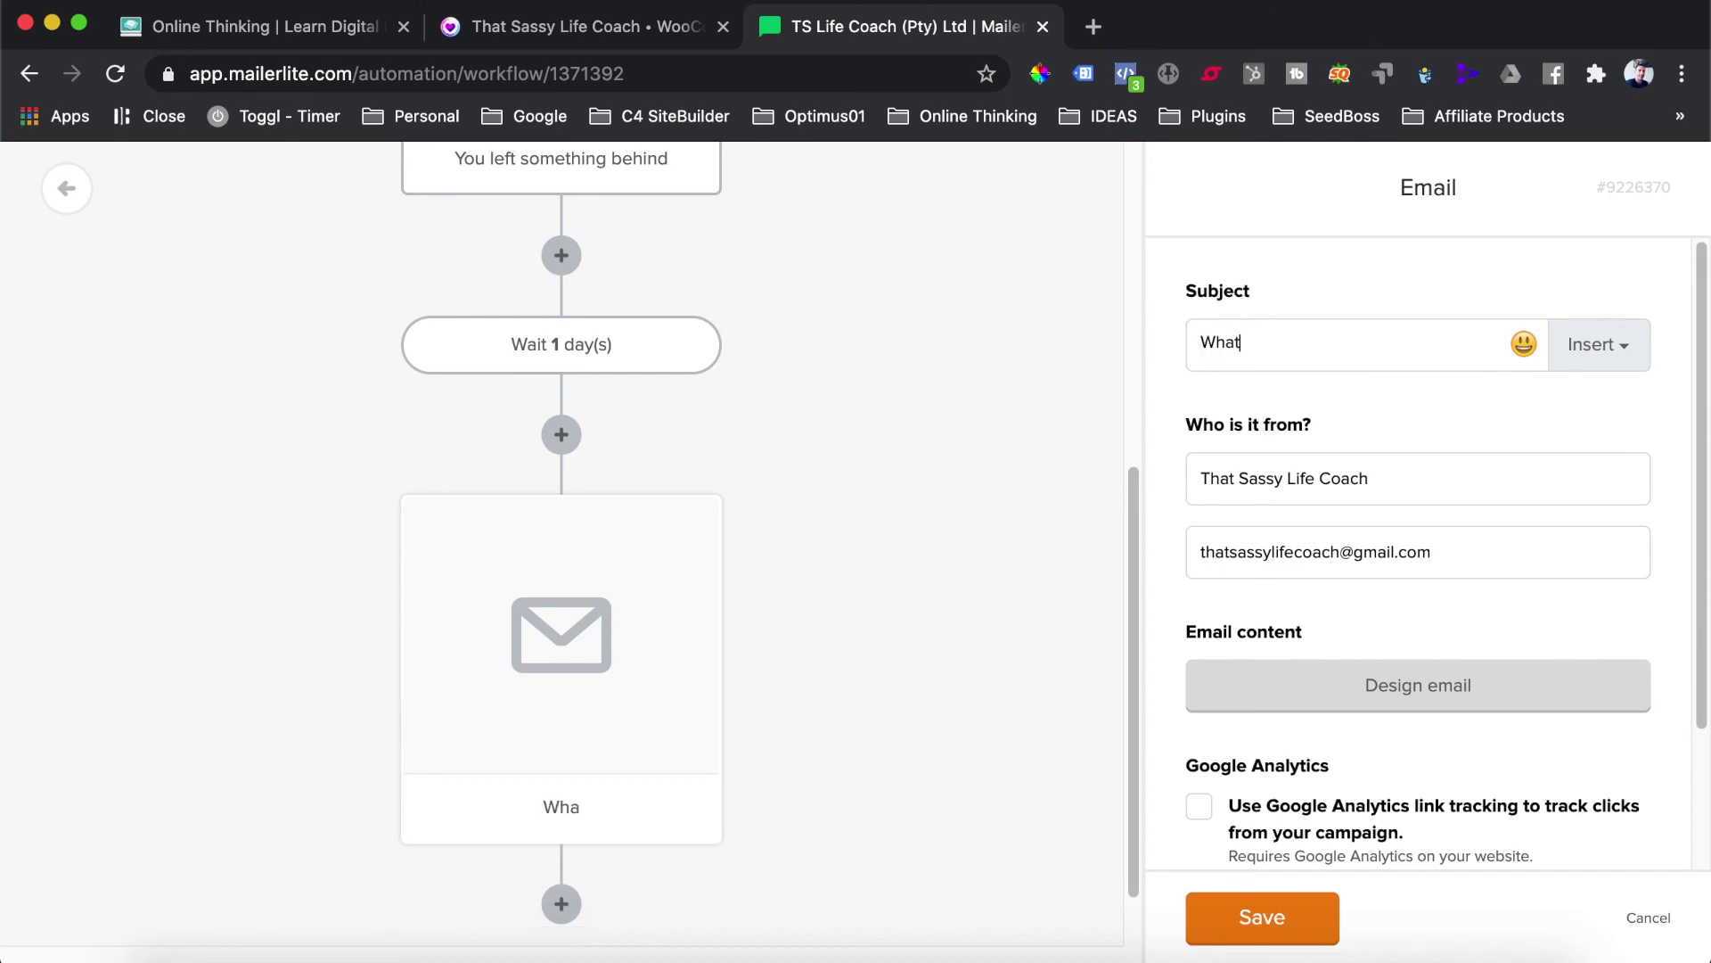
{"action": "type", "text": " can we help you with"}
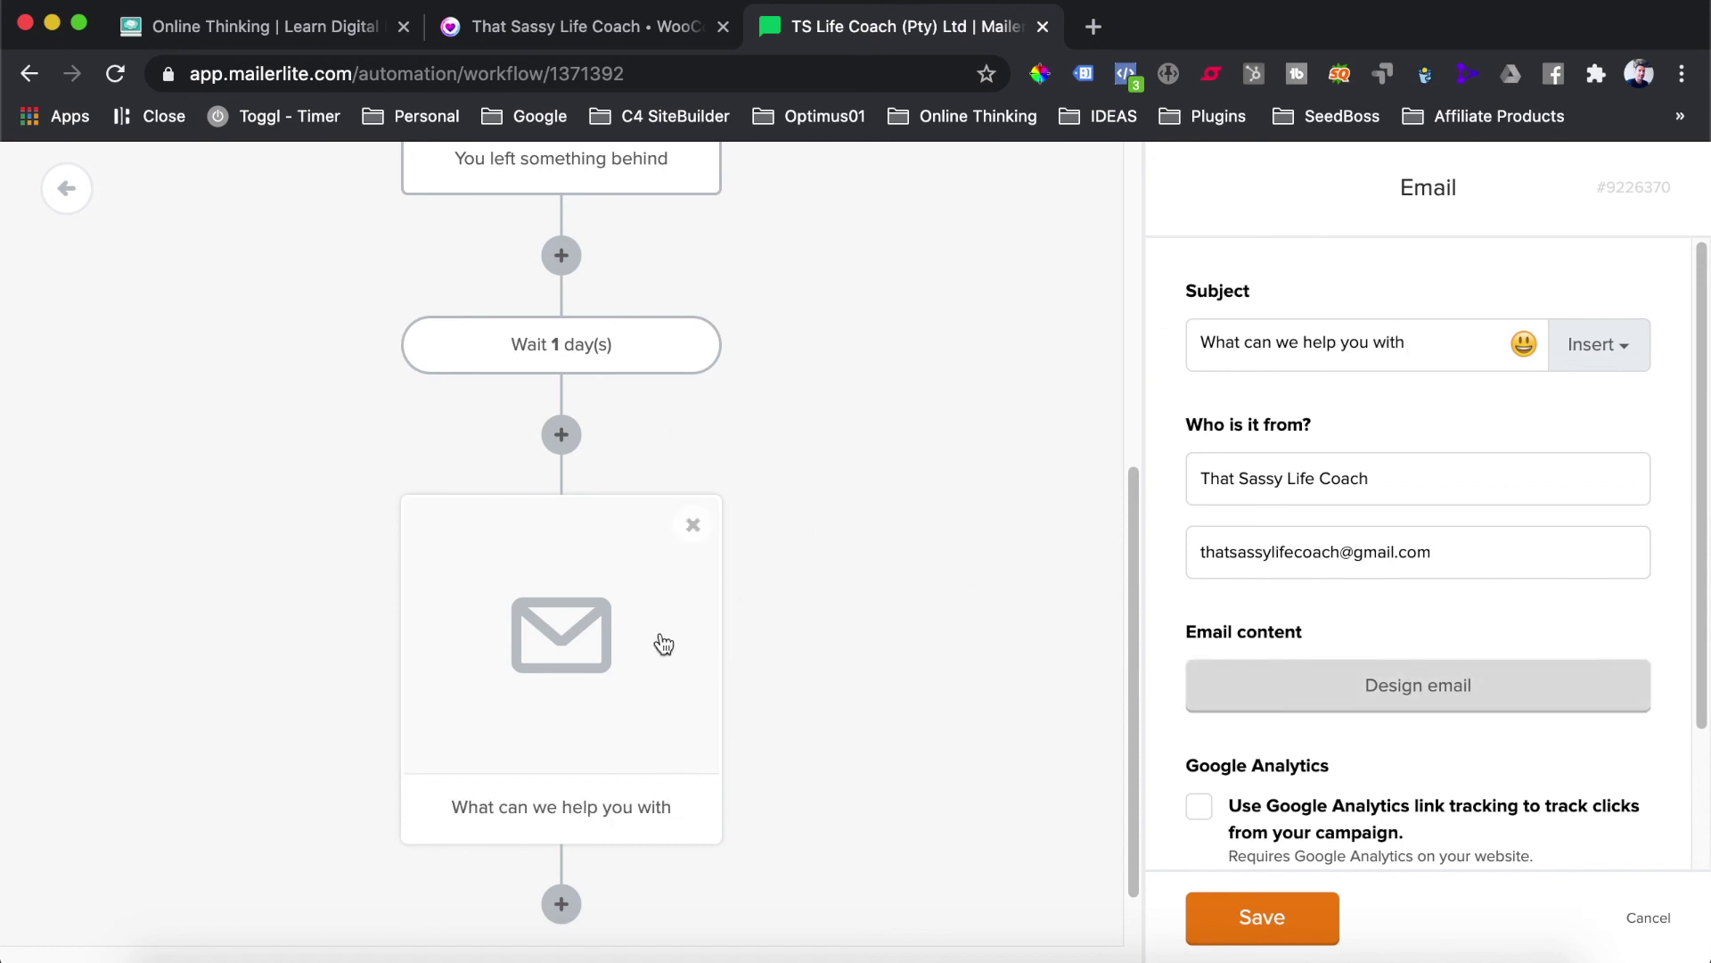
{"action": "scroll", "coordinate": [561, 458], "scroll_direction": "up", "scroll_amount": 7}
{"action": "scroll", "coordinate": [634, 486], "scroll_direction": "down", "scroll_amount": 4}
{"action": "scroll", "coordinate": [628, 461], "scroll_direction": "up", "scroll_amount": 4}
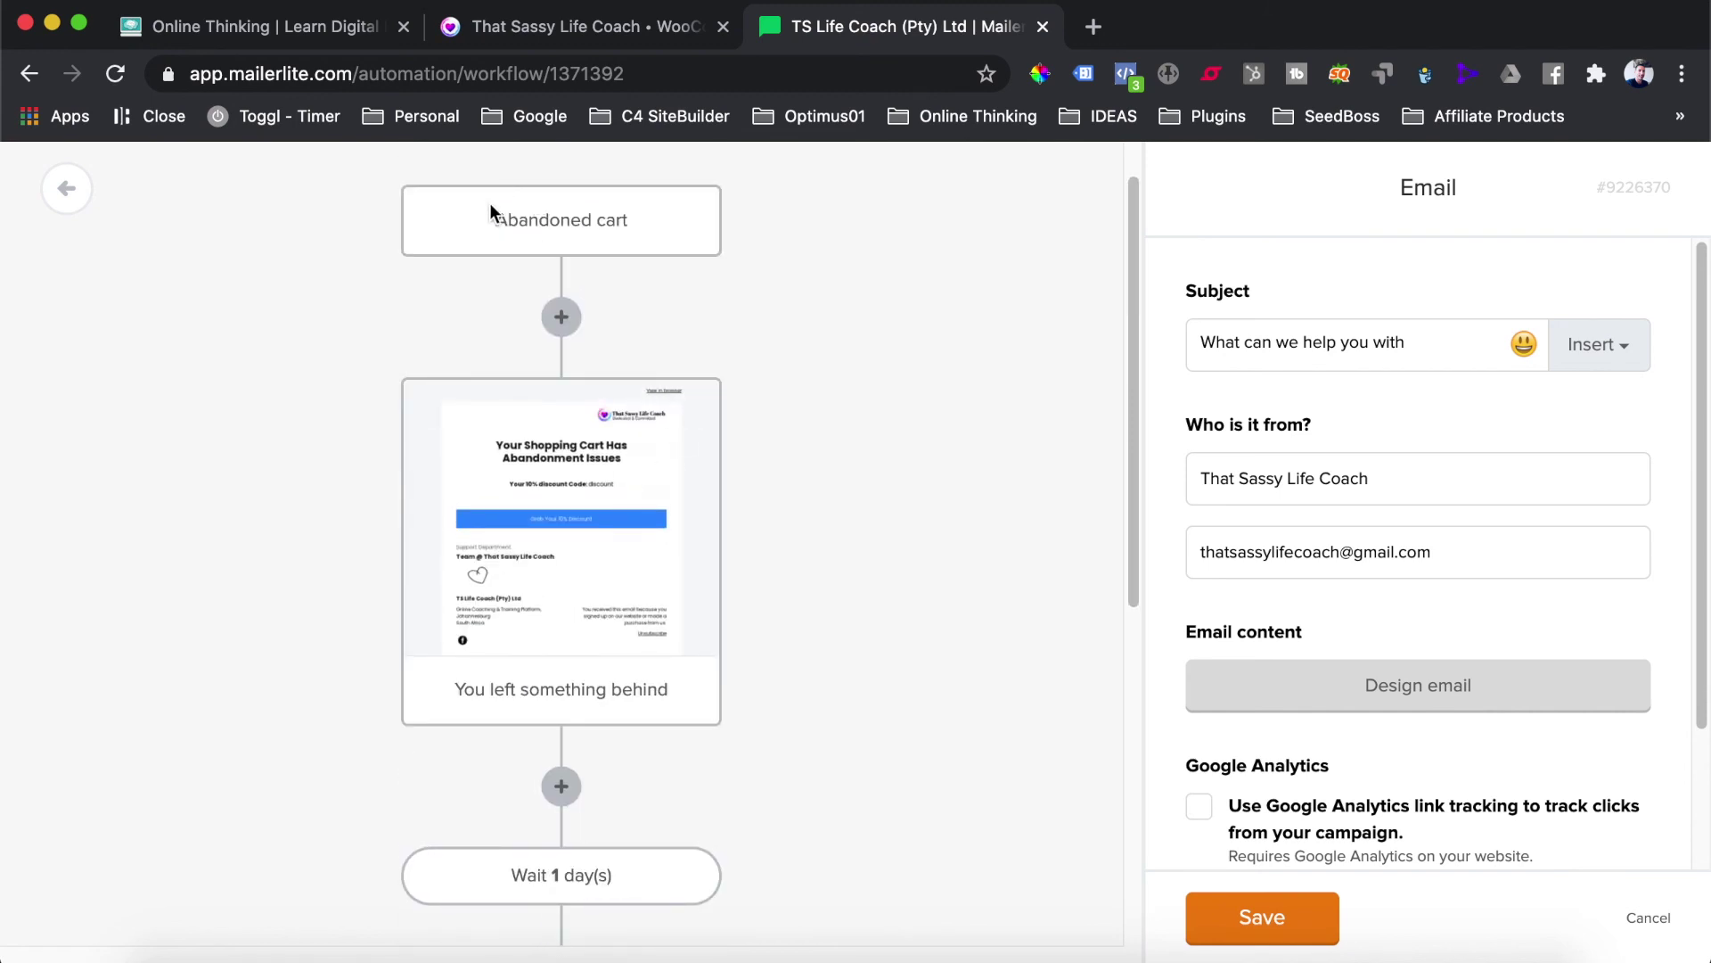
{"action": "scroll", "coordinate": [606, 535], "scroll_direction": "down", "scroll_amount": 4}
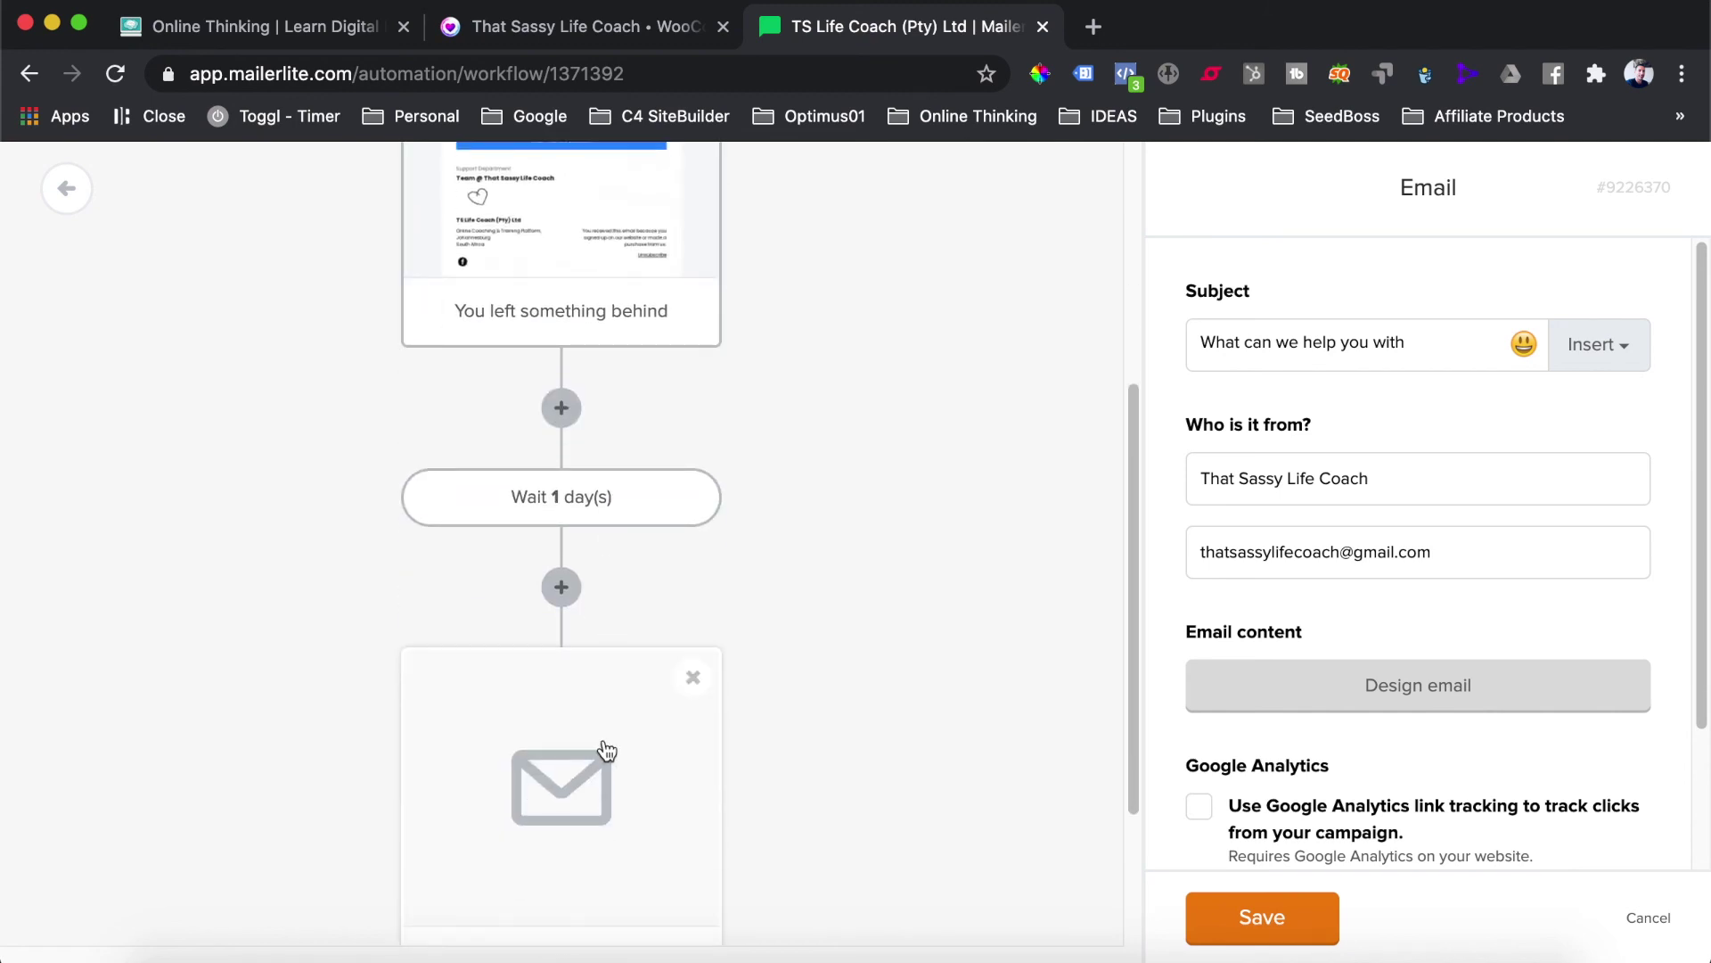
Step: Delete the empty extra email step, switch the Abandoned Cart Series workflow on, and return to Automations
{"action": "left_click", "coordinate": [693, 681]}
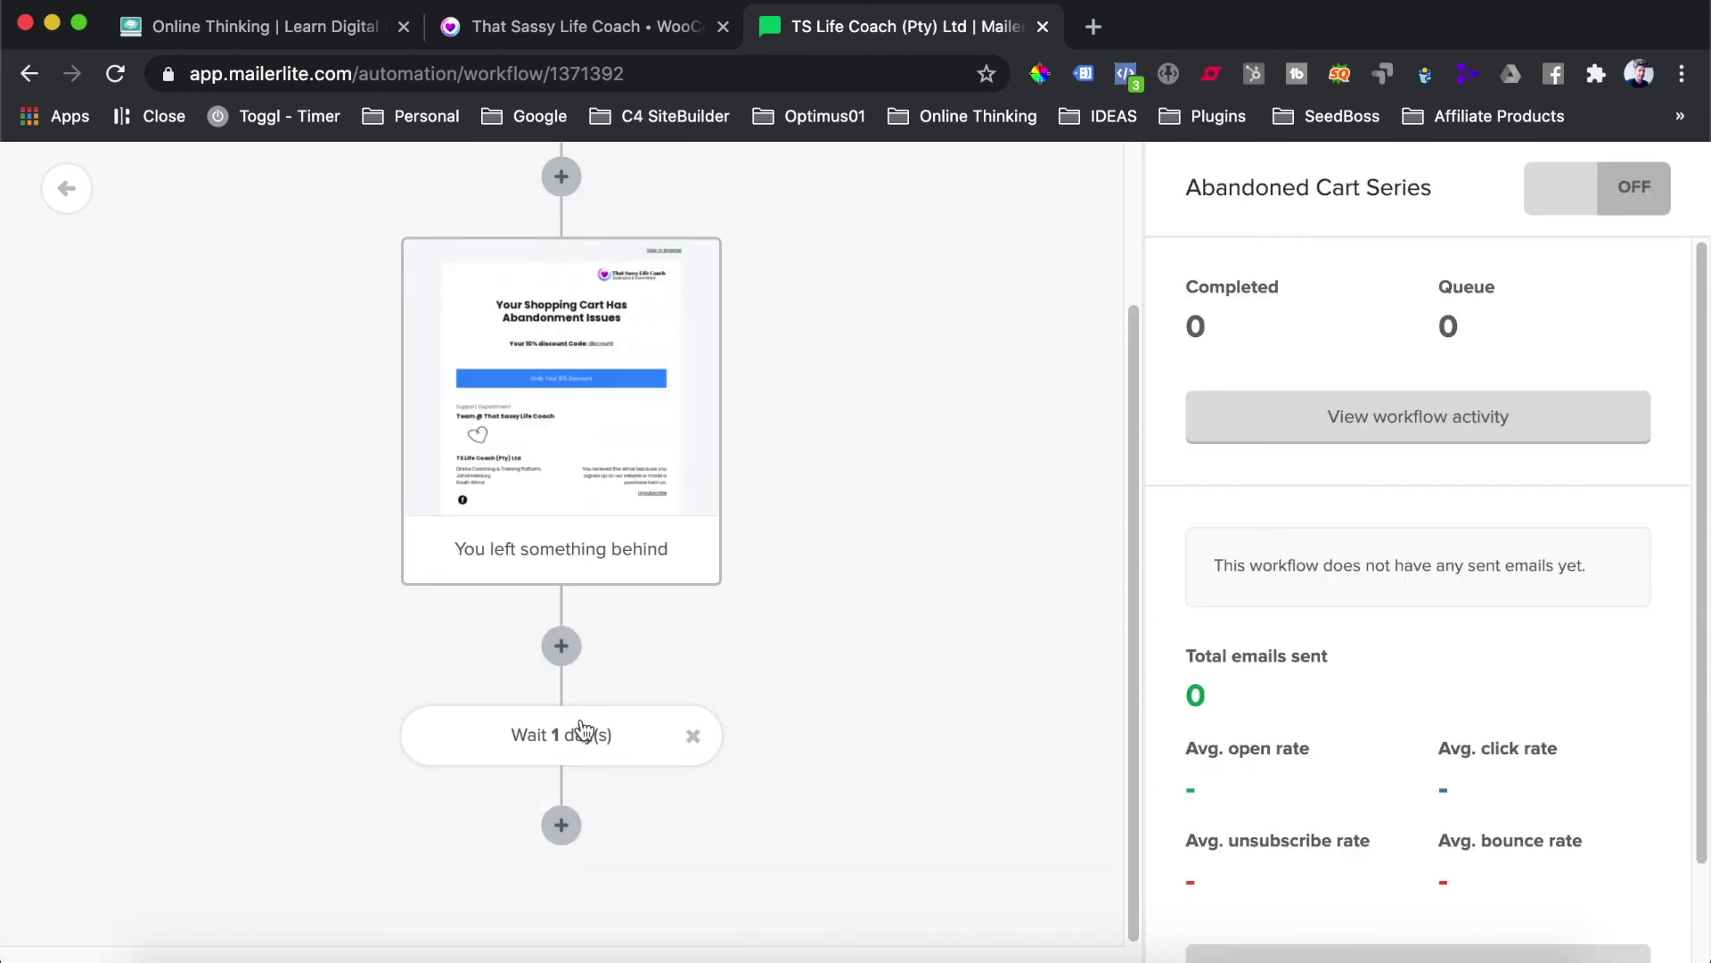
{"action": "scroll", "coordinate": [515, 322], "scroll_direction": "up", "scroll_amount": 3}
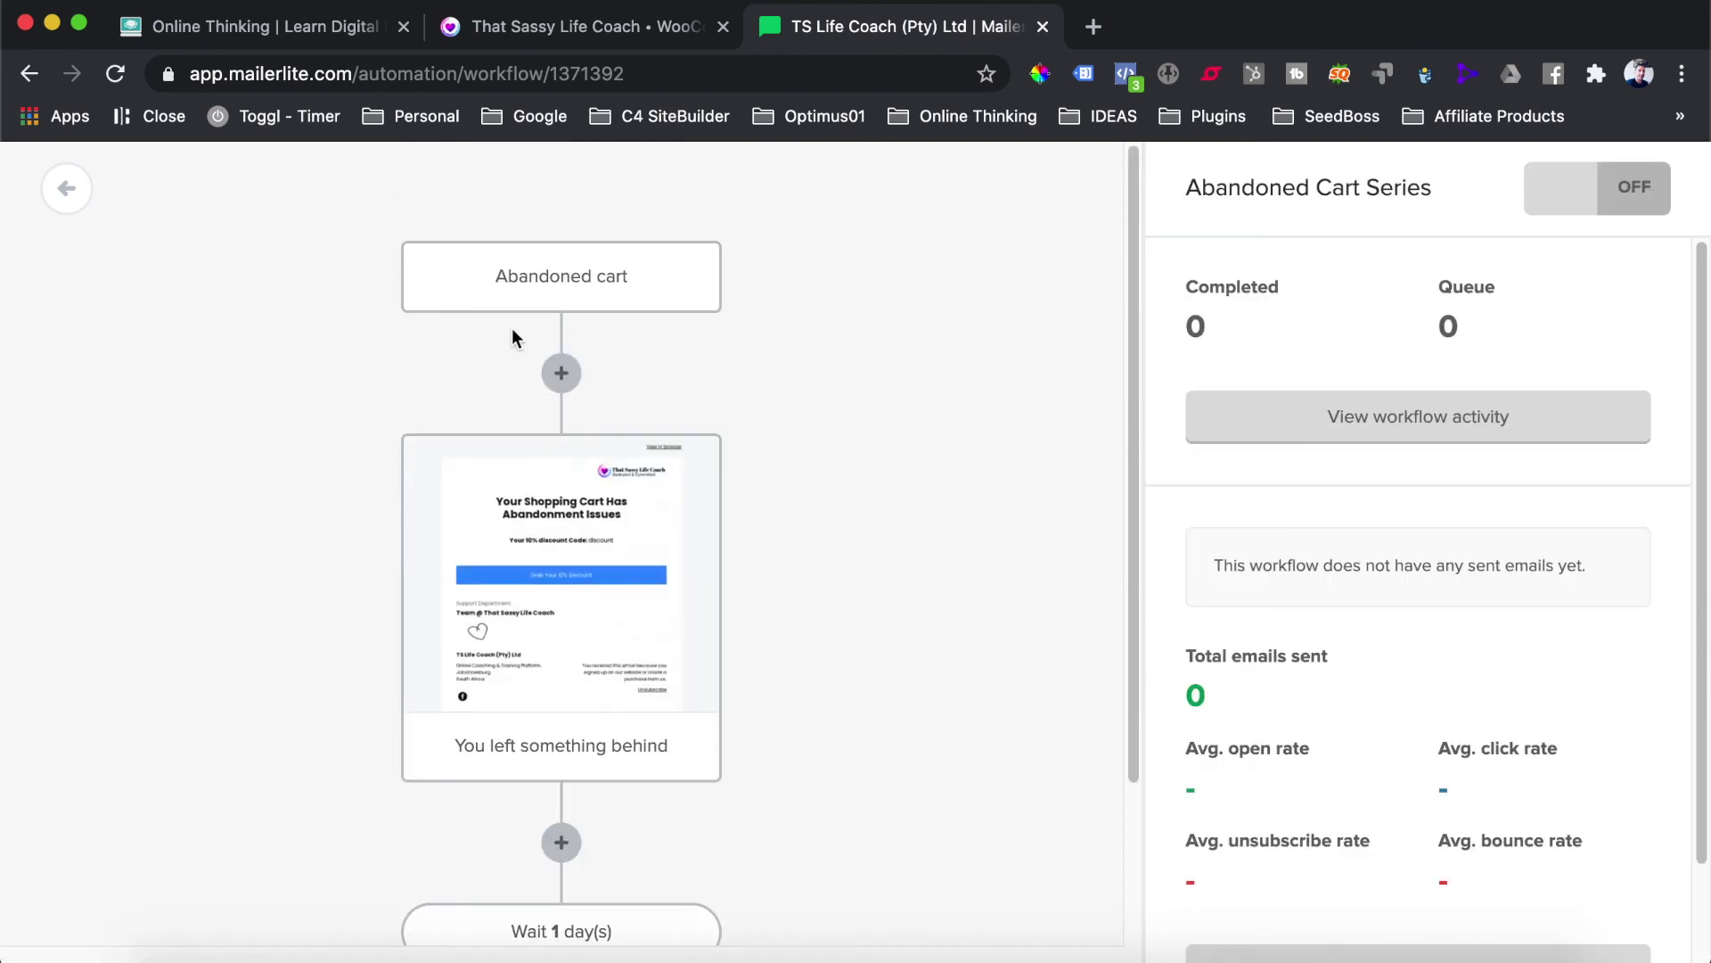
{"action": "scroll", "coordinate": [1387, 668], "scroll_direction": "down", "scroll_amount": 2}
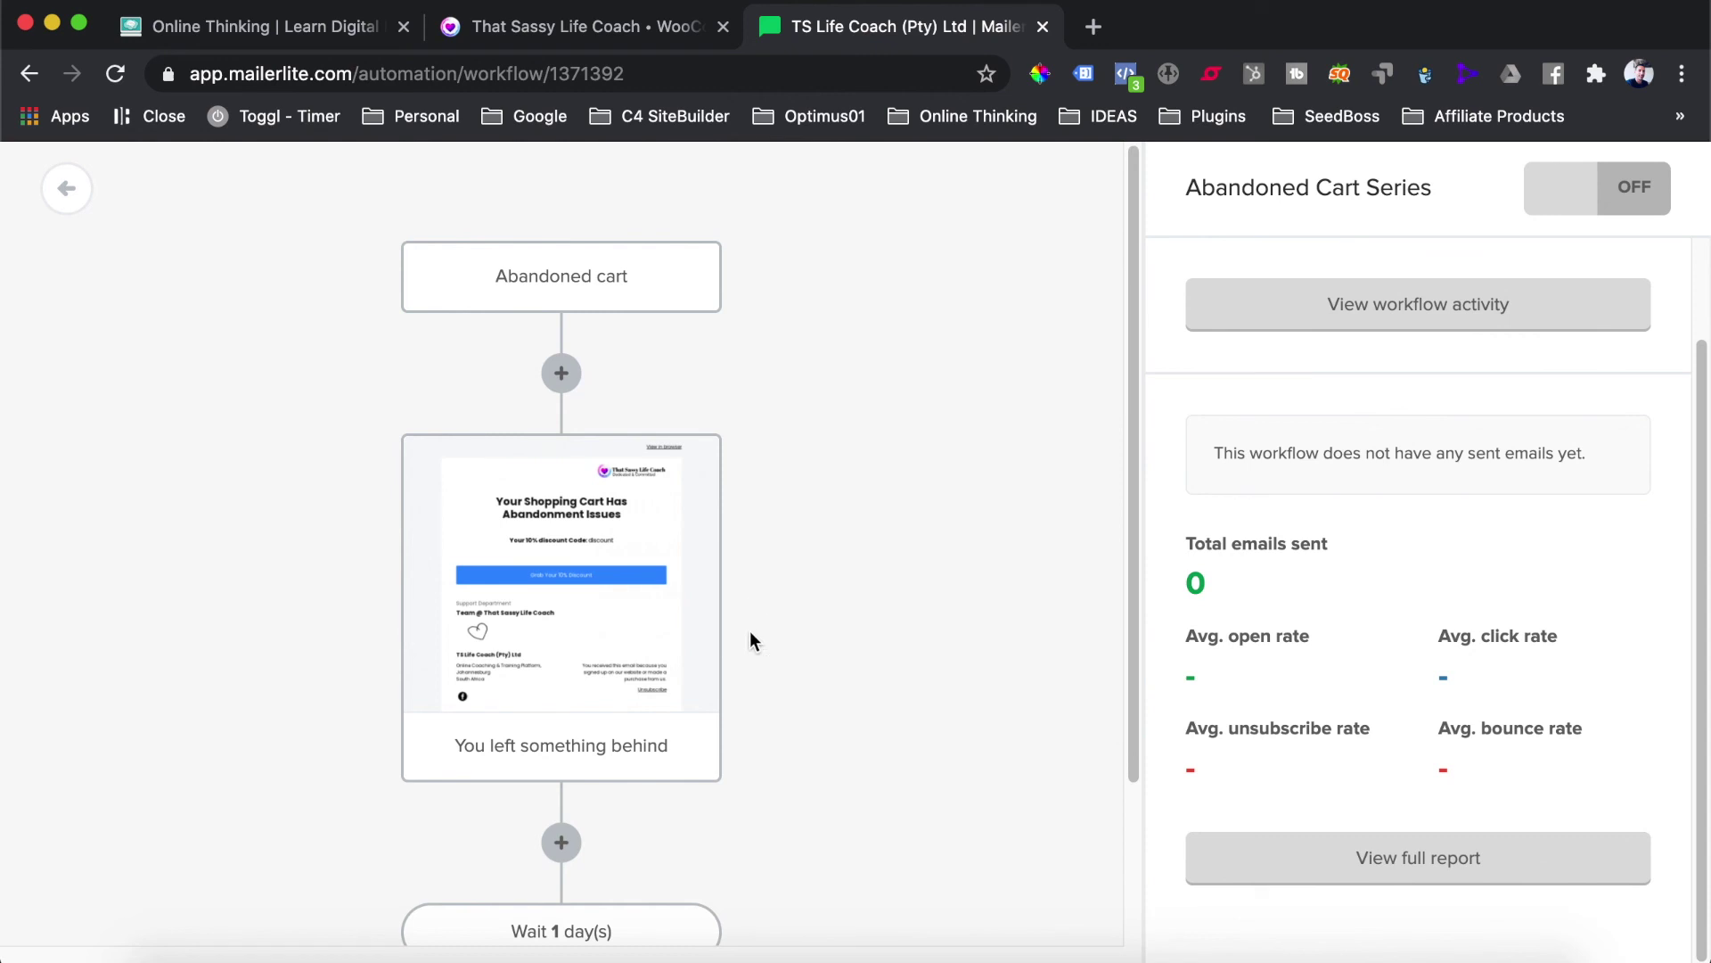
{"action": "left_click", "coordinate": [1613, 196]}
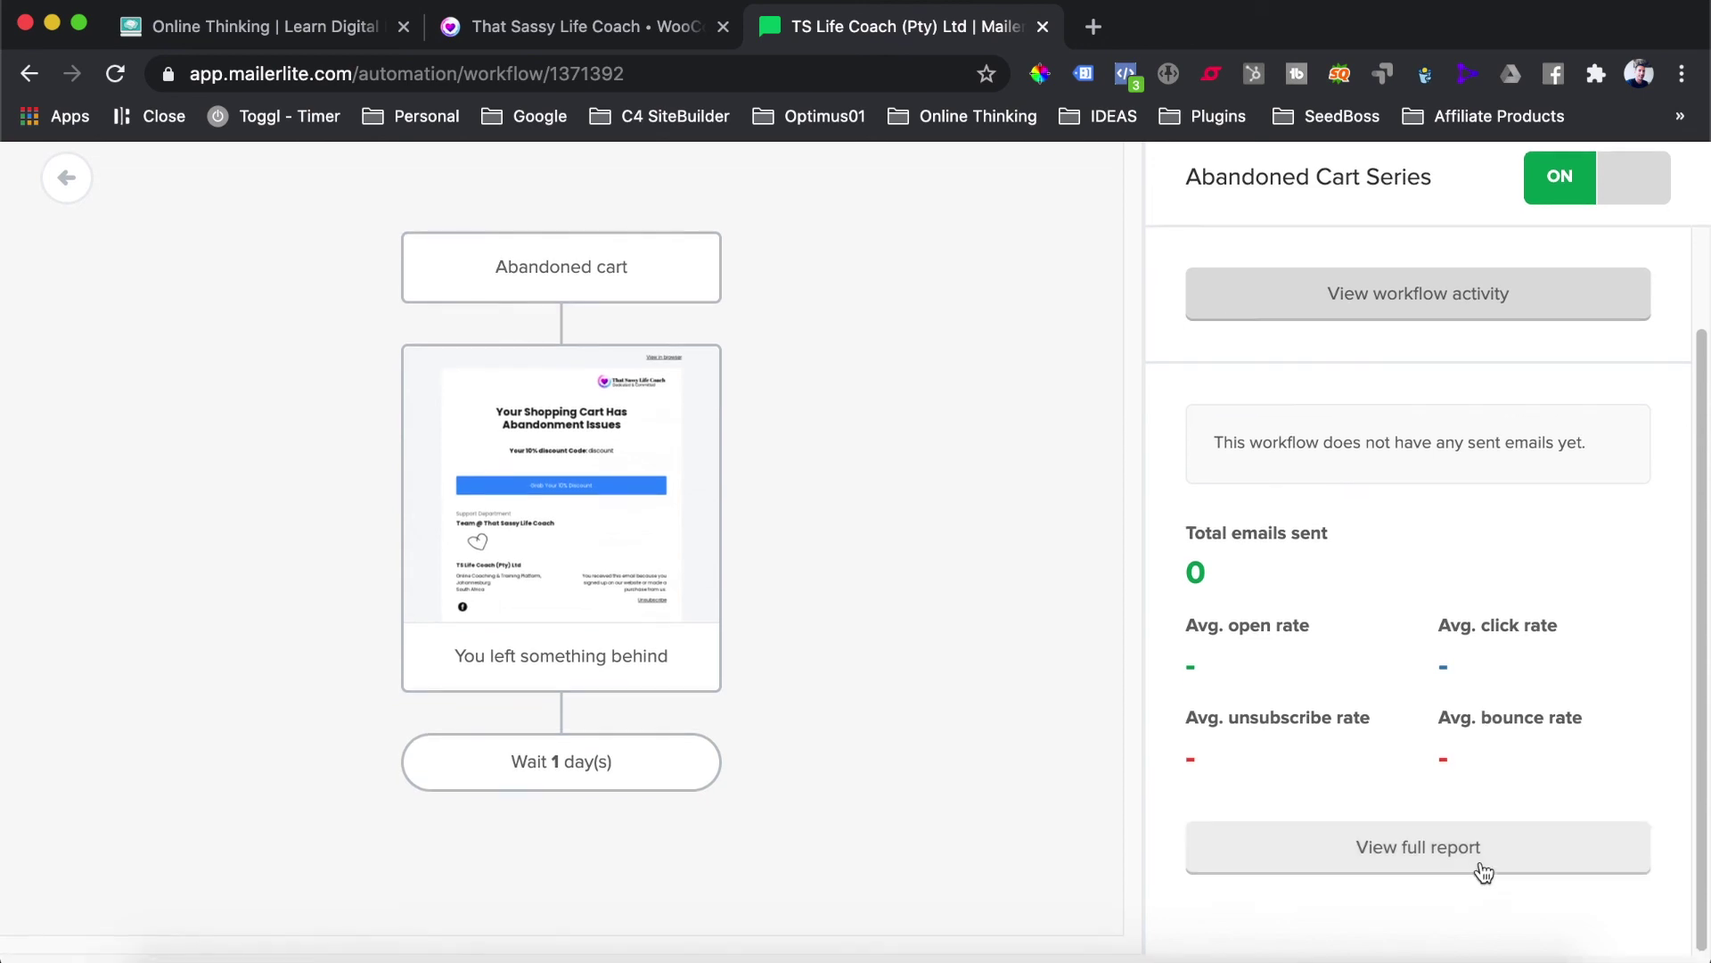
{"action": "left_click", "coordinate": [65, 189]}
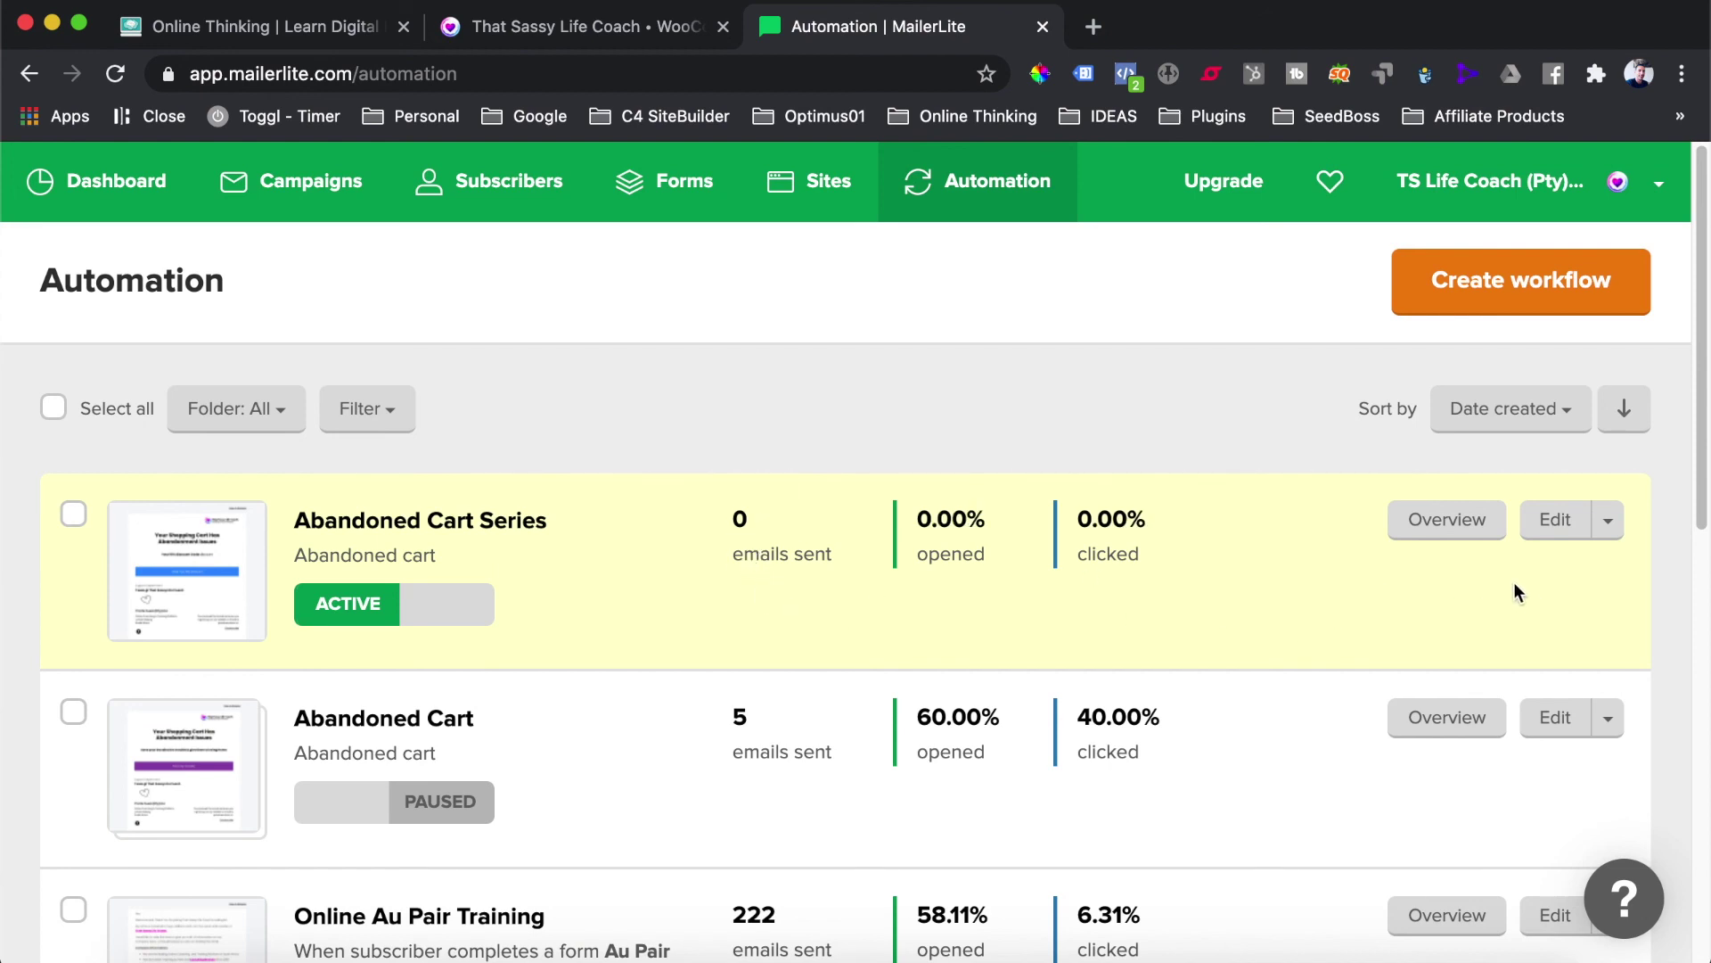
Step: Open the Abandoned Cart Series overview report and review its stats
{"action": "left_click", "coordinate": [1469, 522]}
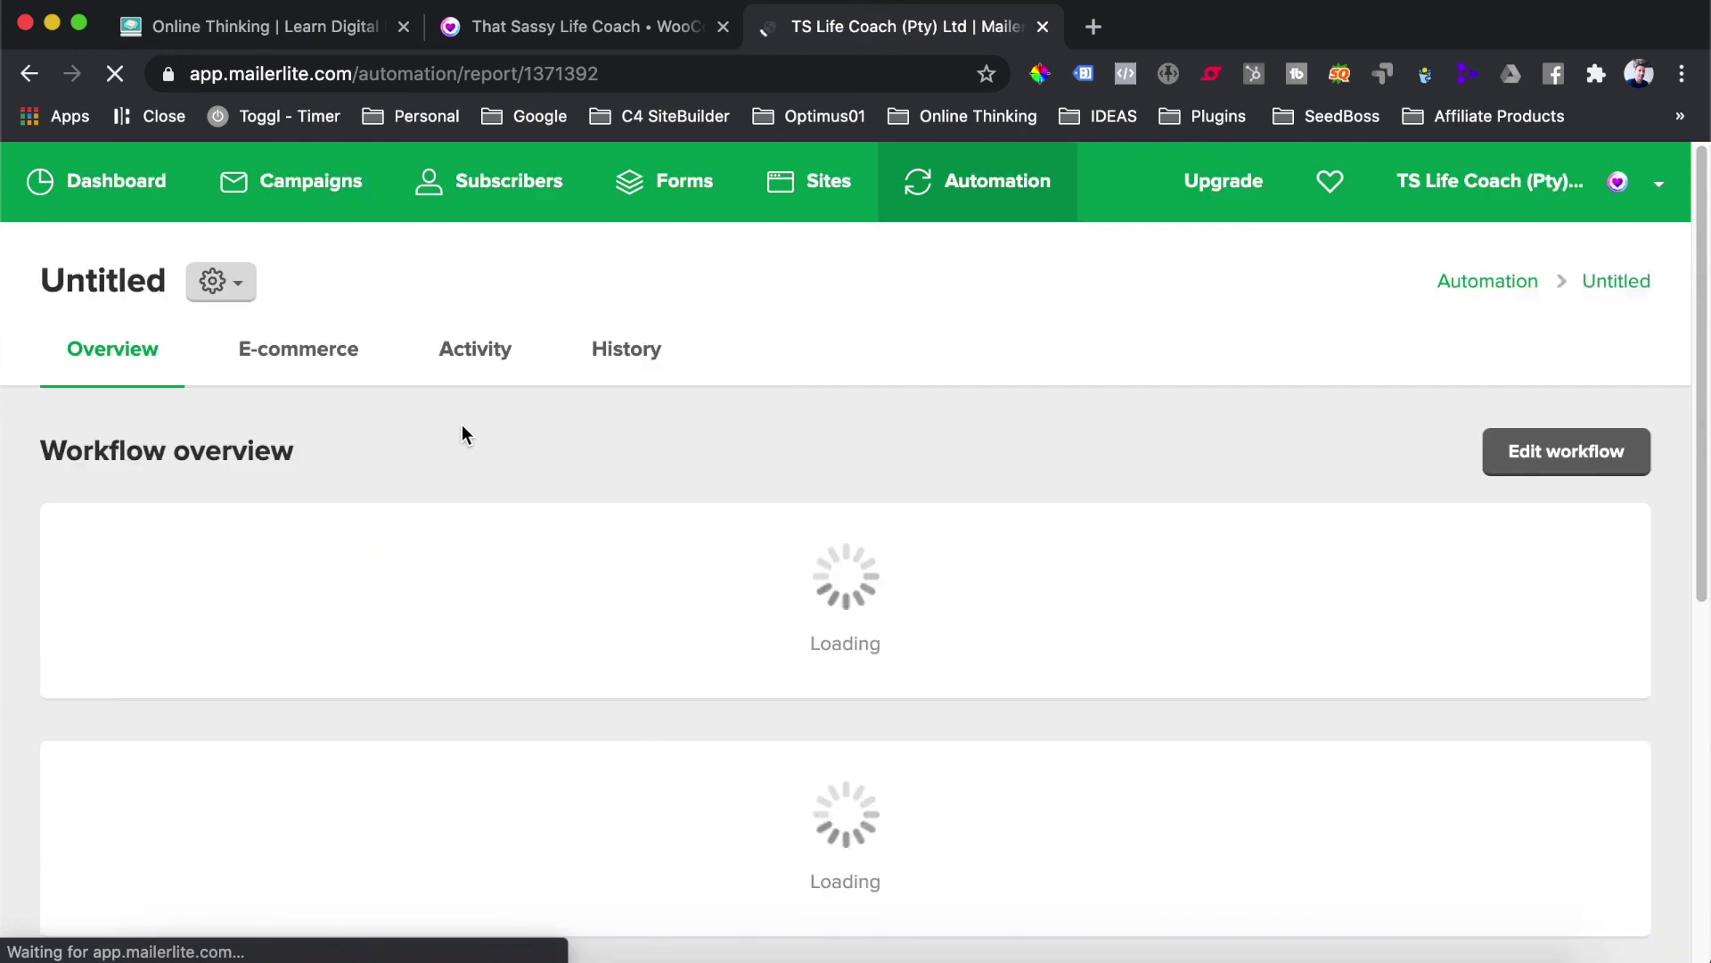
{"action": "scroll", "coordinate": [638, 561], "scroll_direction": "down", "scroll_amount": 2}
{"action": "scroll", "coordinate": [636, 564], "scroll_direction": "down", "scroll_amount": 2}
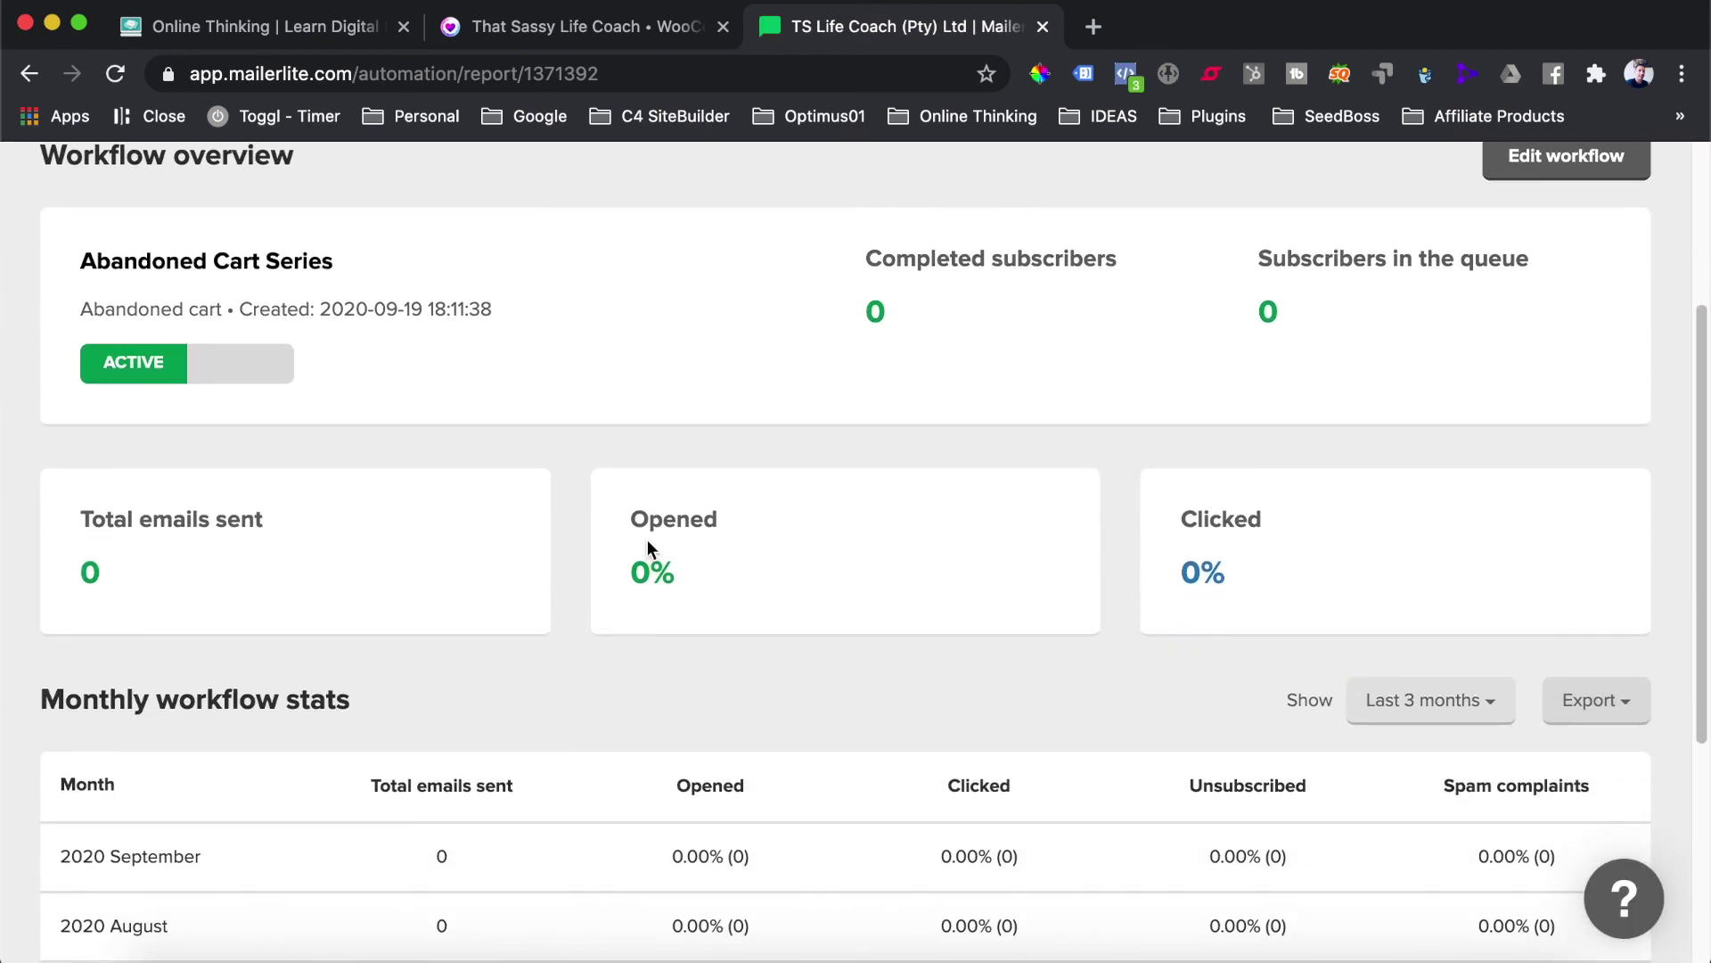
{"action": "scroll", "coordinate": [647, 544], "scroll_direction": "down", "scroll_amount": 3}
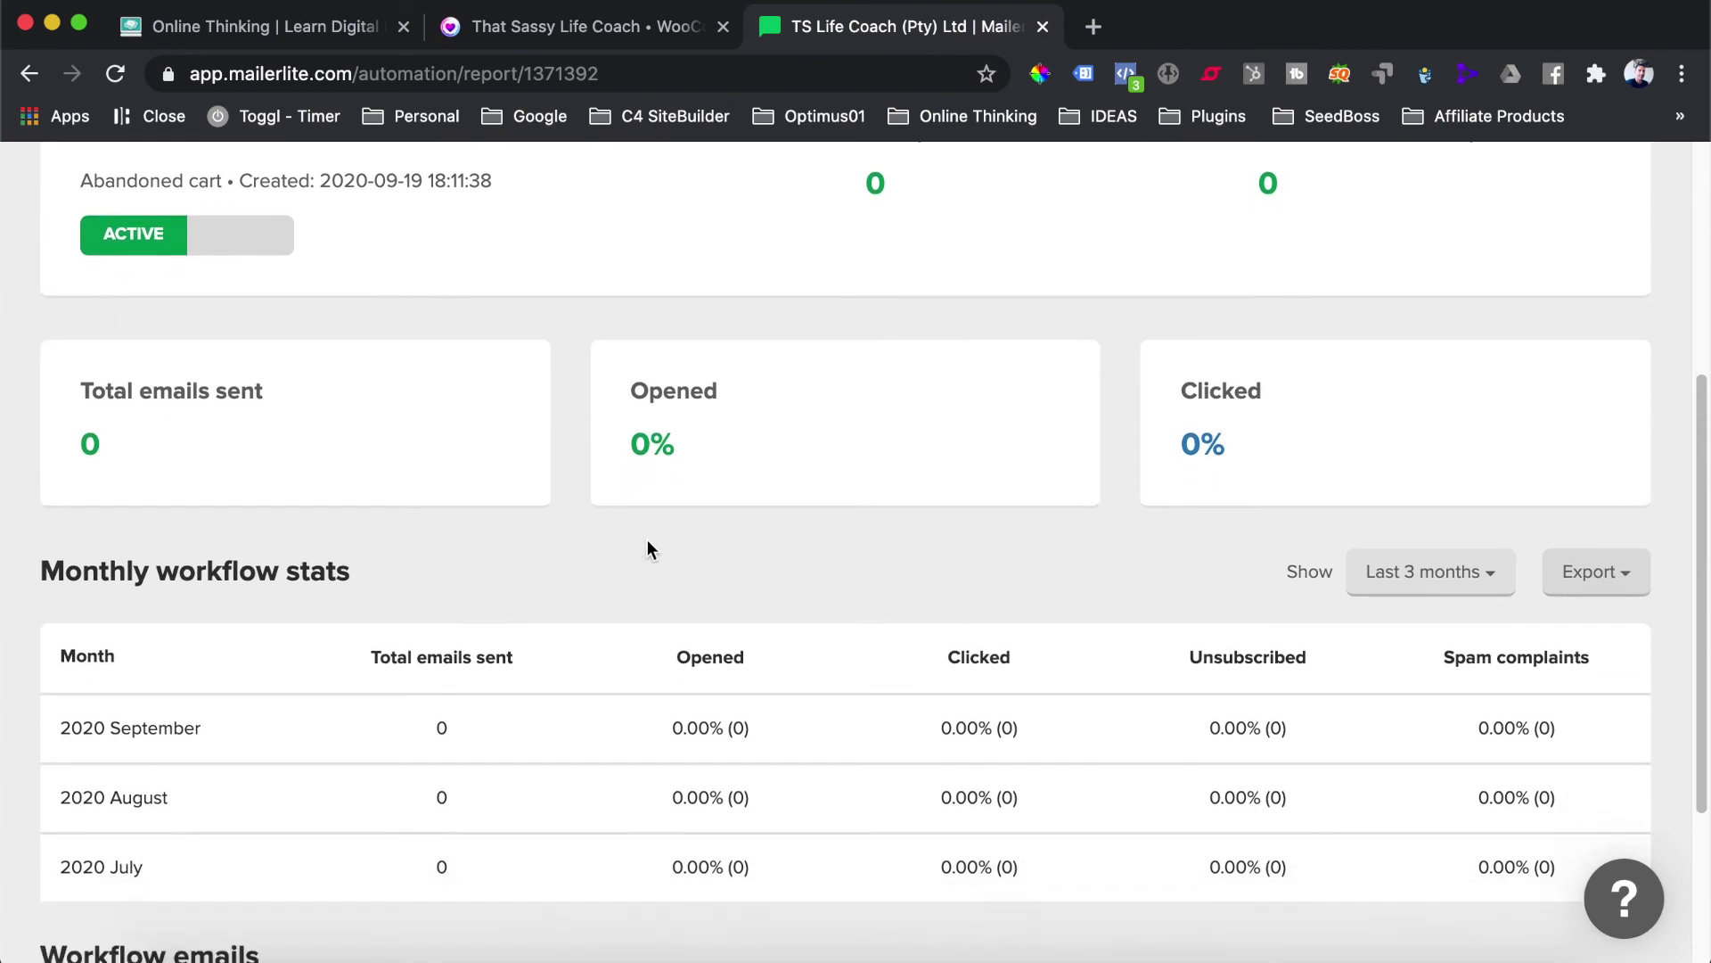
{"action": "scroll", "coordinate": [477, 623], "scroll_direction": "down", "scroll_amount": 2}
{"action": "scroll", "coordinate": [695, 579], "scroll_direction": "up", "scroll_amount": 8}
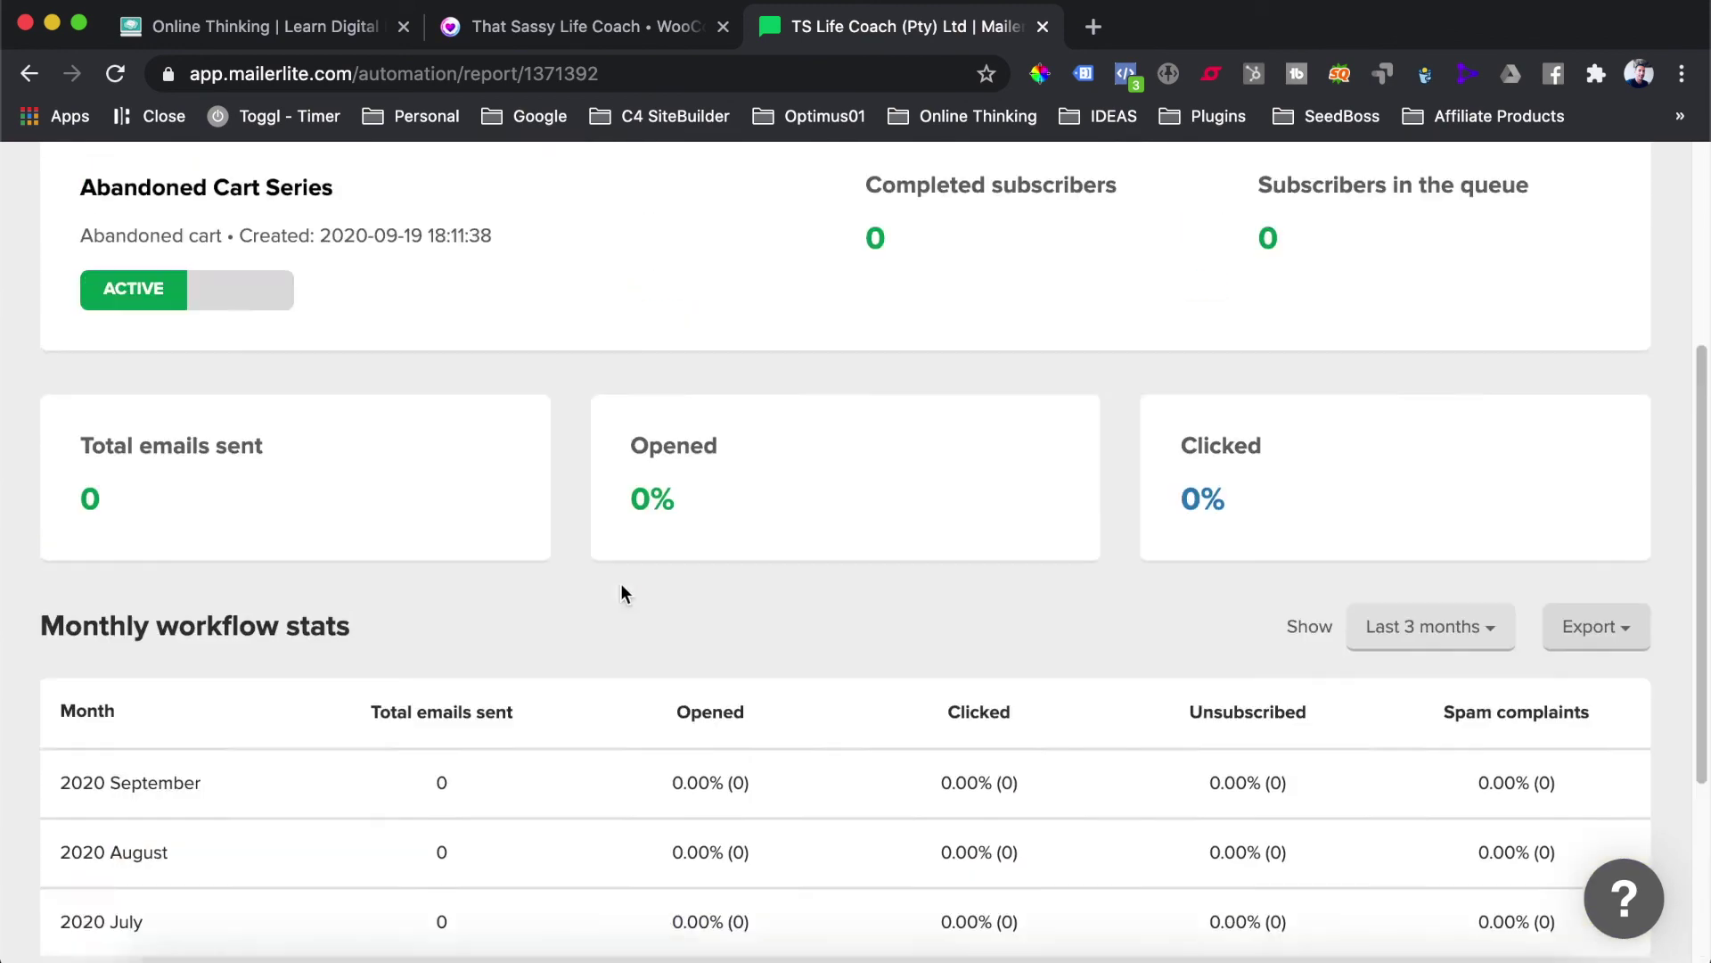
Step: View the E-commerce report showing 0 orders, 0.00 revenue and 0.00% conversion
{"action": "left_click", "coordinate": [332, 354]}
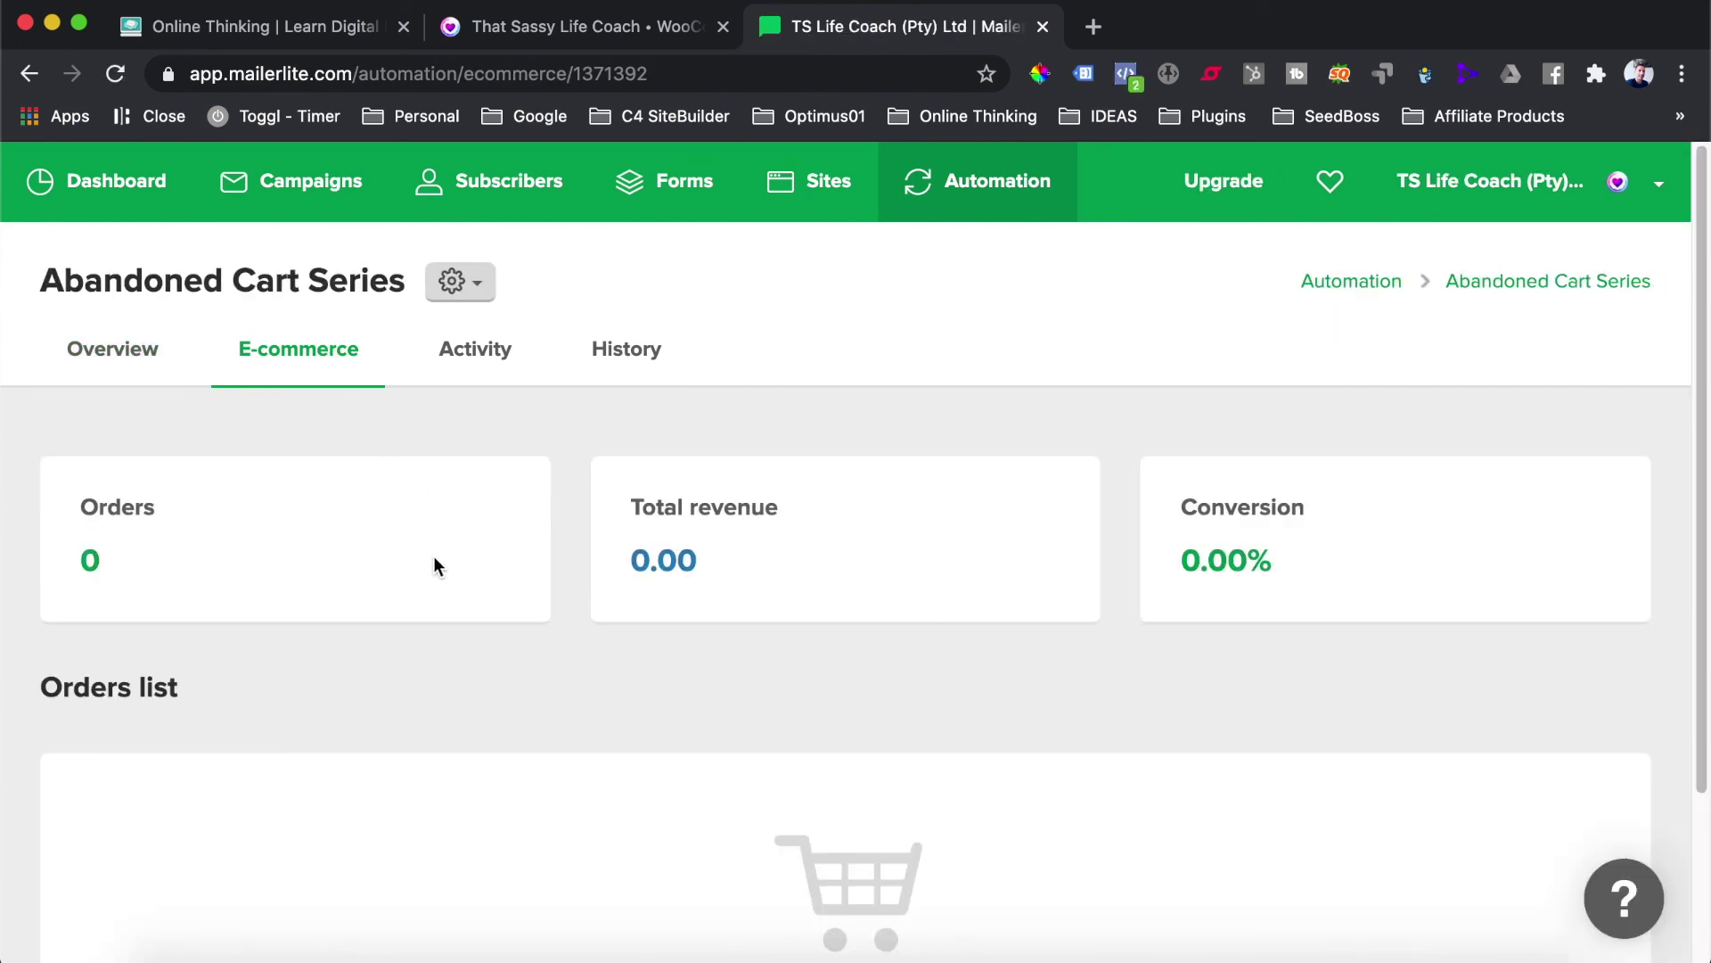
{"action": "scroll", "coordinate": [264, 531], "scroll_direction": "down", "scroll_amount": 3}
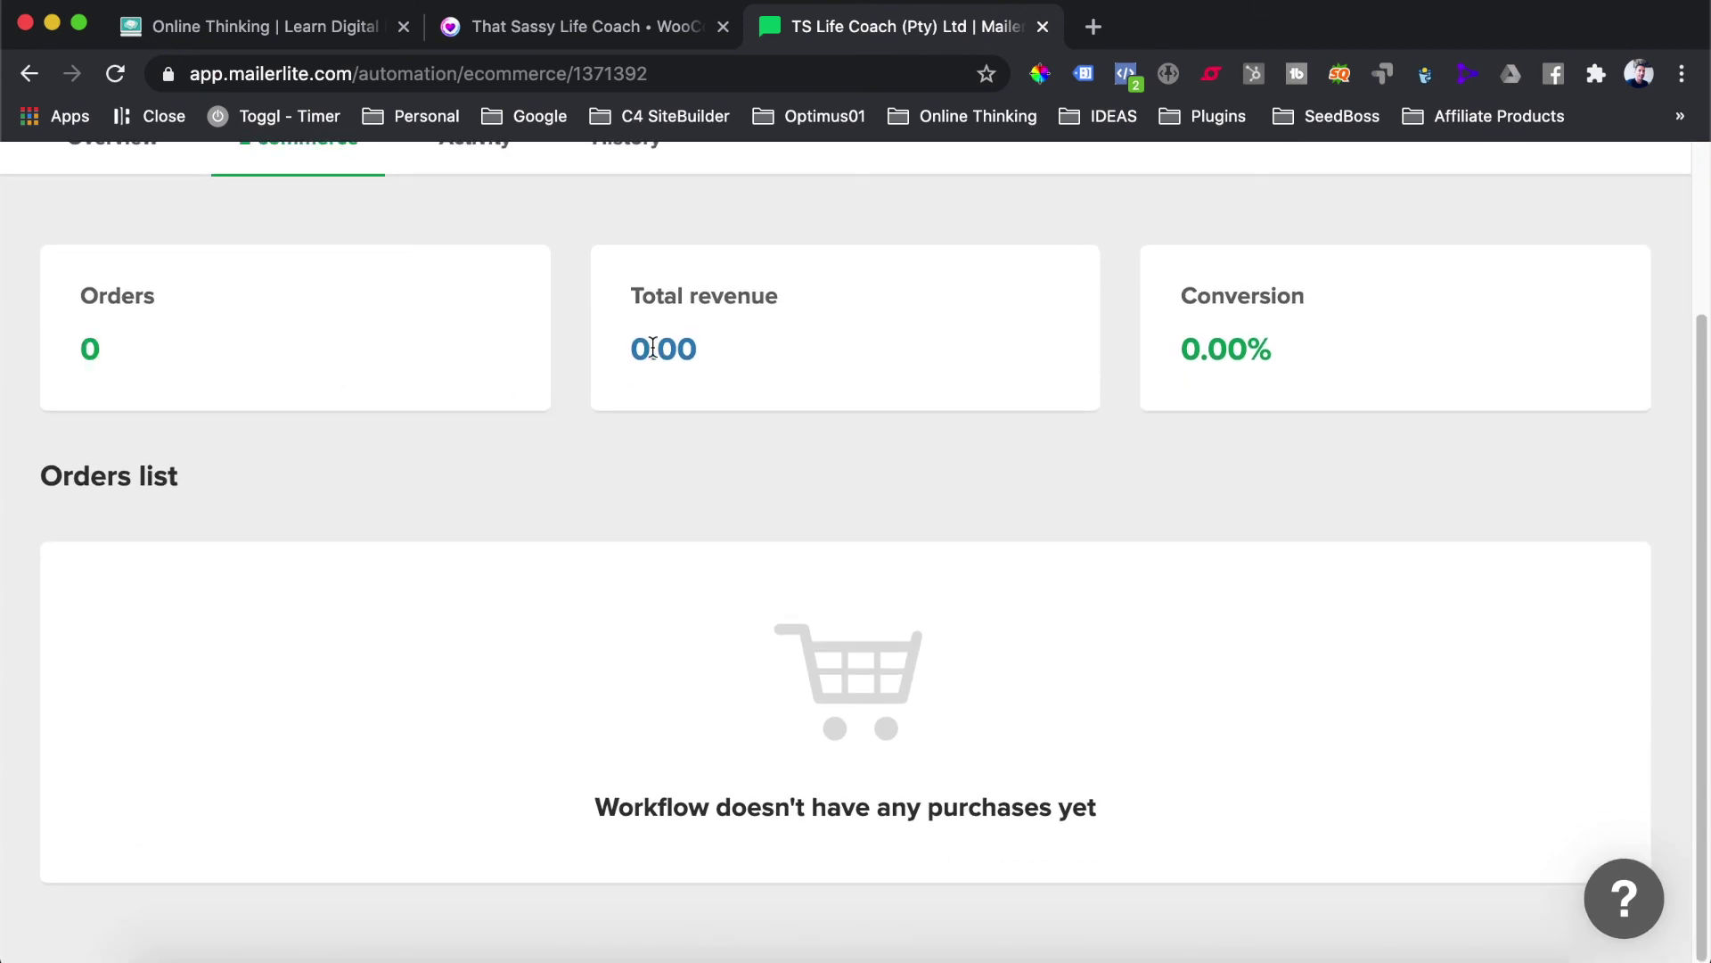
{"action": "scroll", "coordinate": [1054, 535], "scroll_direction": "up", "scroll_amount": 3}
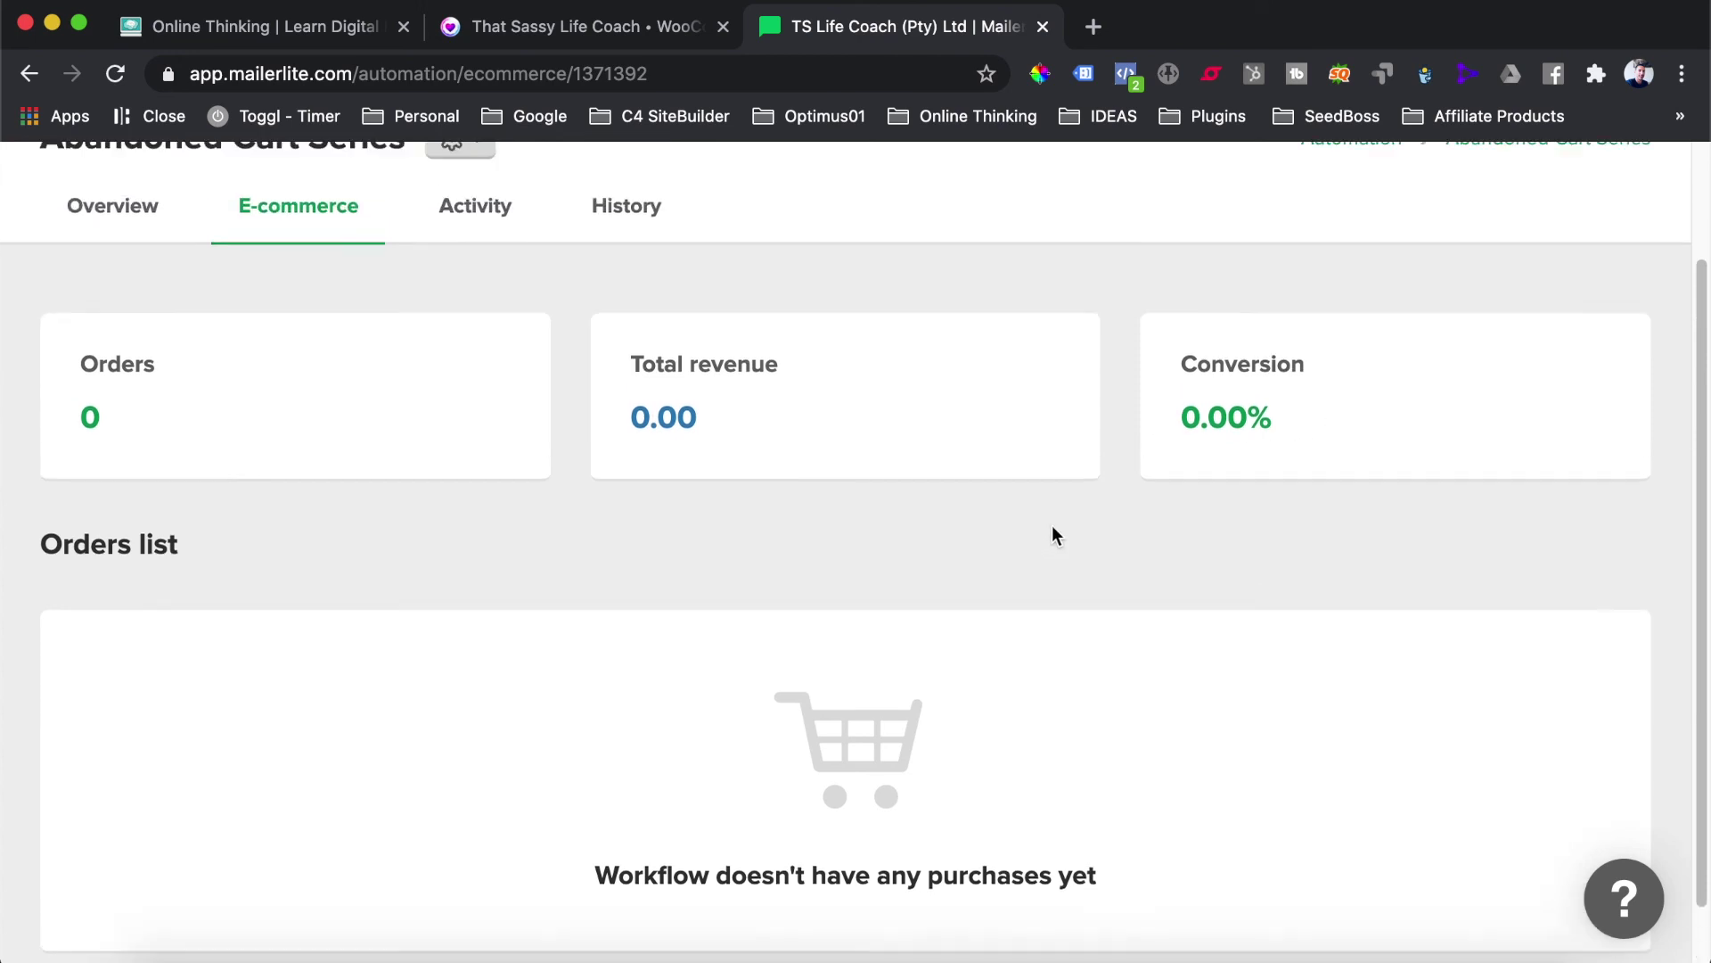